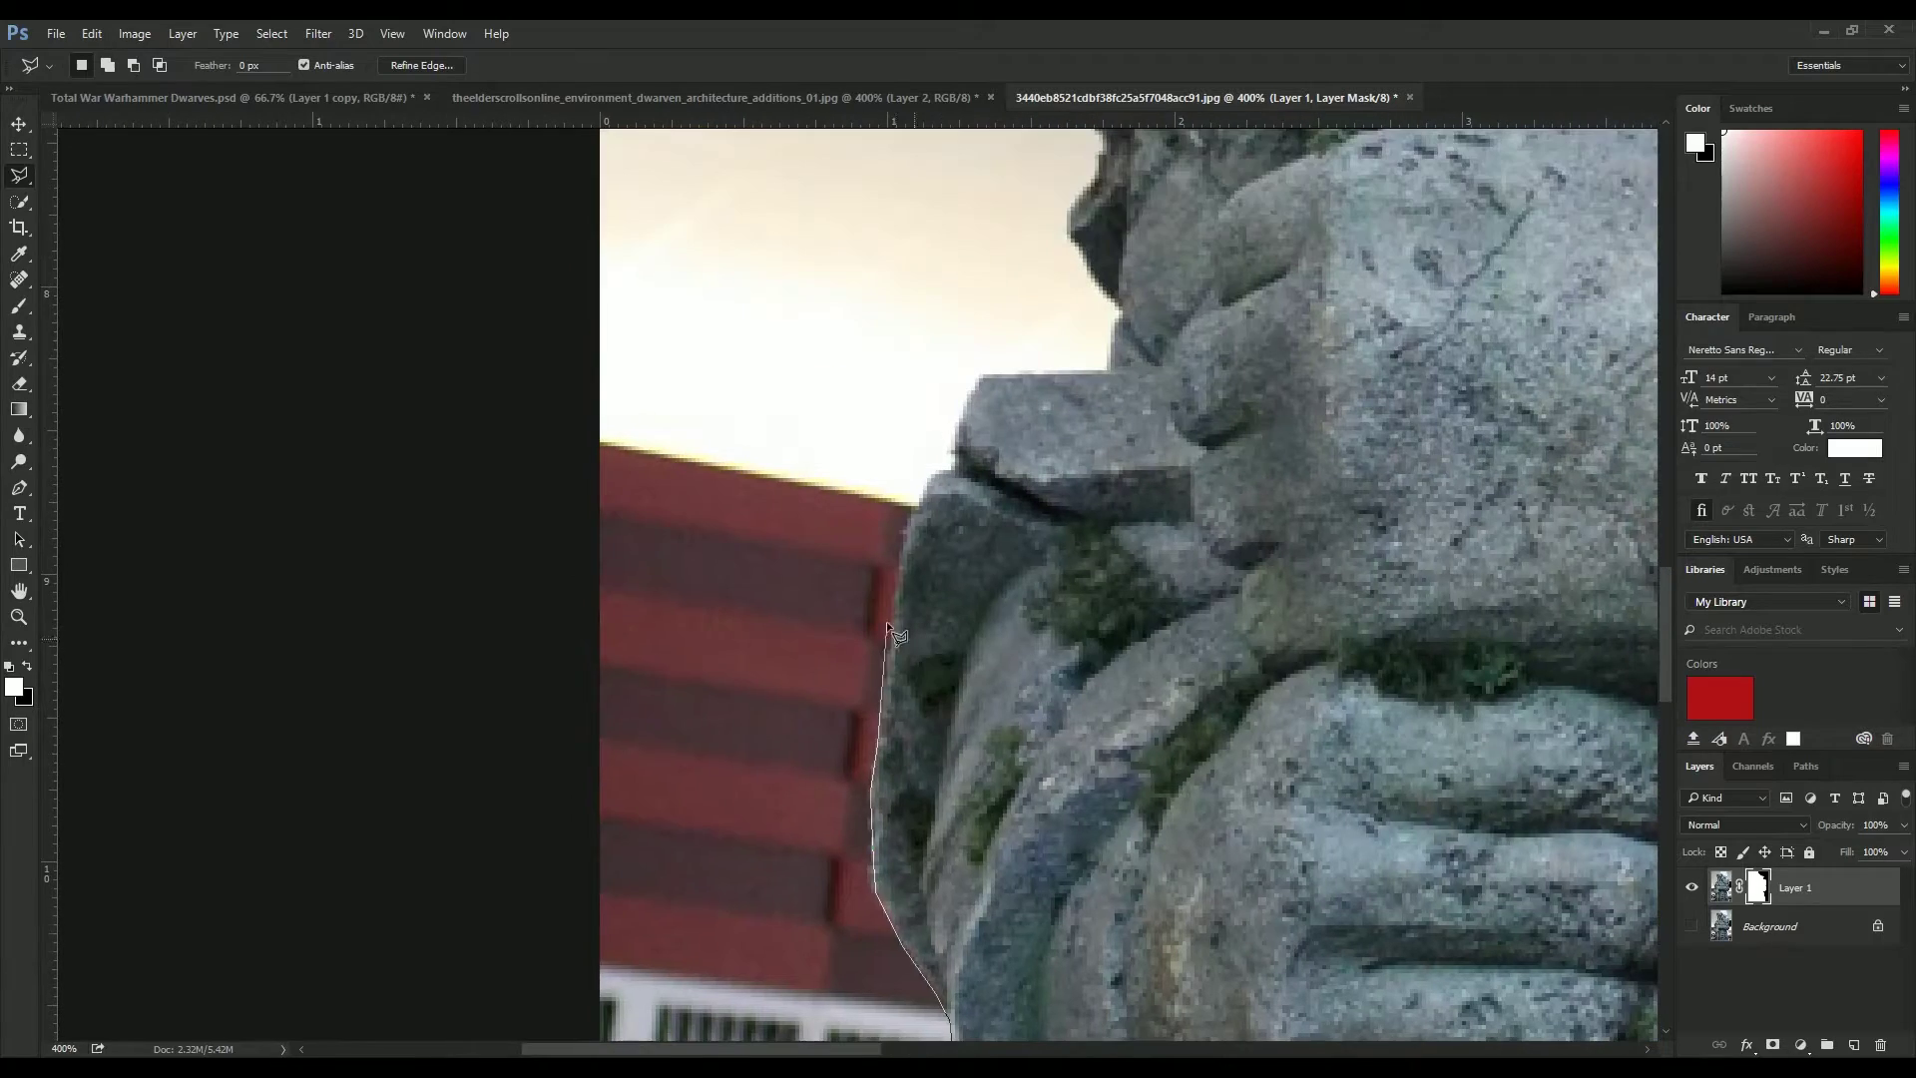
- Trace the dwarf statue's left edge from the folded arms up past the shoulder and beard with the Polygonal Lasso
left_click(1104, 369)
scroll(964, 601, "up", 3)
scroll(964, 601, "right", 2)
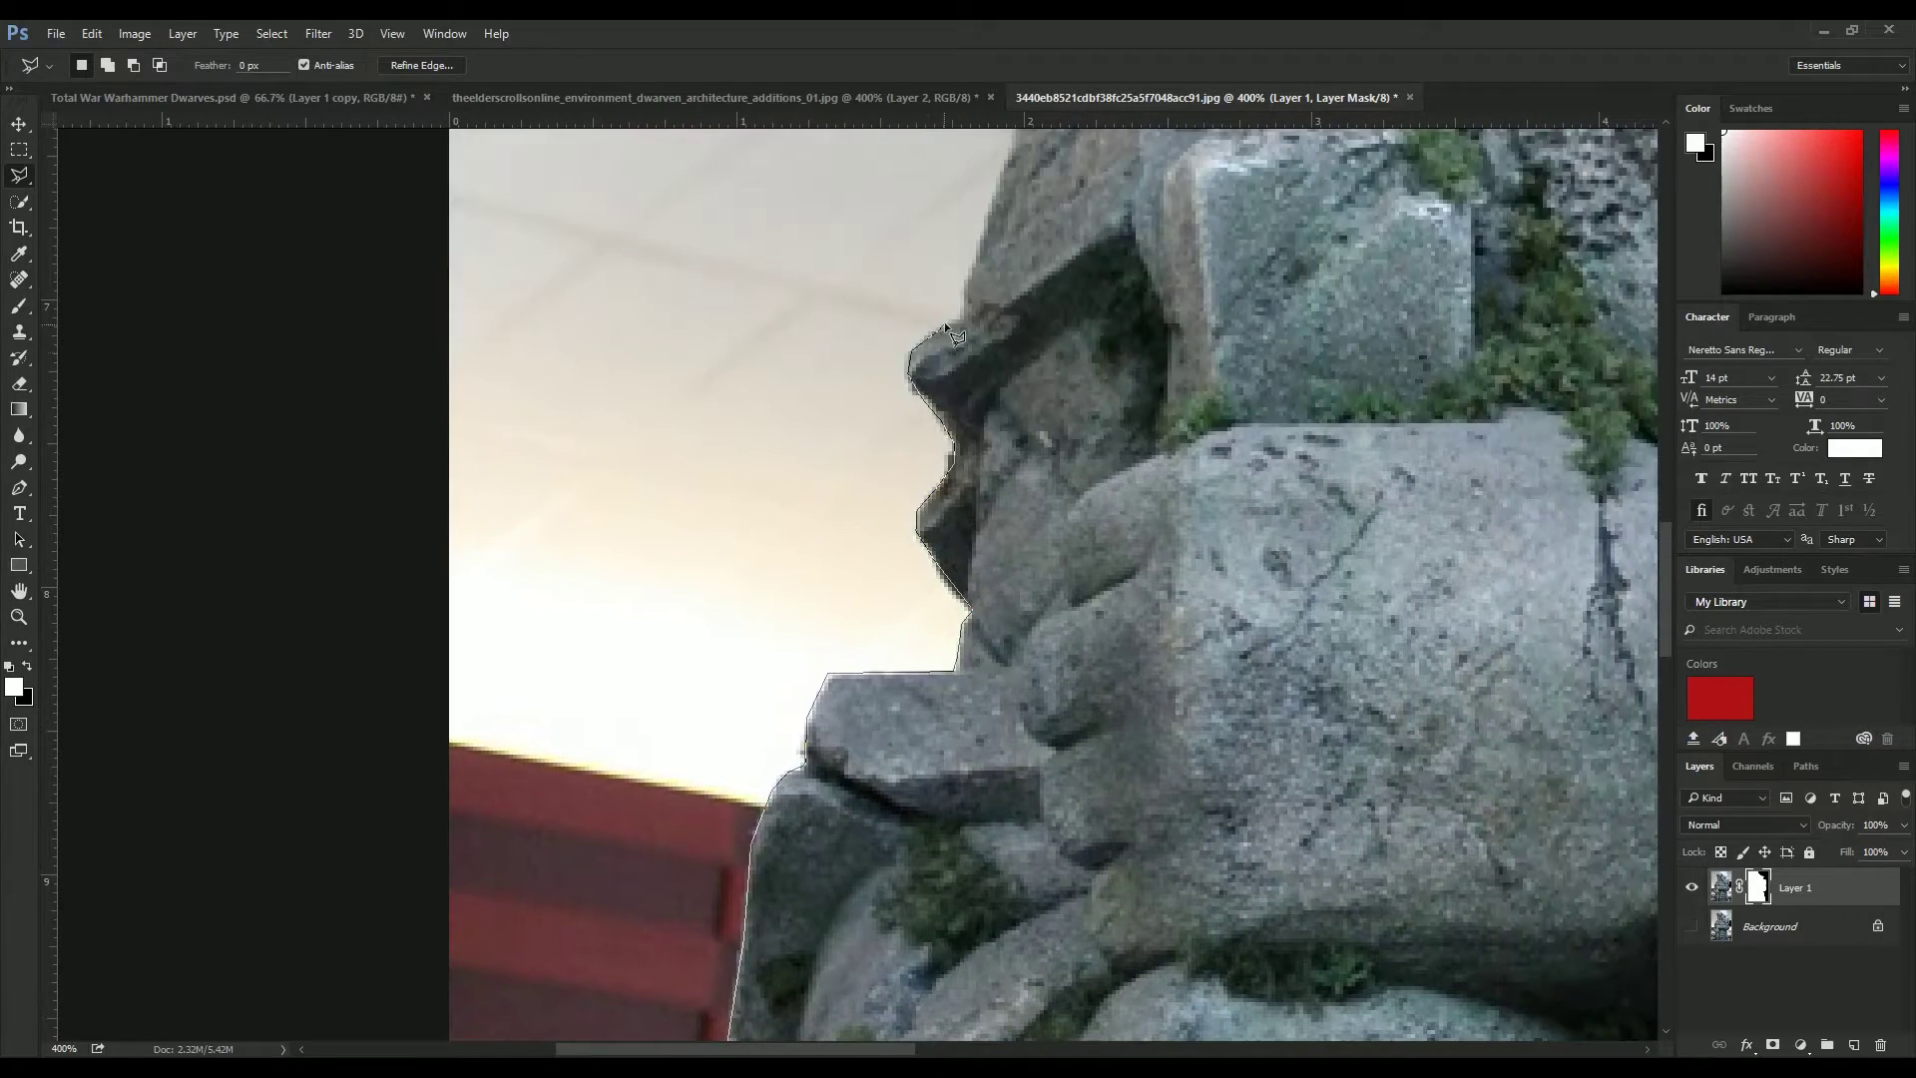
scroll(926, 337, "up", 10)
scroll(1004, 397, "right", 3)
left_click(834, 950)
left_click(1081, 799)
left_click(1096, 729)
left_click(1083, 664)
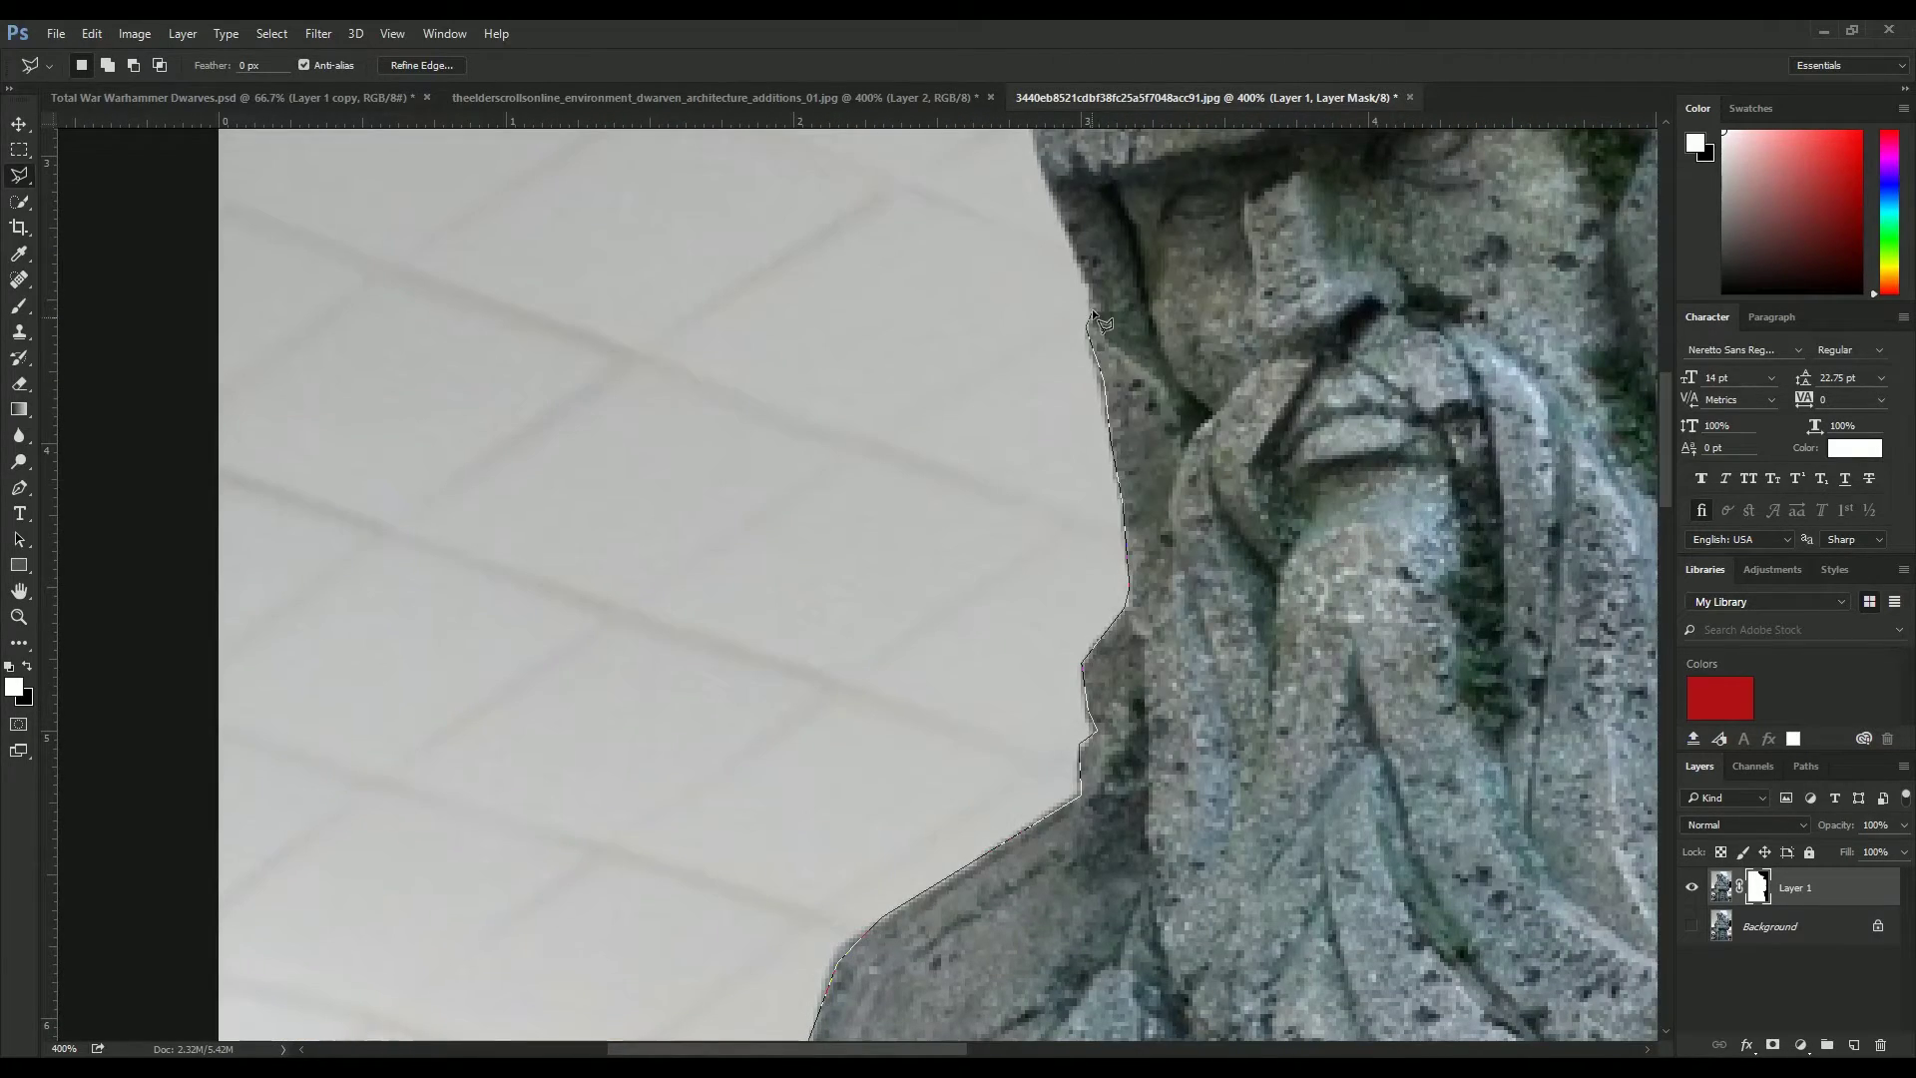
- Close the selection around the background beside the statue's left side and clear that area from the layer mask
scroll(1086, 330, "down", 10)
scroll(543, 556, "down", 8)
left_click(757, 839)
key("Delete")
- Outline the statue's face and helmet along the left and over the top, and mask out the remaining background there
scroll(758, 838, "up", 15)
scroll(966, 651, "right", 2)
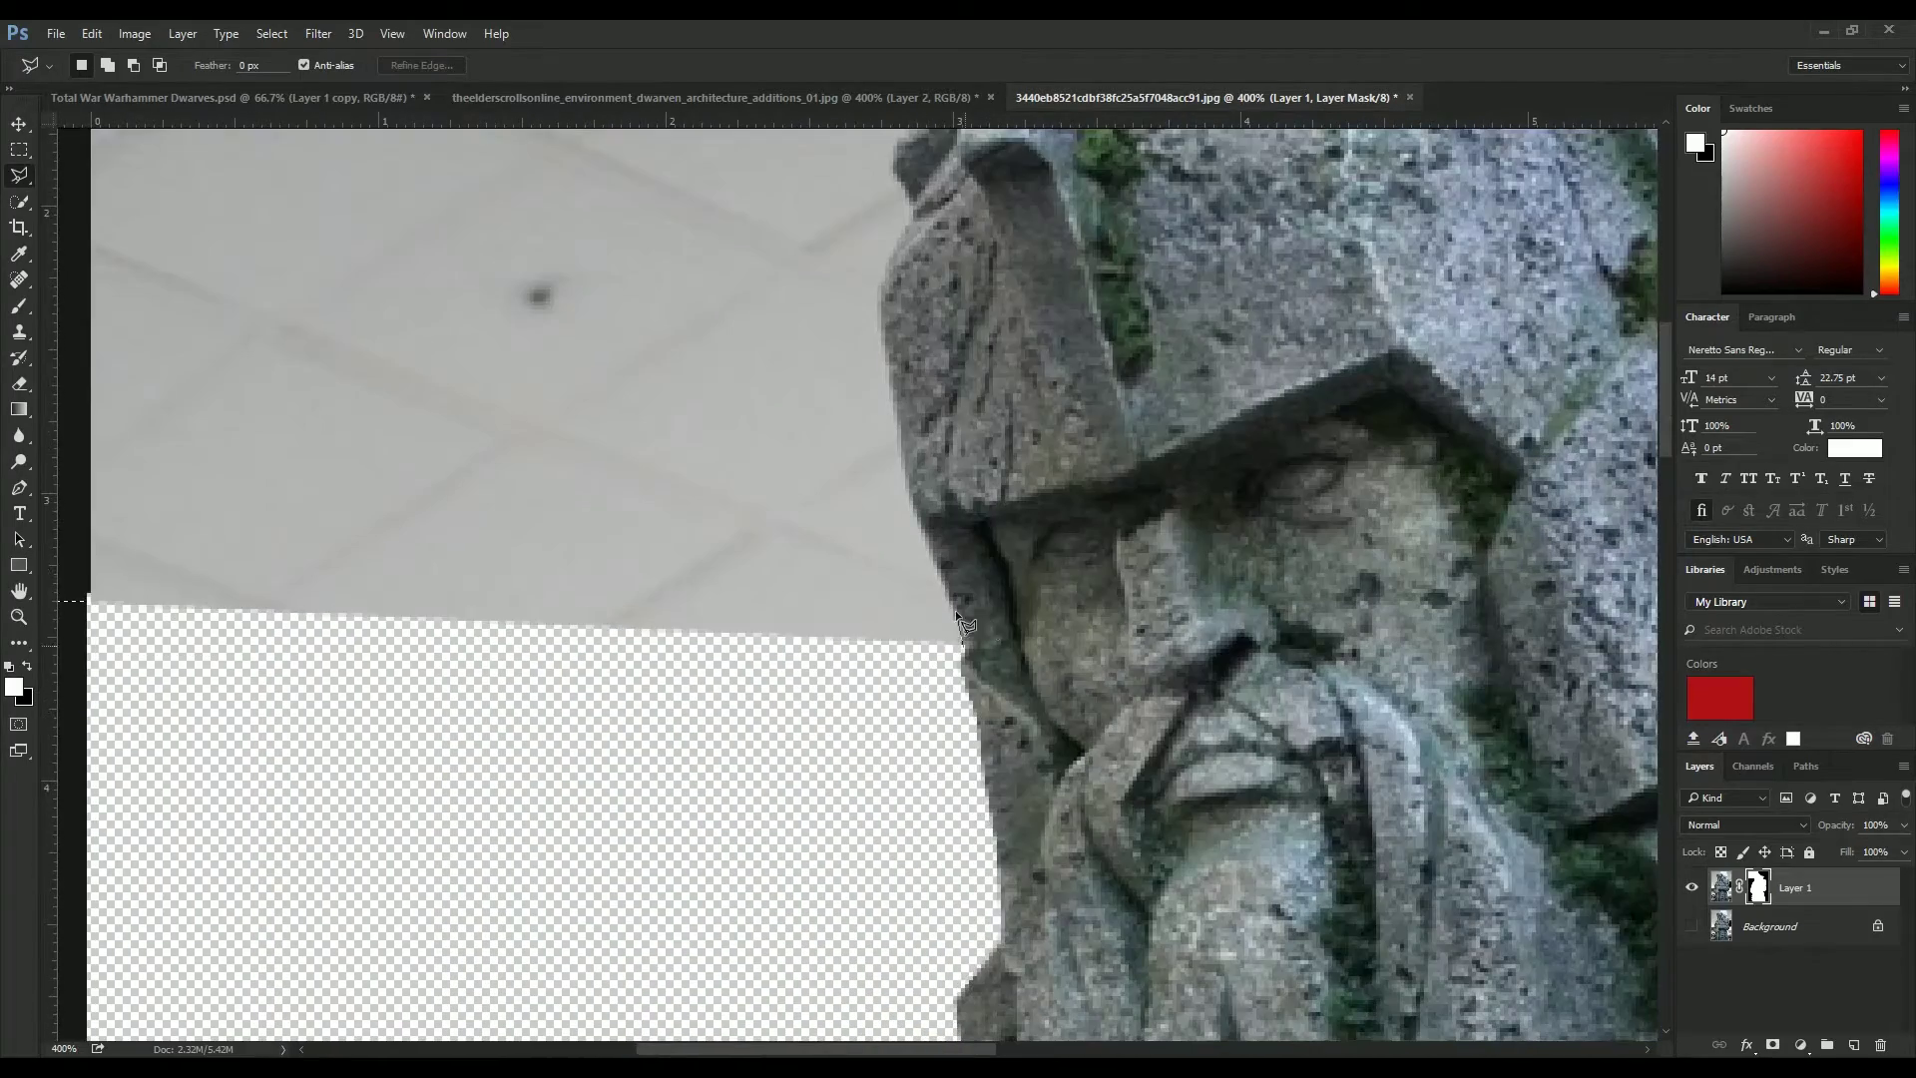
left_click(966, 651)
scroll(938, 598, "up", 4)
scroll(938, 599, "left", 1)
left_click(1322, 302)
scroll(1321, 302, "up", 3)
scroll(1322, 302, "right", 10)
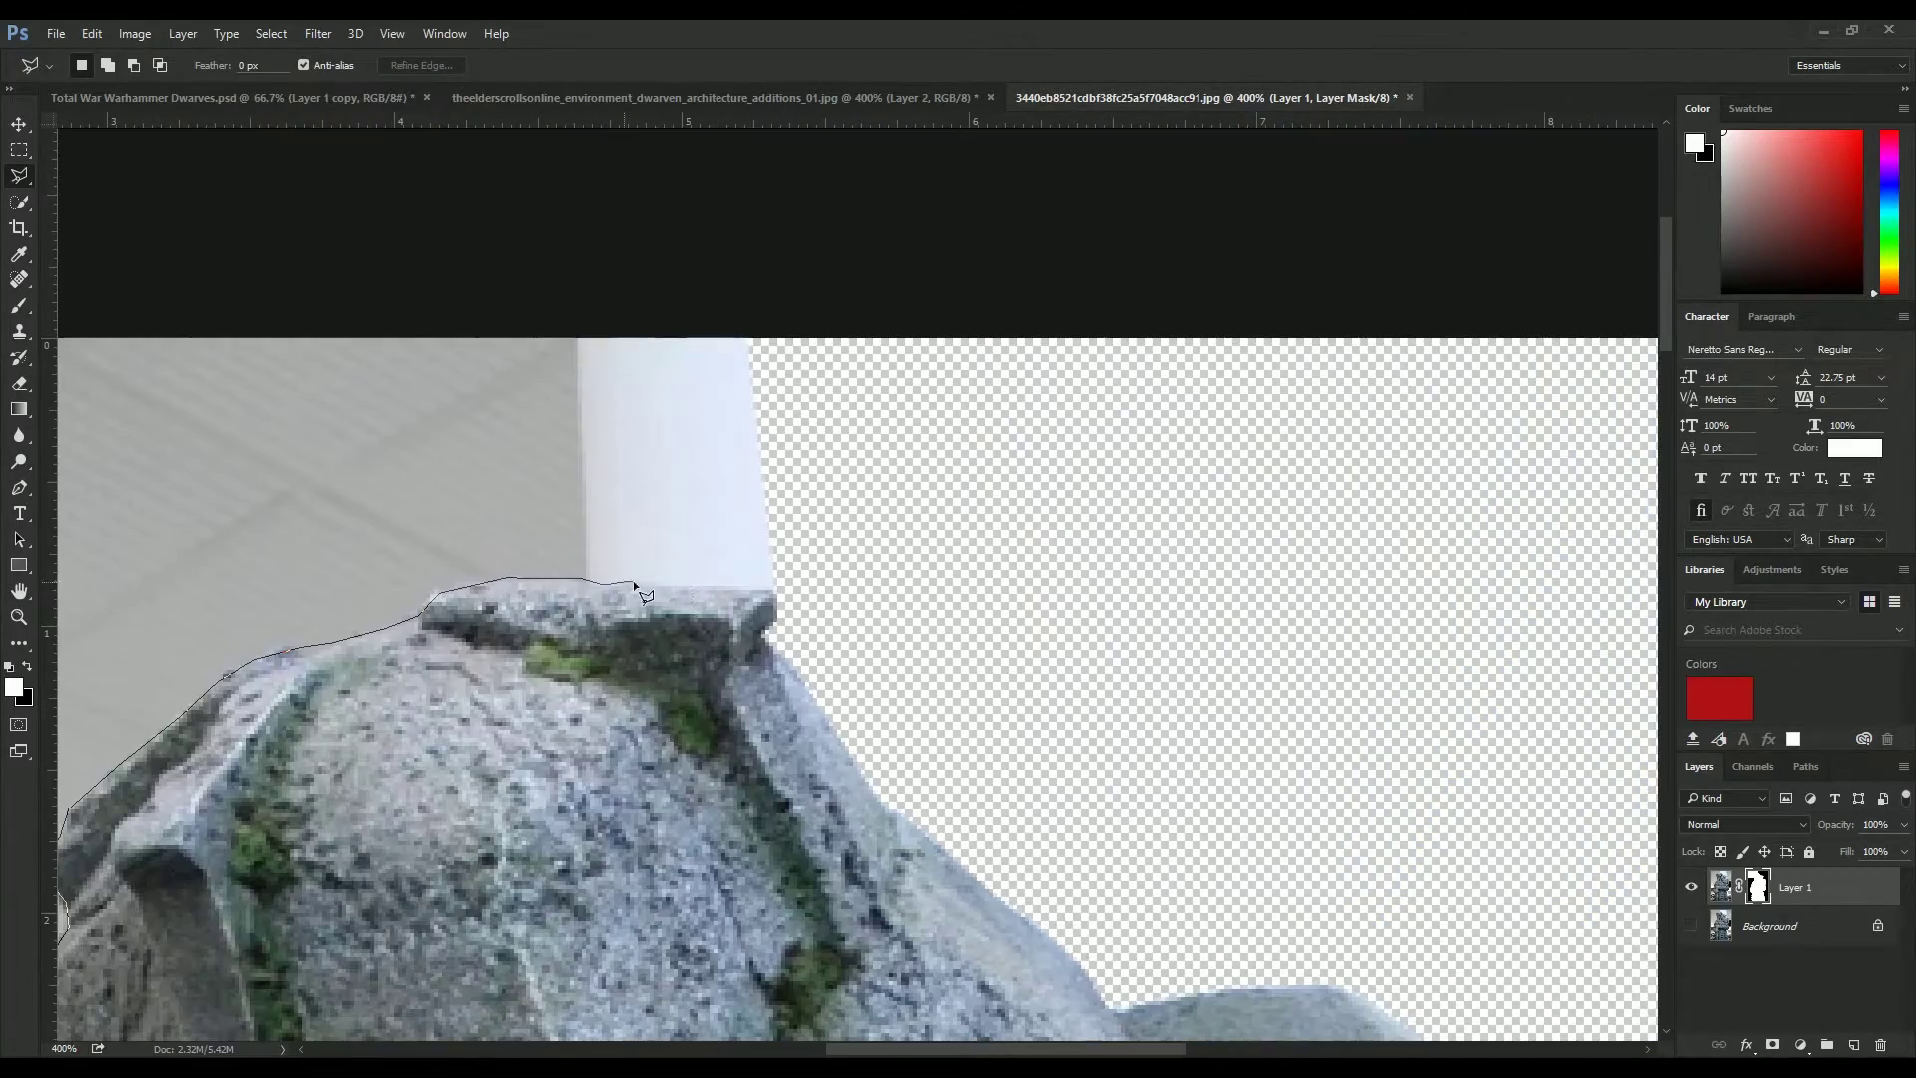
scroll(1069, 933, "down", 8)
double_click(1374, 1001)
key("Delete")
key("ctrl+0")
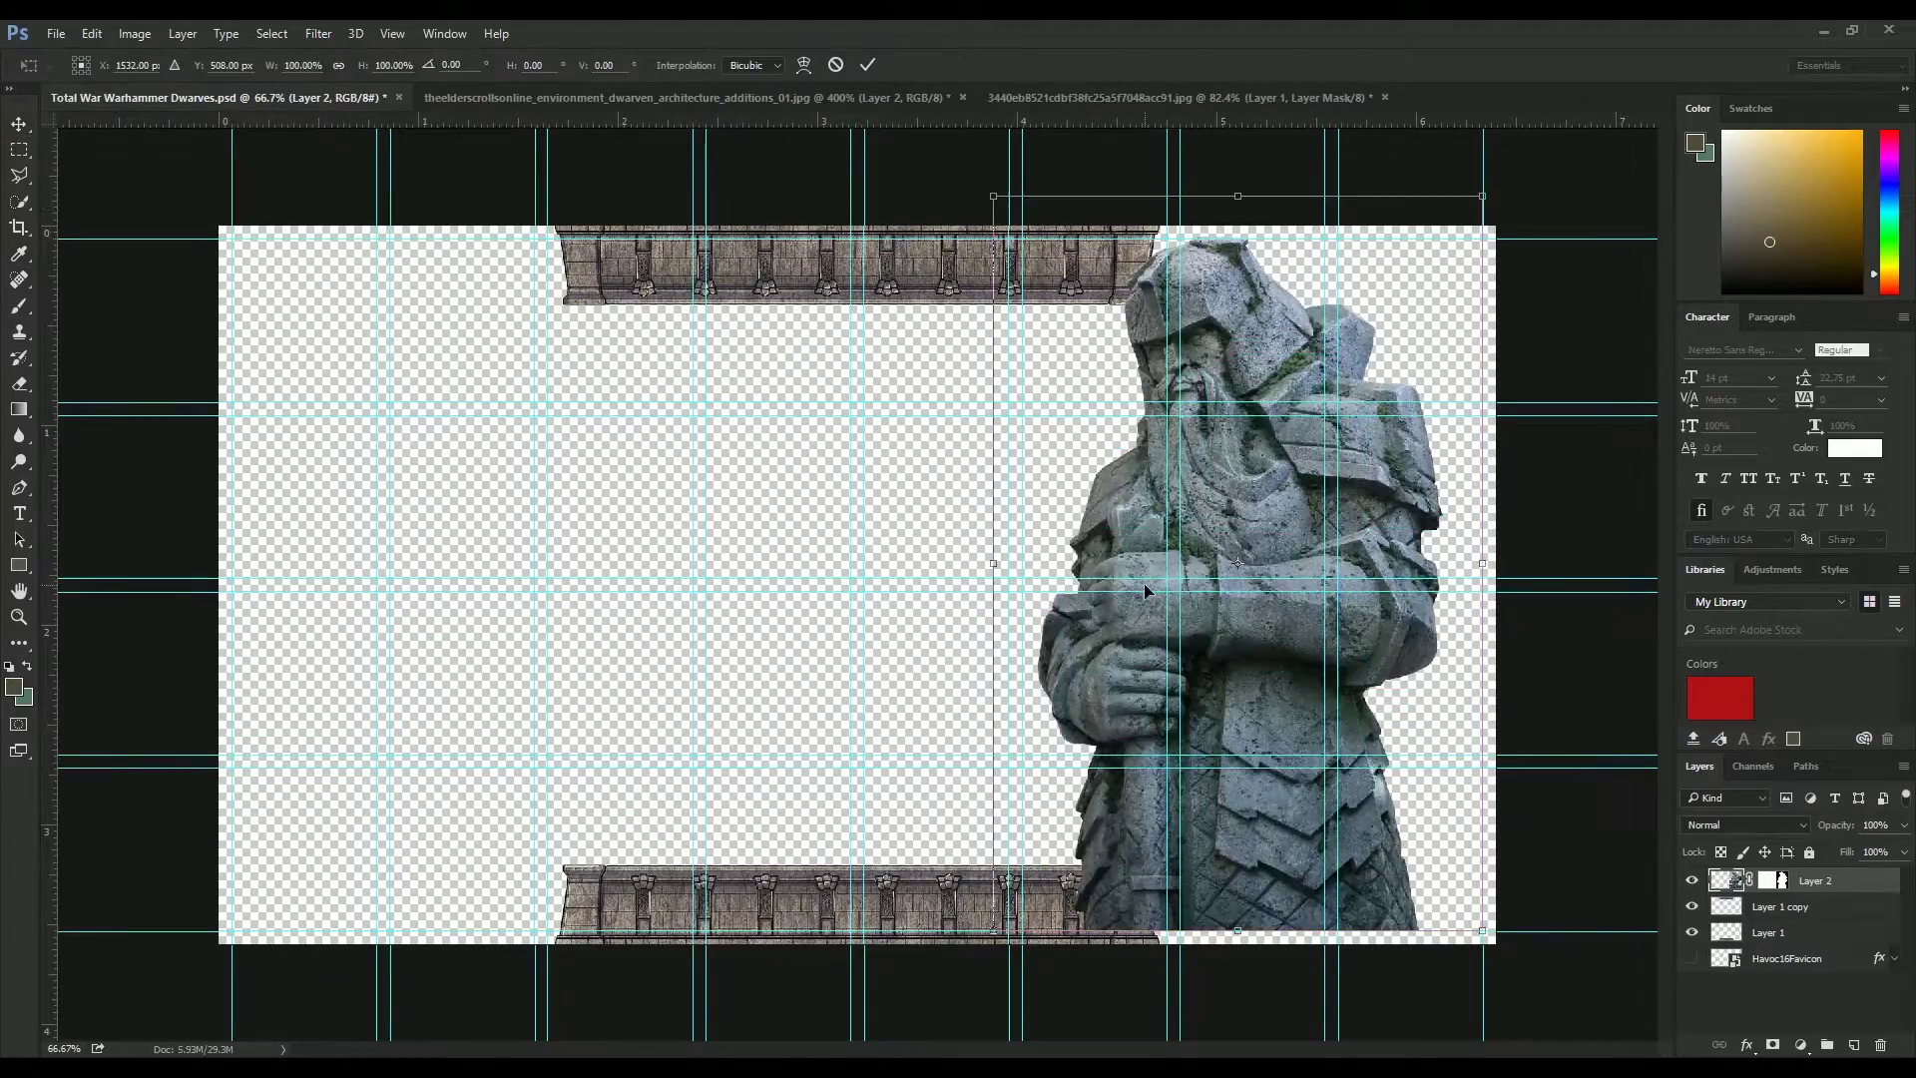
- Scale down the statue in the banner's bottom right corner and place a mirrored copy in the bottom left corner
left_click_drag(1143, 583, 1401, 730)
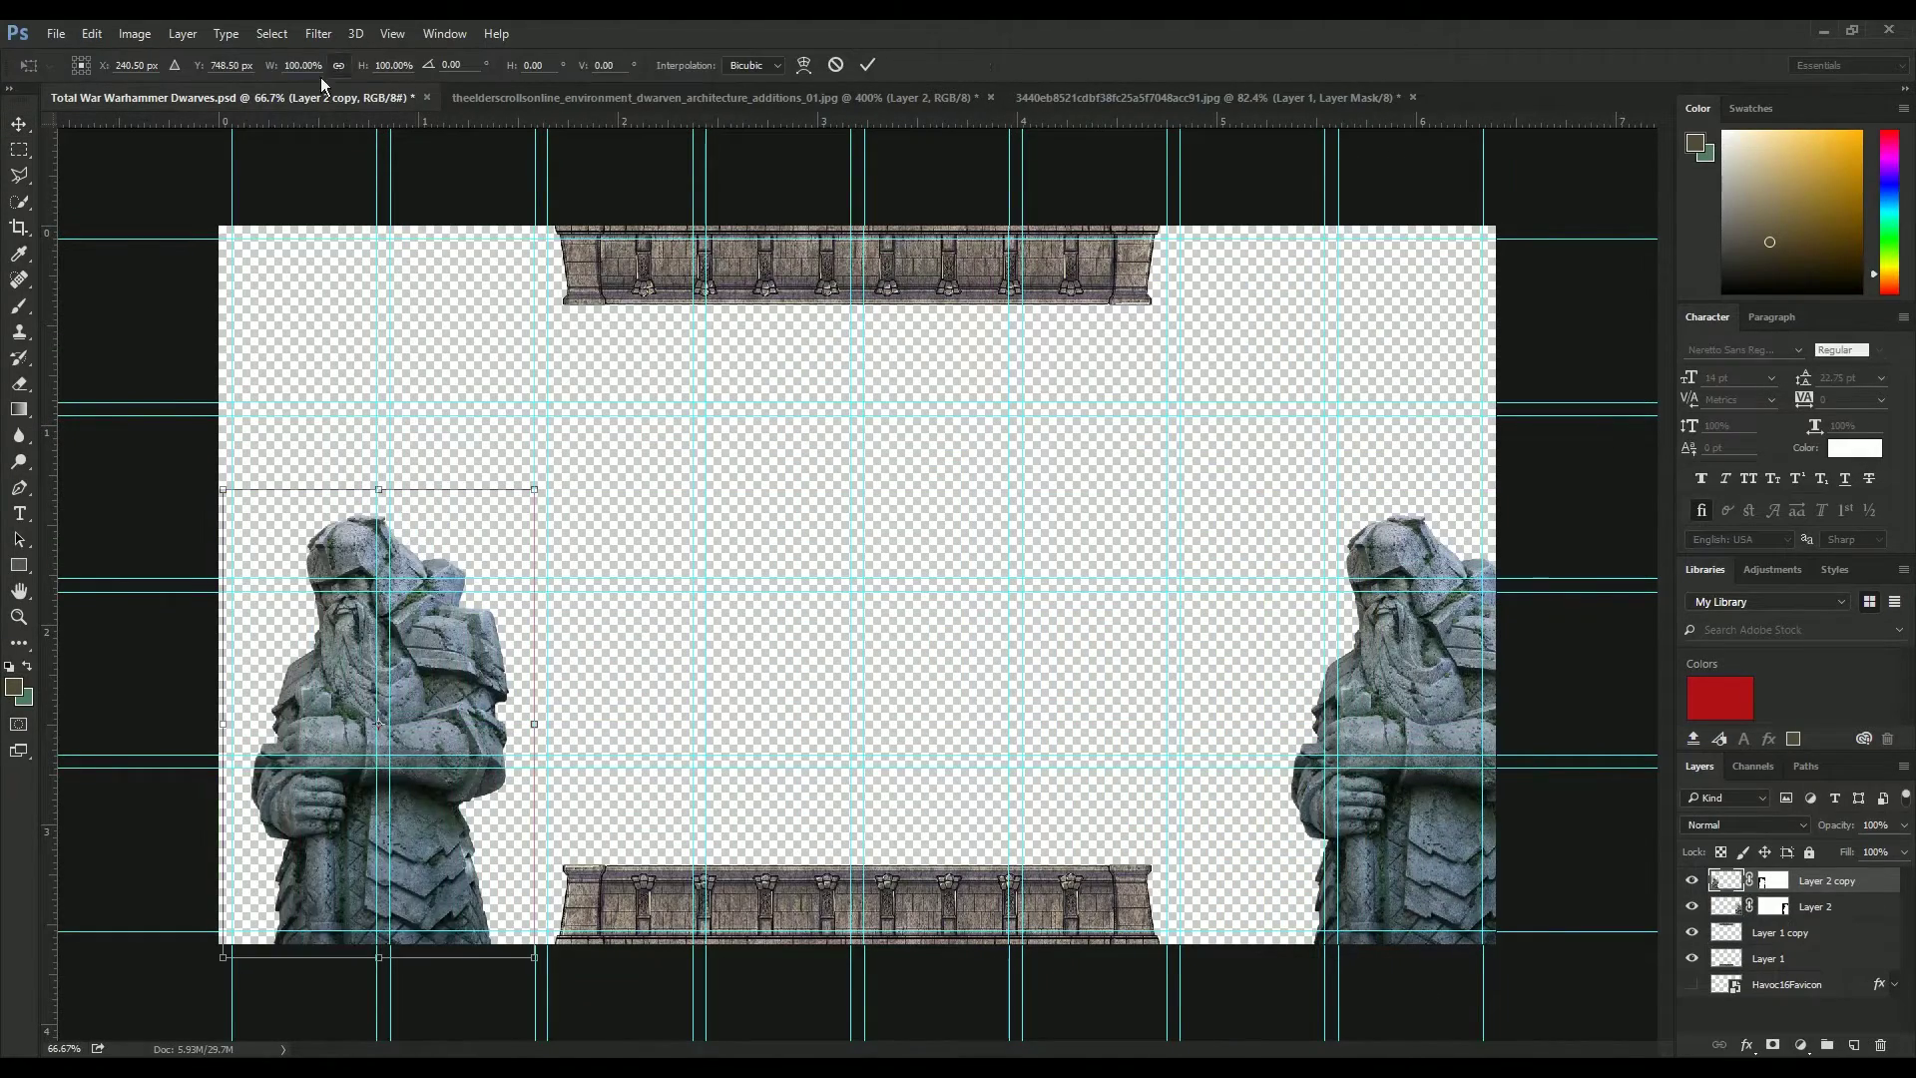
left_click_drag(390, 699, 304, 699)
key("Return")
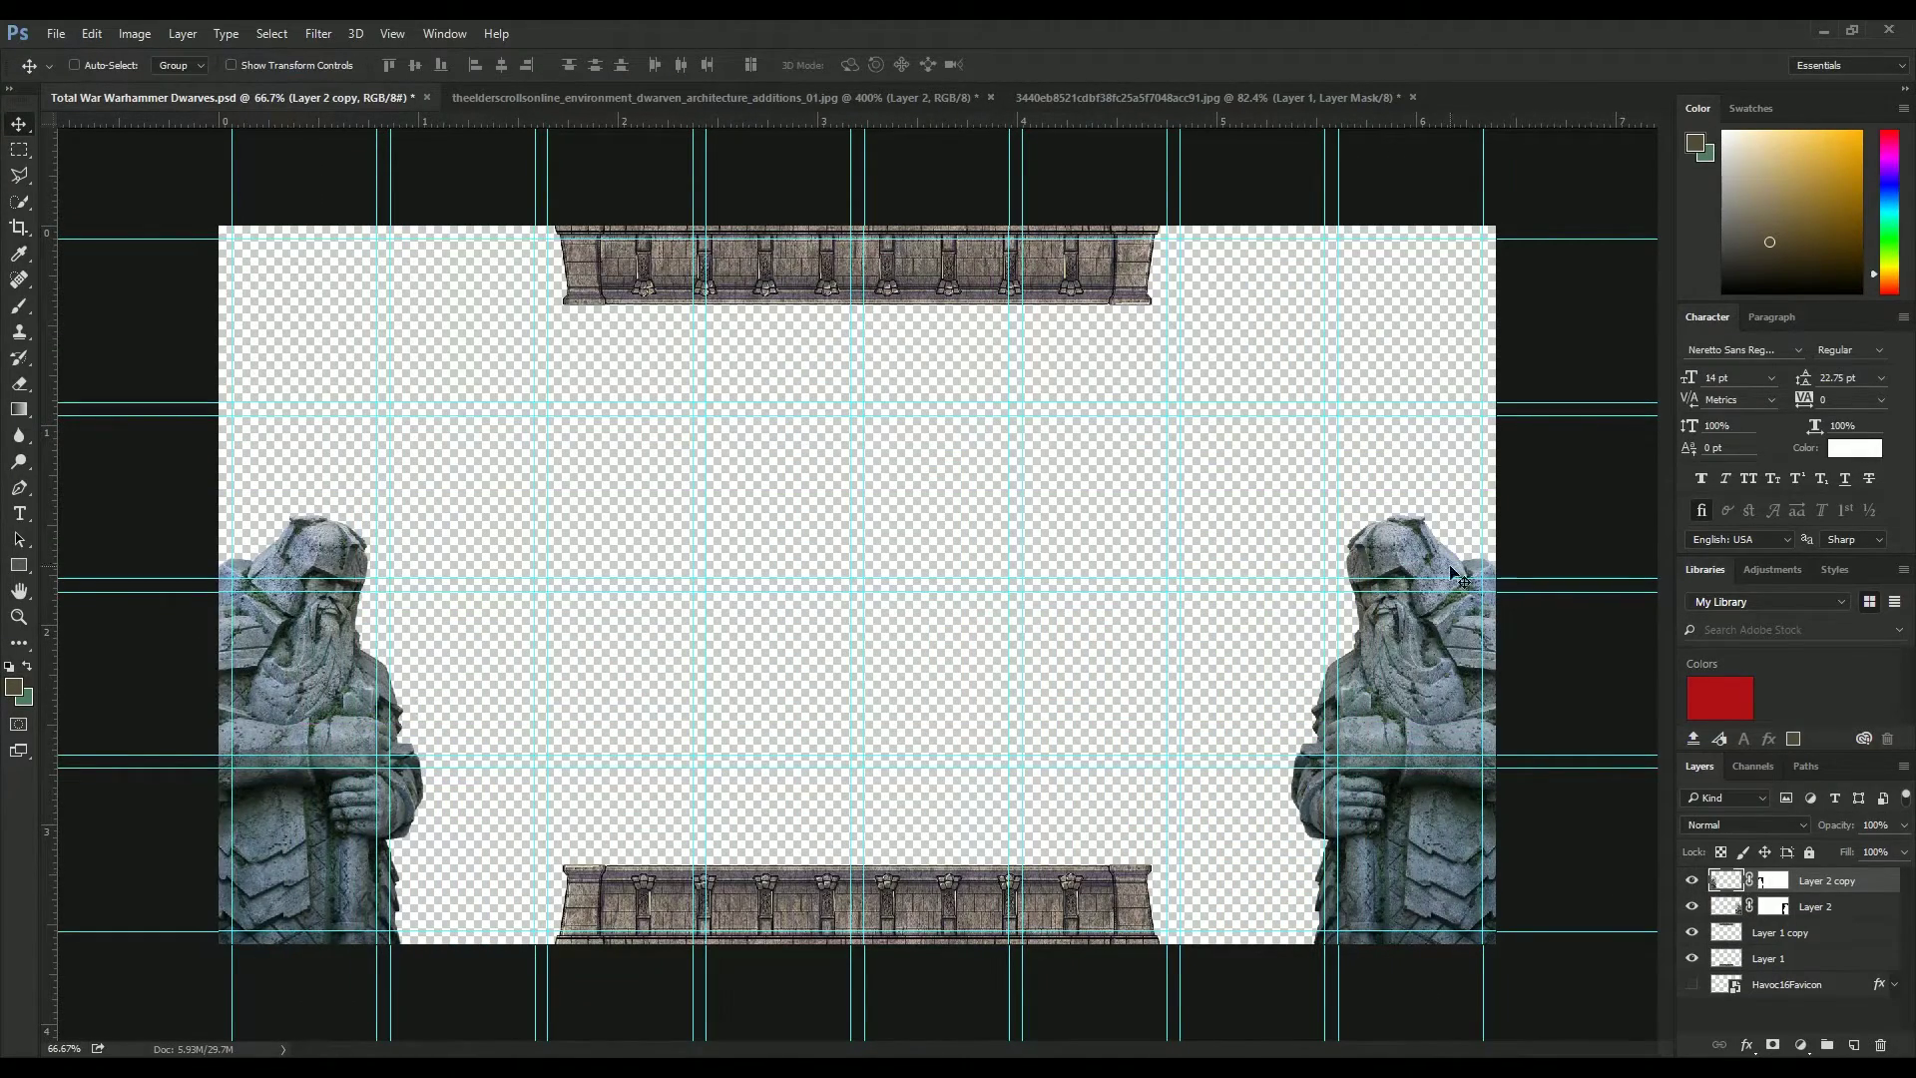
- Enlarge the bottom stone ledge on Layer 1 so it spans the width between the two statues
key("alt+bracketleft")
key("alt+bracketleft")
key("alt+bracketleft")
key("ctrl+t")
left_click_drag(1157, 864, 1347, 835)
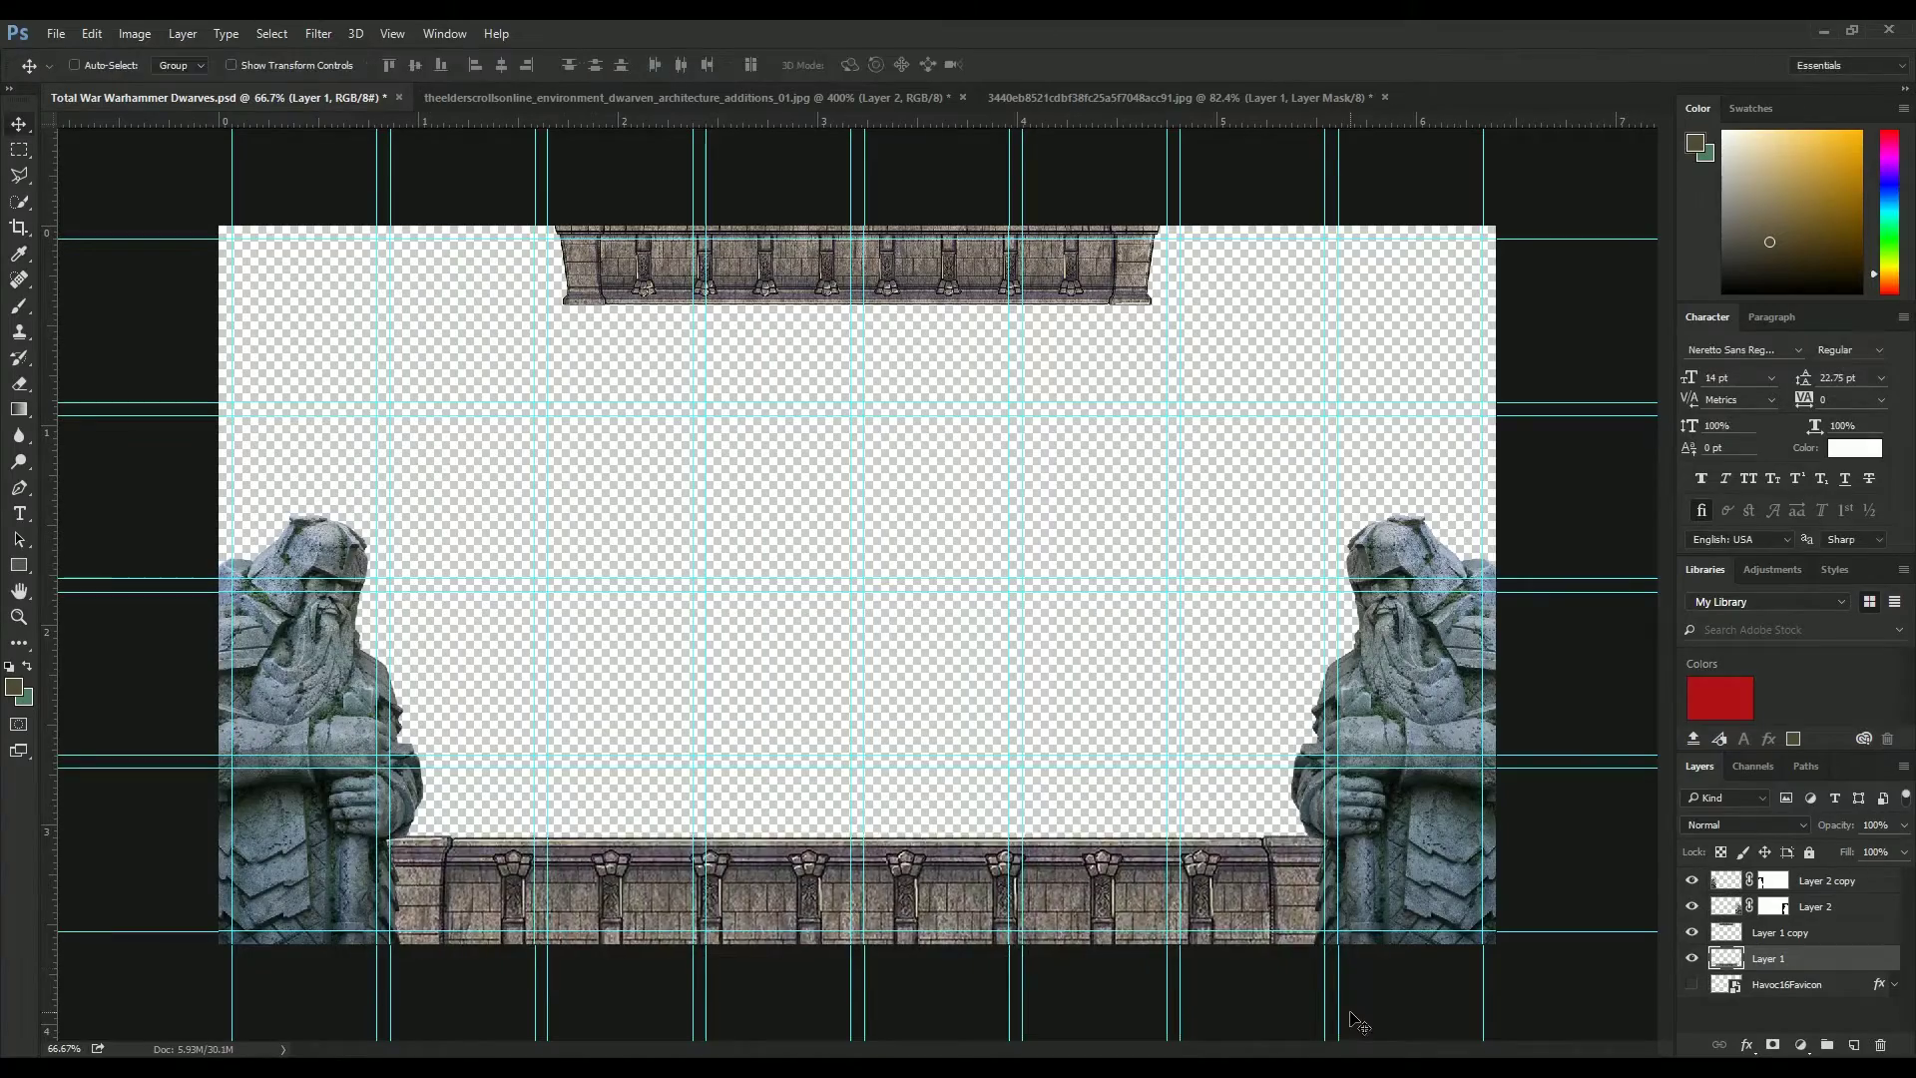
key("Return")
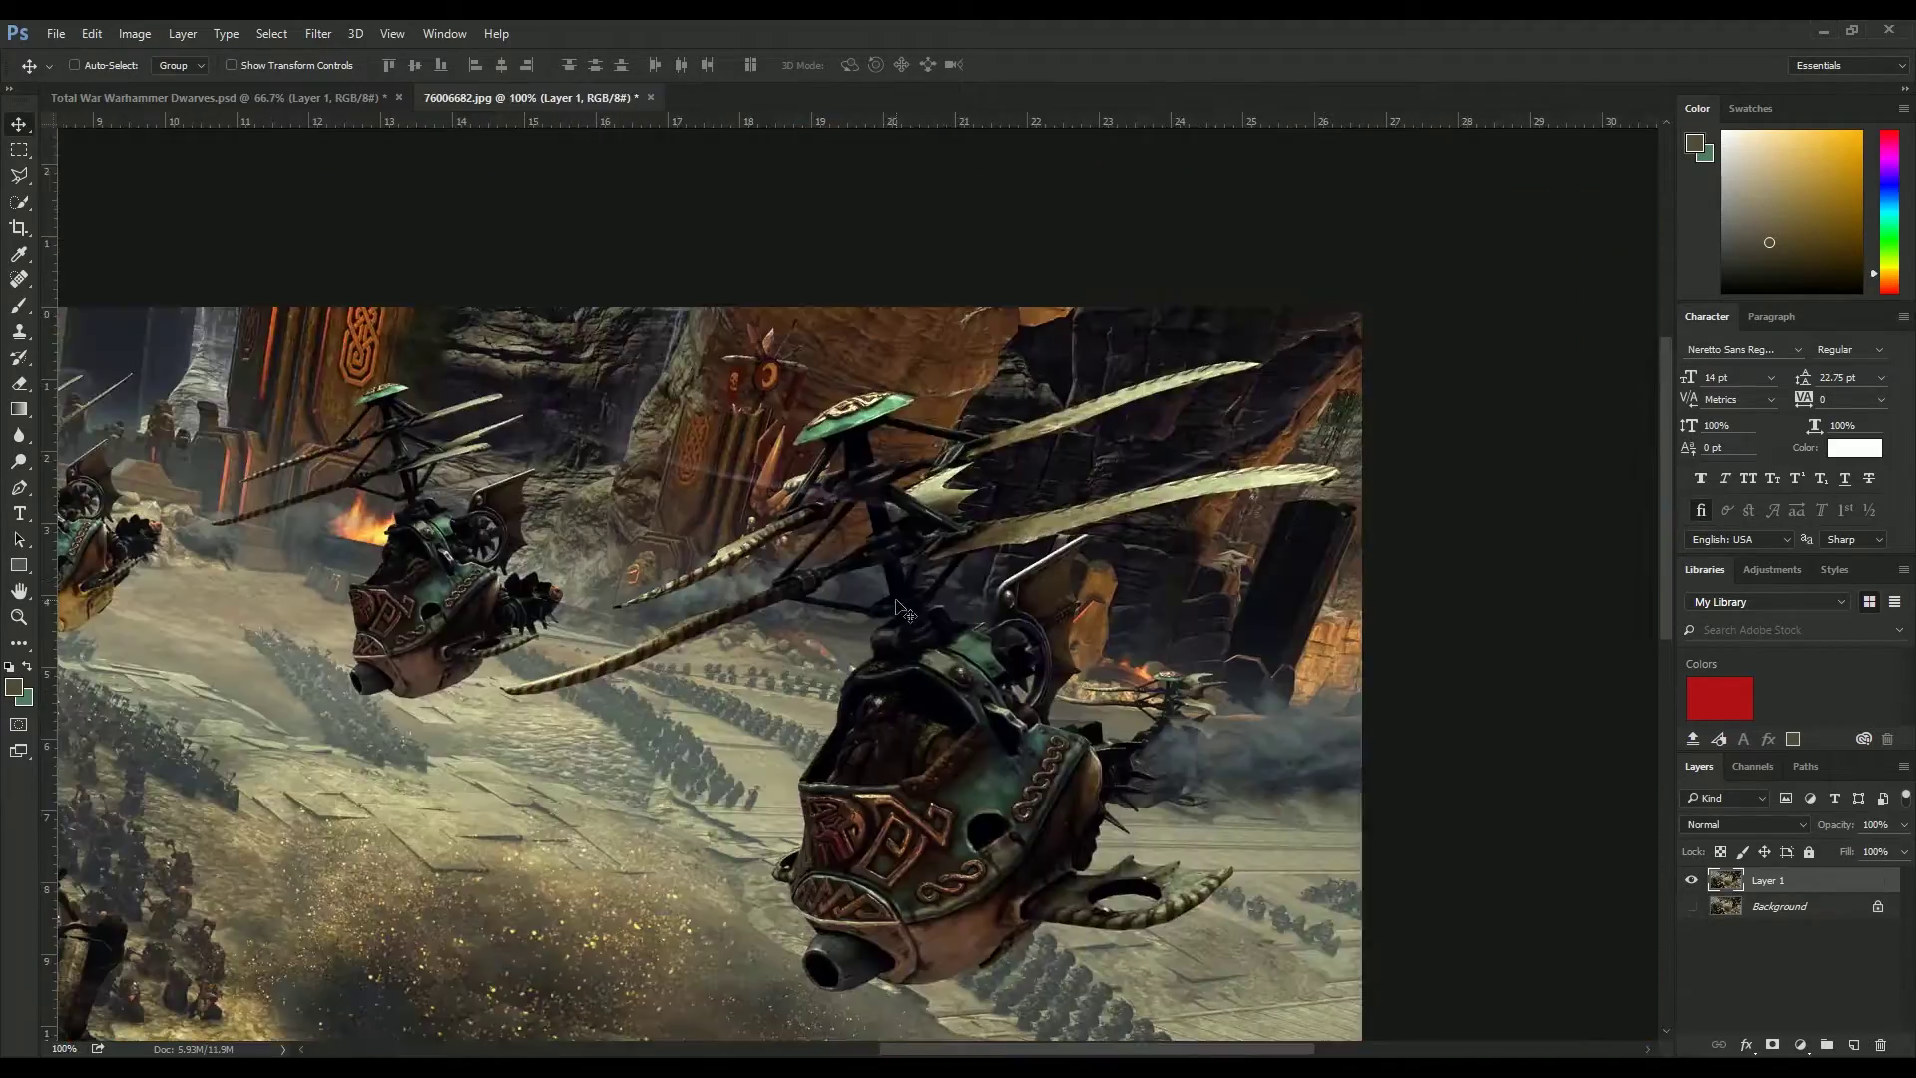
- Trace the gyrocopter's upper right rotor blade in 76006682.jpg with the Polygonal Lasso, starting at the rotor head
key("ctrl+plus")
key("ctrl+plus")
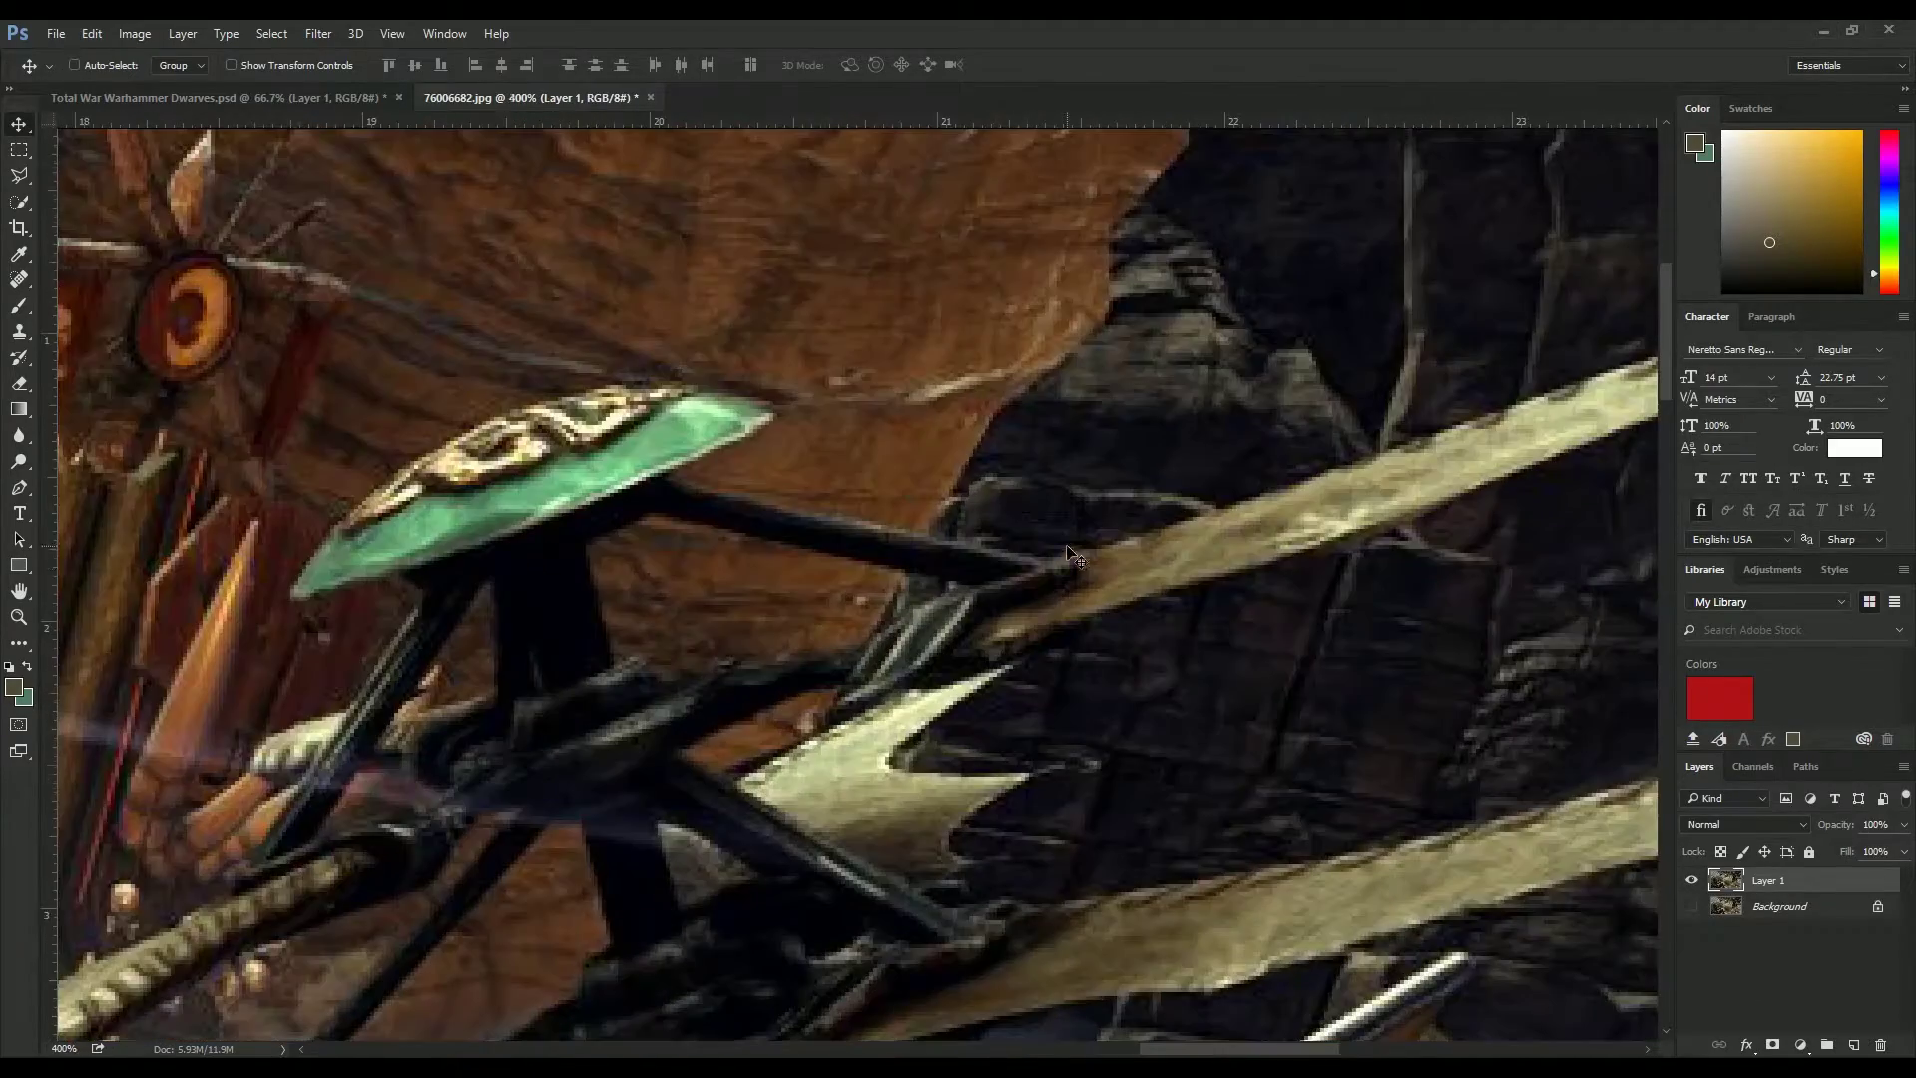
key("l")
left_click(1098, 554)
left_click(784, 611)
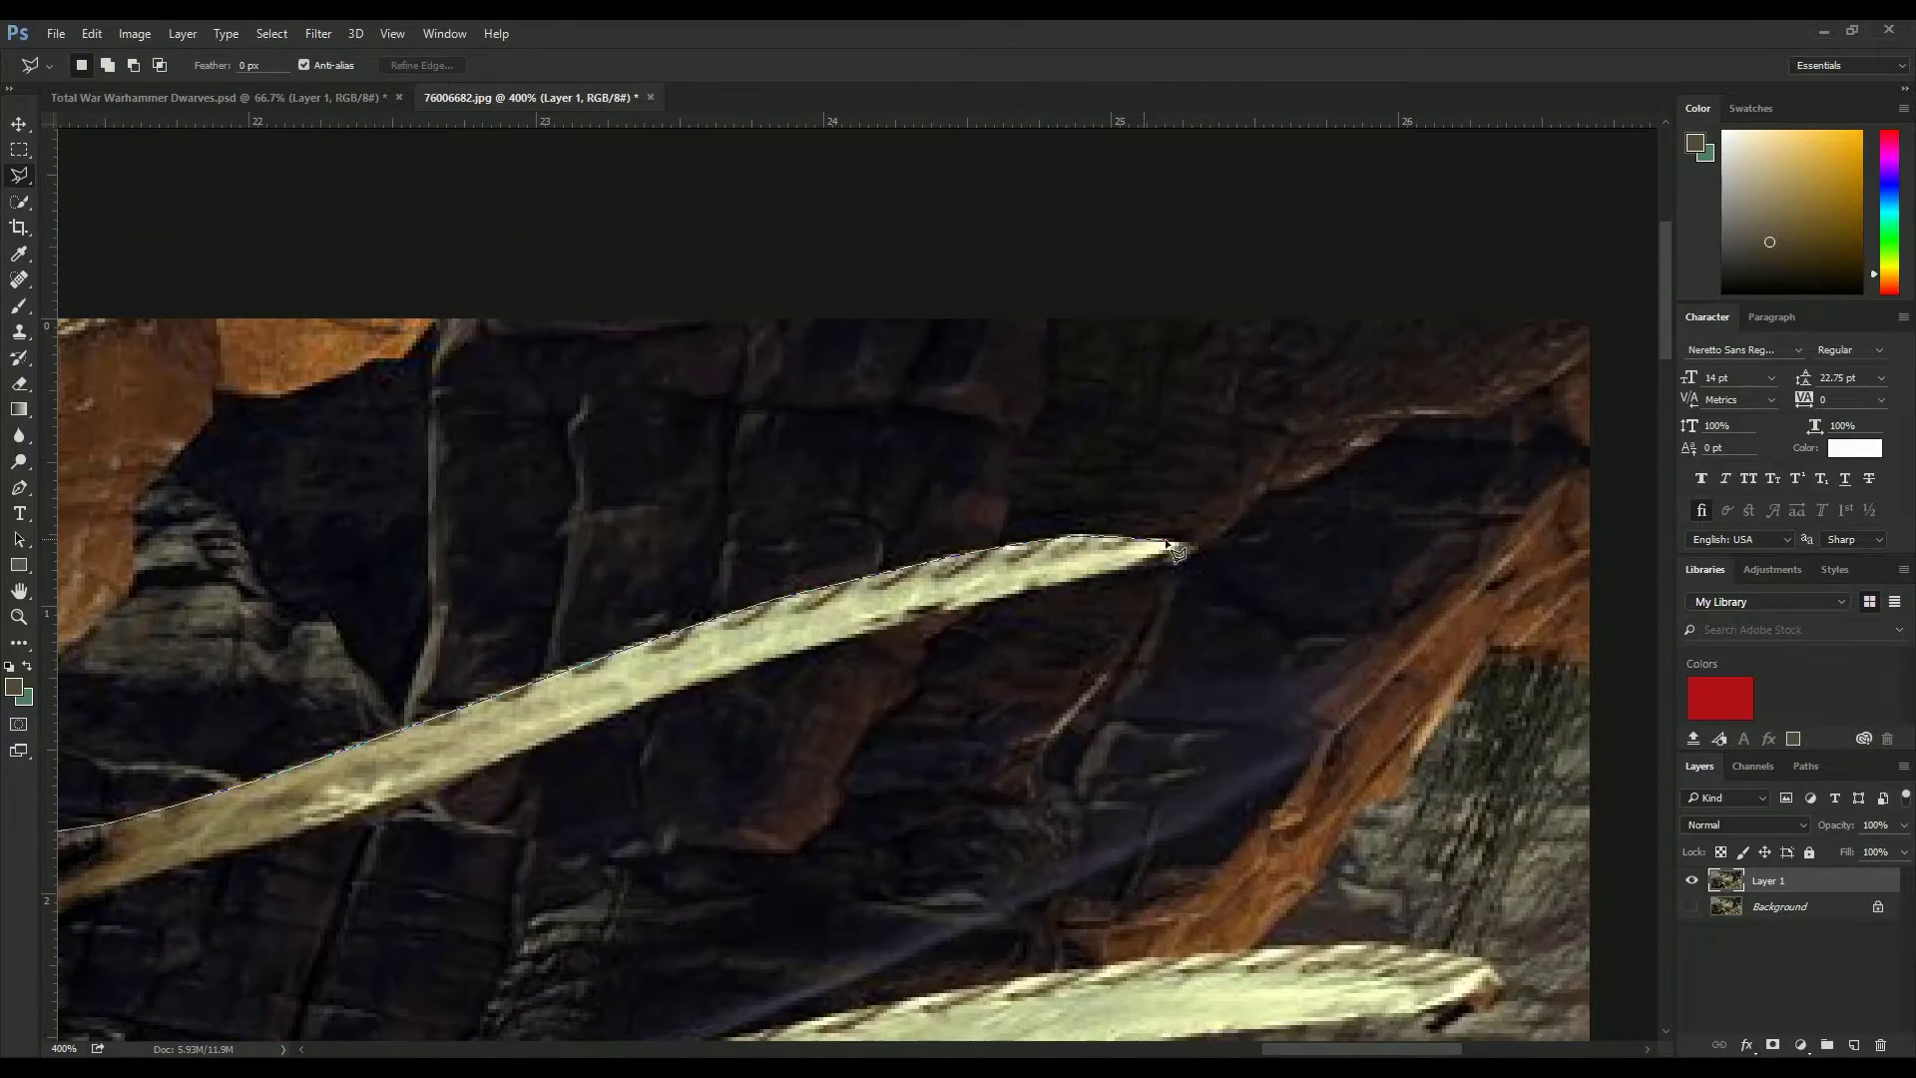
left_click(714, 679)
left_click_drag(724, 686, 1142, 477)
left_click_drag(483, 708, 948, 469)
left_click(948, 469)
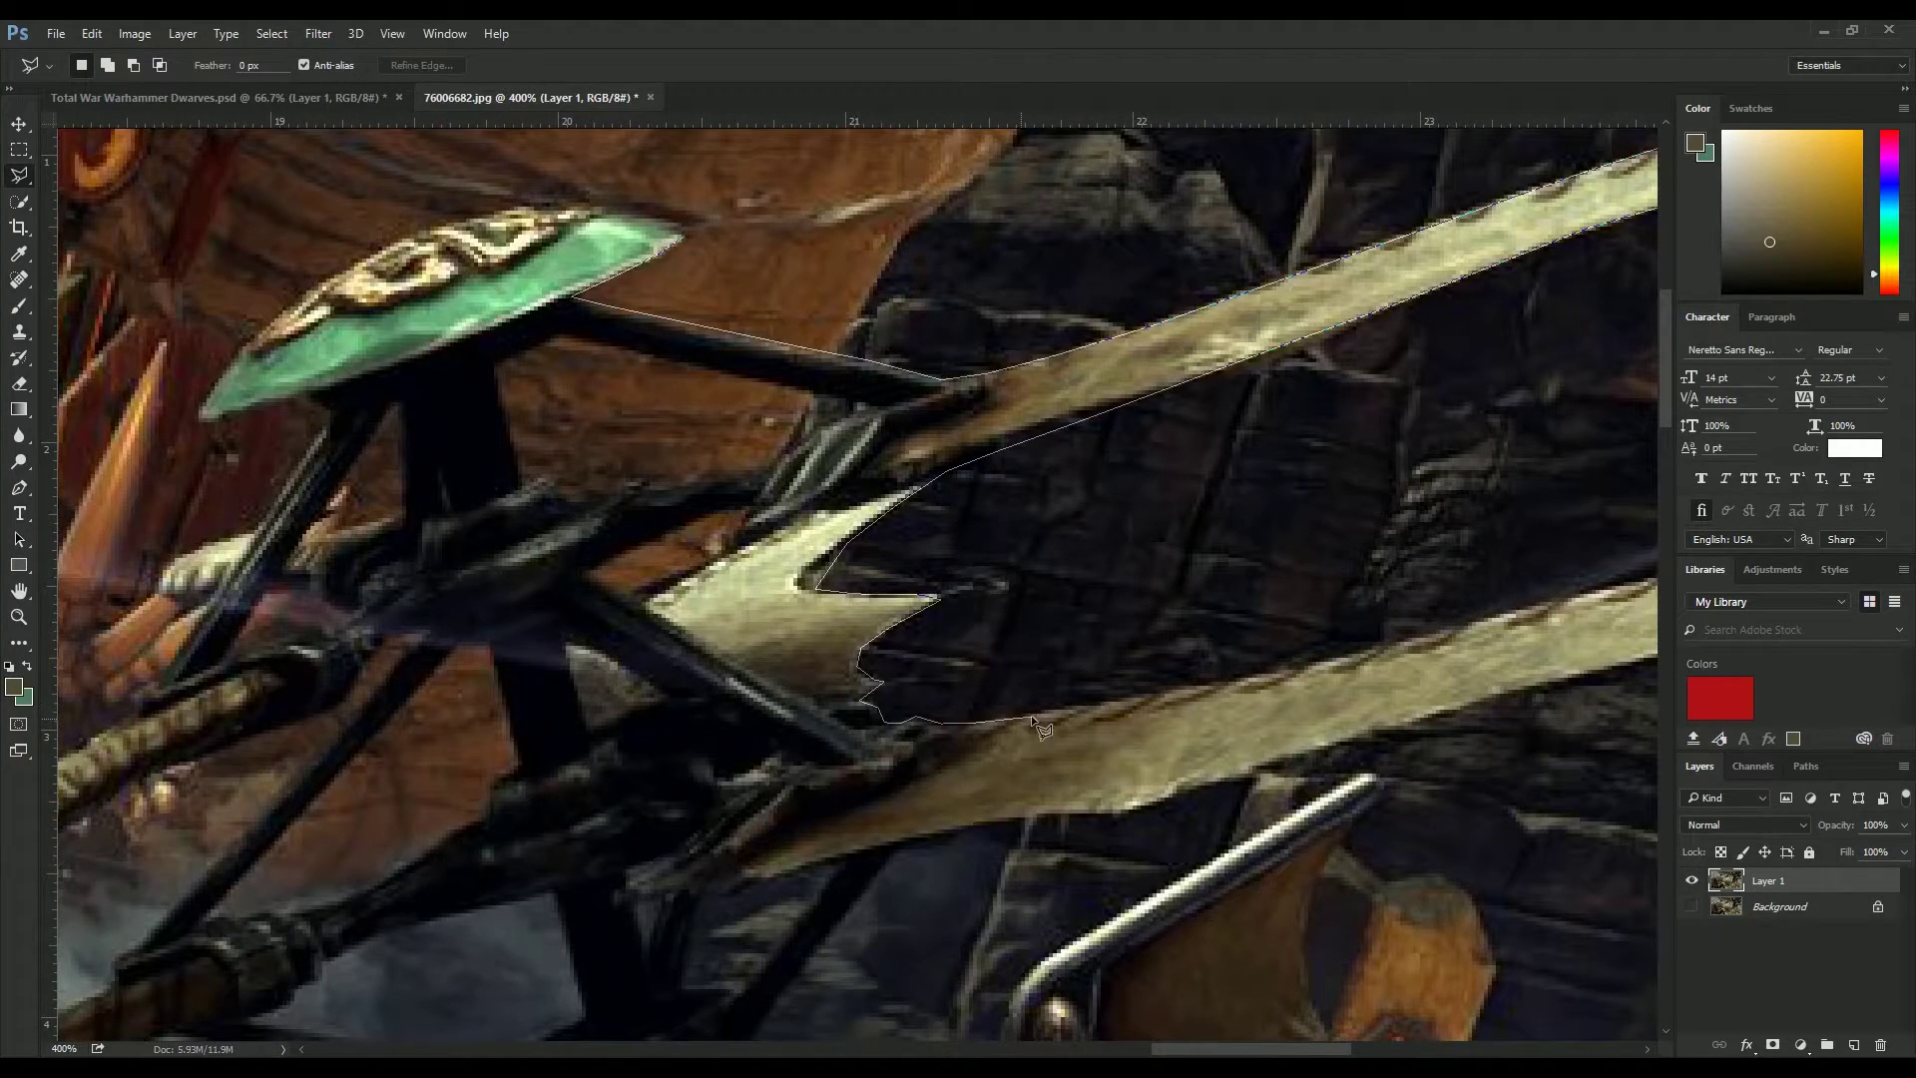
- Complete the selection around the background at the right rotor blades and add a layer mask that hides it
scroll(1037, 726, "right", 10)
scroll(1244, 625, "up", 1)
scroll(1327, 694, "up", 5)
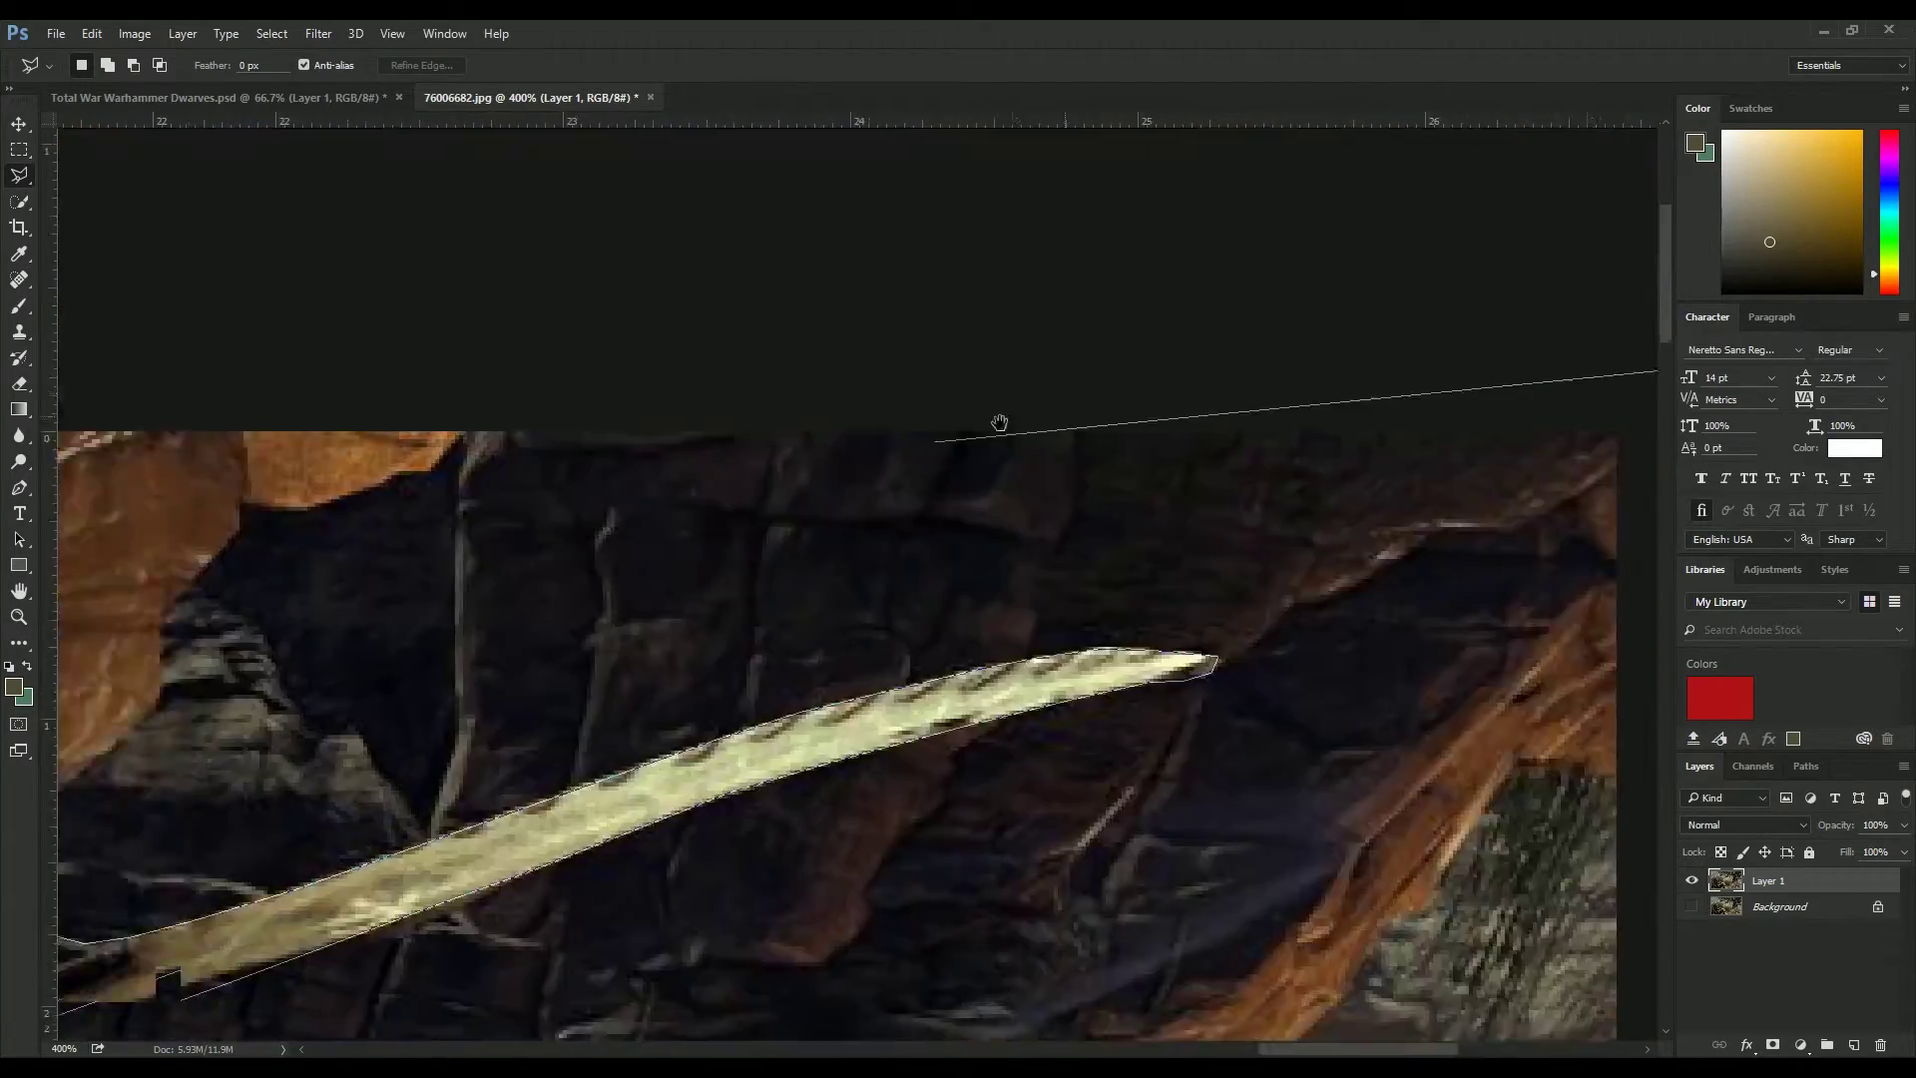
scroll(996, 419, "left", 10)
left_click(621, 714)
left_click(1773, 1045, "alt")
- Mask out the brown background showing through the gaps between the rotor mast and the upper right blade's struts
scroll(778, 266, "down", 5)
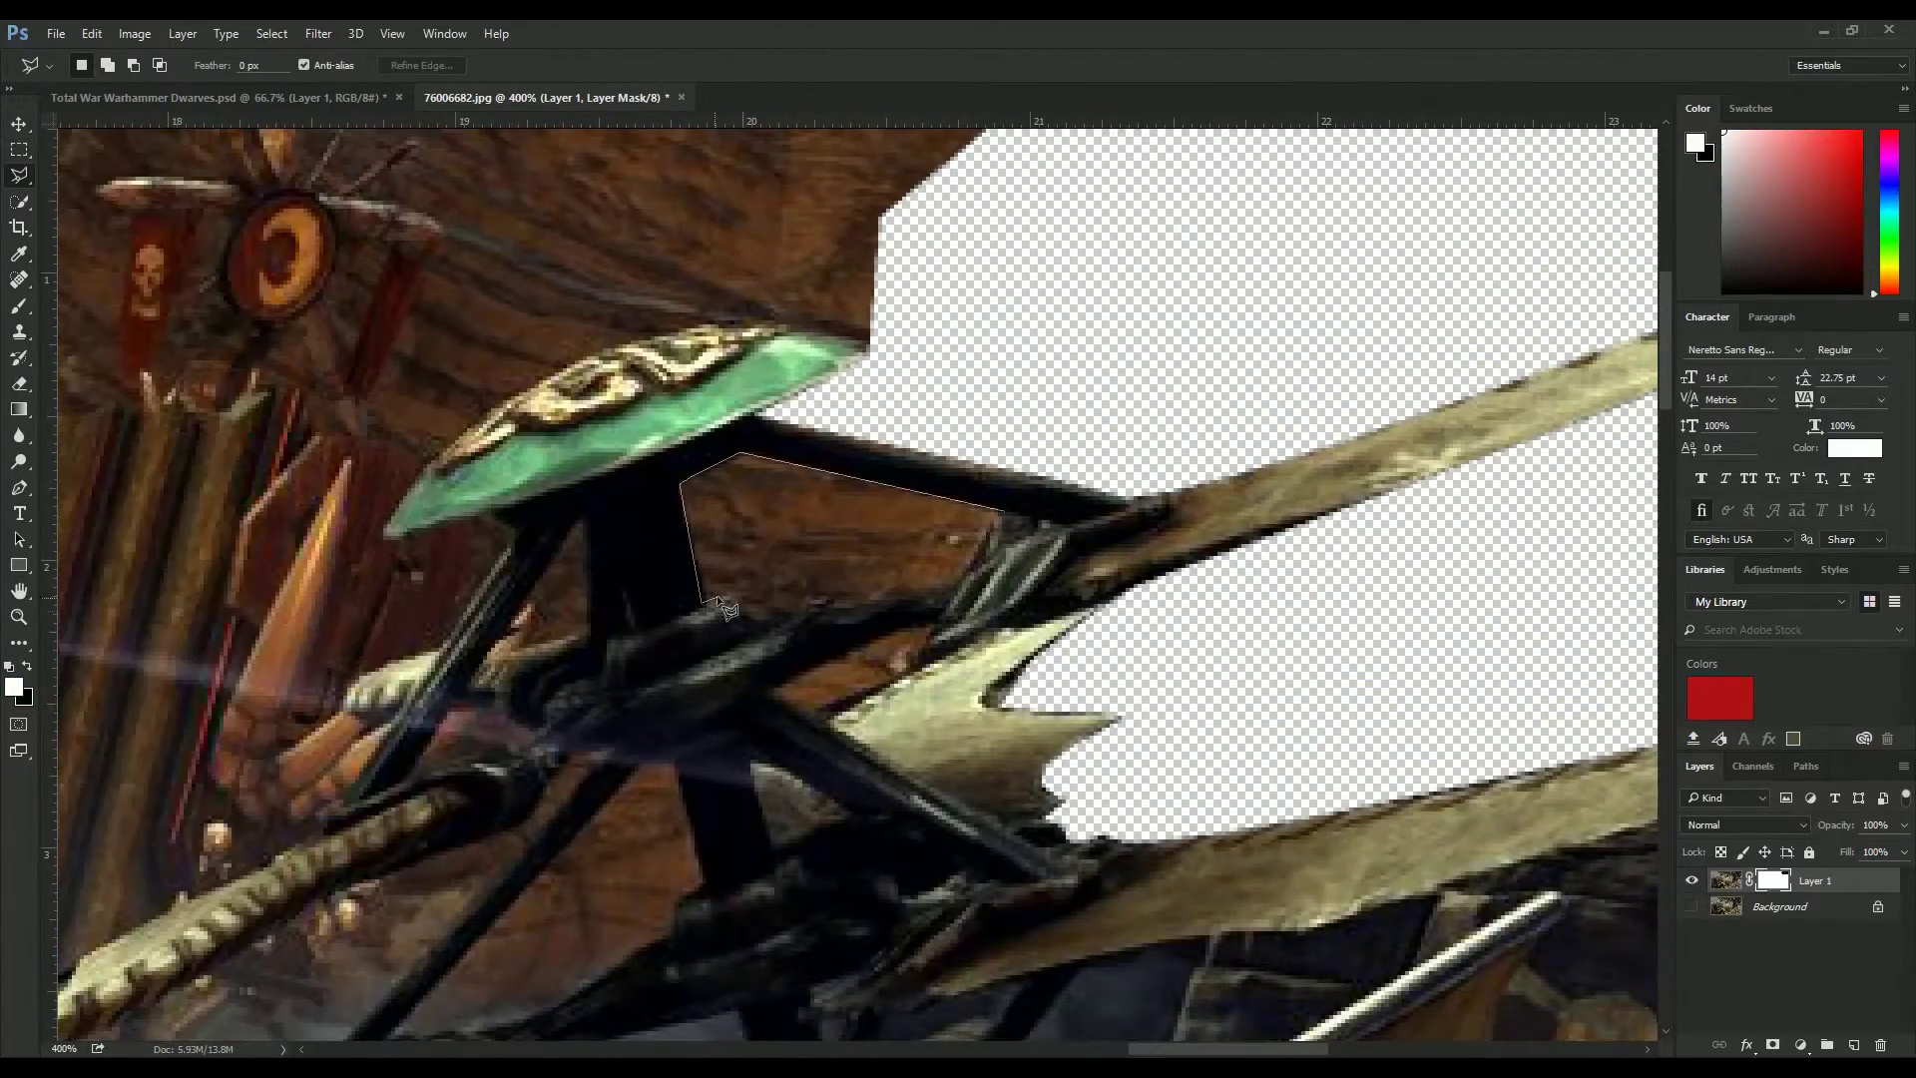
left_click(998, 527)
key("Delete")
left_click(934, 627)
- Outline the underside of the lower right rotor blade and continue down the strut to the cockpit roof
scroll(329, 639, "right", 10)
scroll(329, 639, "down", 3)
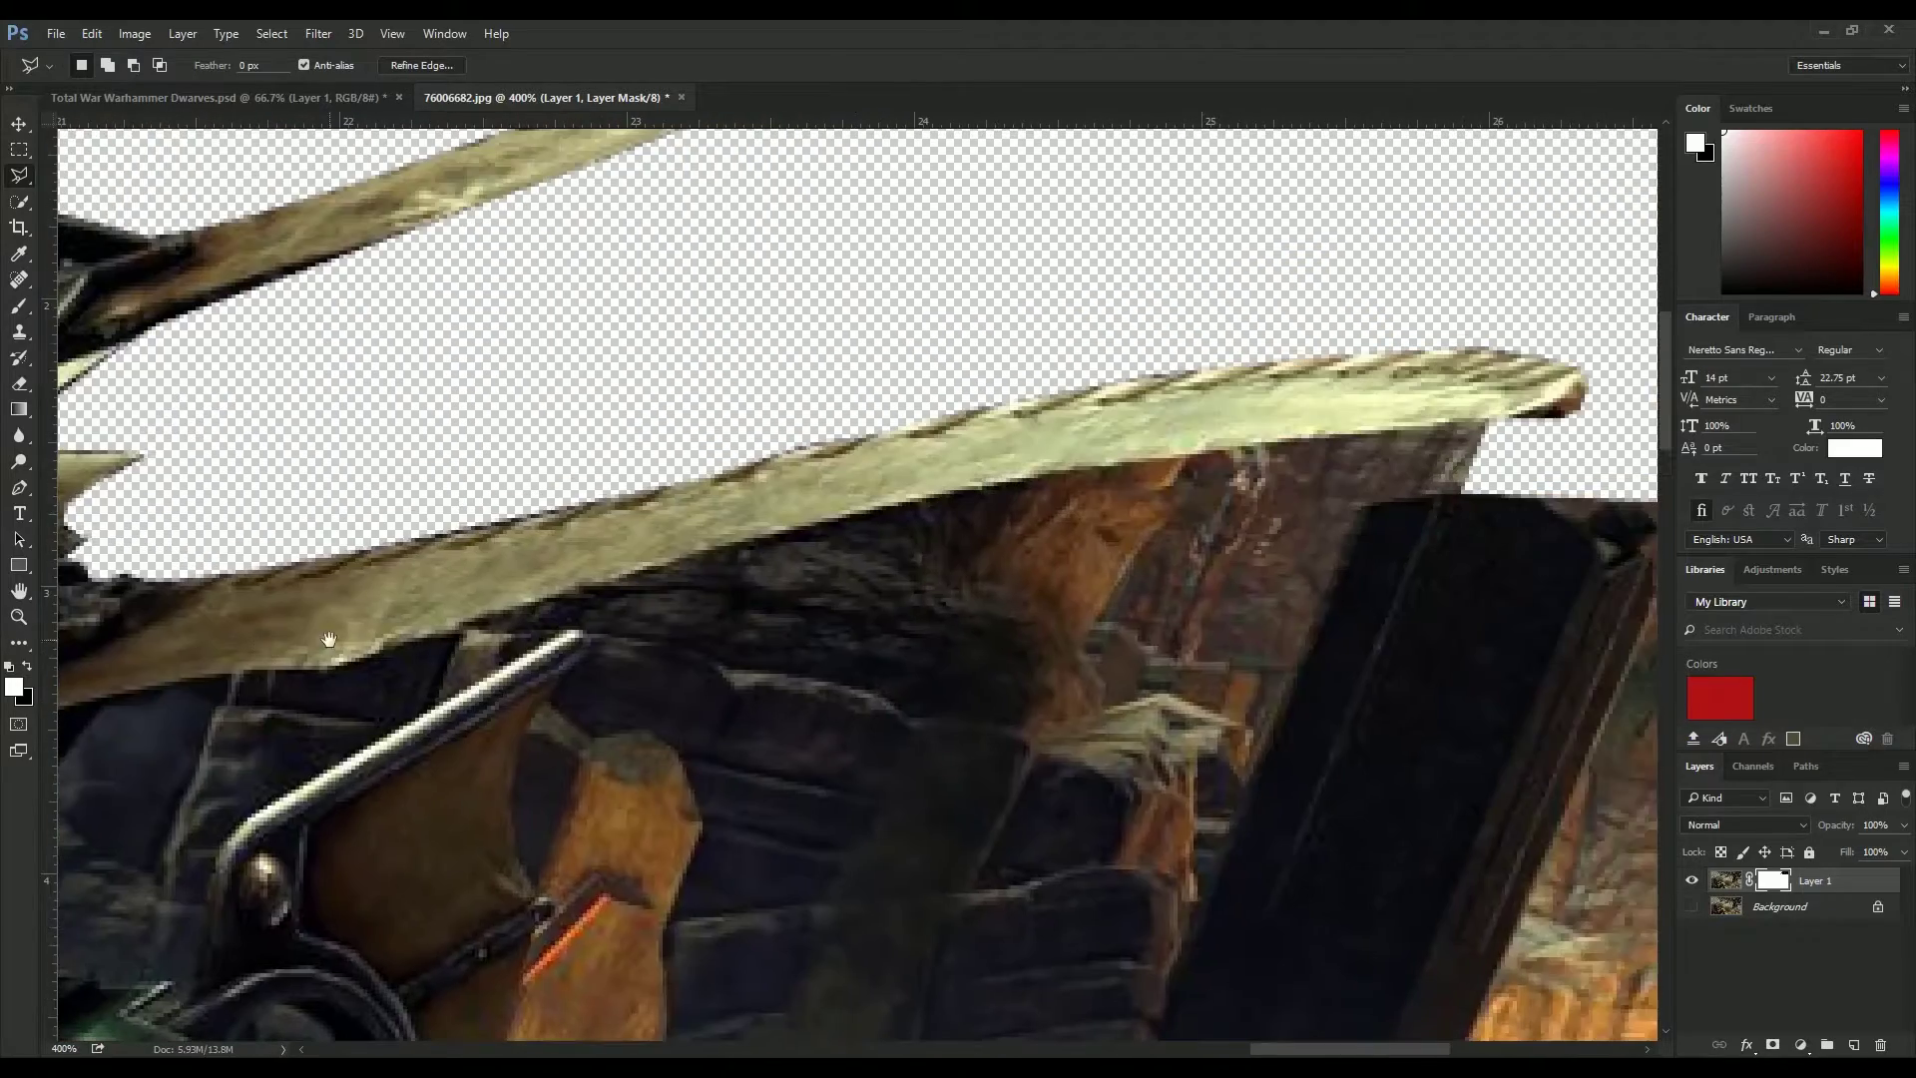
left_click(582, 569)
scroll(583, 569, "left", 5)
scroll(583, 569, "down", 1)
left_click(720, 599)
left_click(627, 606)
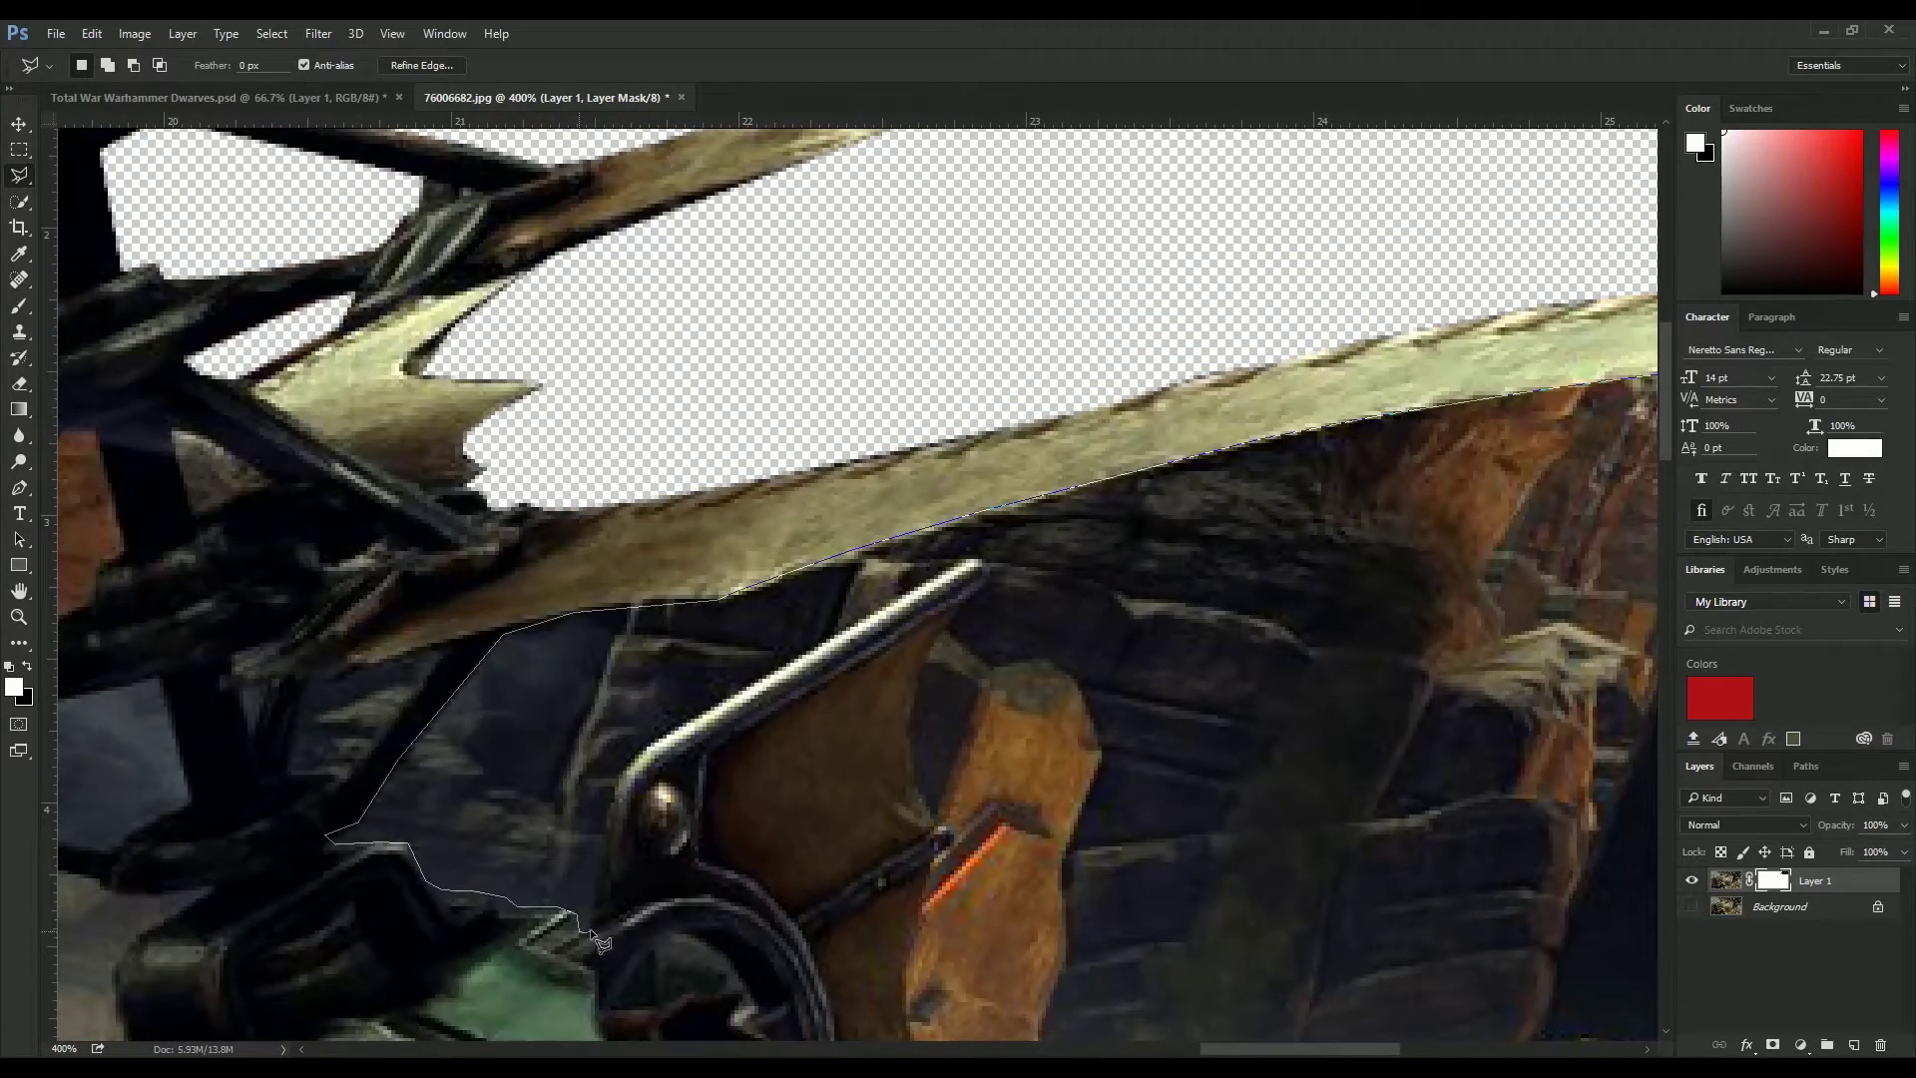
- Continue the outline around the tail fin and rear spikes, then mask out the enclosed background behind the gyrocopter
scroll(831, 711, "down", 6)
scroll(898, 739, "up", 5)
left_click(972, 628)
left_click(958, 708)
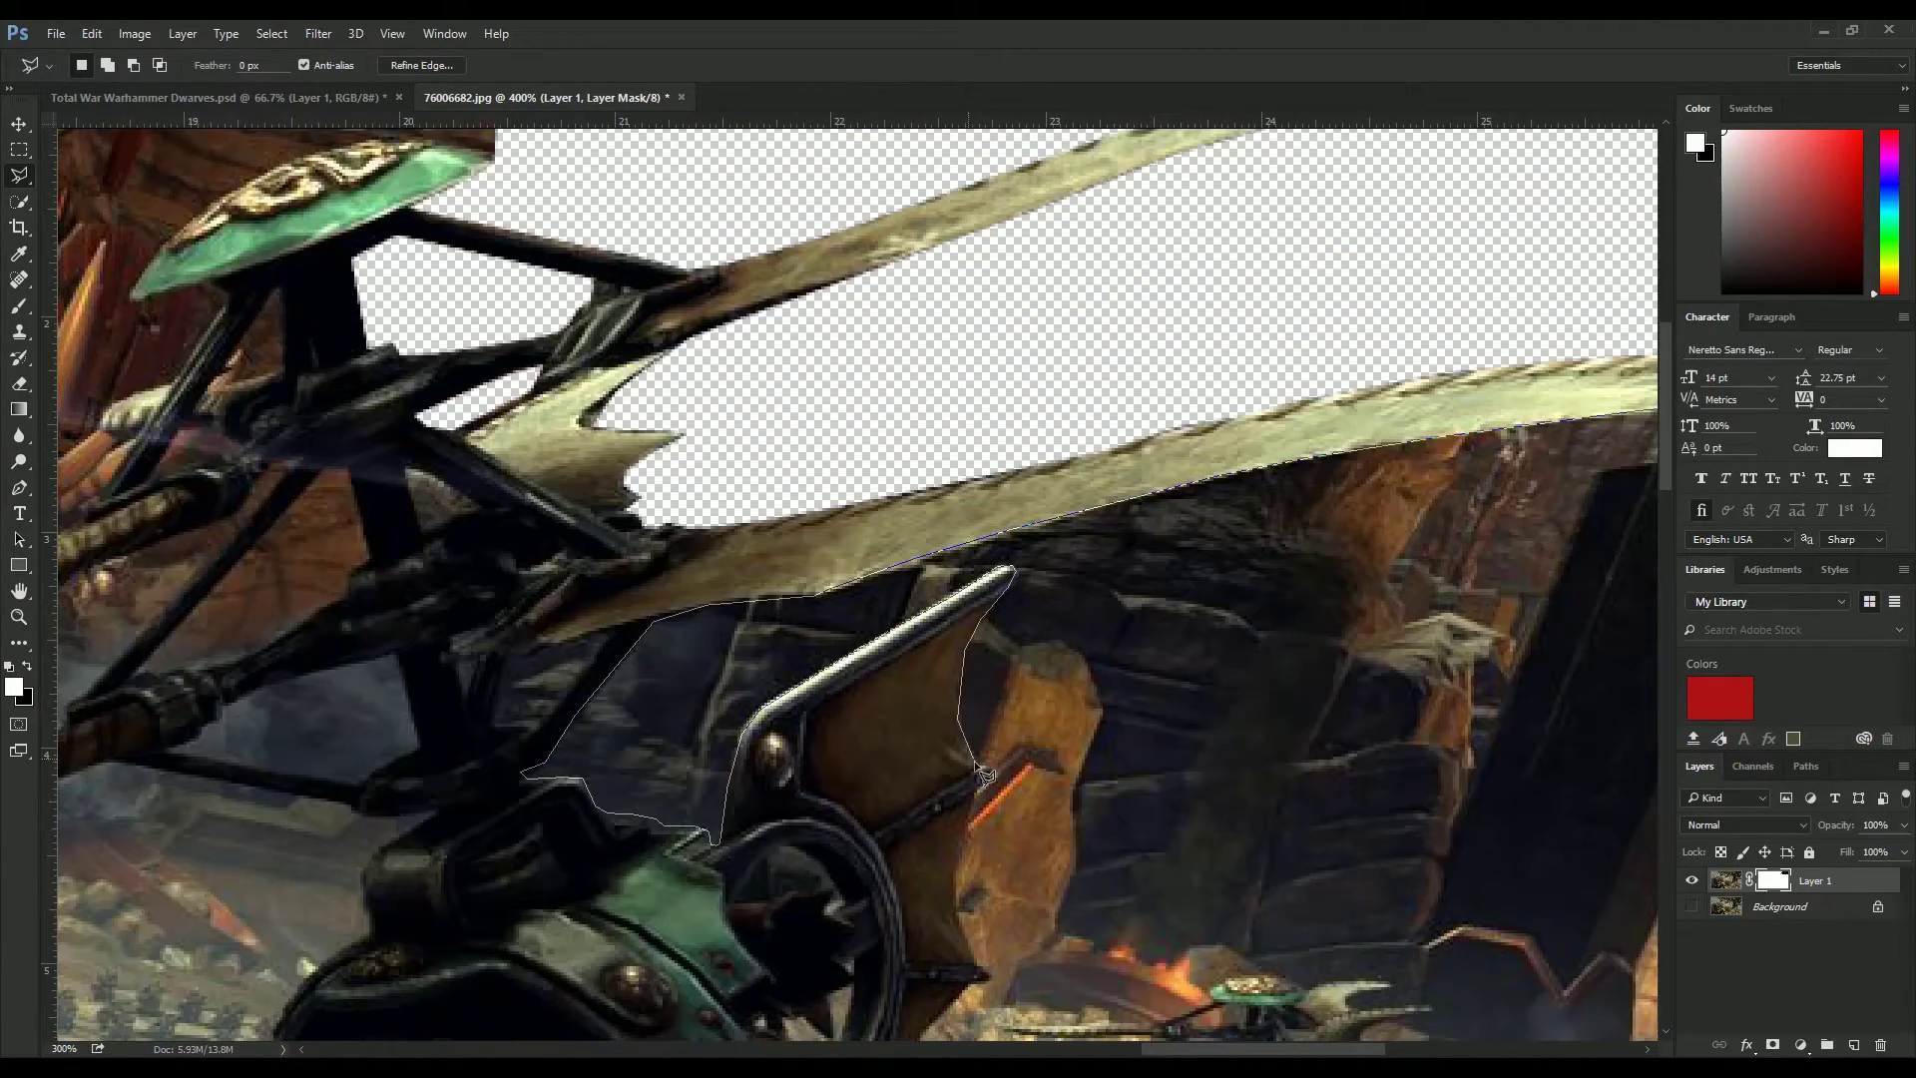
scroll(1096, 755, "down", 3)
scroll(1096, 755, "left", 1)
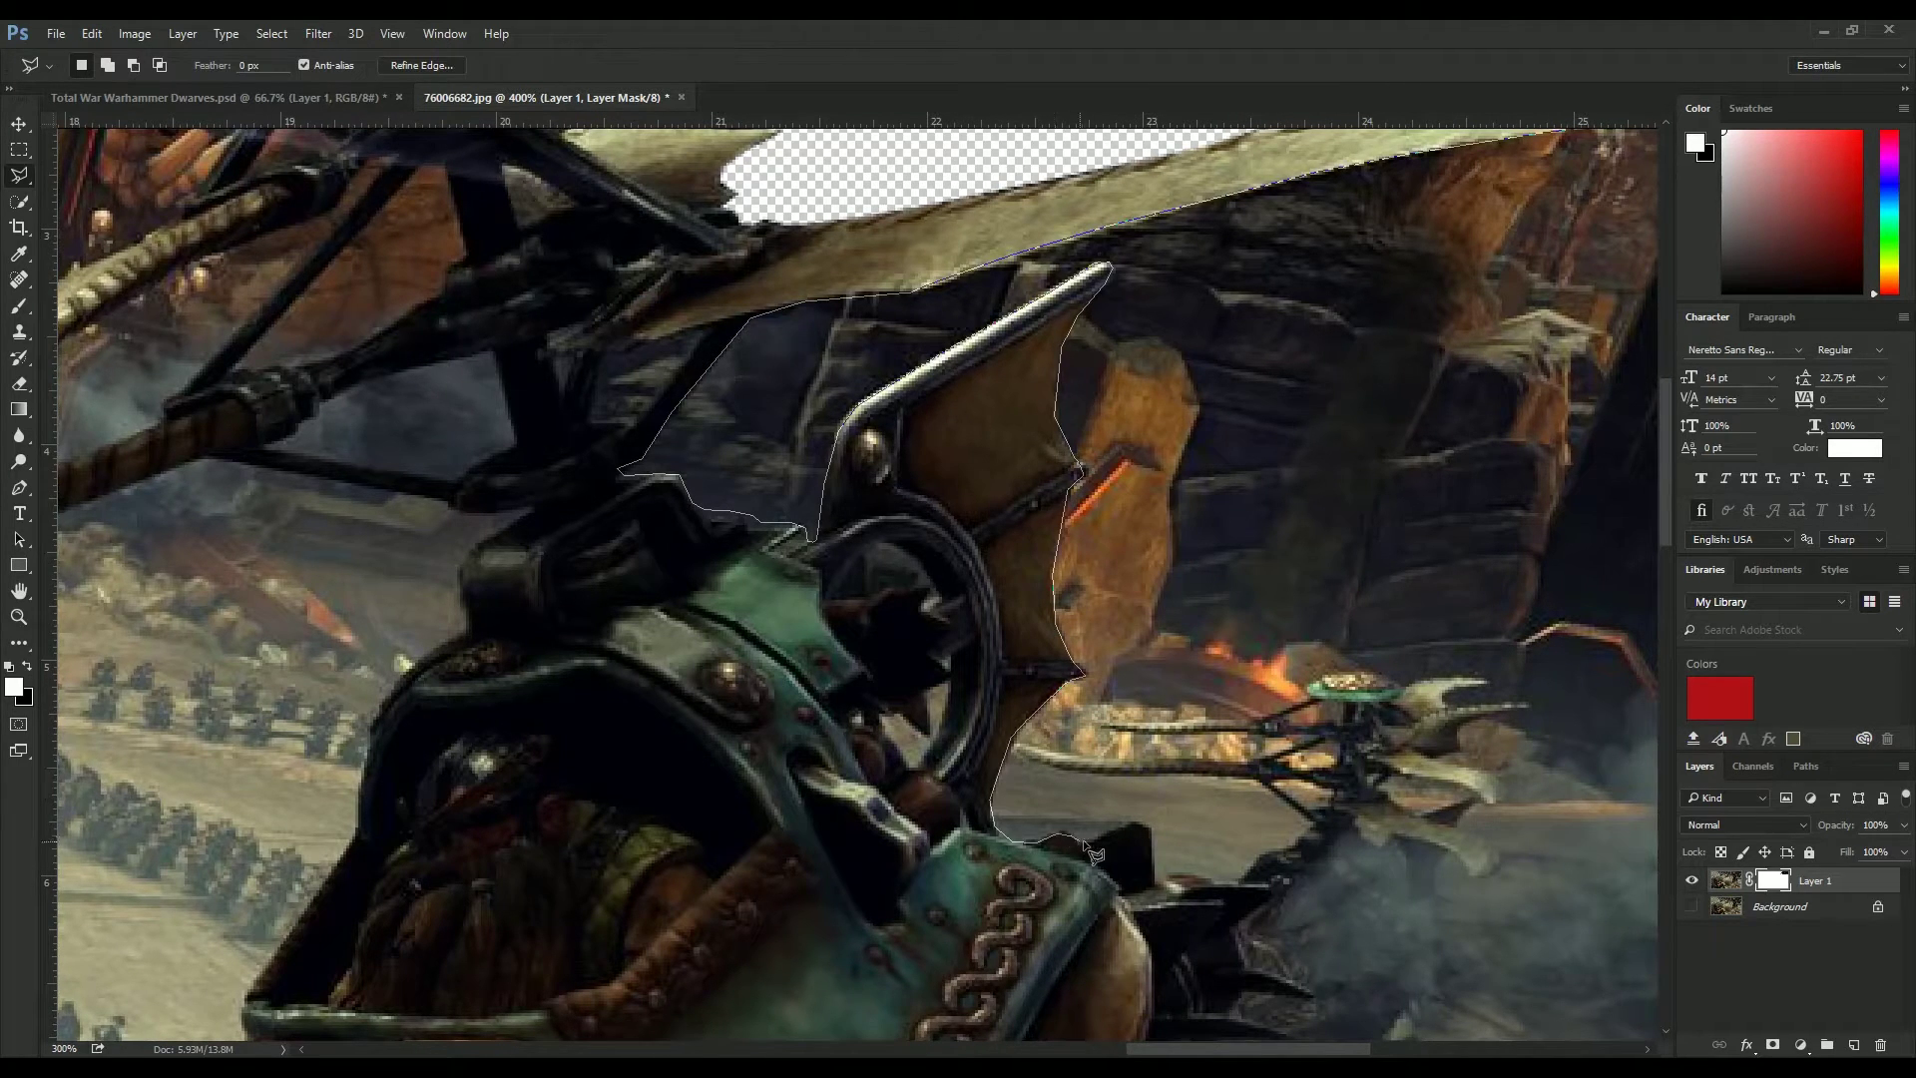
scroll(1085, 849, "down", 4)
scroll(1084, 850, "right", 3)
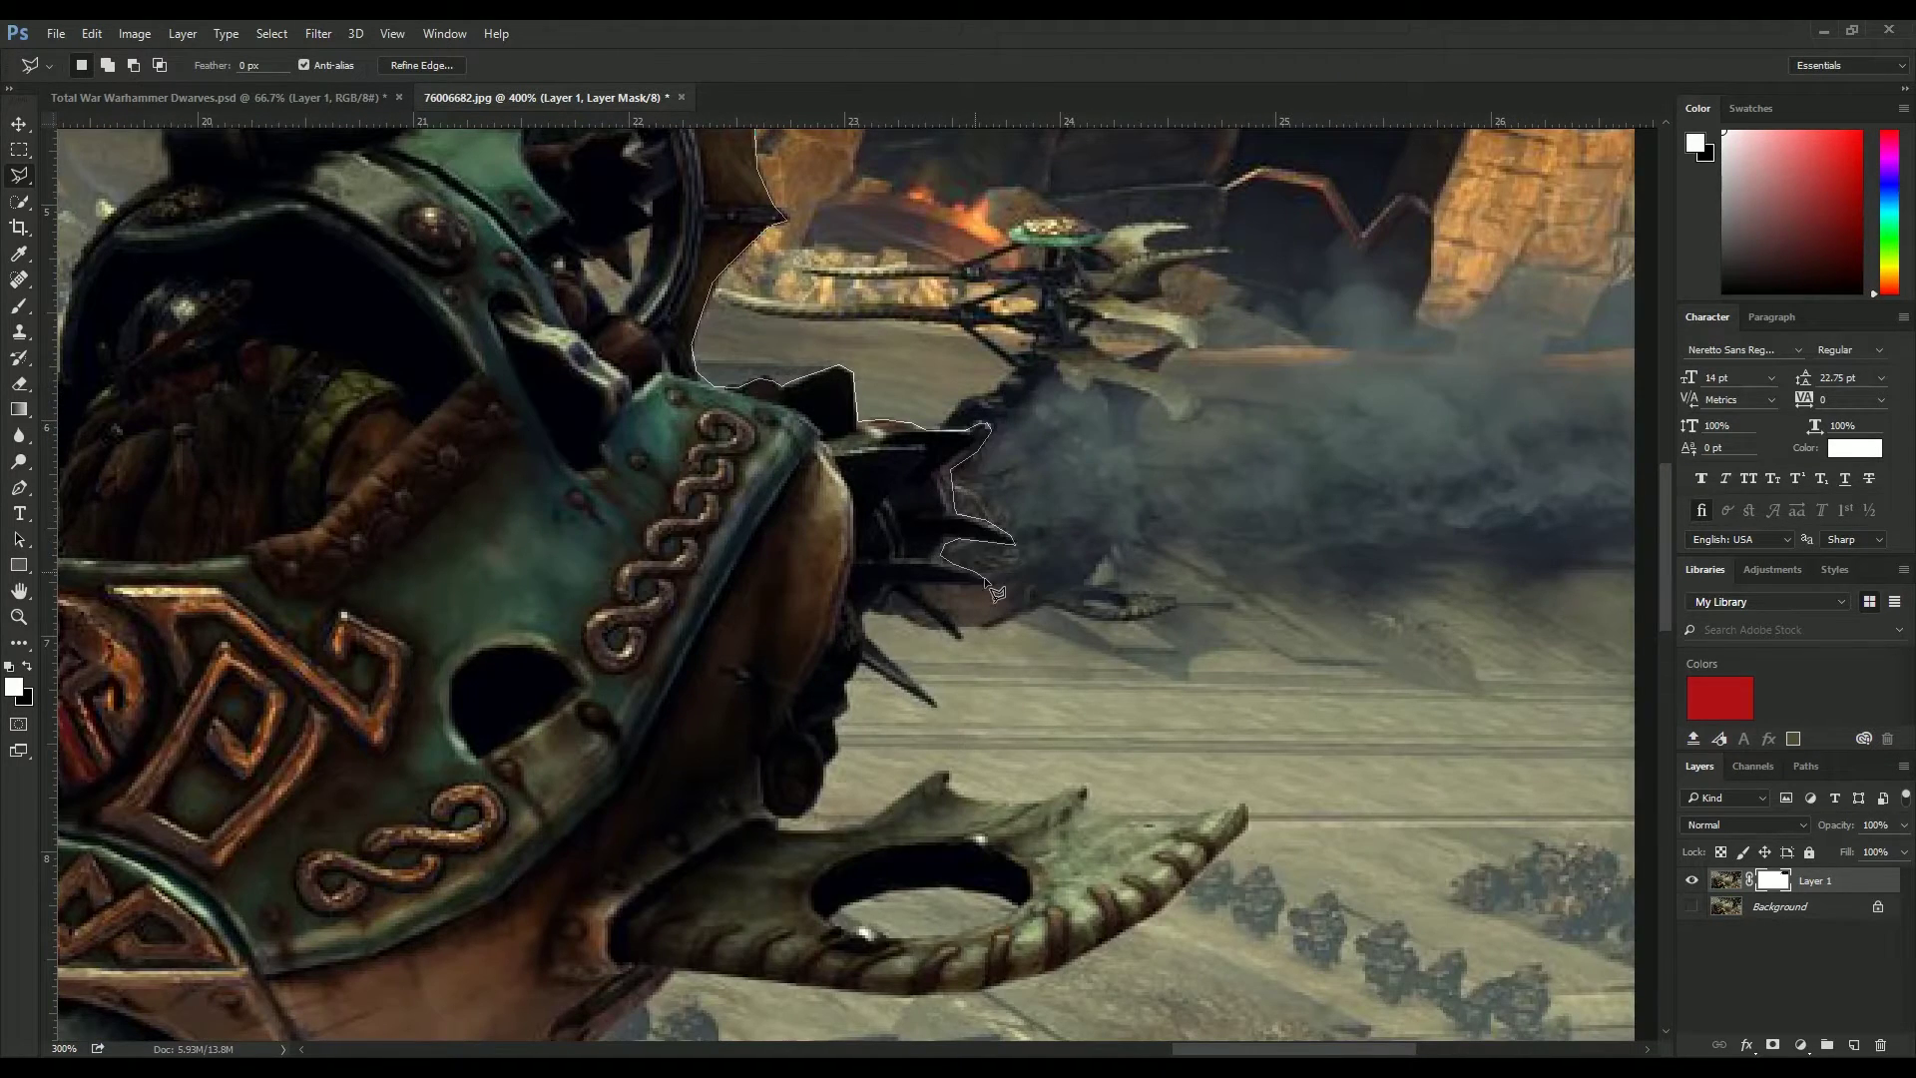
double_click(983, 583)
key("Delete")
- Outline the lower rear spikes and the upper edge of the gyrocopter's side fin
scroll(1297, 312, "down", 5)
scroll(925, 542, "up", 5)
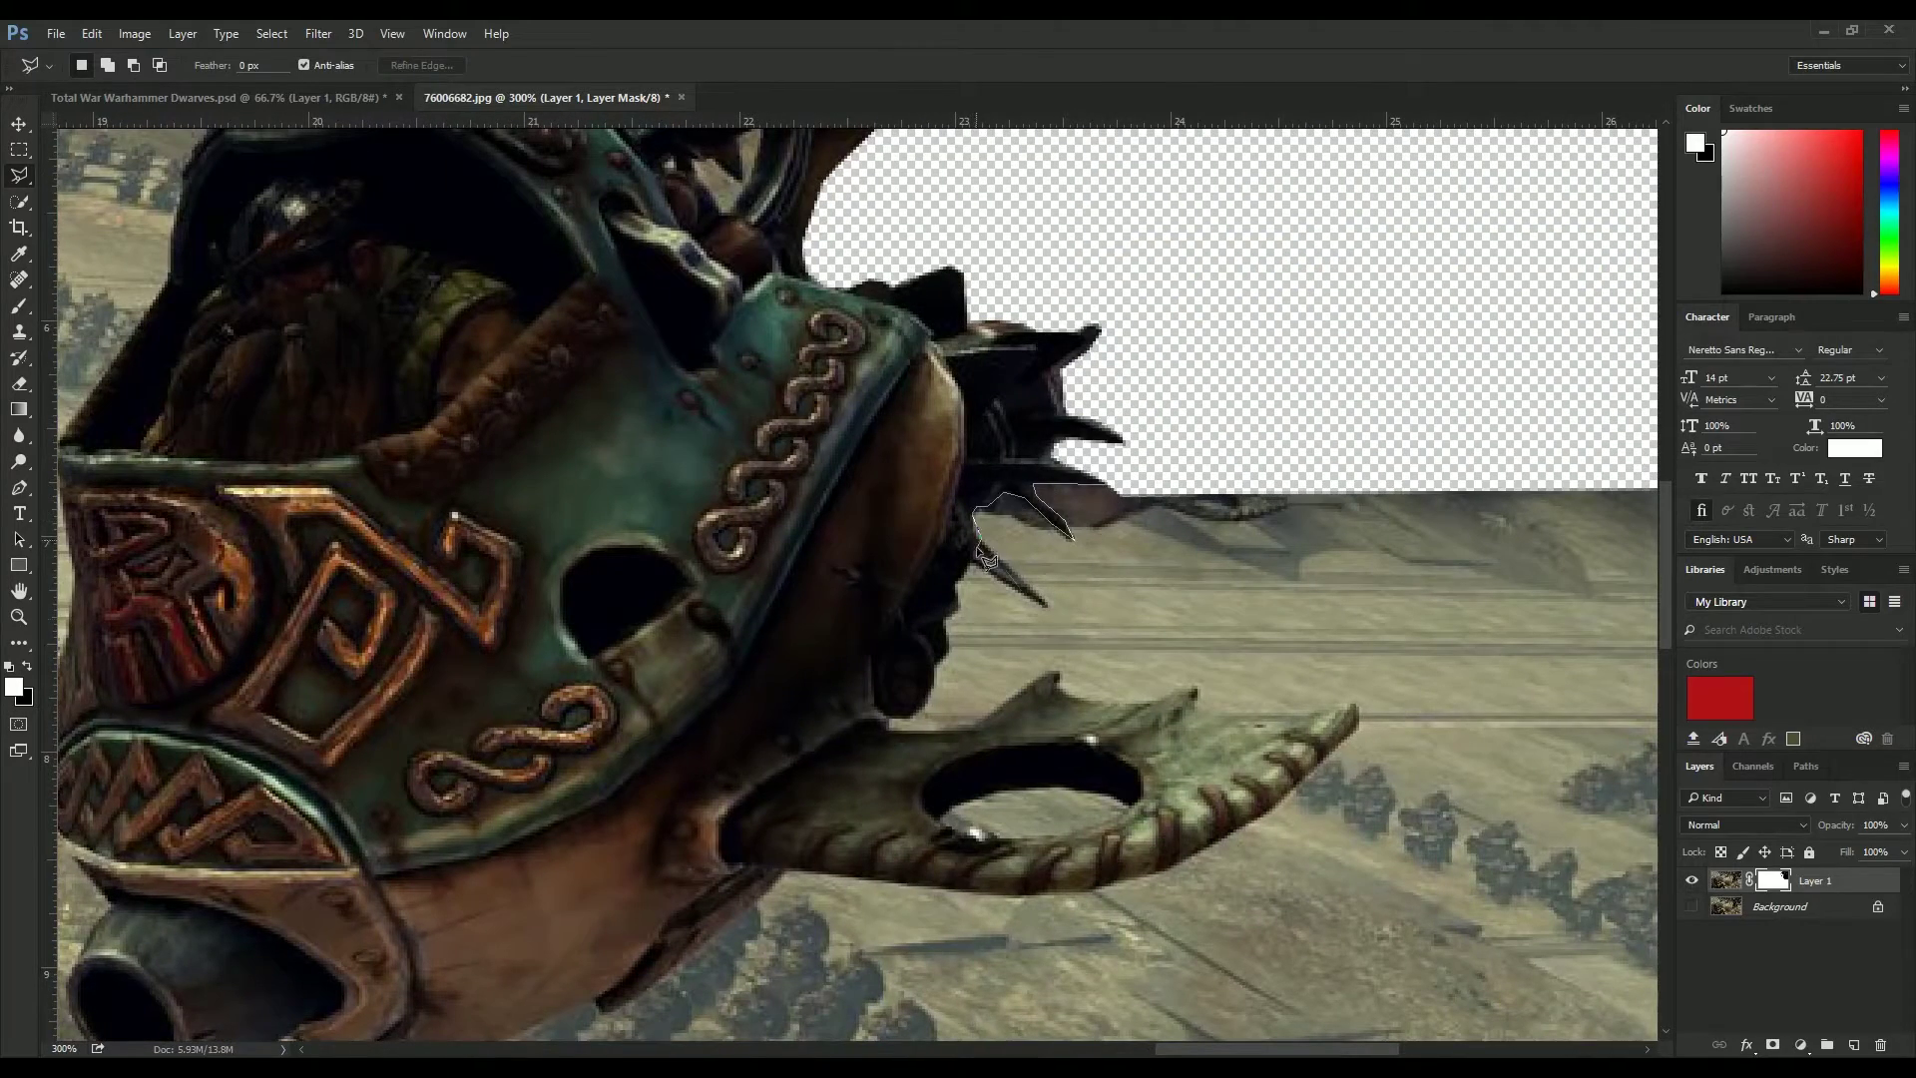
left_click(953, 633)
scroll(958, 649, "down", 2)
scroll(958, 649, "left", 1)
left_click(1028, 539)
left_click(988, 554)
left_click(1168, 532)
left_click(1260, 537)
scroll(1254, 533, "right", 3)
left_click(970, 570)
left_click(976, 597)
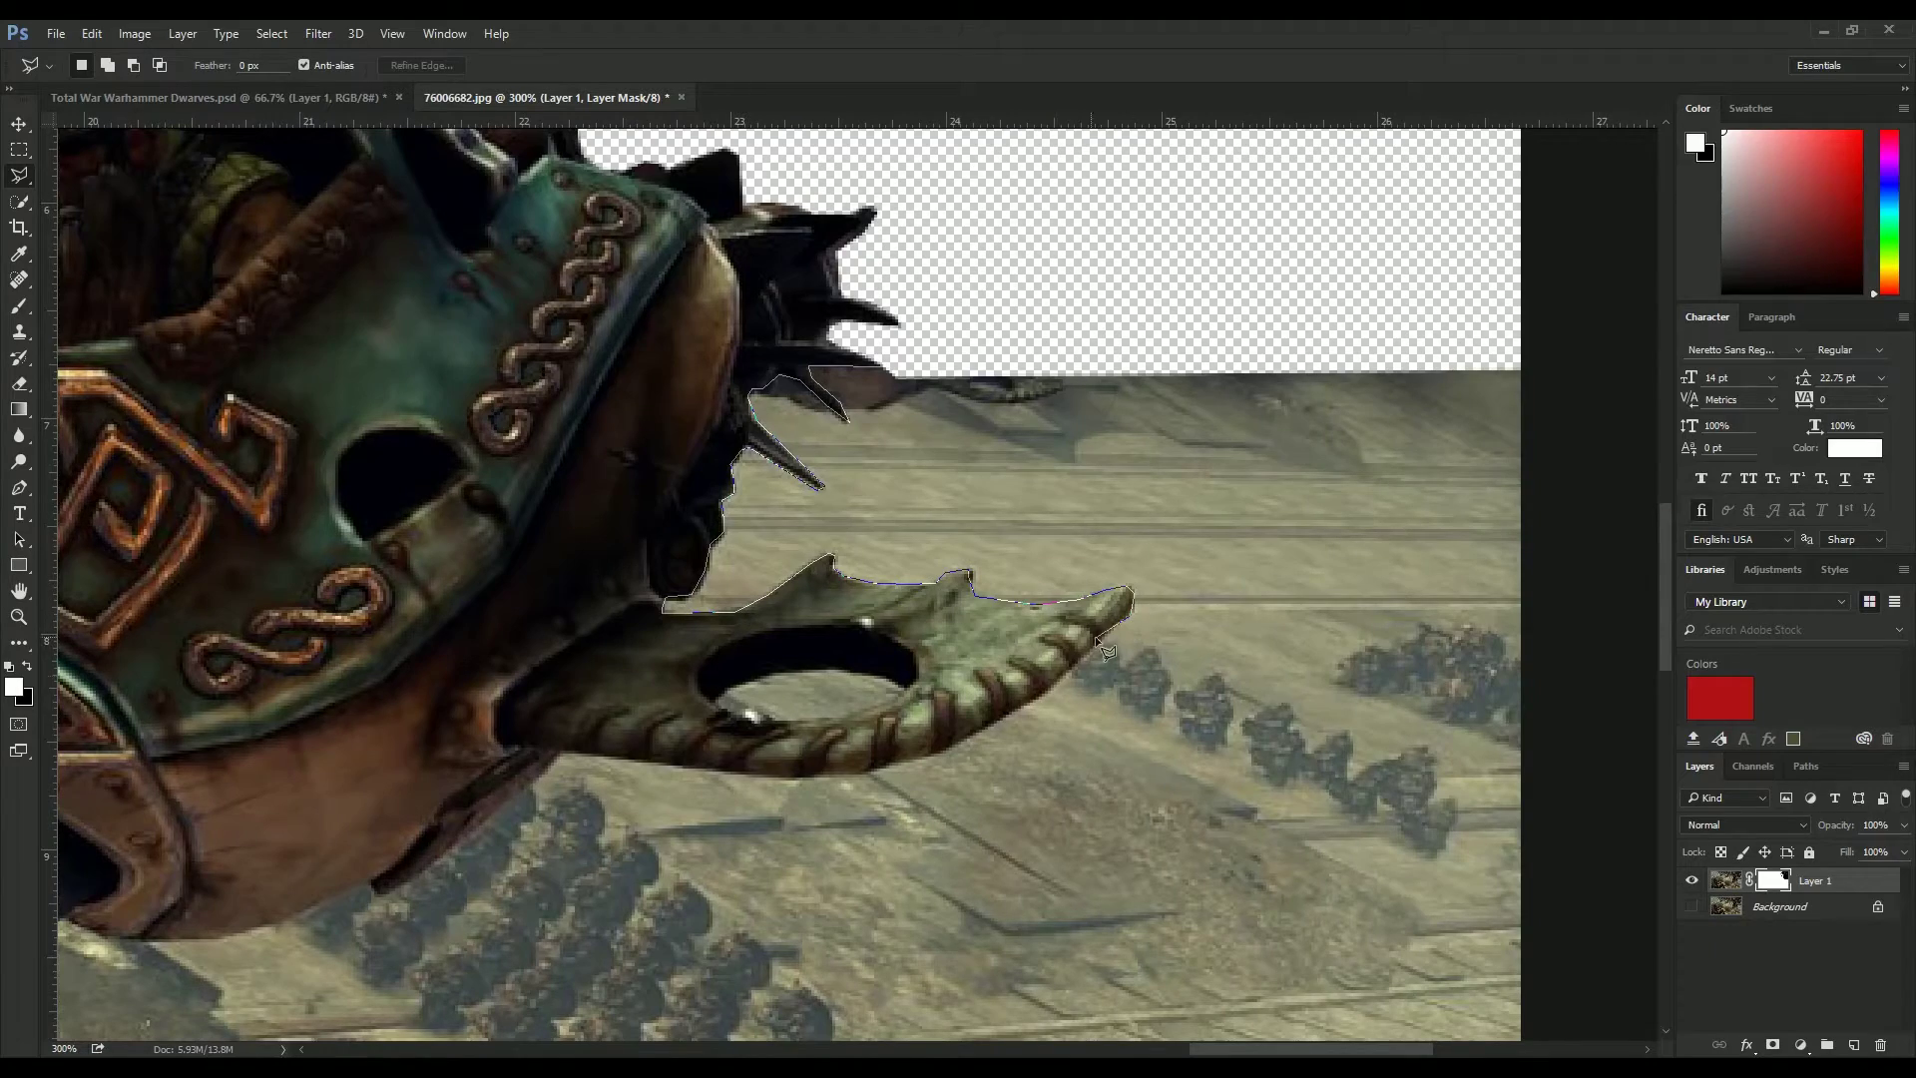
- Extend the outline along the side fin's underside and hull bottom, and mask out the background below and beside them
left_click_drag(563, 755, 1073, 329)
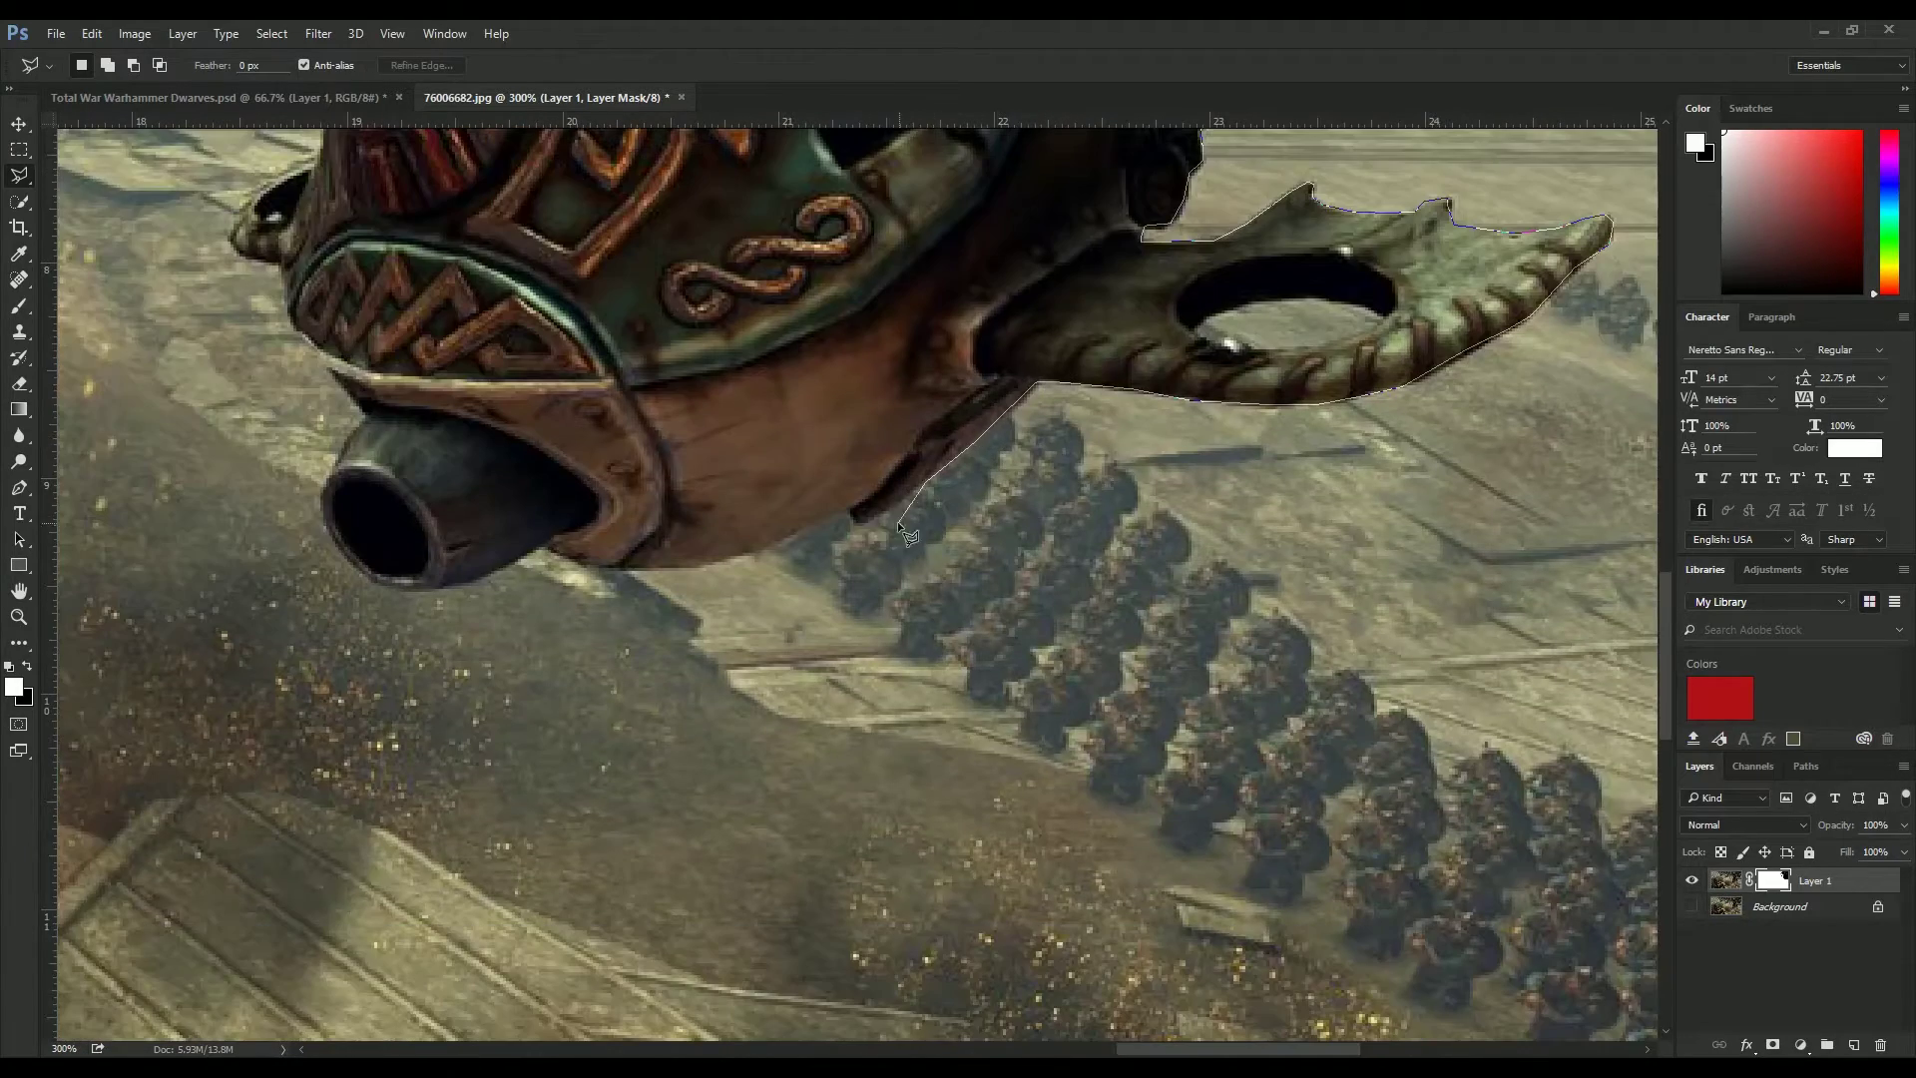
scroll(469, 593, "down", 1)
left_click(469, 891)
left_click(1551, 776)
left_click(1542, 264)
double_click(1487, 183)
key("Delete")
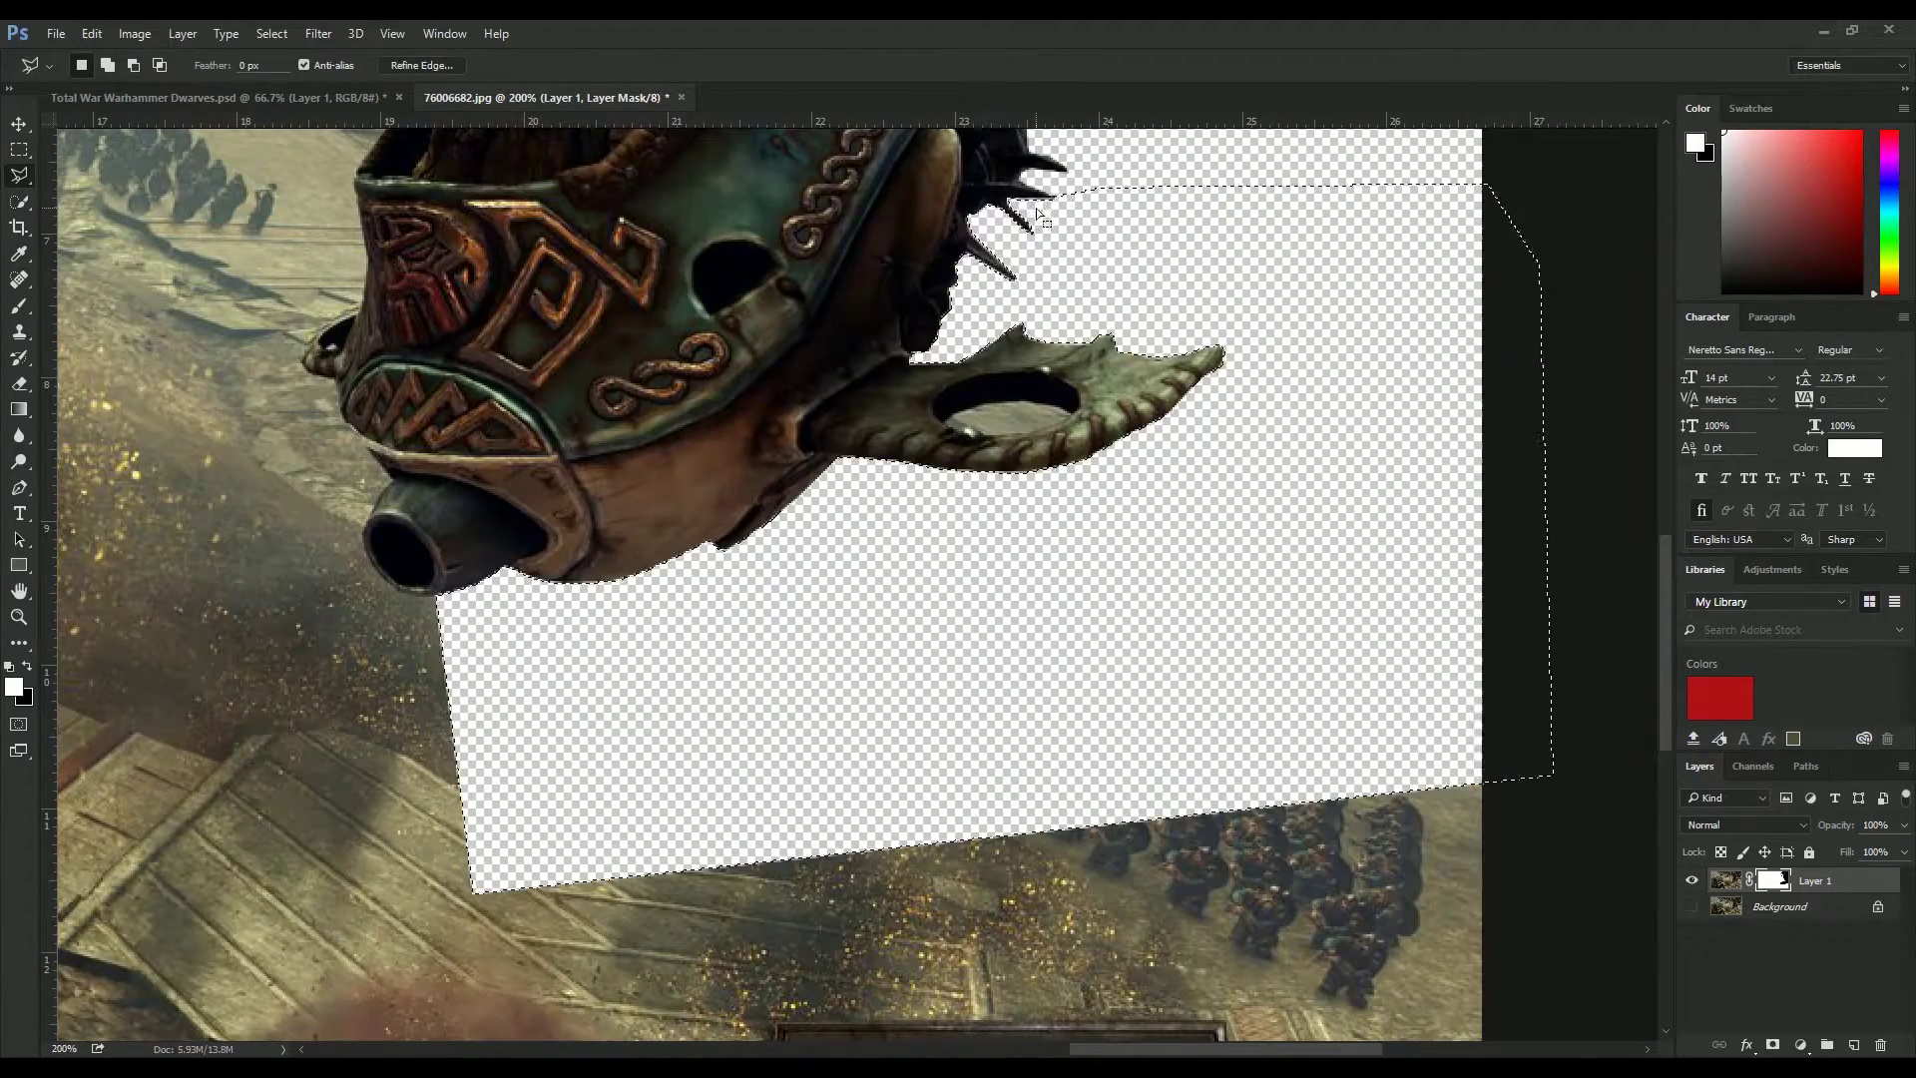
- Outline the cannon, nose, cockpit and lower left rotor blade up to the upper left blade, and mask out the background
scroll(798, 699, "up", 1)
left_click(841, 635)
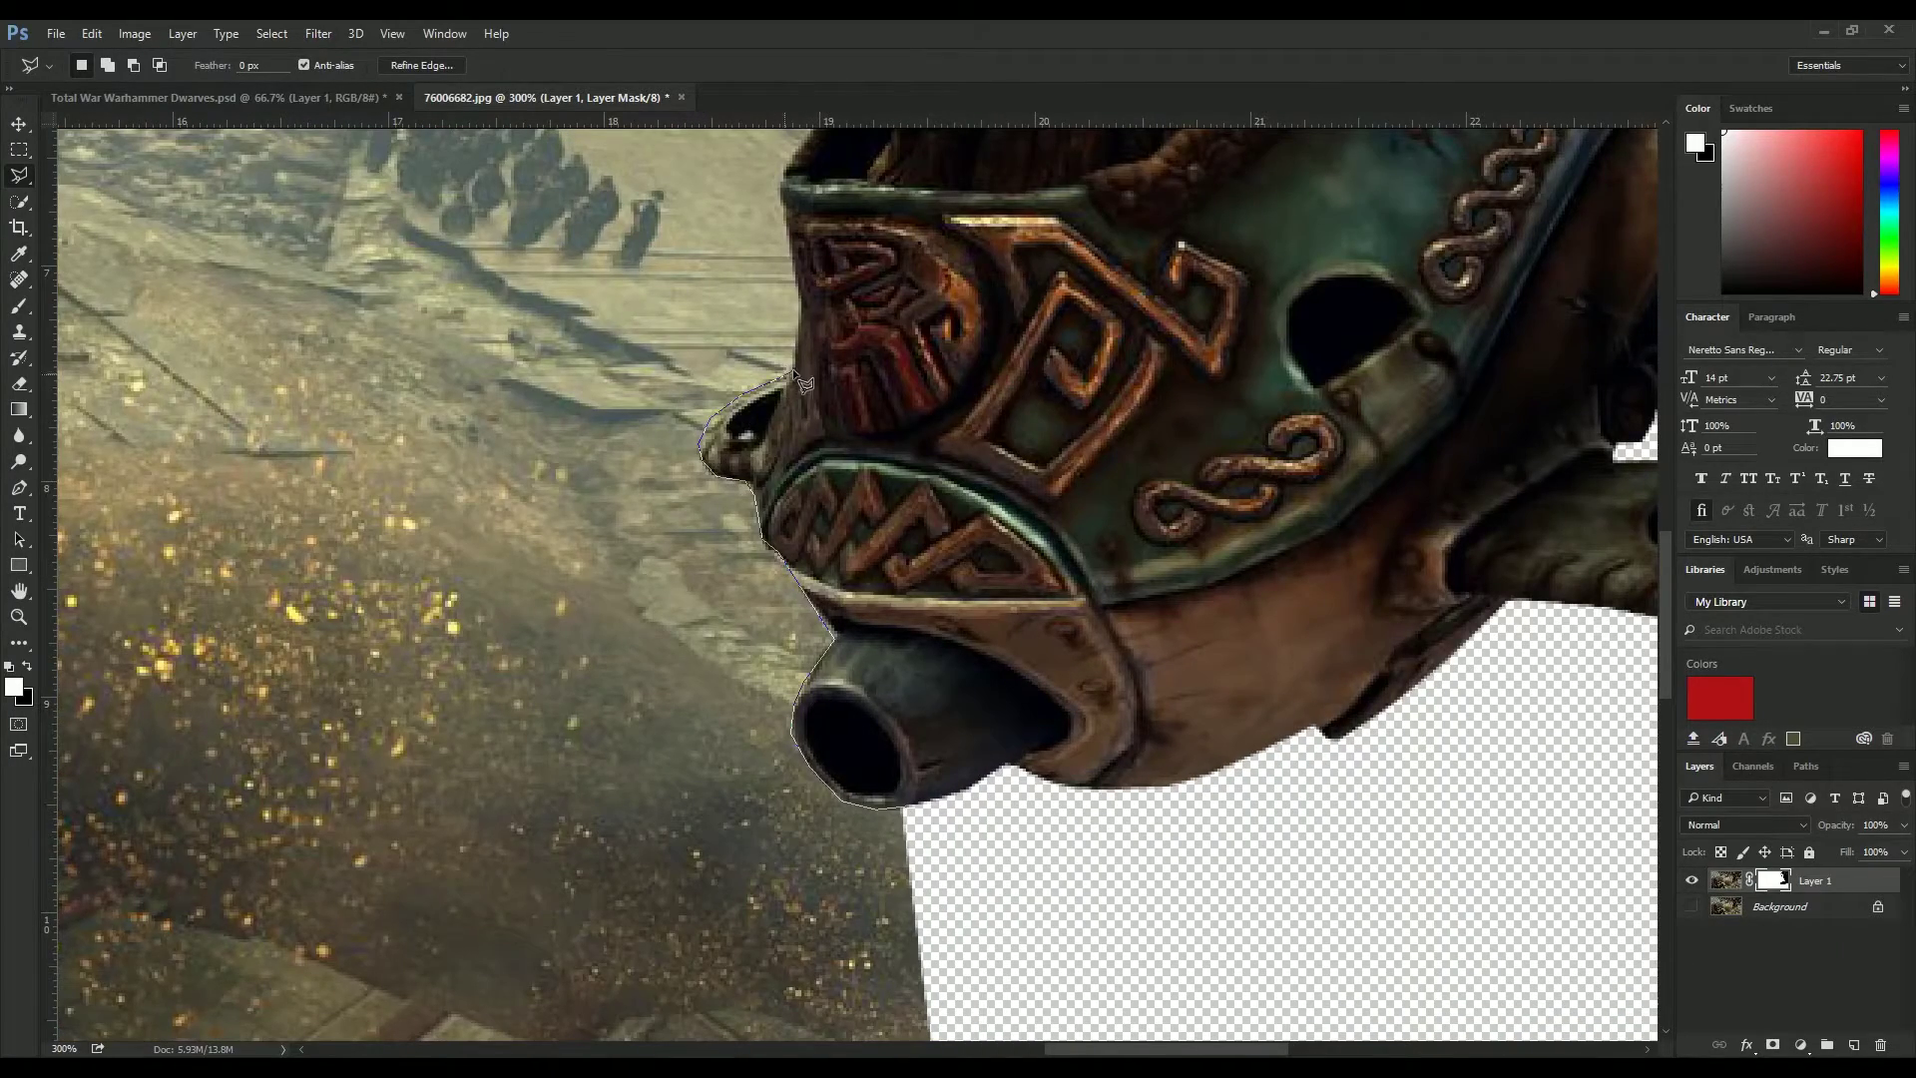
left_click_drag(840, 190, 928, 597)
left_click_drag(988, 424, 811, 614)
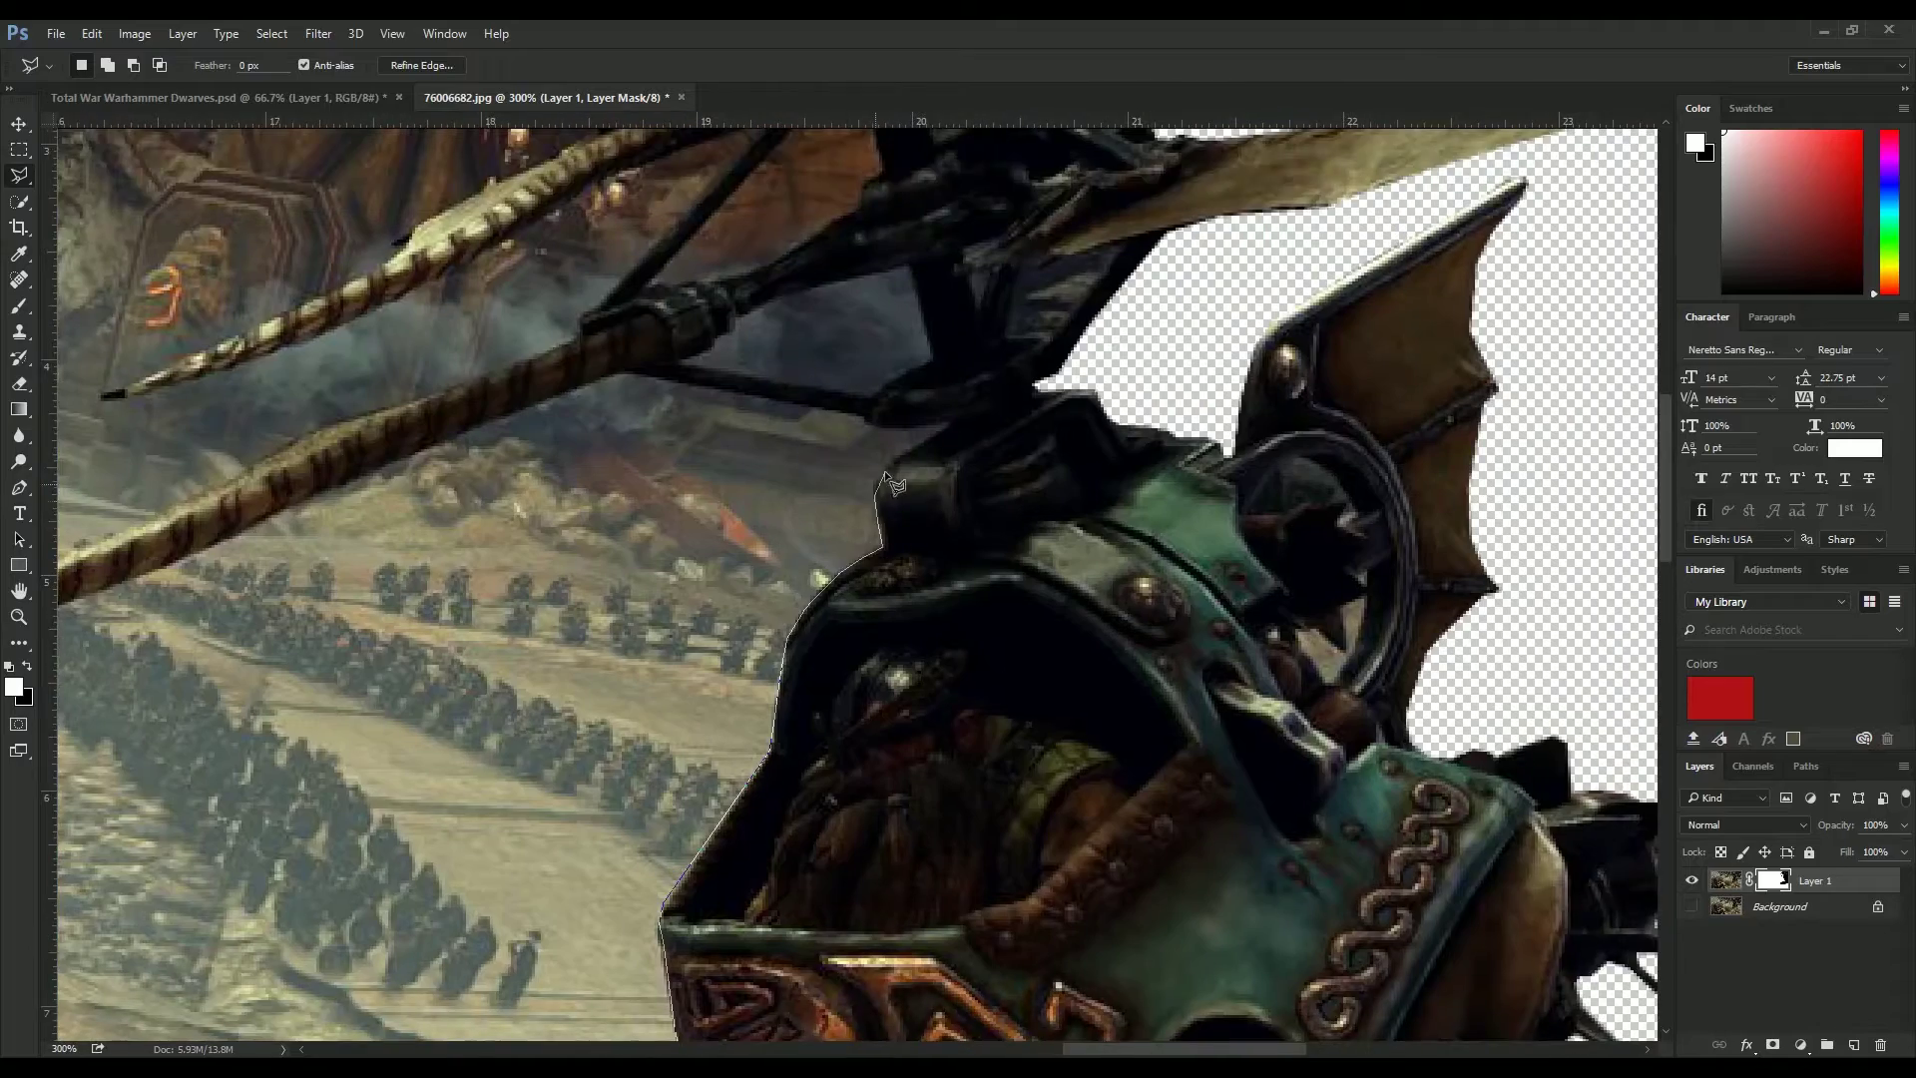
left_click_drag(632, 375, 1358, 266)
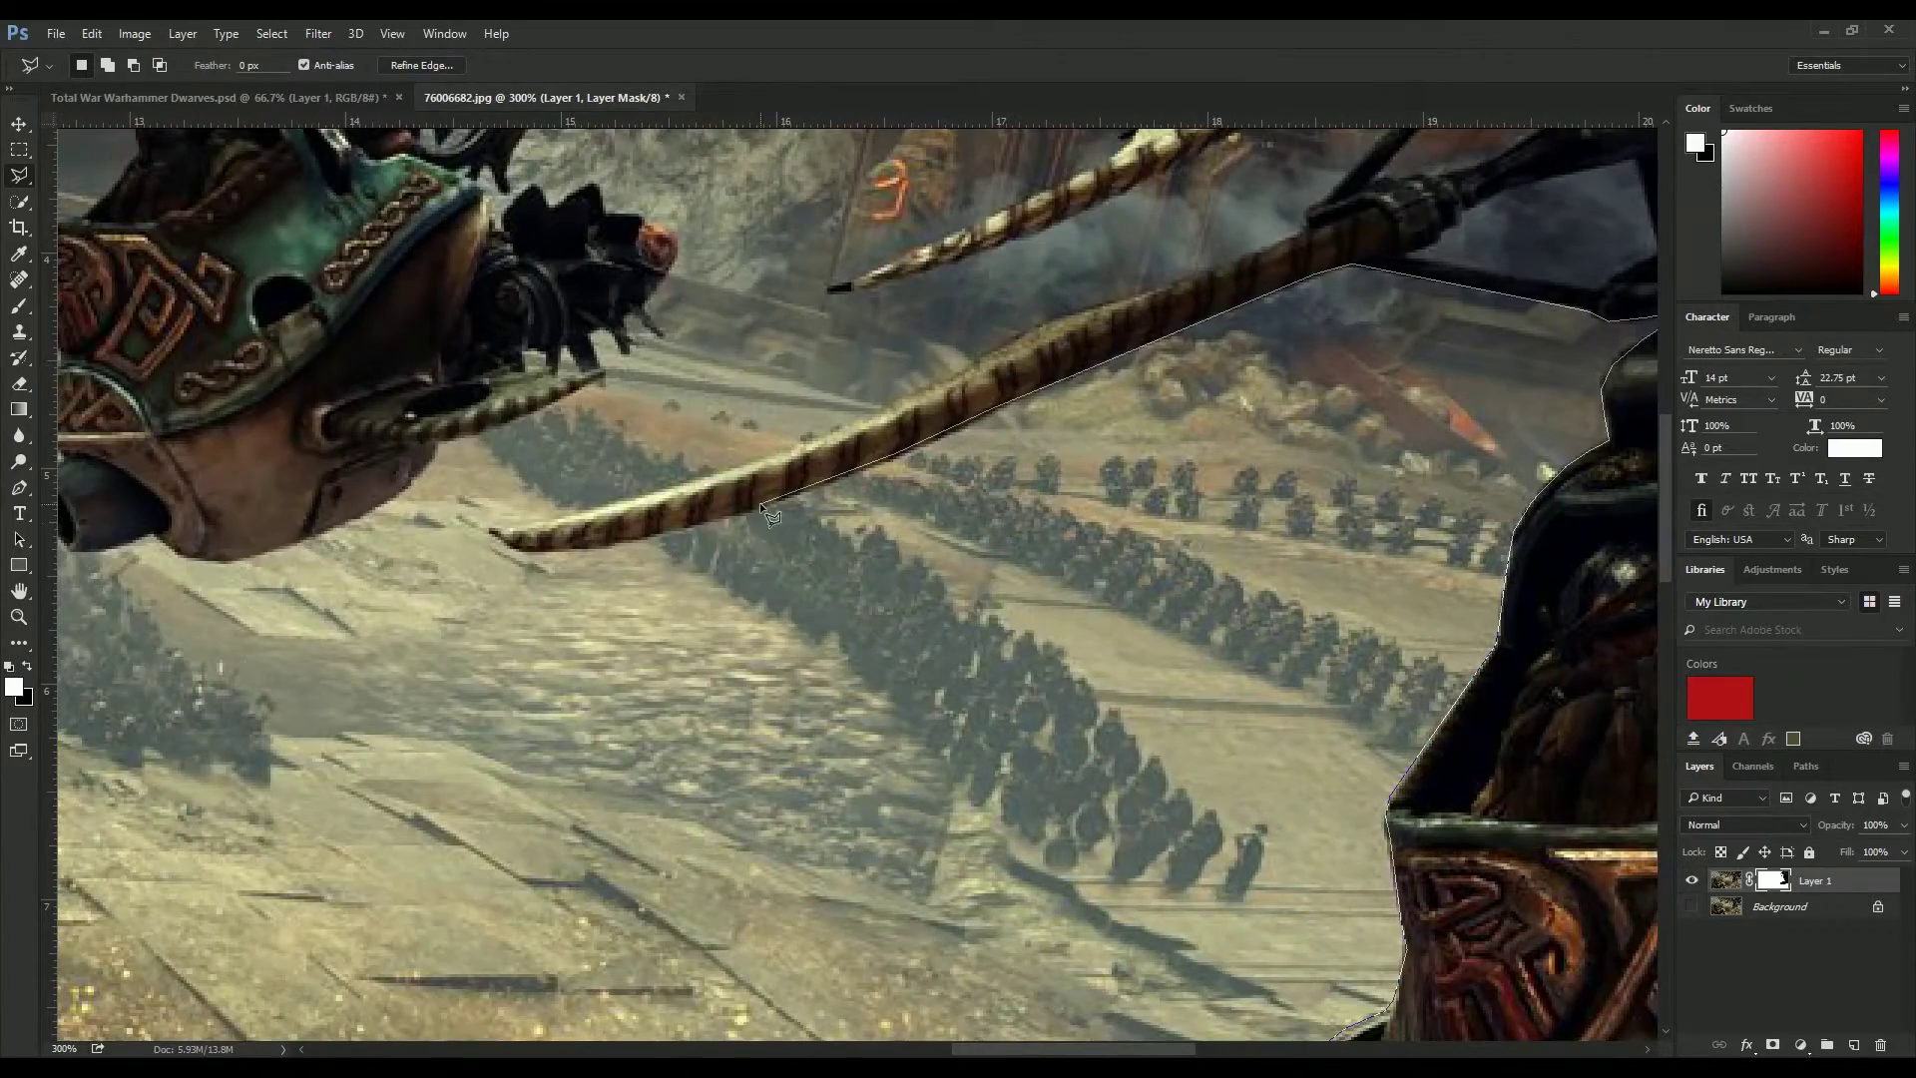
left_click_drag(1061, 314, 794, 495)
left_click_drag(1212, 212, 998, 424)
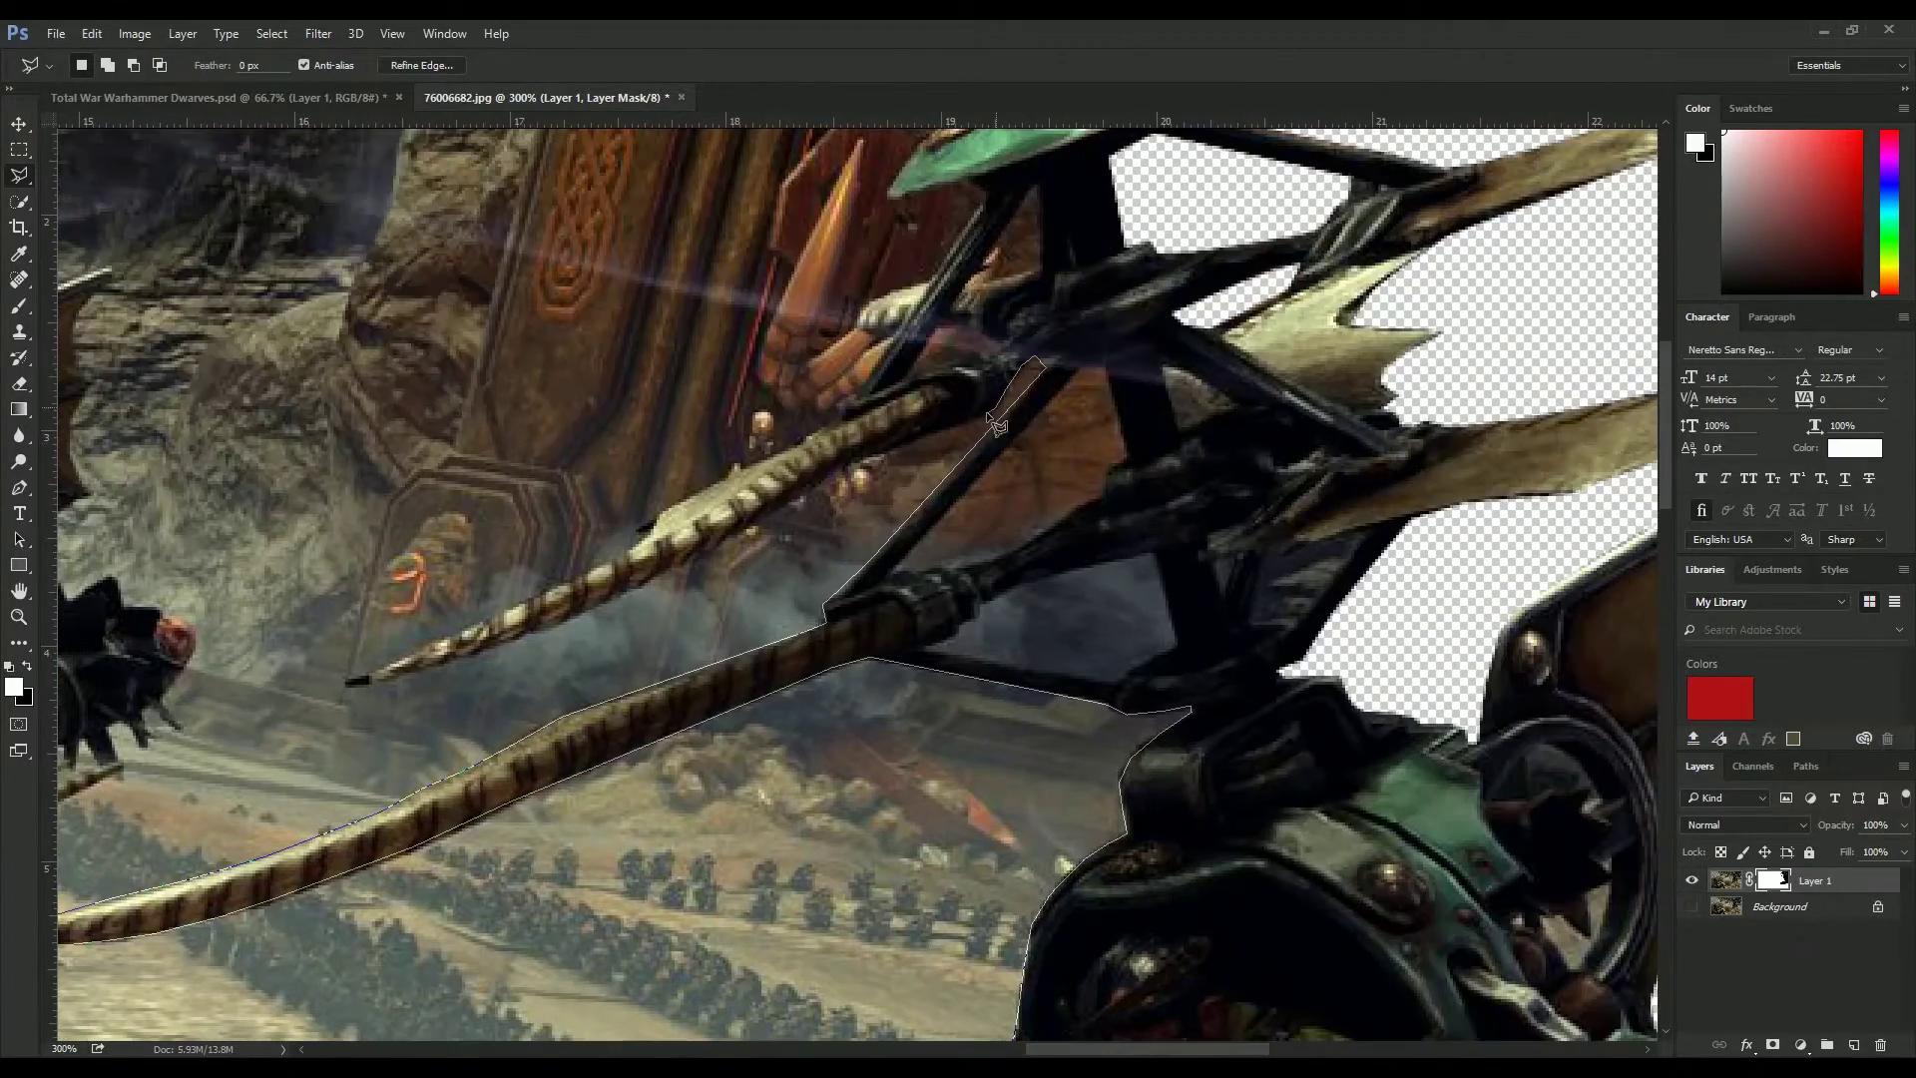
left_click(374, 683)
key("Delete")
key("ctrl+d")
- Outline the top of the upper left rotor blade and the green rotor cap, and mask out the background around them
mouse_move(374, 683)
left_mouse_down()
mouse_move(778, 642)
mouse_move(928, 465)
left_mouse_up()
left_click_drag(1128, 327, 671, 742)
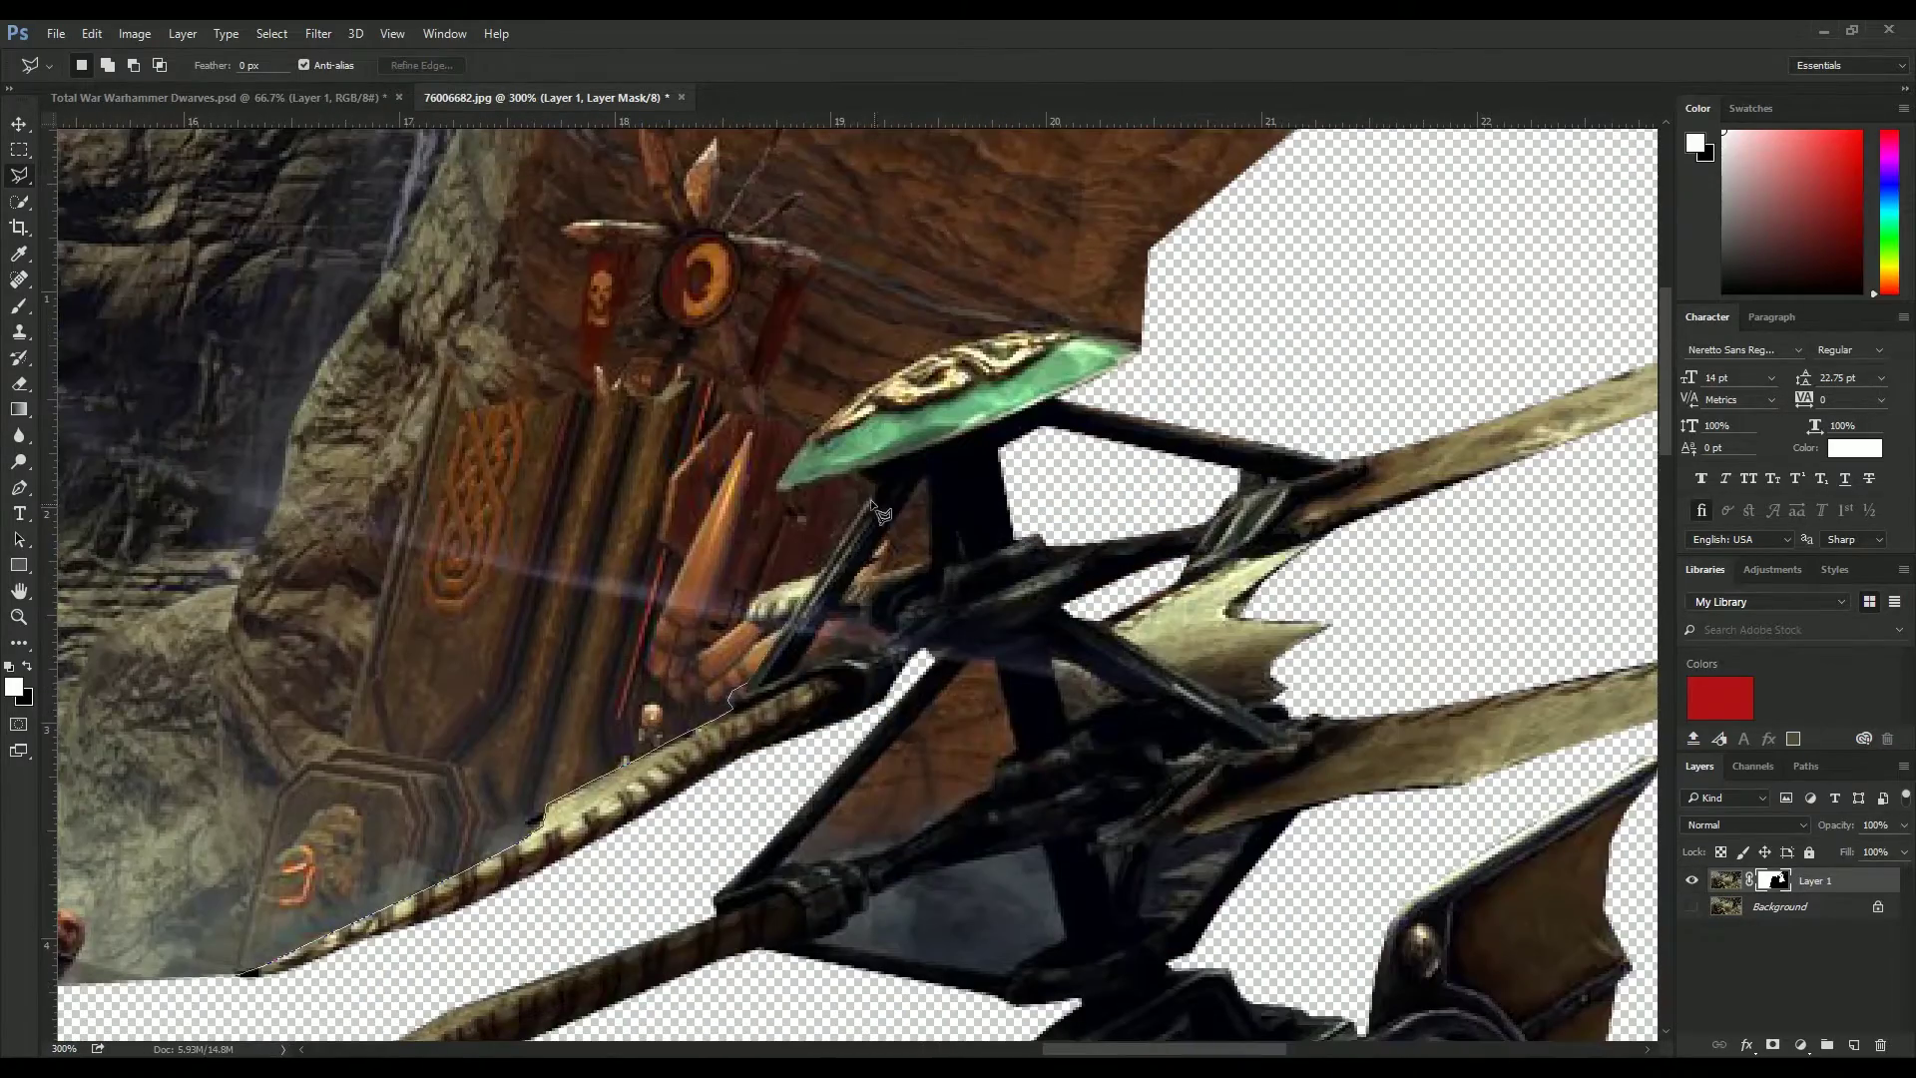
double_click(1189, 377)
key("Delete")
- Select the gap between the rotor mast and the left strut under the green cap and mask it out
mouse_move(1189, 376)
left_mouse_down()
mouse_move(428, 799)
mouse_move(1103, 633)
left_mouse_up()
left_click(1010, 436)
left_click(1006, 563)
left_click(933, 586)
left_click(918, 610)
double_click(872, 633)
key("Delete")
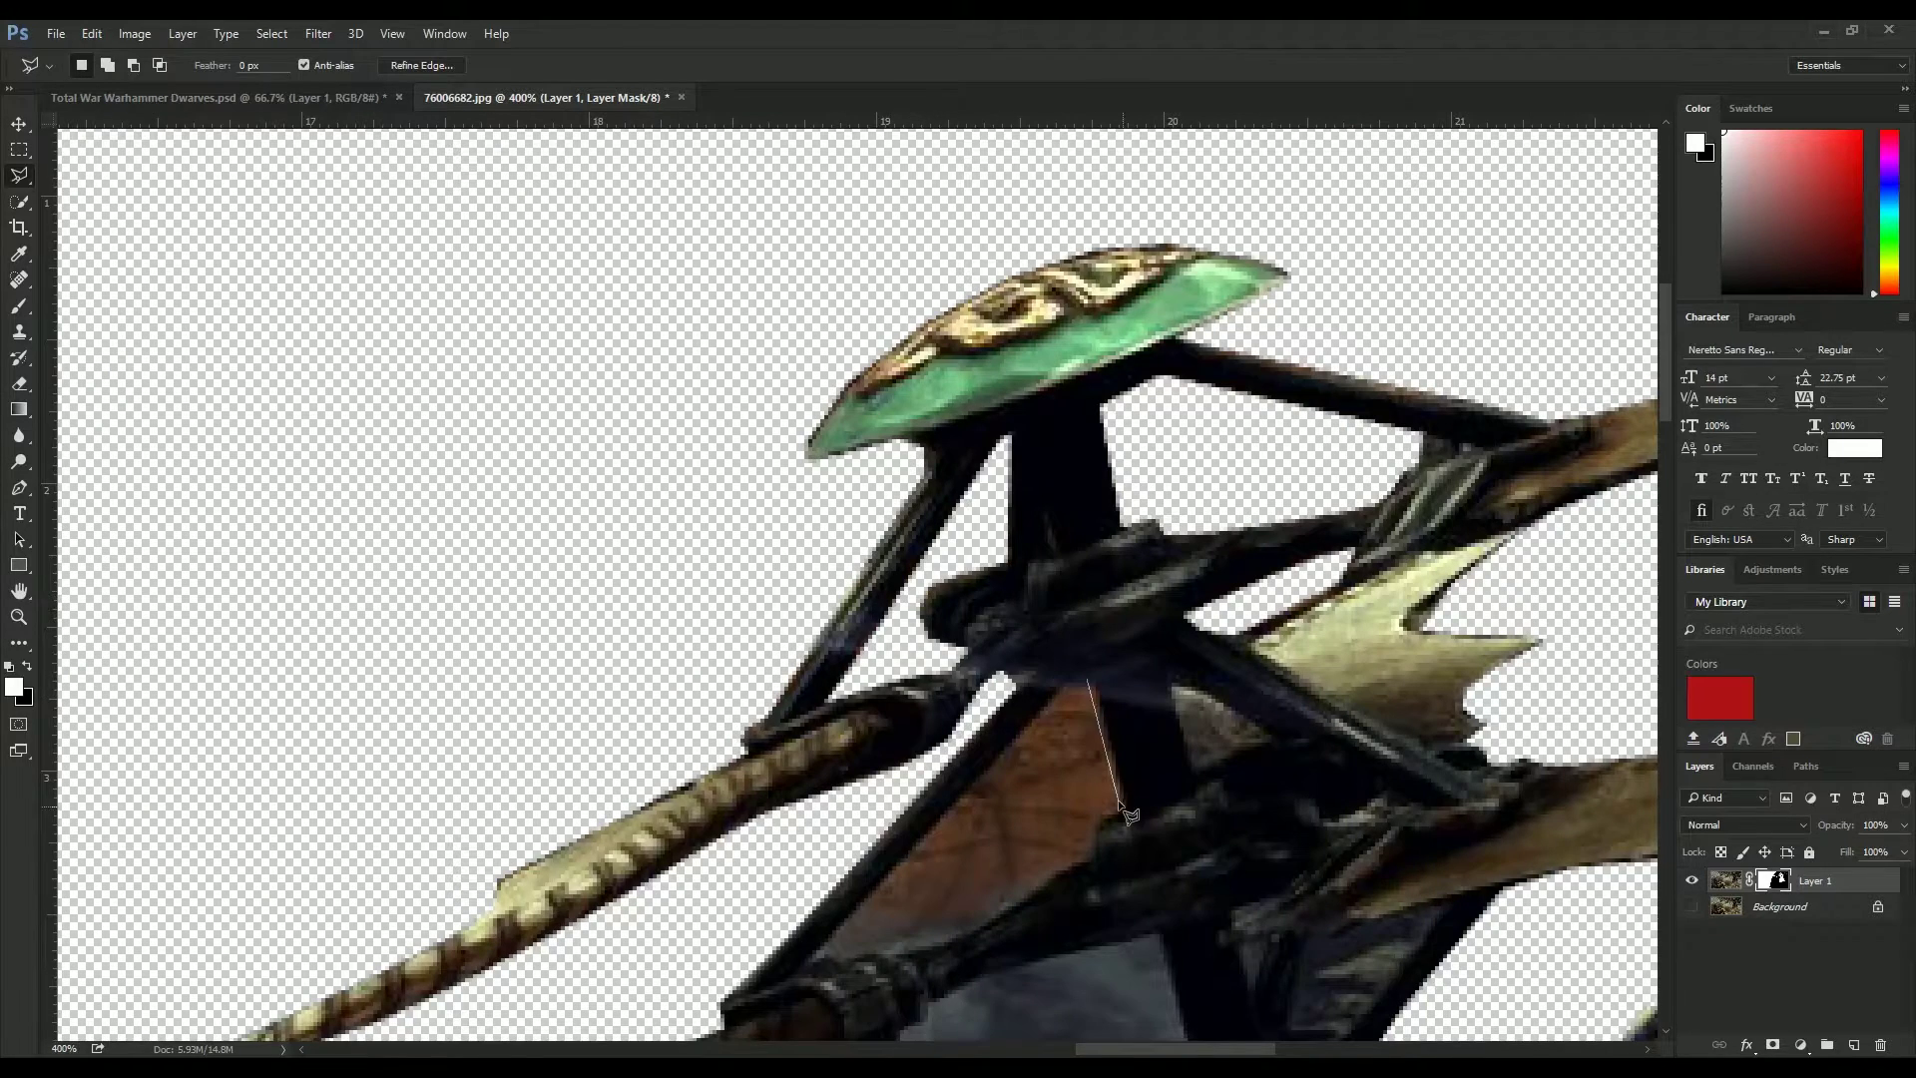
- Mask out the orange rock and the grey smoke showing through the two gaps left of the lower rotor mast
left_click_drag(873, 633, 1058, 397)
double_click(772, 569)
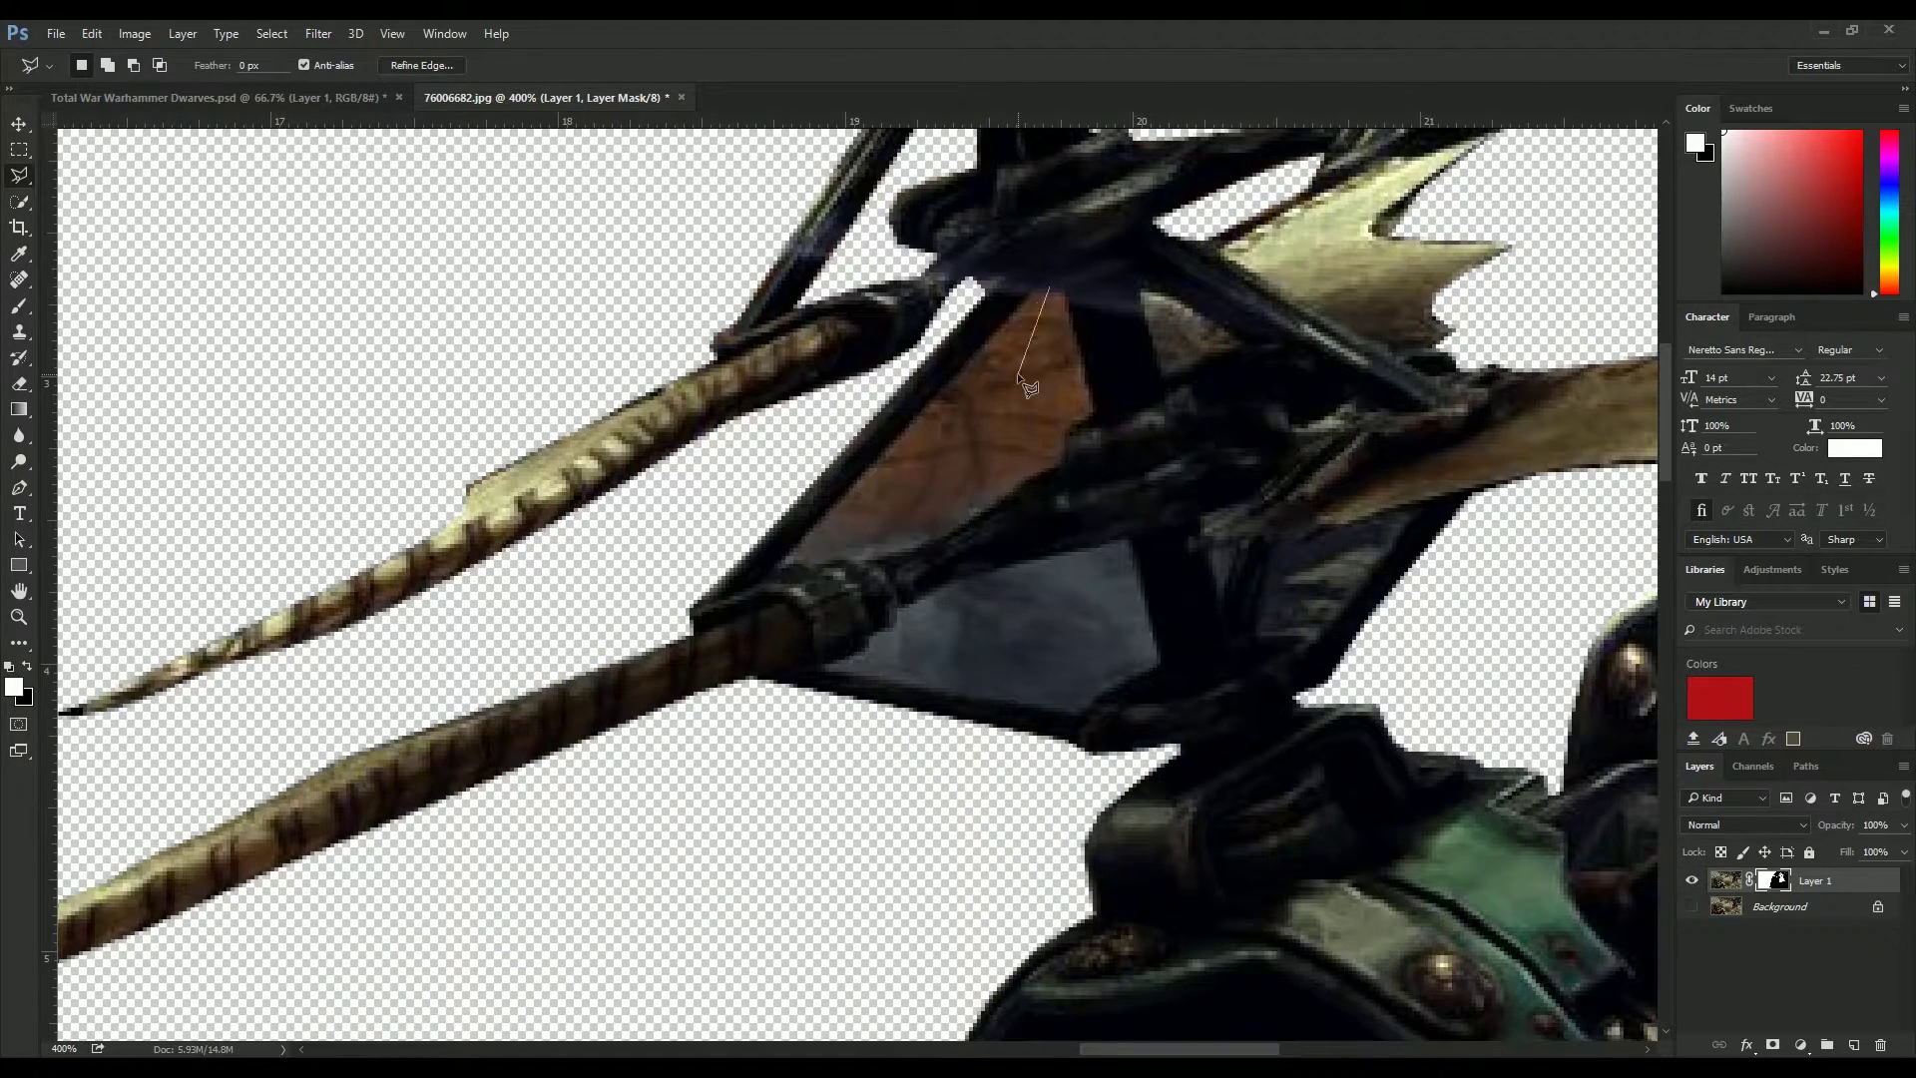
key("Delete")
left_click(1121, 539)
key("Delete")
- Mask out the gaps right of the rotor mast, under the diagonal strut and below the lower right blade
left_click(1138, 292)
left_click(1165, 376)
left_click(1185, 385)
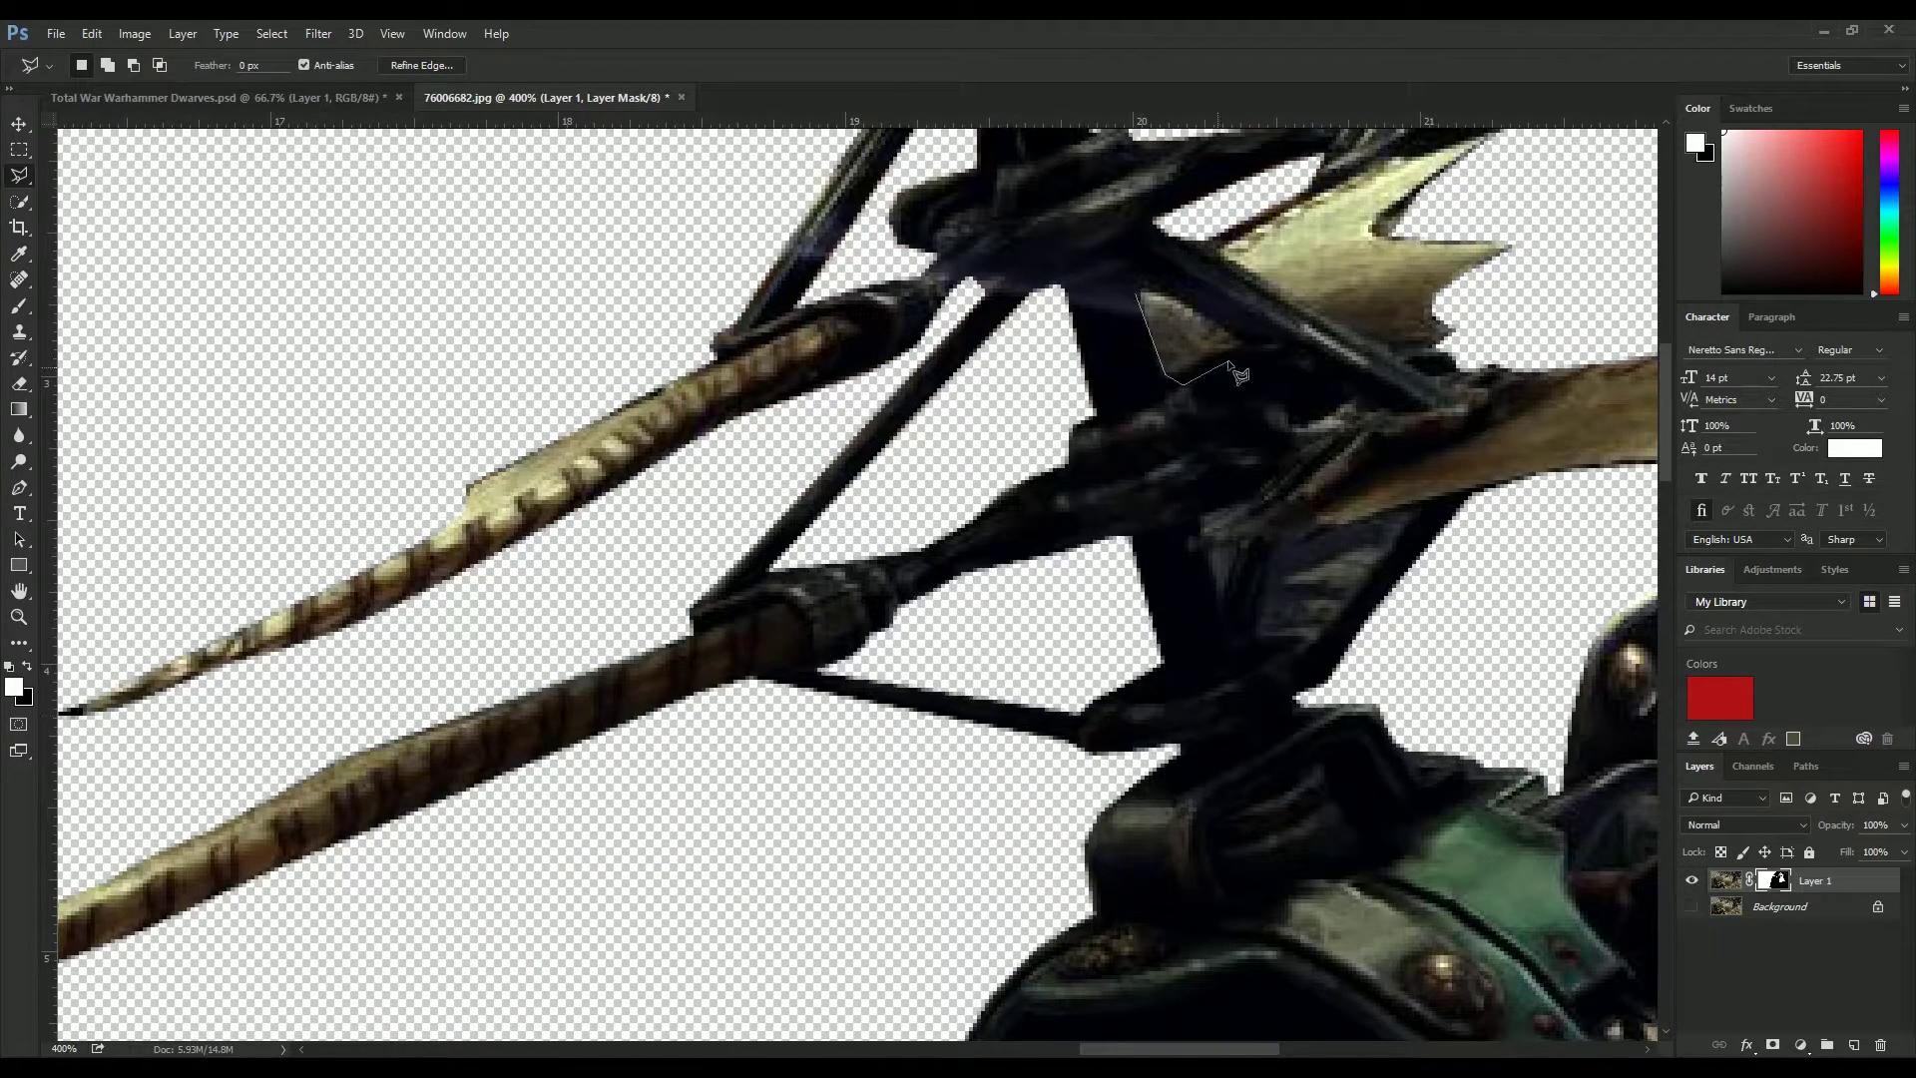
key("Delete")
left_click(1271, 544)
left_click(1425, 506)
left_click(1316, 644)
left_click(1253, 634)
left_click(1271, 544)
key("Delete")
scroll(1316, 547, "left", 1)
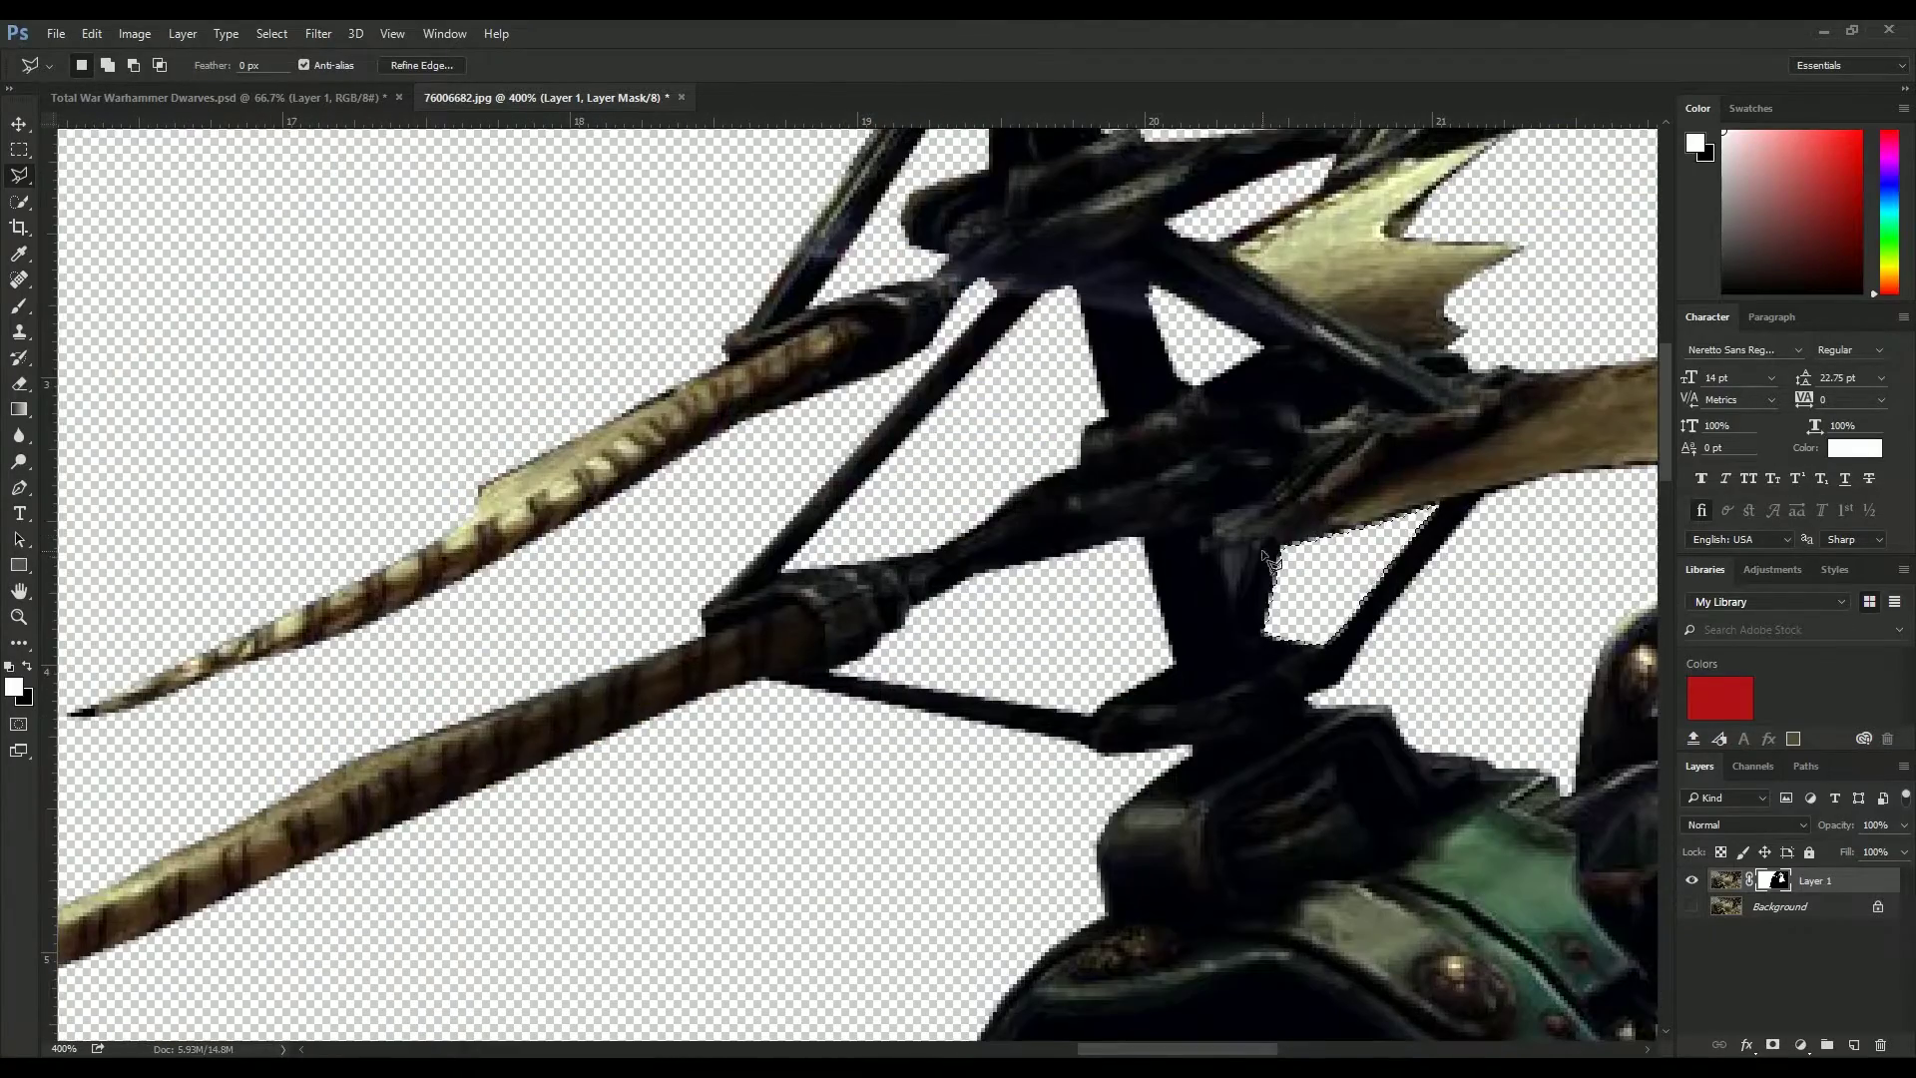
- Select the whole remaining background on the image's left side and mask it out, leaving only the gyrocopter
scroll(1262, 564, "down", 6)
left_click(898, 903)
left_click(361, 903)
left_click(264, 664)
left_click(334, 291)
double_click(808, 270)
key("Delete")
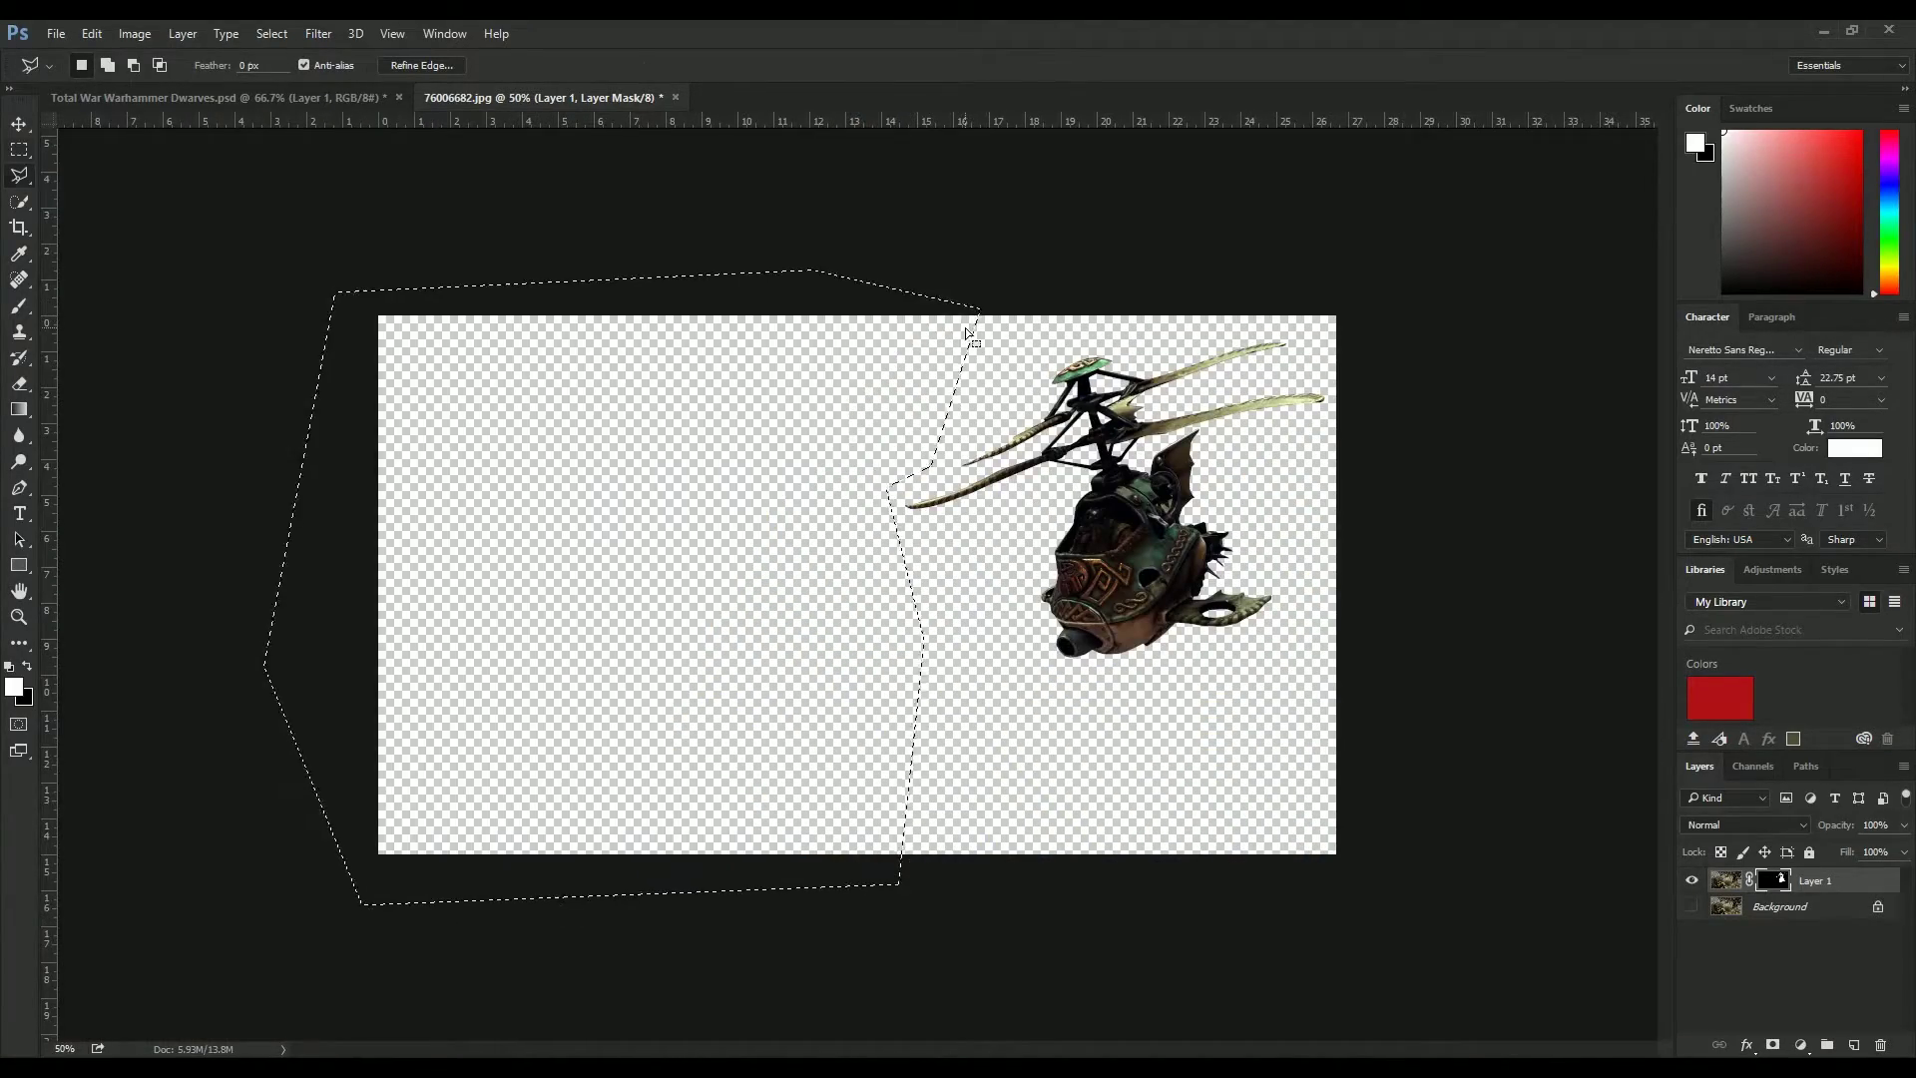
- Move the gyrocopter cut-out into Total War Warhammer Dwarves.psd and scale it to about 64% in the banner's top right corner
key("v")
left_click_drag(290, 120, 1263, 364)
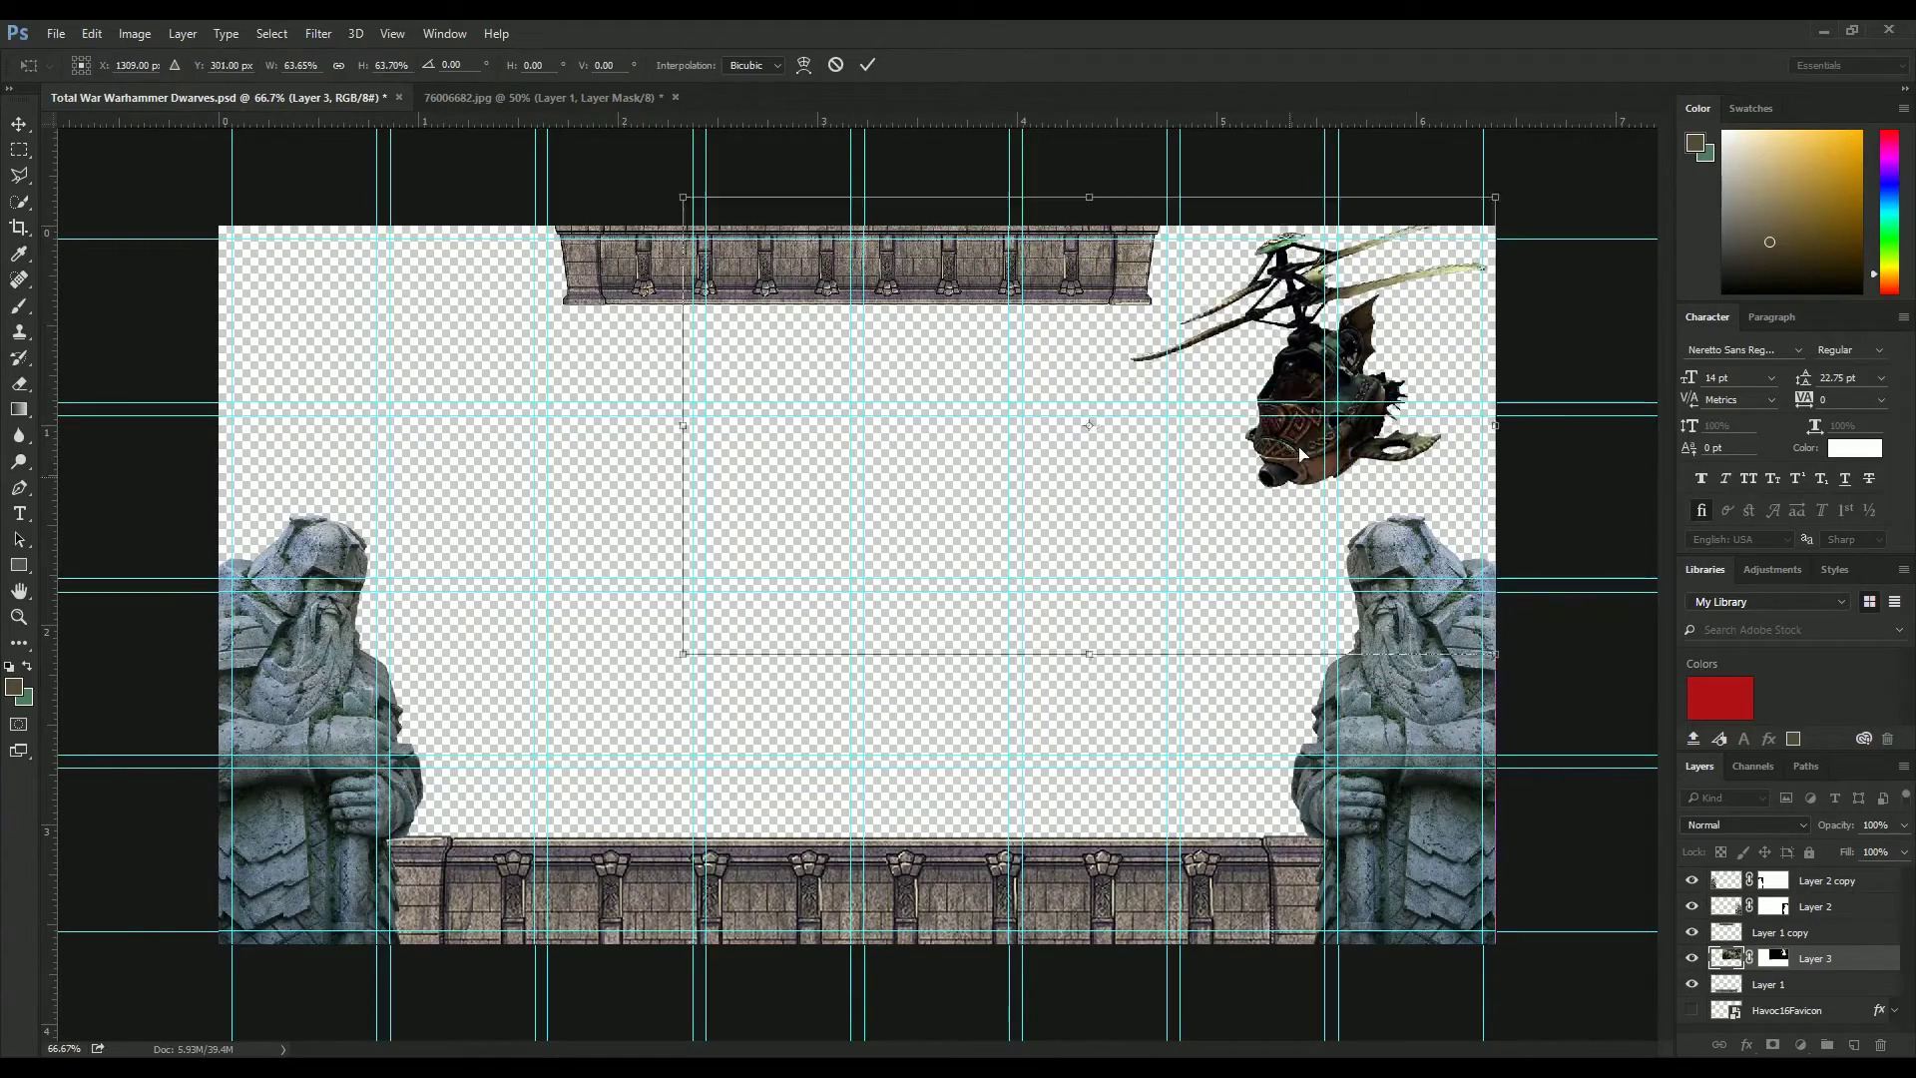
- Group the two statue layers, Layer 2 and Layer 2 copy, and name the group Bottom Corners
left_click(1836, 906)
left_click(1827, 880, "shift")
key("ctrl+g")
type("s")
key("Return")
- Try an orange layer clipped to the Bottom Corners group, in Soft Light mode at 20% opacity
key("ctrl+shift+alt+n")
left_click(1720, 697)
key("b")
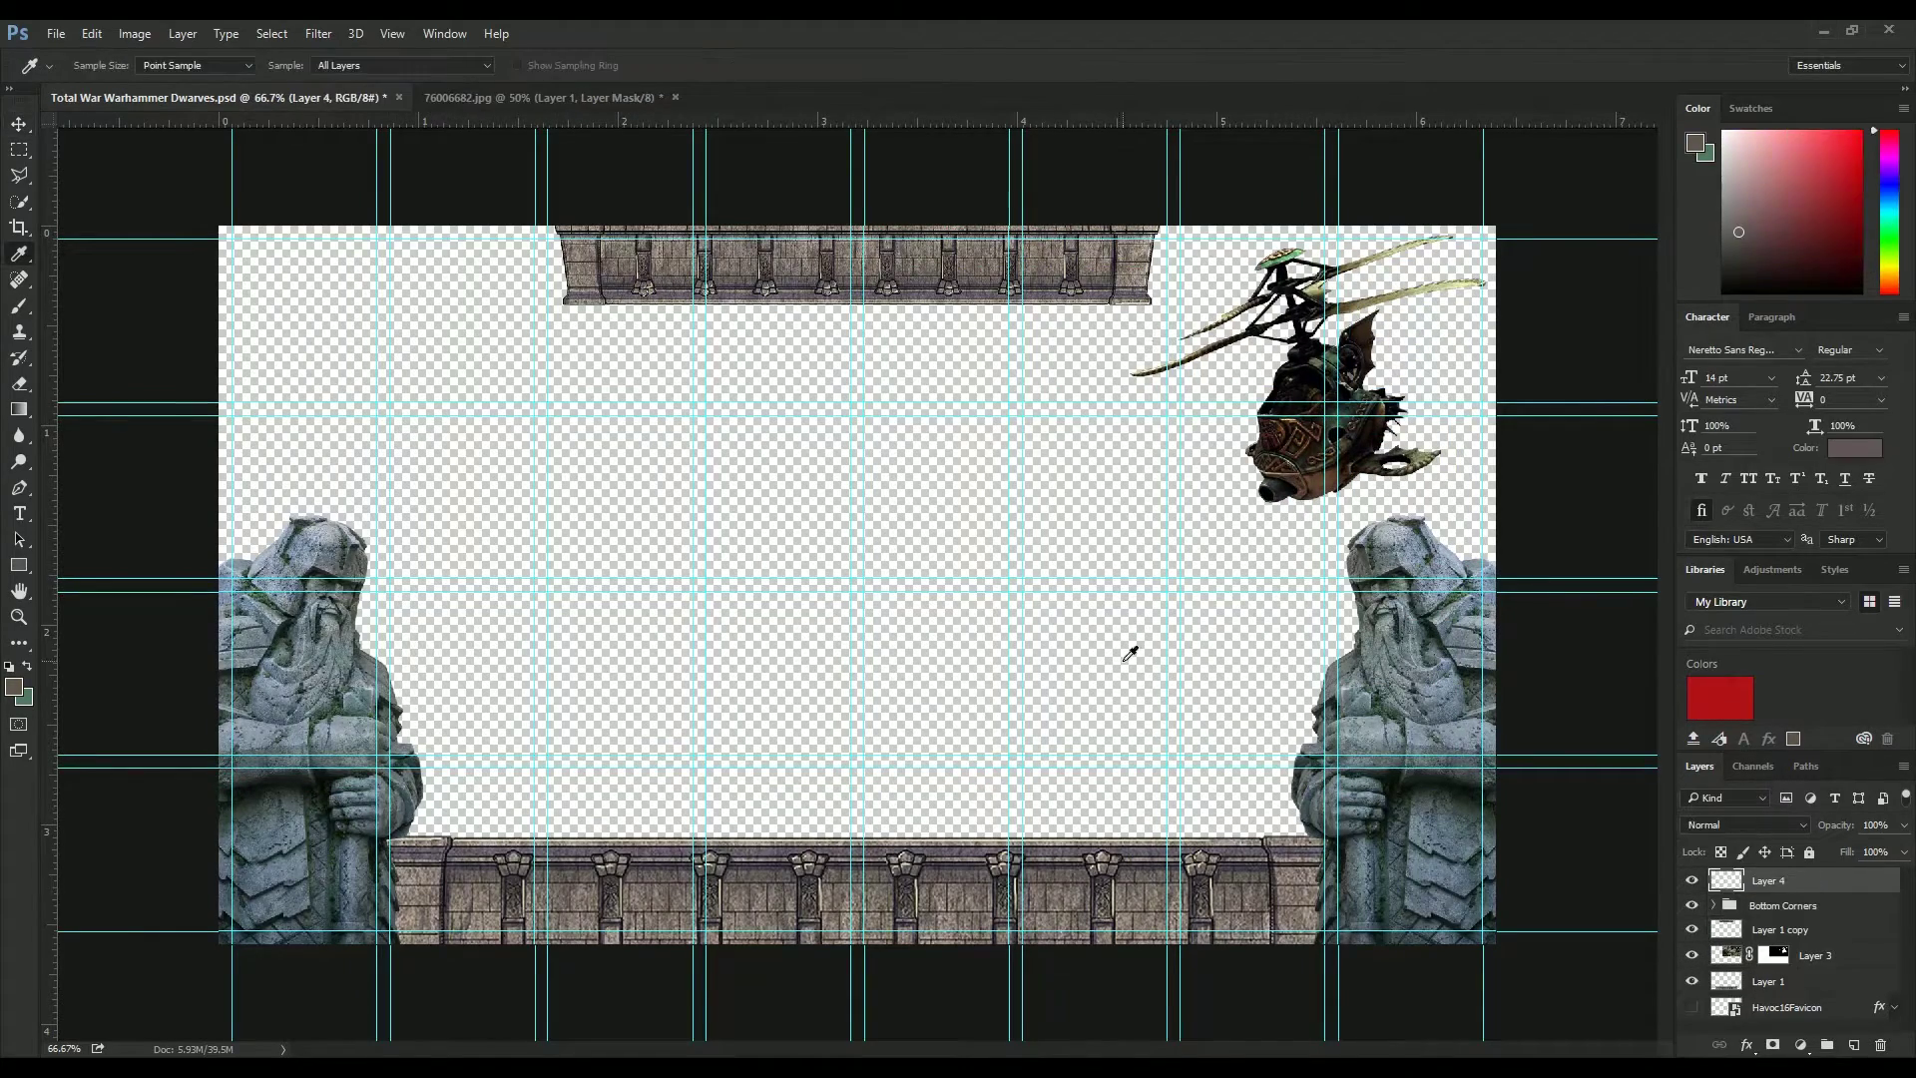
key("alt+BackSpace")
key("ctrl+alt+g")
scroll(1744, 824, "down", 3)
left_click_drag(1834, 824, 1756, 825)
left_click(1889, 280)
key("alt+BackSpace")
key("s")
key("s")
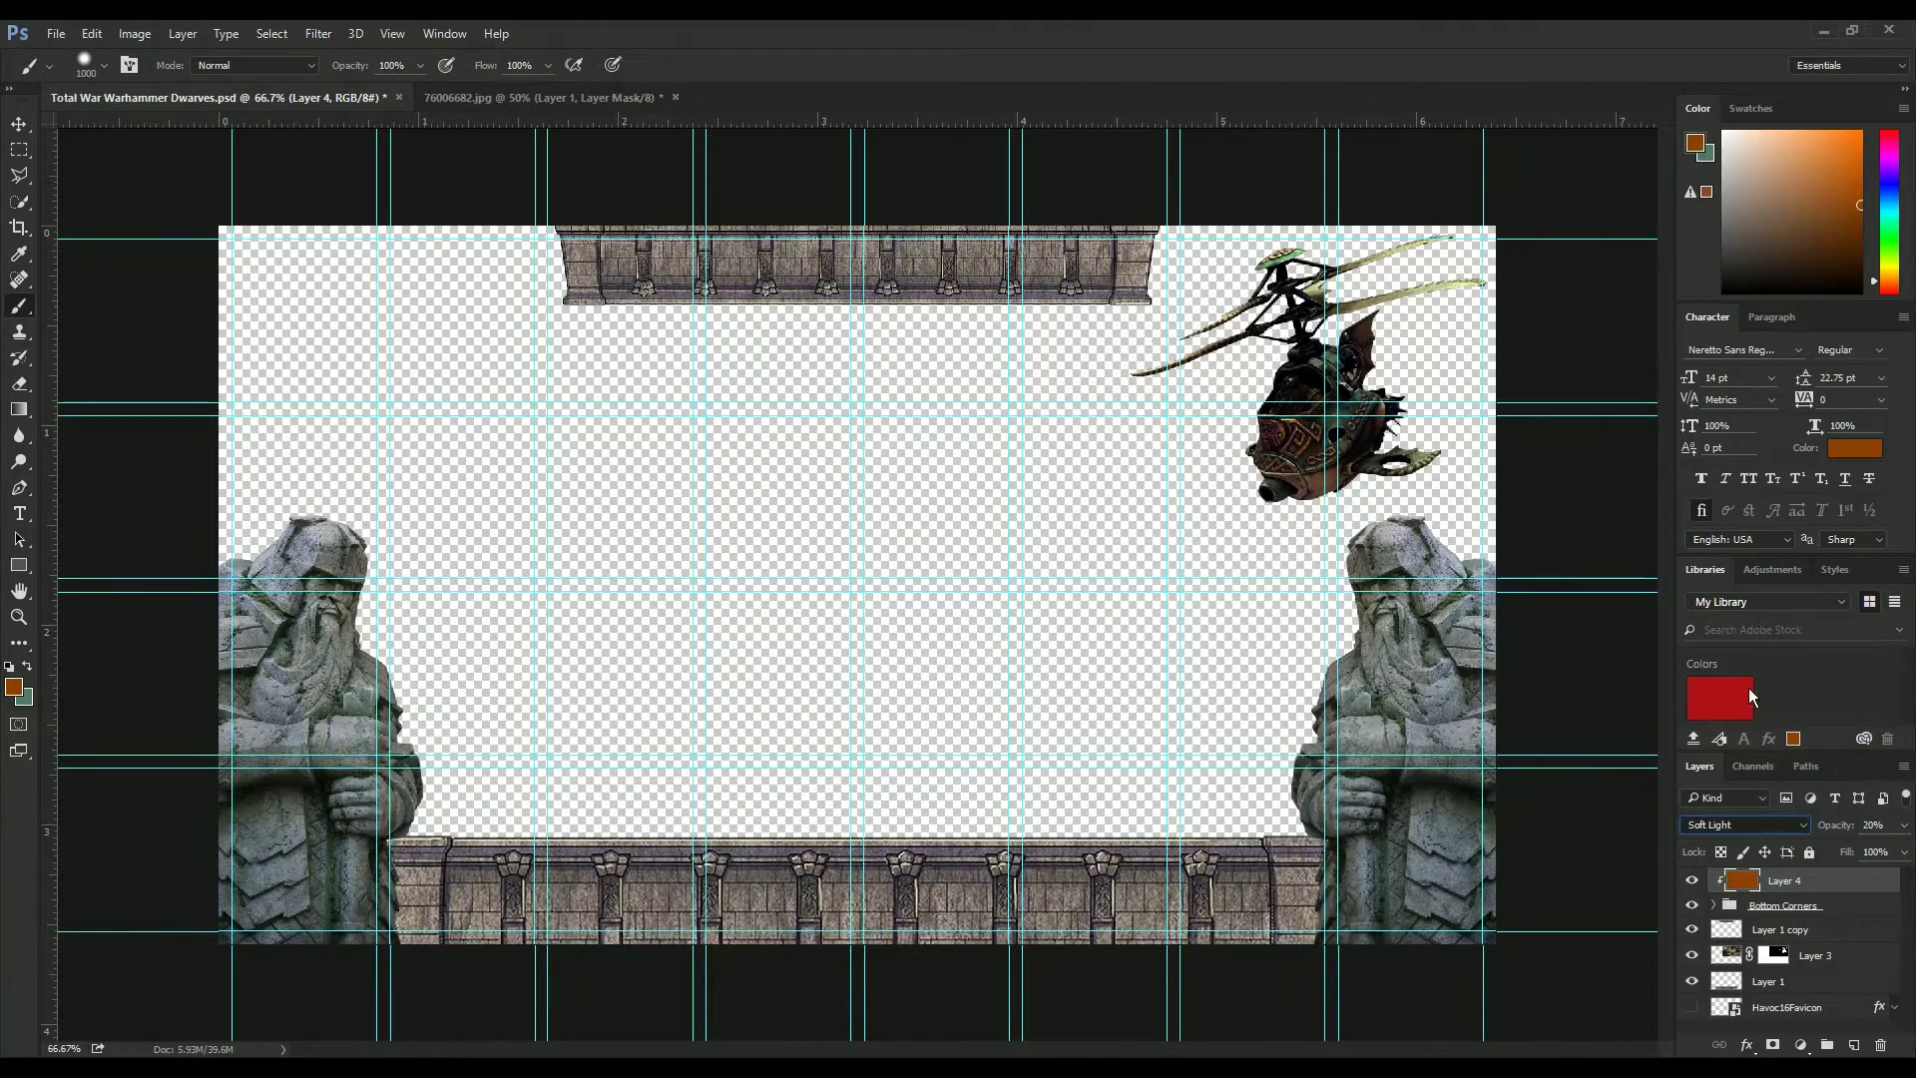
- Try purple and magenta fills on the clipped tint layer in Multiply mode at 10% opacity, and delete the layer
left_click(1889, 168)
key("alt+BackSpace")
key("shift+alt+m")
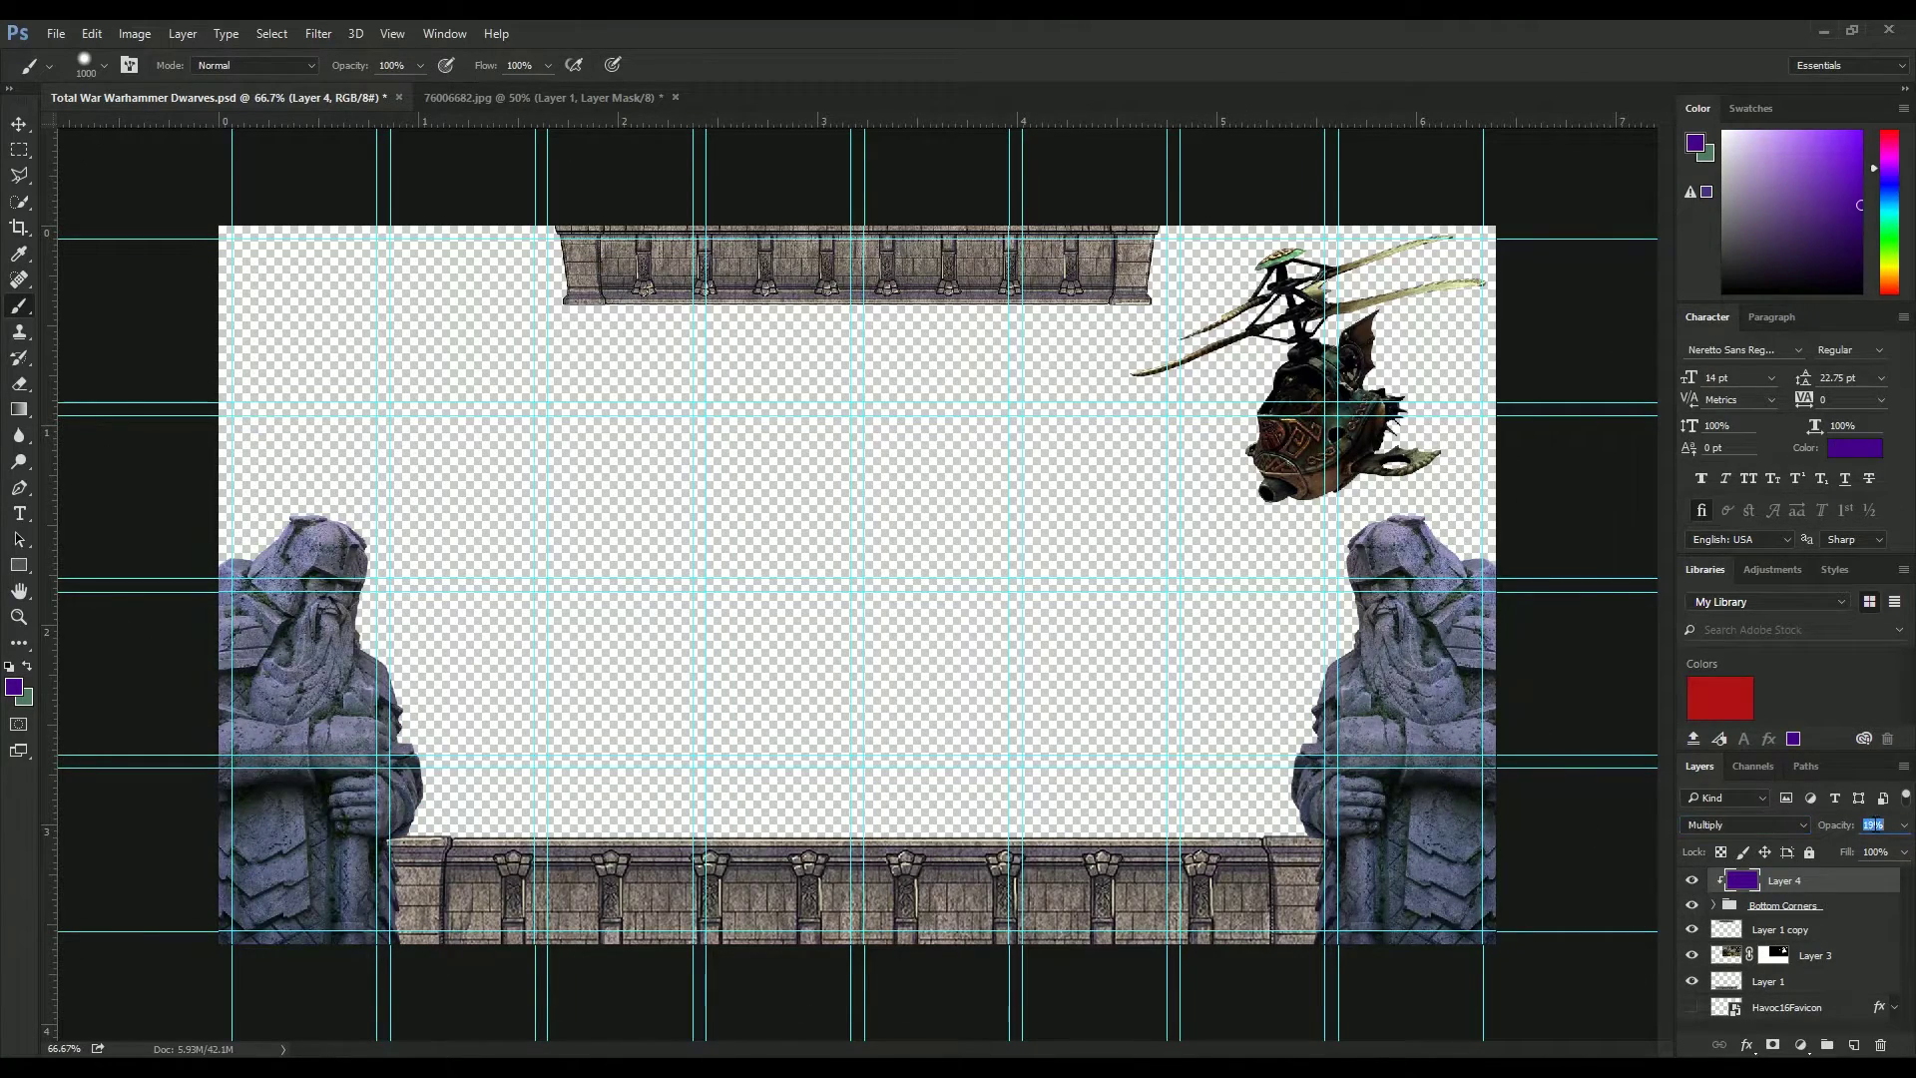
type("10")
left_click(1858, 136)
key("alt+BackSpace")
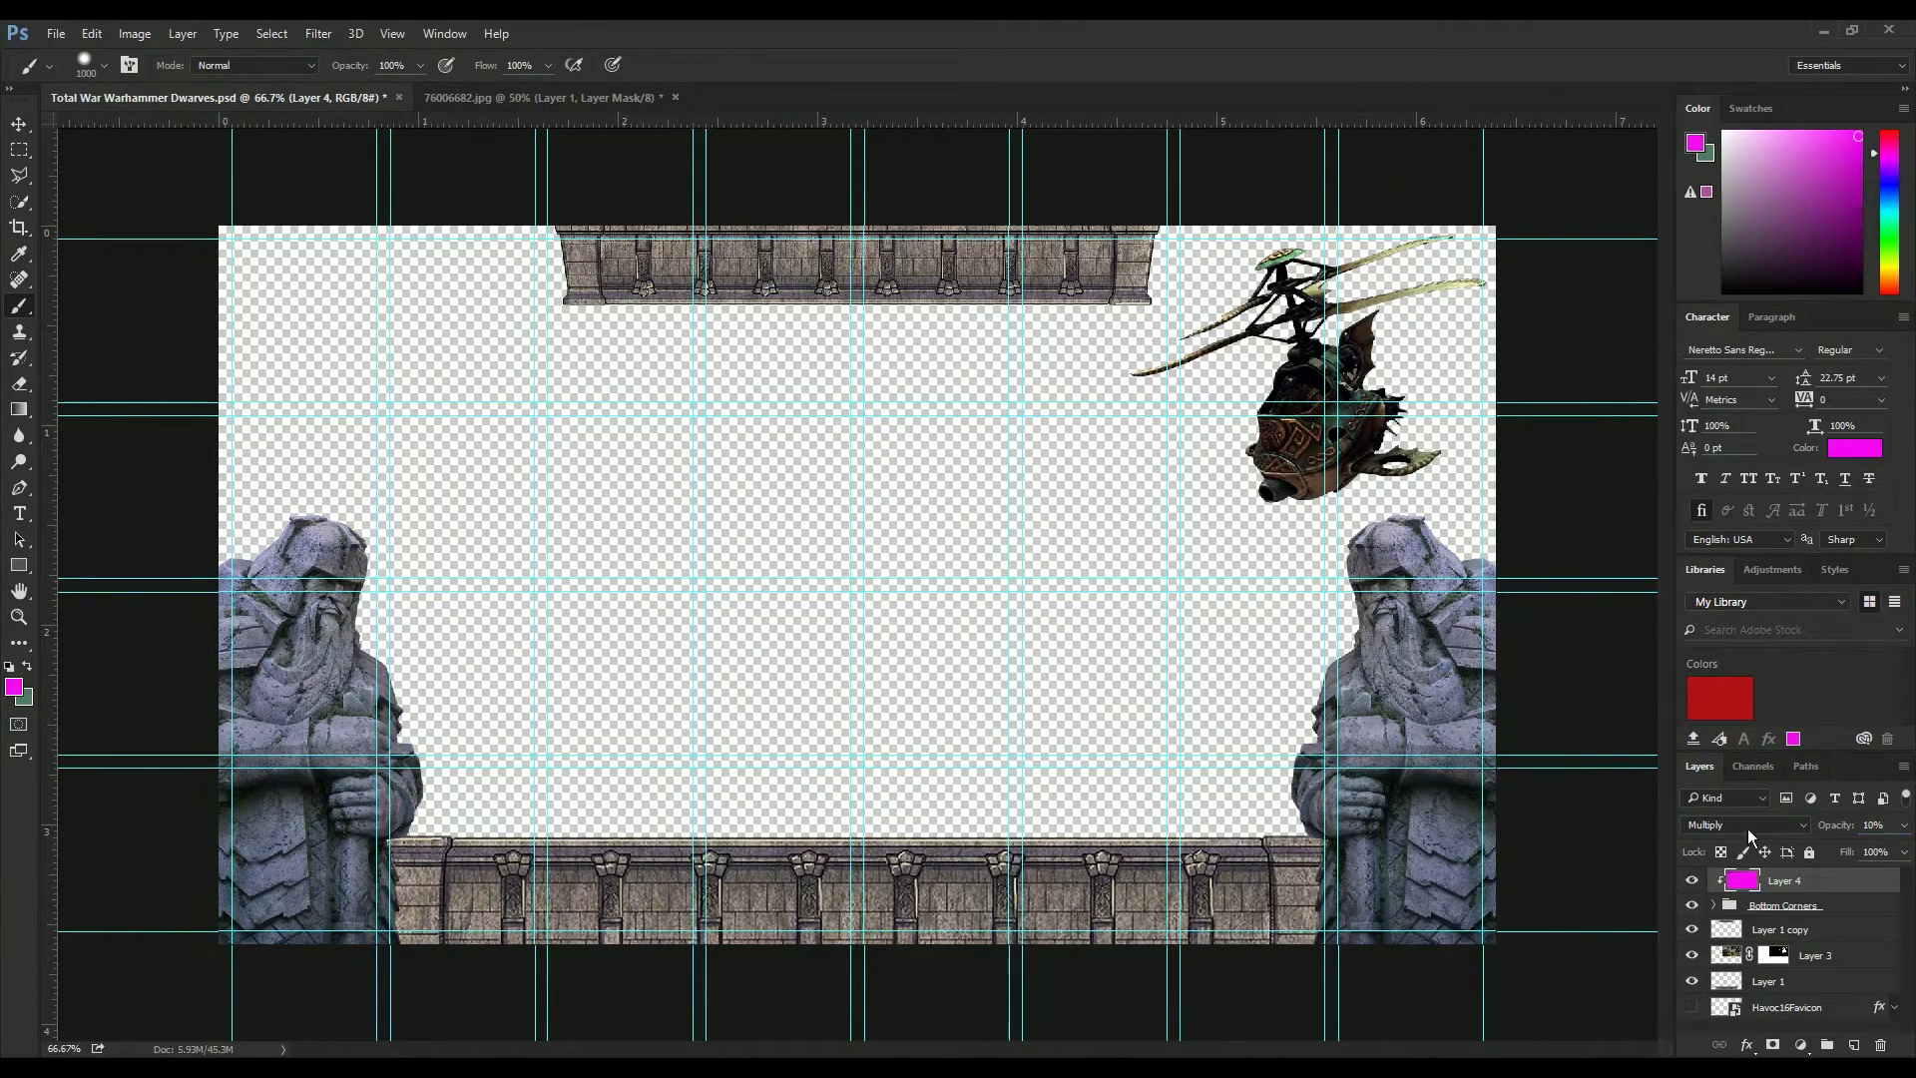
left_click_drag(1756, 886, 1881, 1045)
- Stack the gyrocopter above the wall layers and replace the small top wall with a full-size, vertically flipped copy of the bottom wall
key("v")
left_click_drag(1780, 905, 1780, 943)
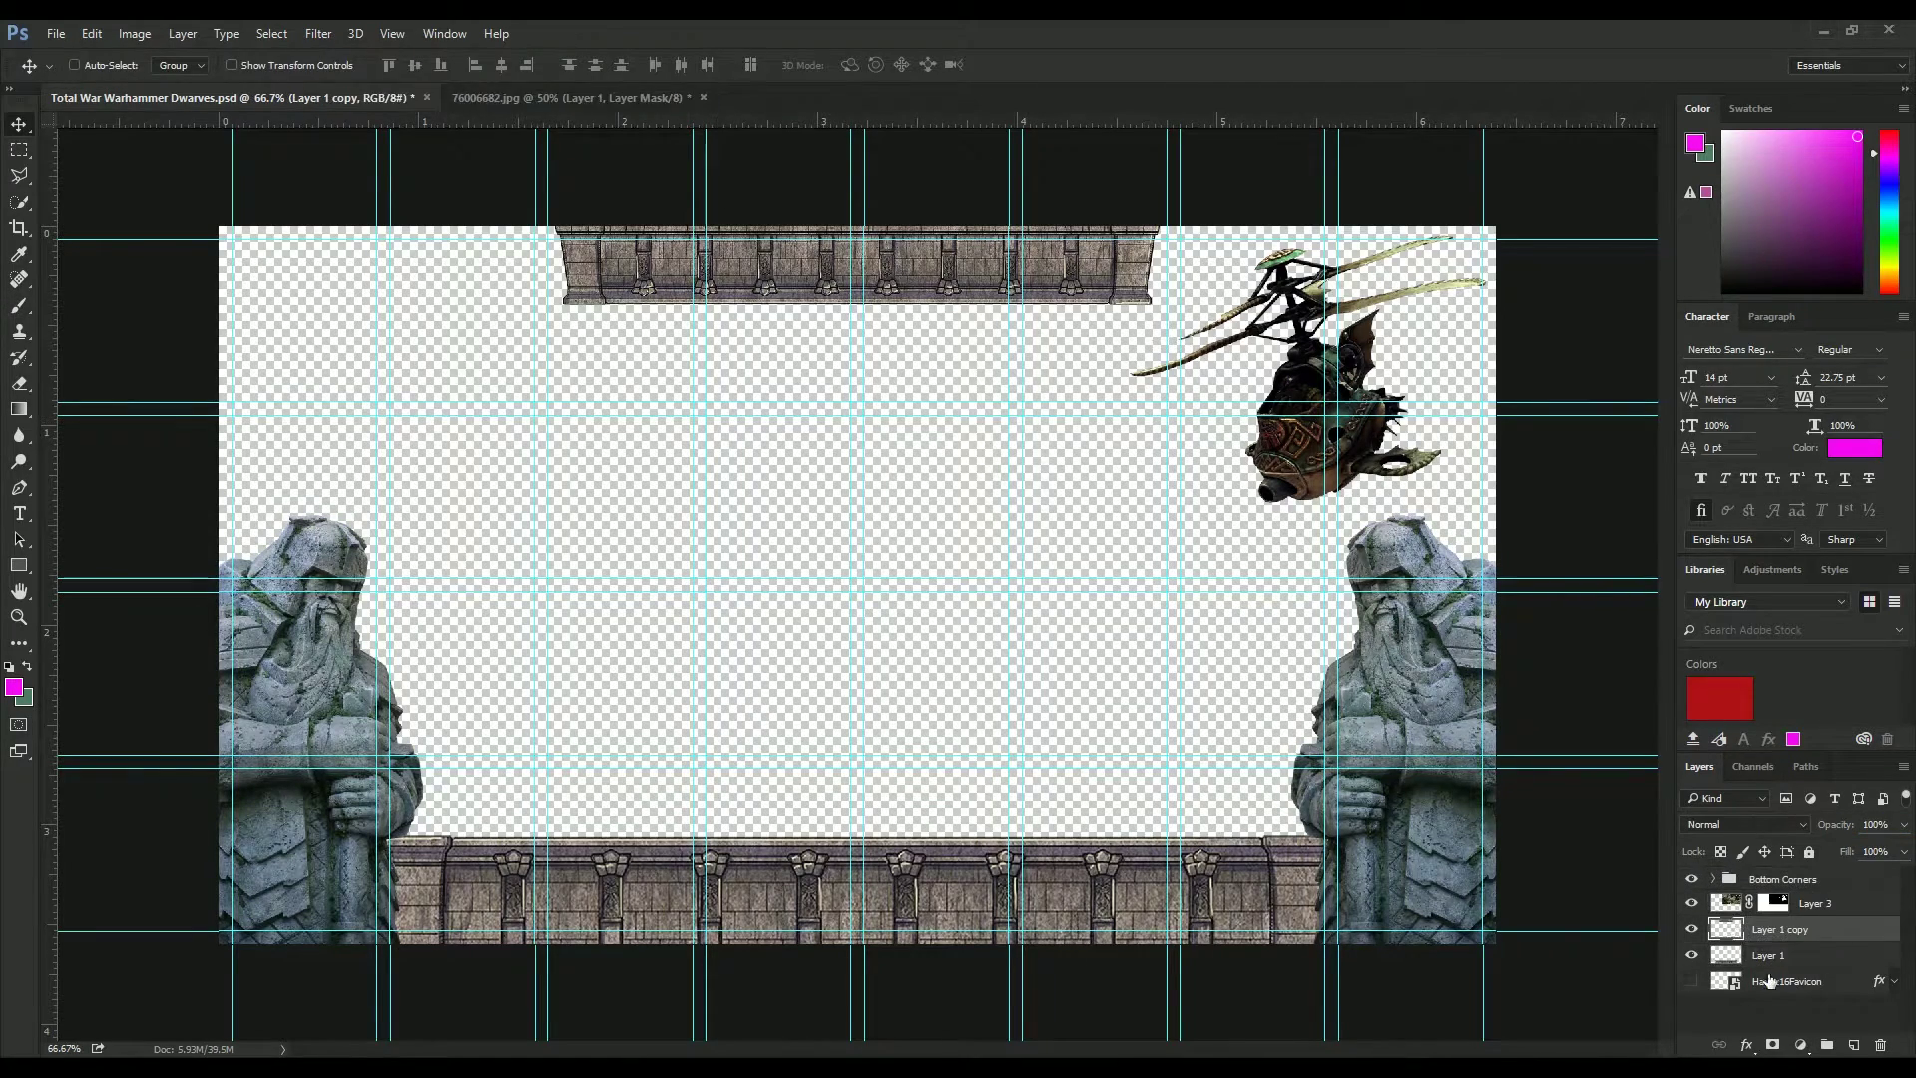
left_click_drag(1073, 893, 1063, 392)
key("shift+Up")
key("shift+Up")
key("shift+Up")
key("shift+Up")
key("shift+Up")
key("shift+Up")
key("shift+Up")
key("shift+Up")
key("shift+Up")
key("shift+Up")
key("shift+Up")
key("shift+Up")
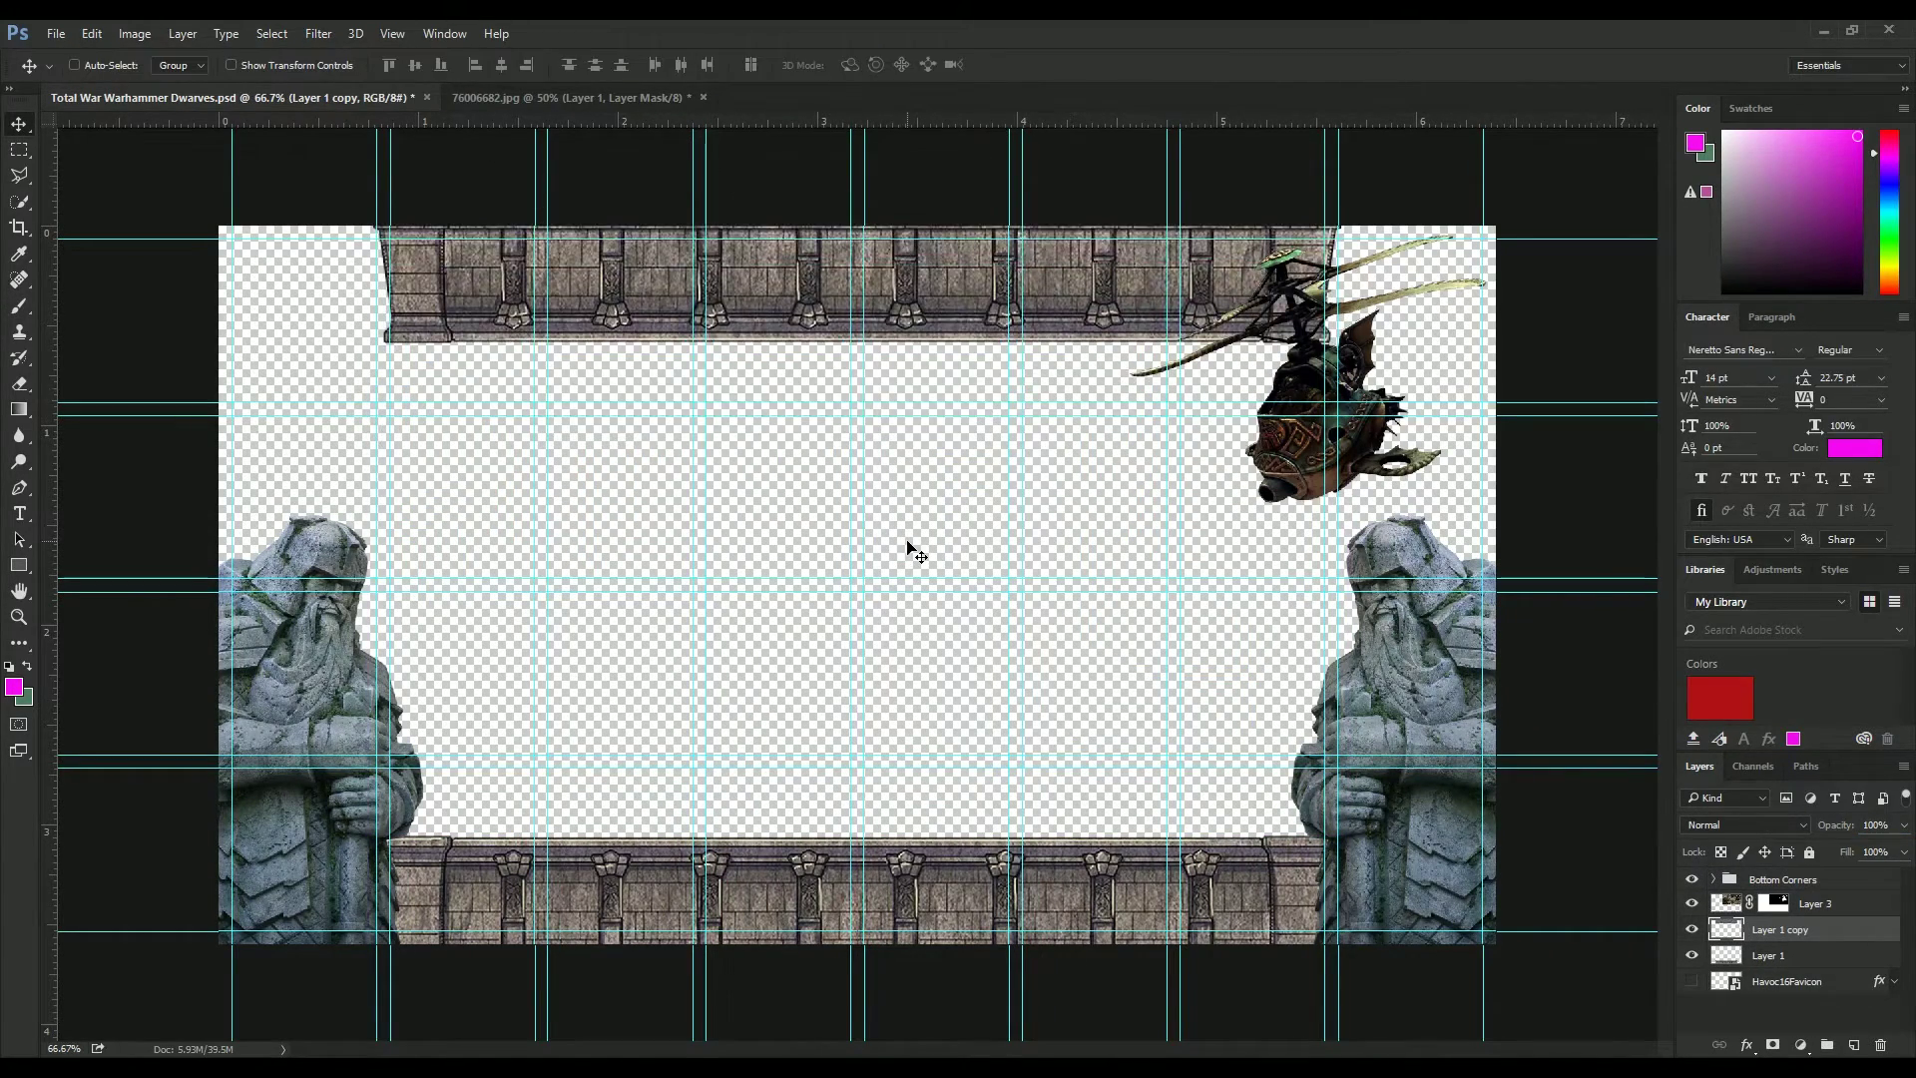
key("Down")
key("Down")
key("Down")
key("Down")
key("Down")
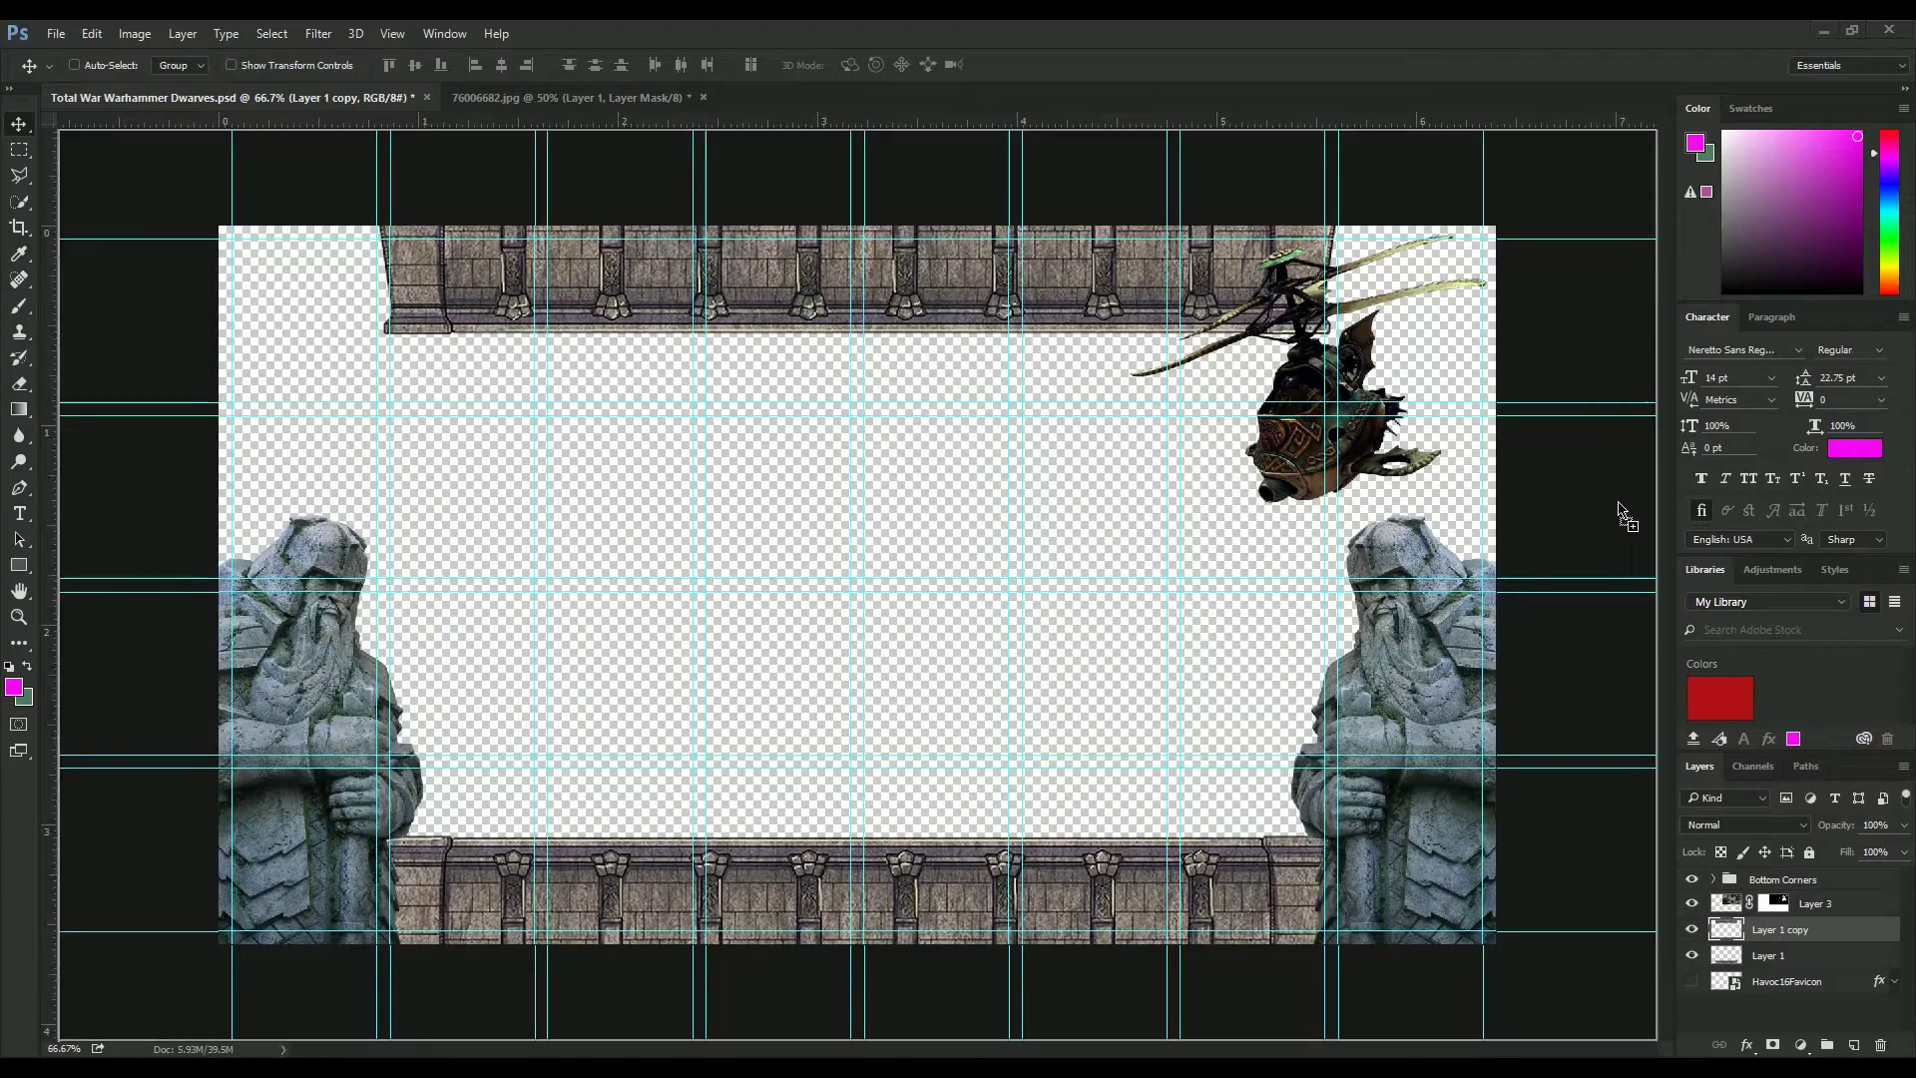
- Try image 76013920 and image 75652731 as the banner background behind all frame layers
left_click_drag(1617, 513, 1631, 742)
key("Return")
left_click_drag(1772, 929, 1804, 1013)
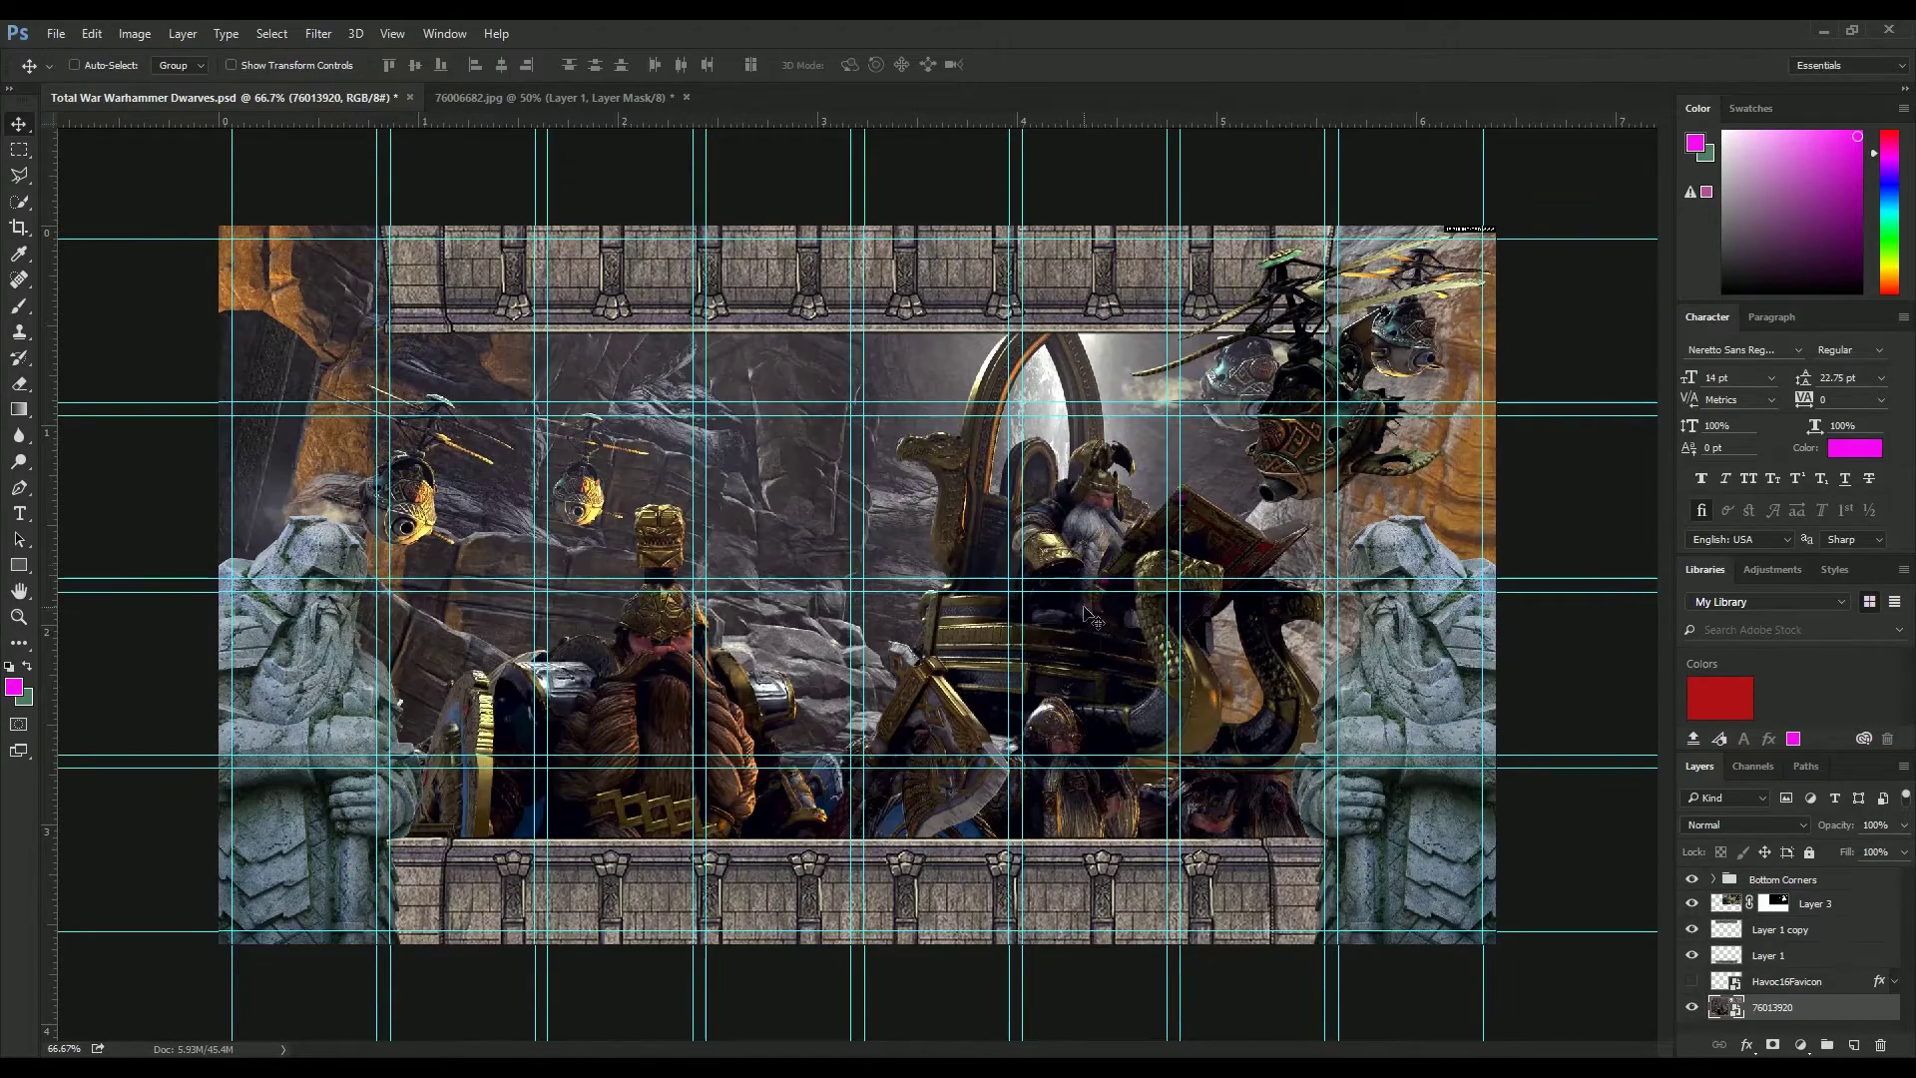
key("Delete")
left_click_drag(1657, 464, 1381, 461)
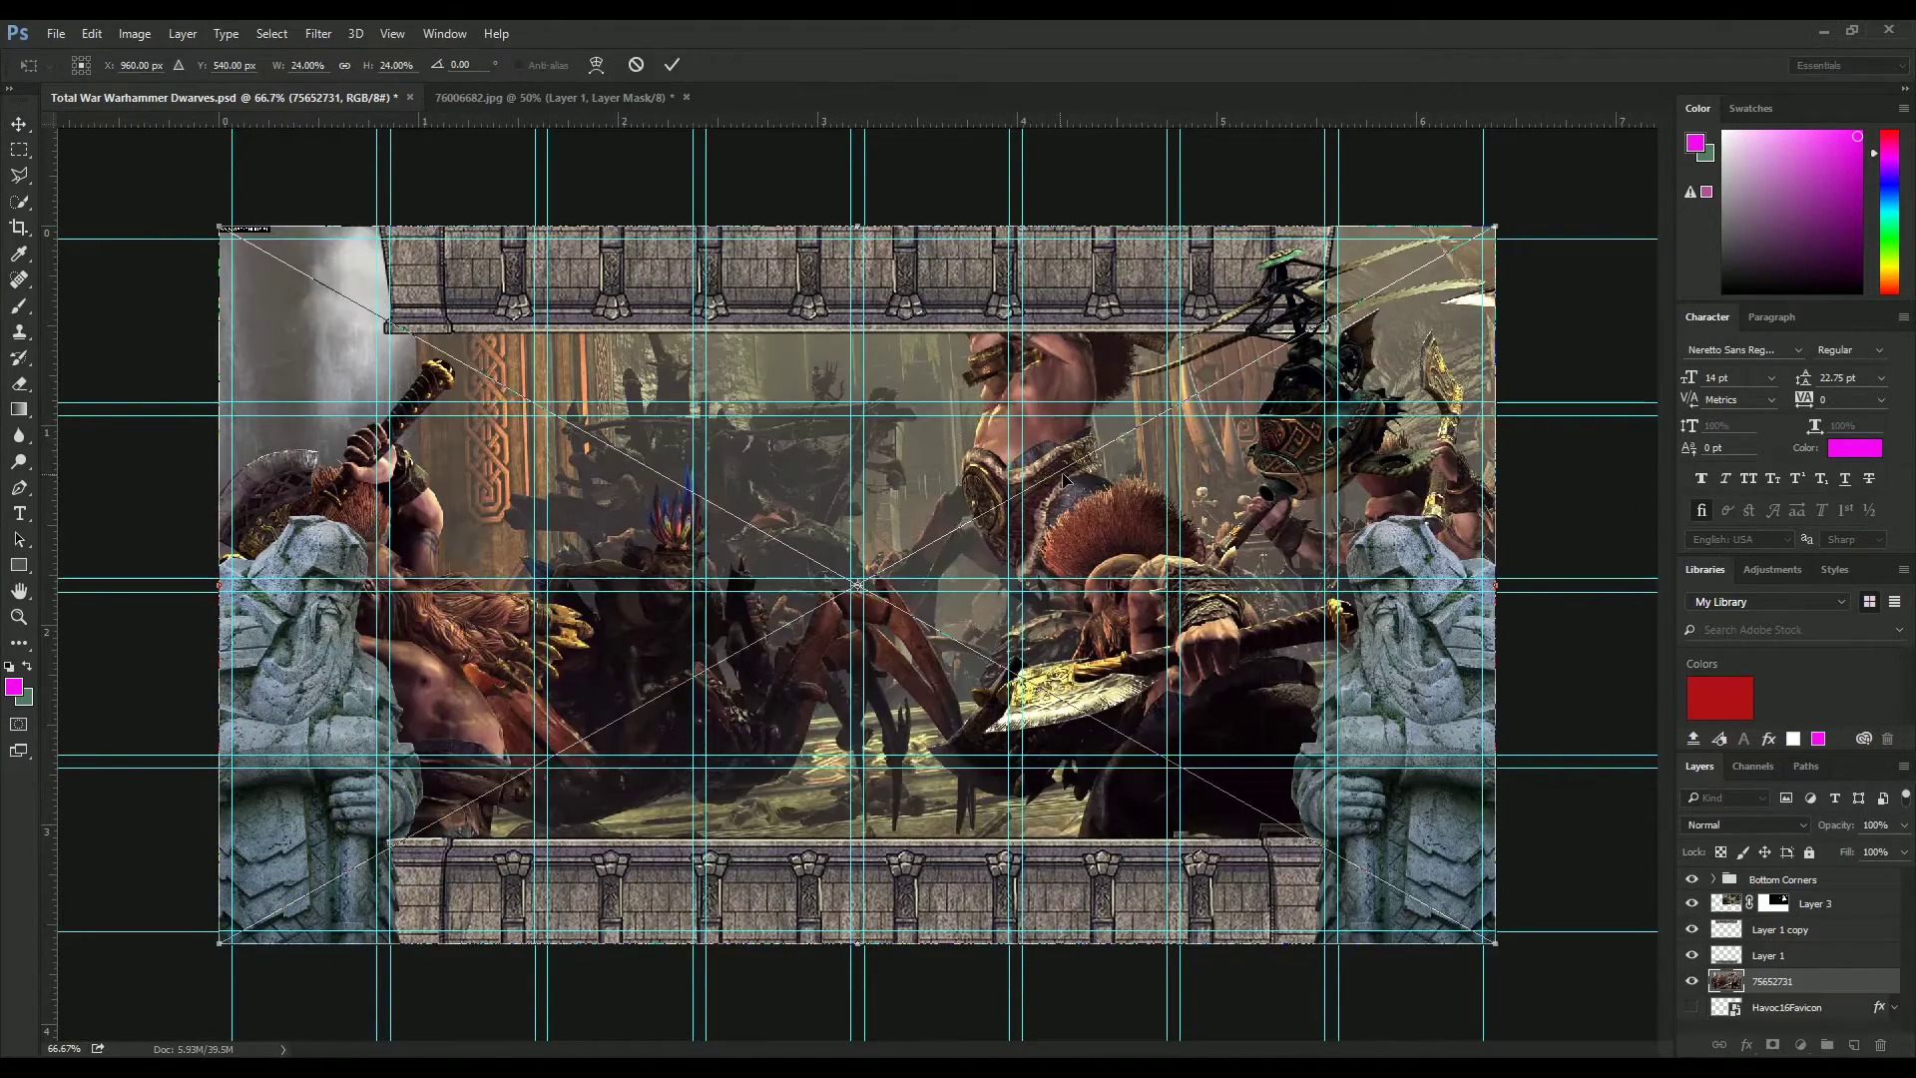
- Try enlarging both dwarf statues in the Bottom Corners group so they reach up towards the top wall
left_click(1846, 903)
left_click_drag(359, 639, 584, 454)
key("ctrl+t")
key("Return")
left_click(1831, 929)
key("ctrl+t")
left_click_drag(1328, 549, 1198, 399)
key("Return")
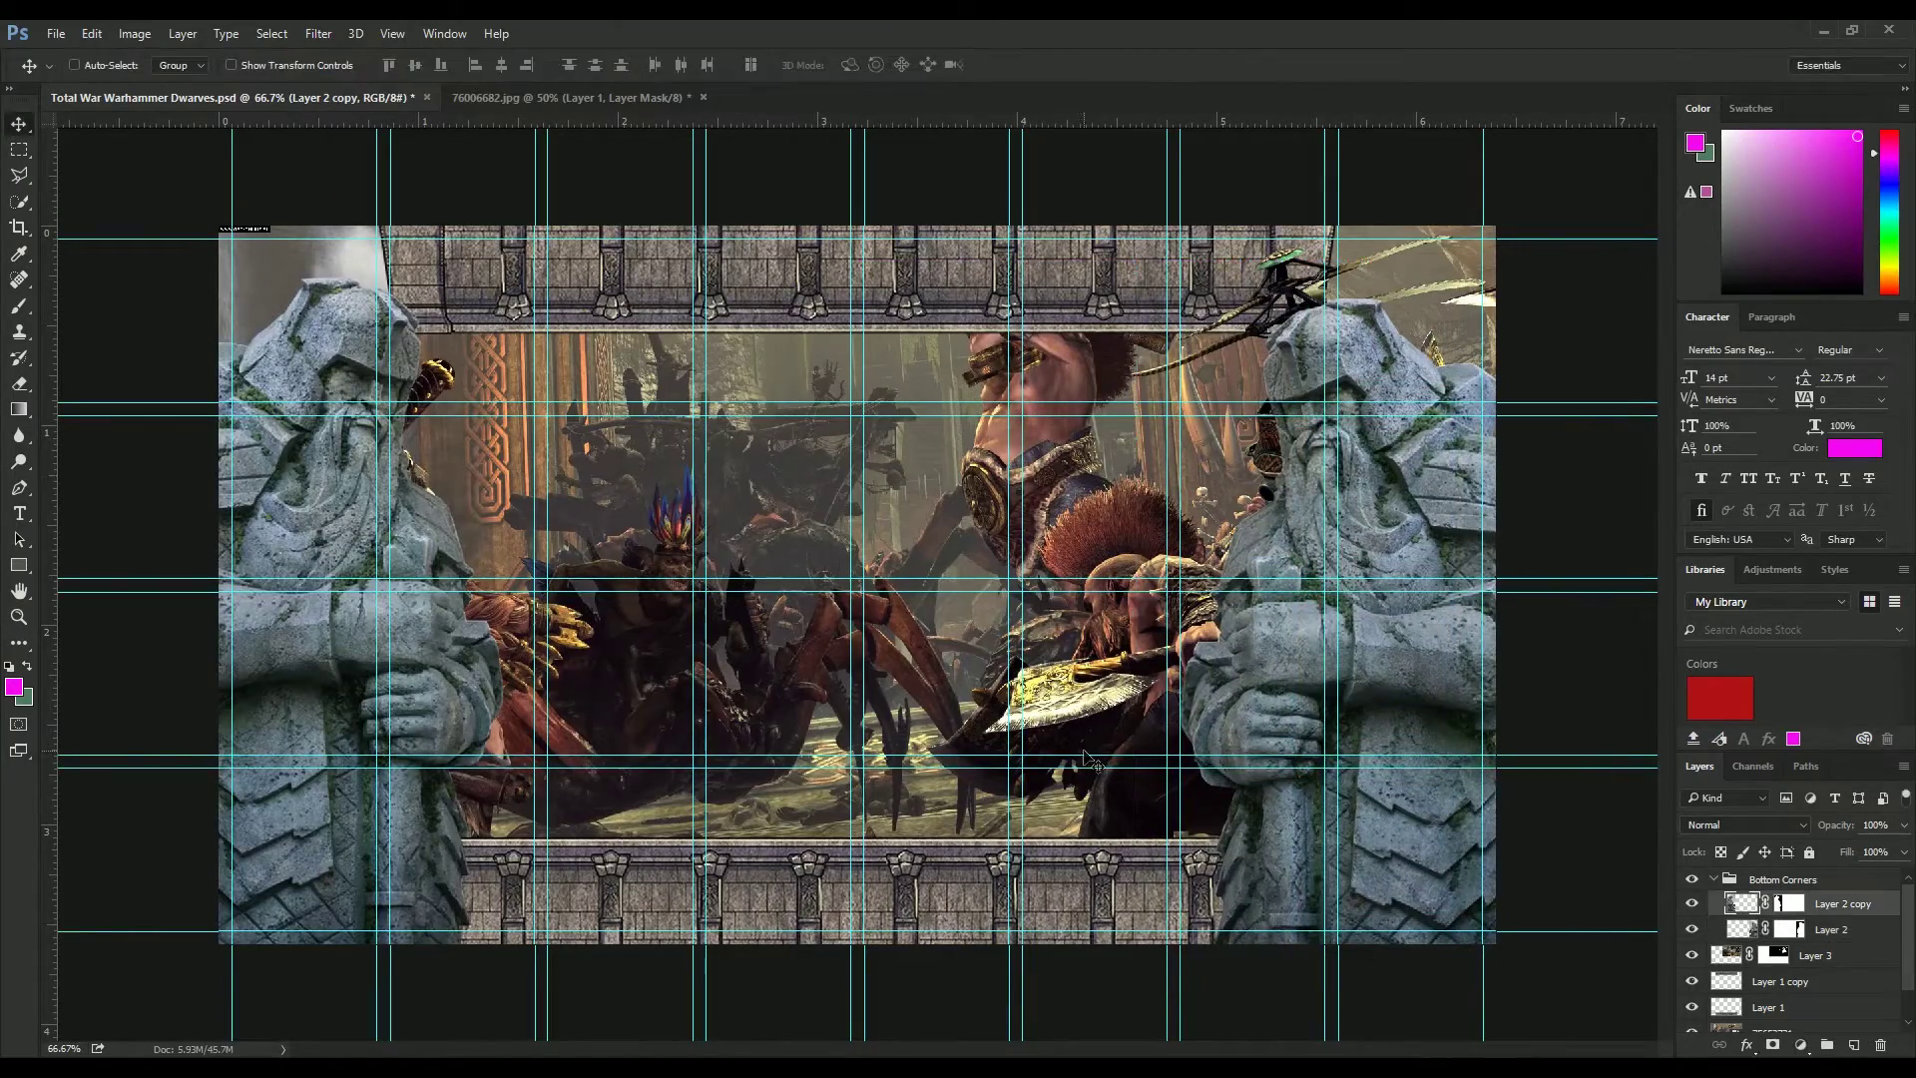
- Place the Thorgrim Cutout image behind the wall layers and position it left of the banner's centre
left_click(1842, 904)
left_click_drag(743, 654, 783, 658)
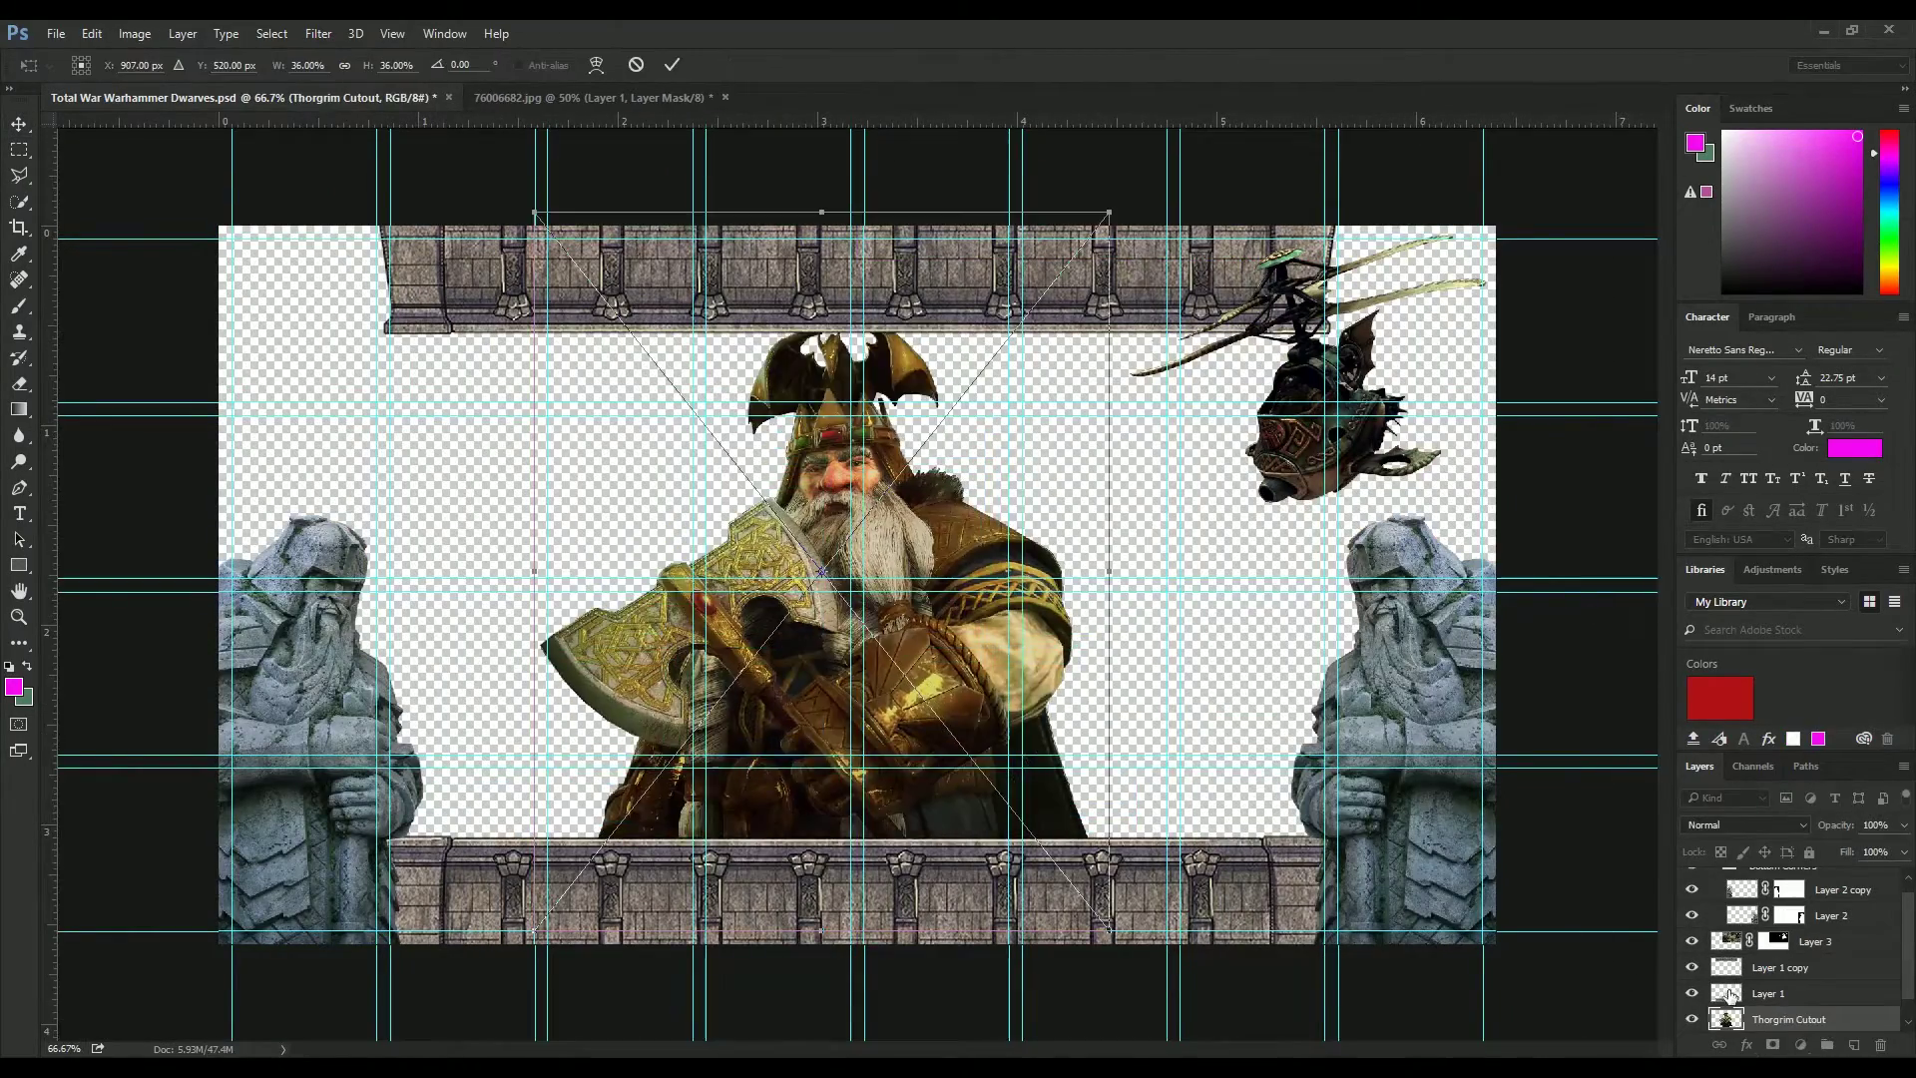
left_click_drag(534, 212, 429, 159)
left_click_drag(958, 699, 860, 685)
key("Return")
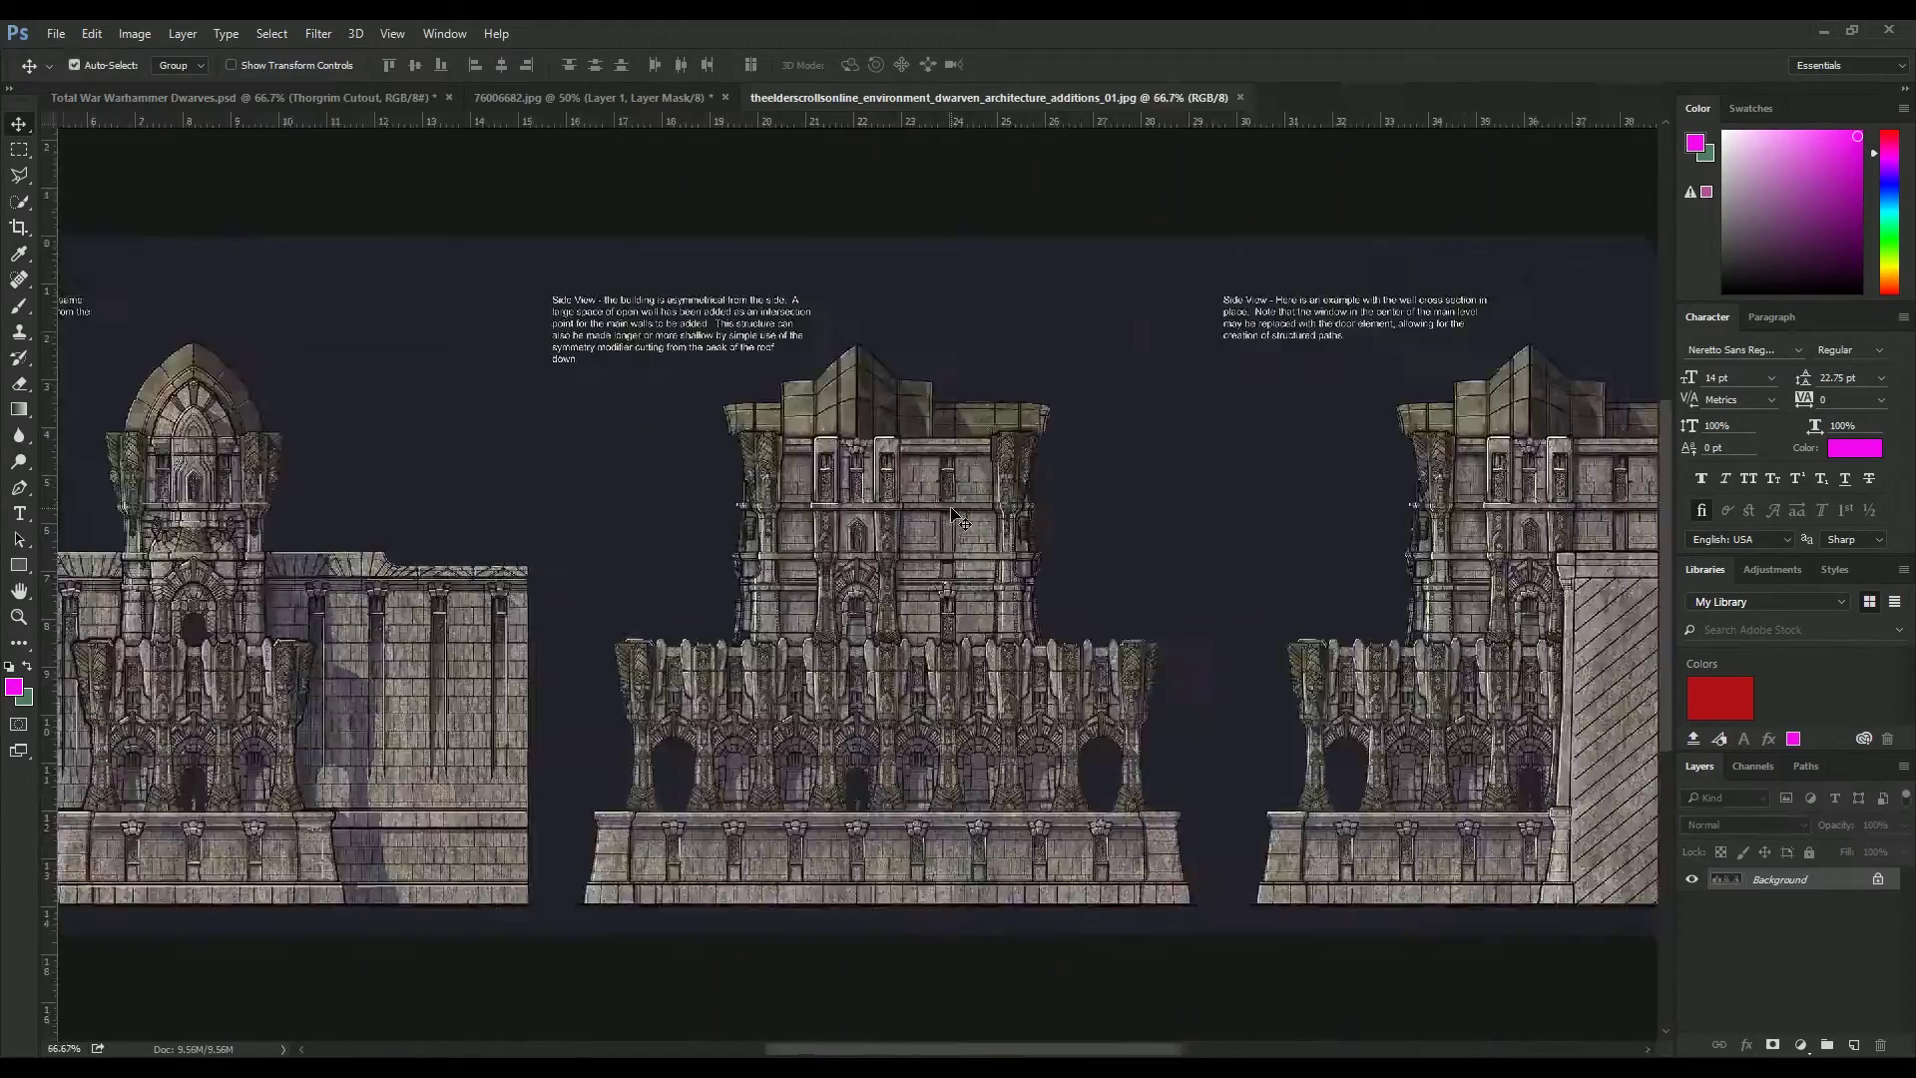
- Duplicate the Background of the dwarven architecture image and outline the front wall's ornamental top trim with the Polygonal Lasso
scroll(1061, 548, "up", 5)
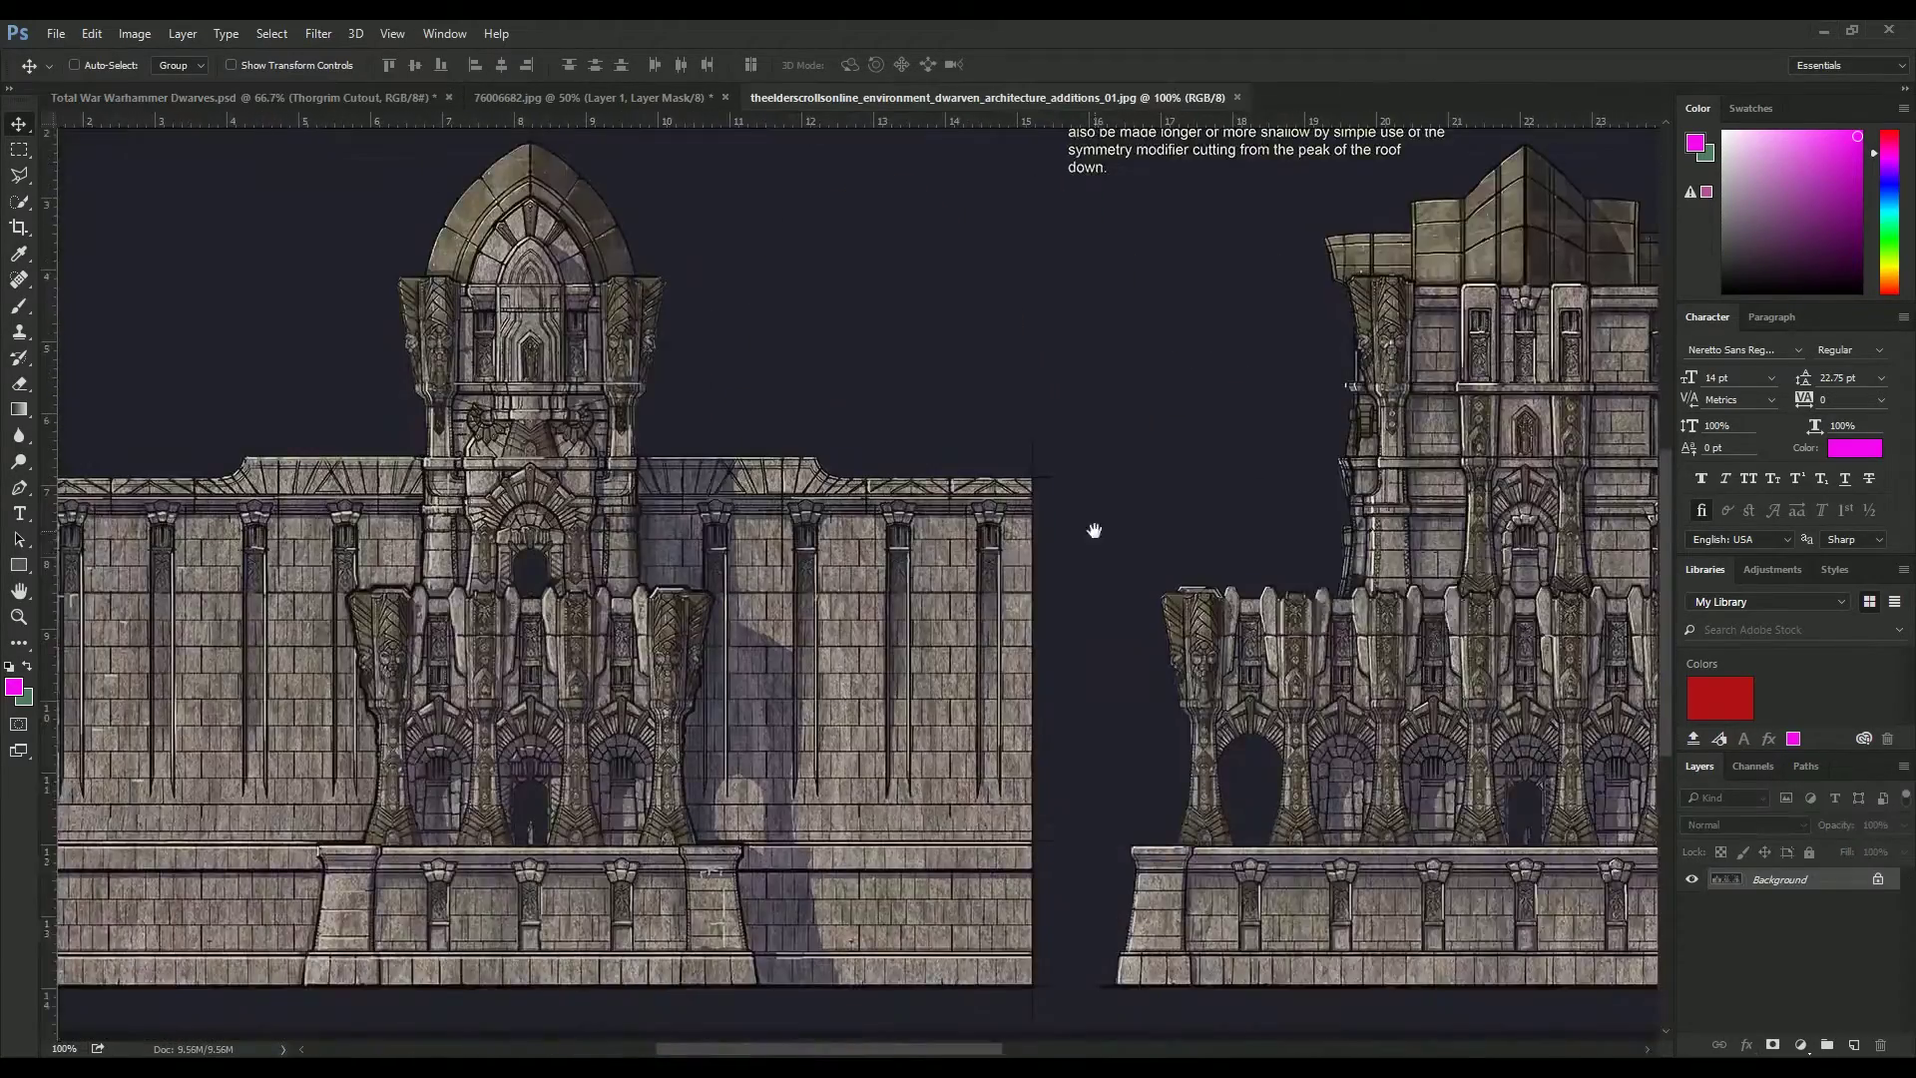
key("l")
key("ctrl+j")
key("ctrl+plus")
key("ctrl+plus")
left_click(1265, 372)
left_click_drag(707, 376, 1446, 444)
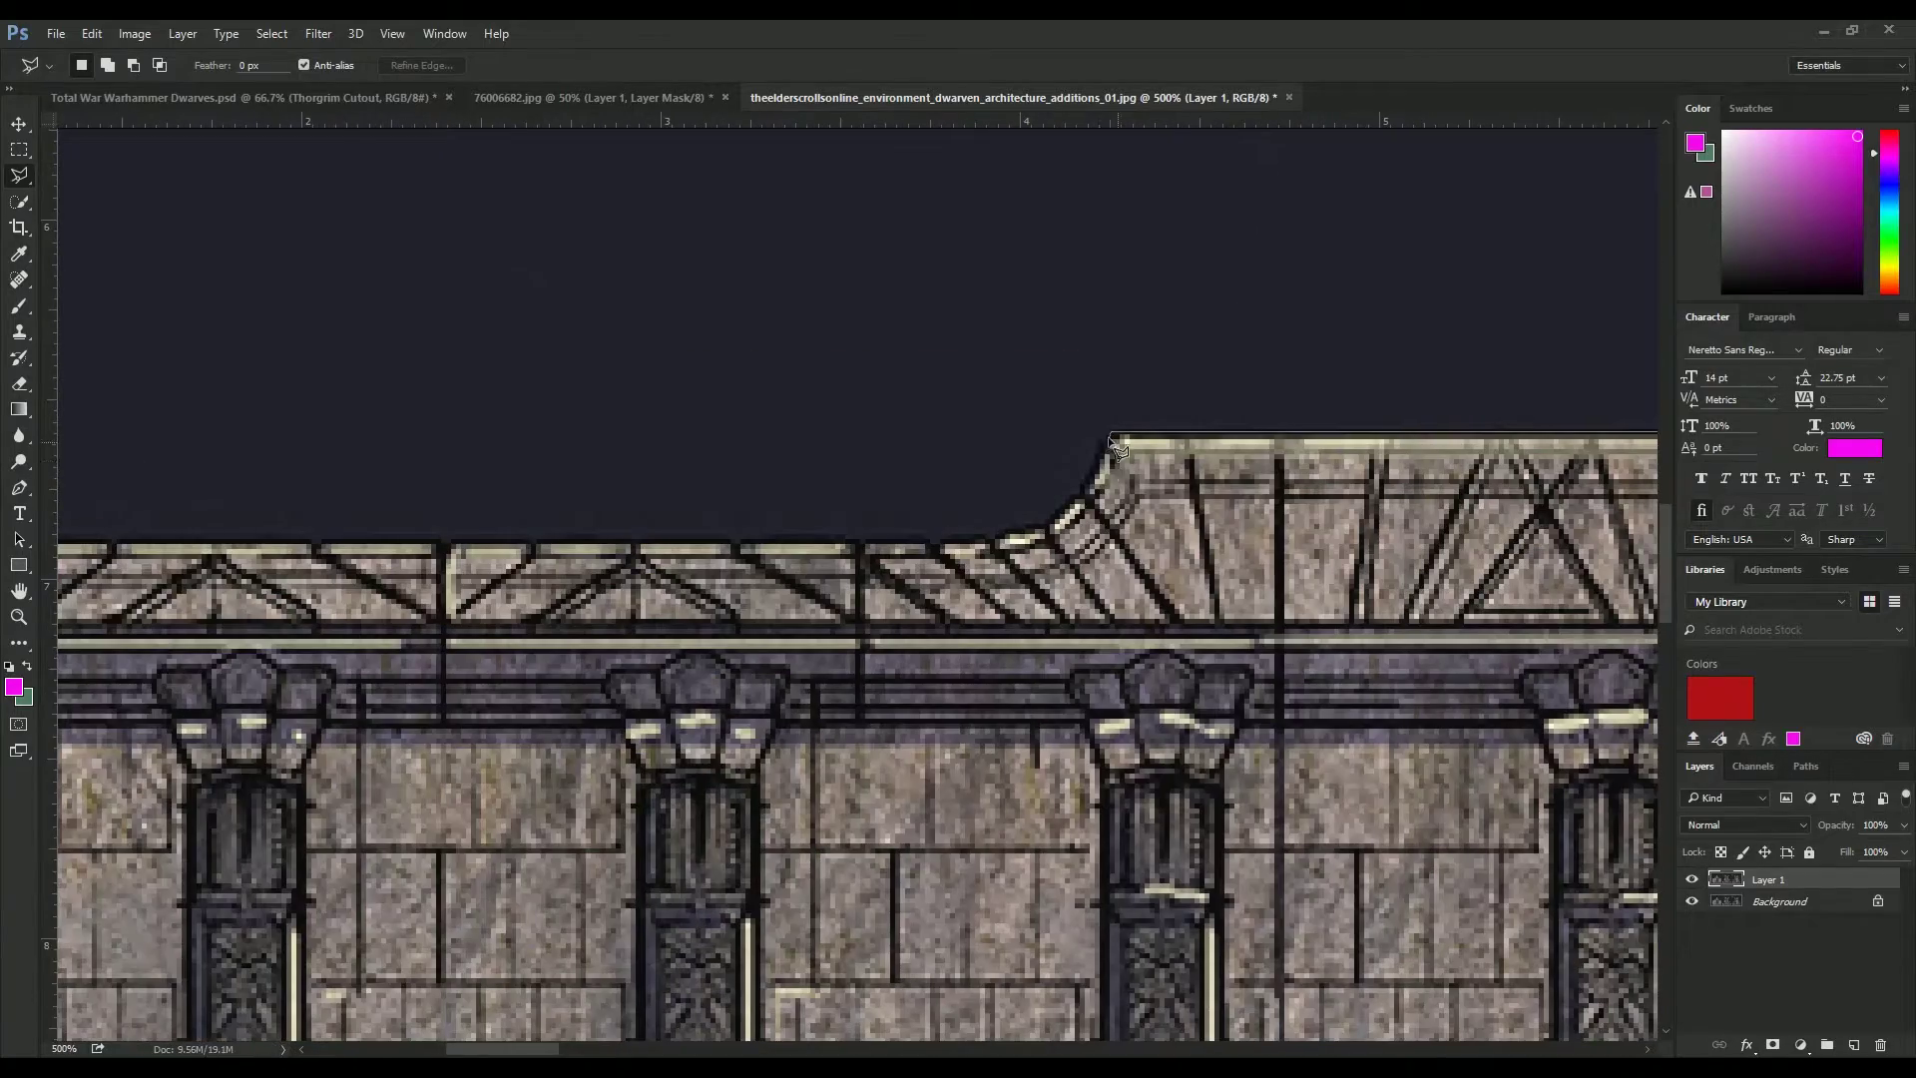
left_click(1055, 536)
left_click(730, 544)
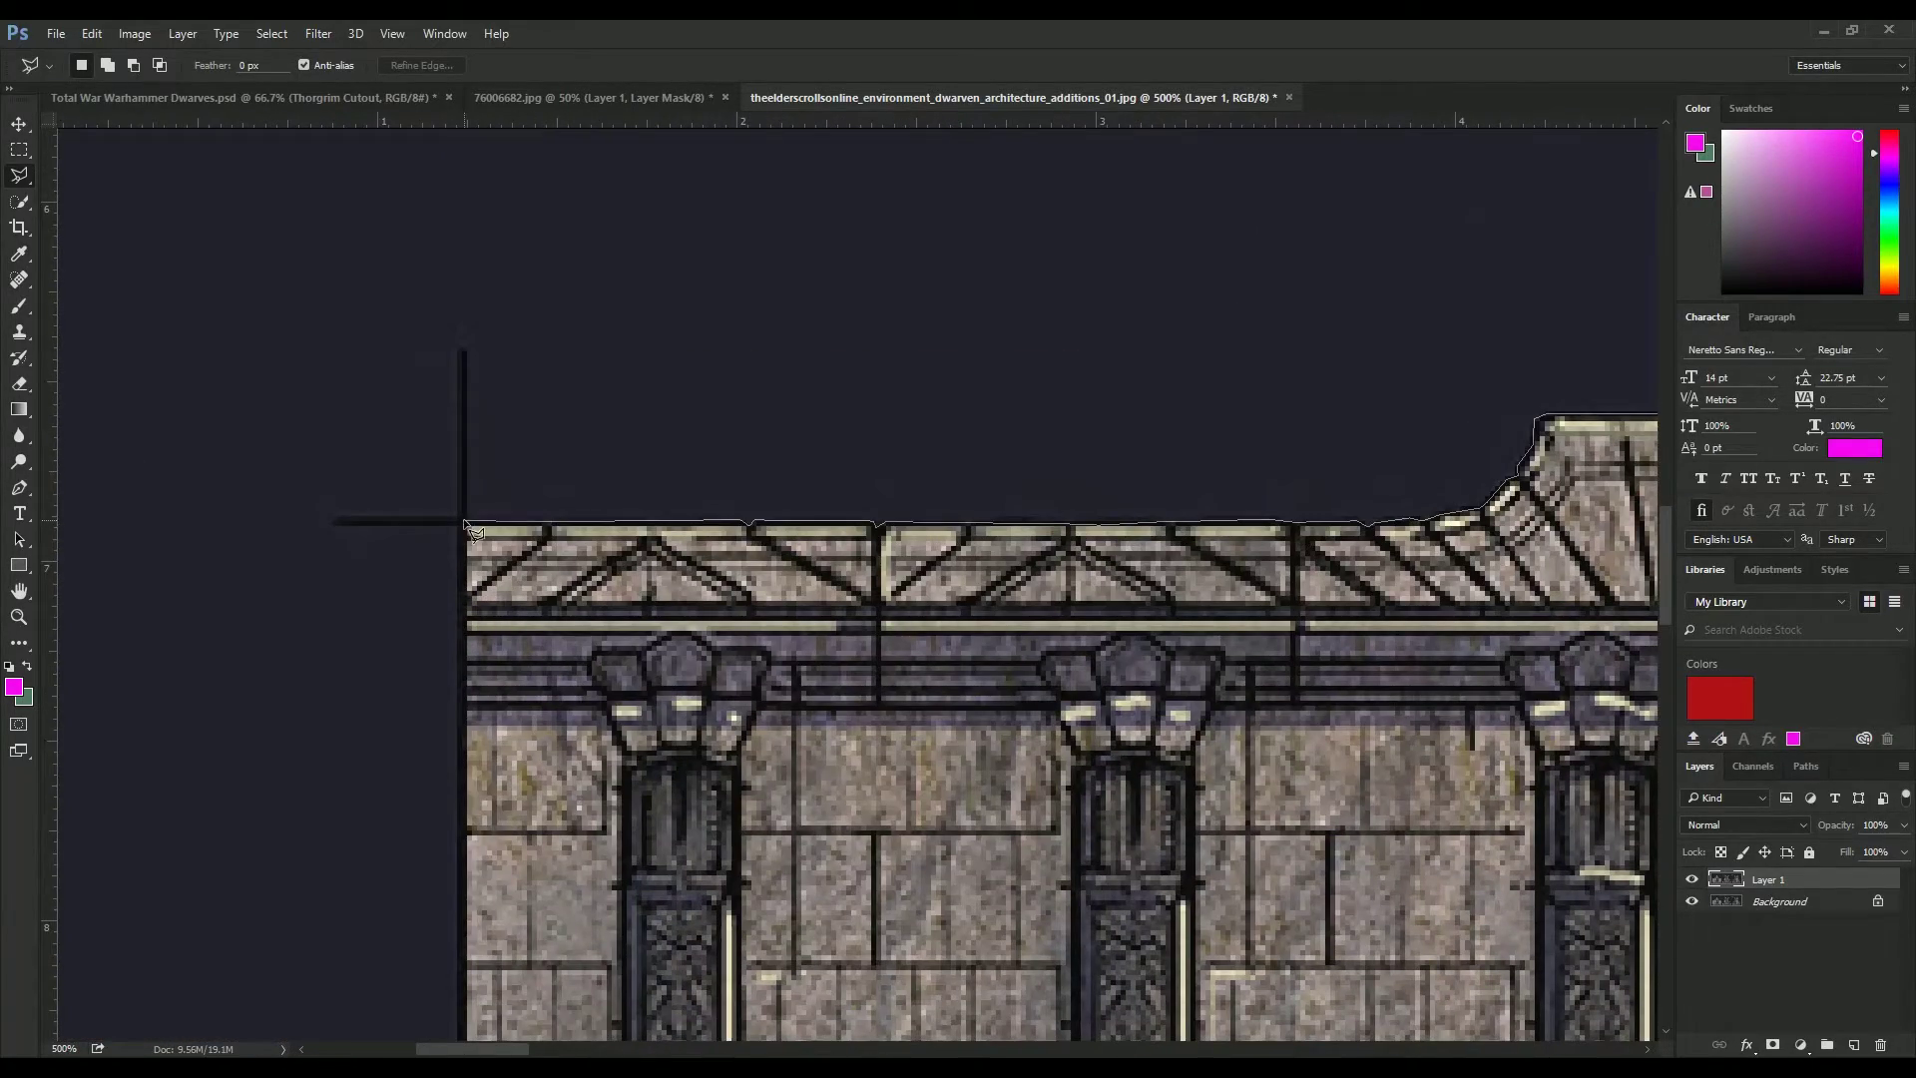
key("ctrl+minus")
key("ctrl+minus")
key("ctrl+minus")
key("ctrl+minus")
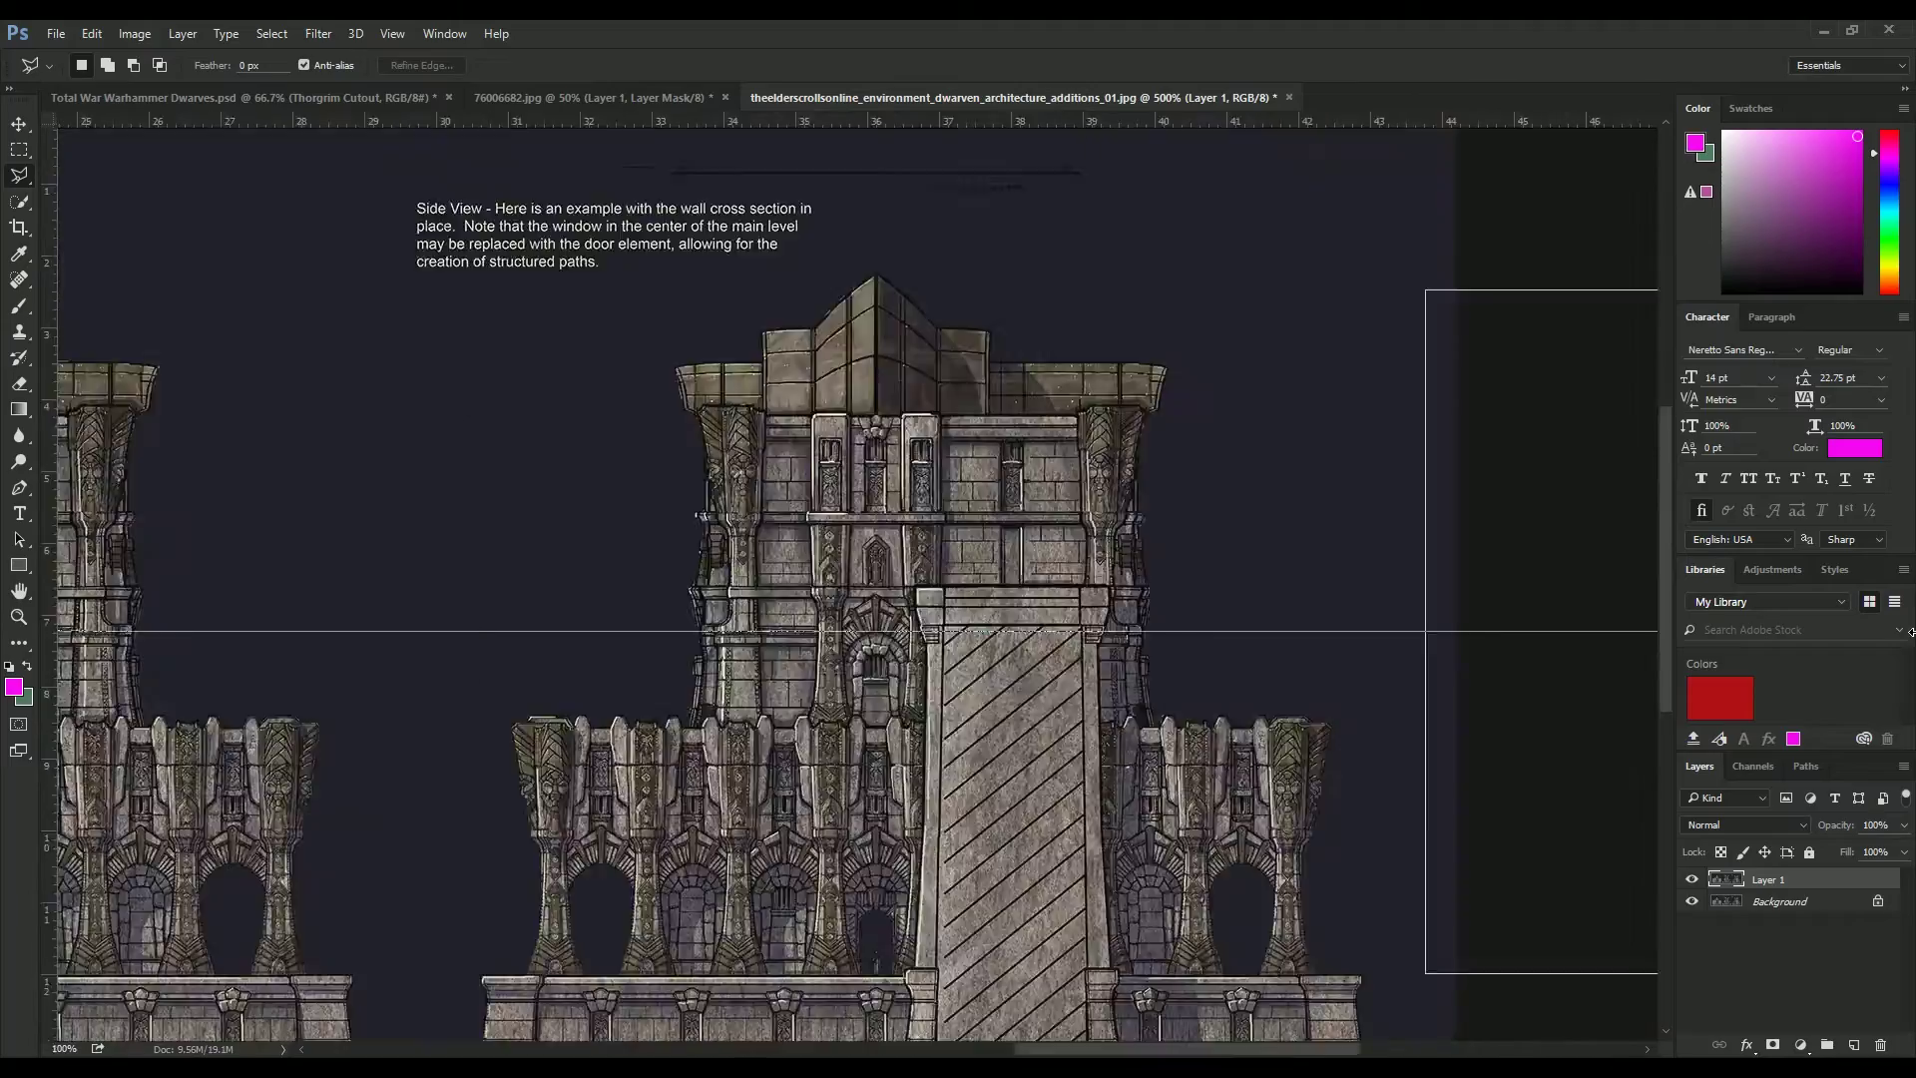
key("ctrl+minus")
- Copy the outlined wall trim to its own layer and move it into Total War Warhammer Dwarves.psd
key("ctrl+plus")
key("ctrl+plus")
key("ctrl+plus")
key("v")
left_click_drag(459, 628, 903, 555)
key("ctrl+plus")
key("ctrl+plus")
key("ctrl+plus")
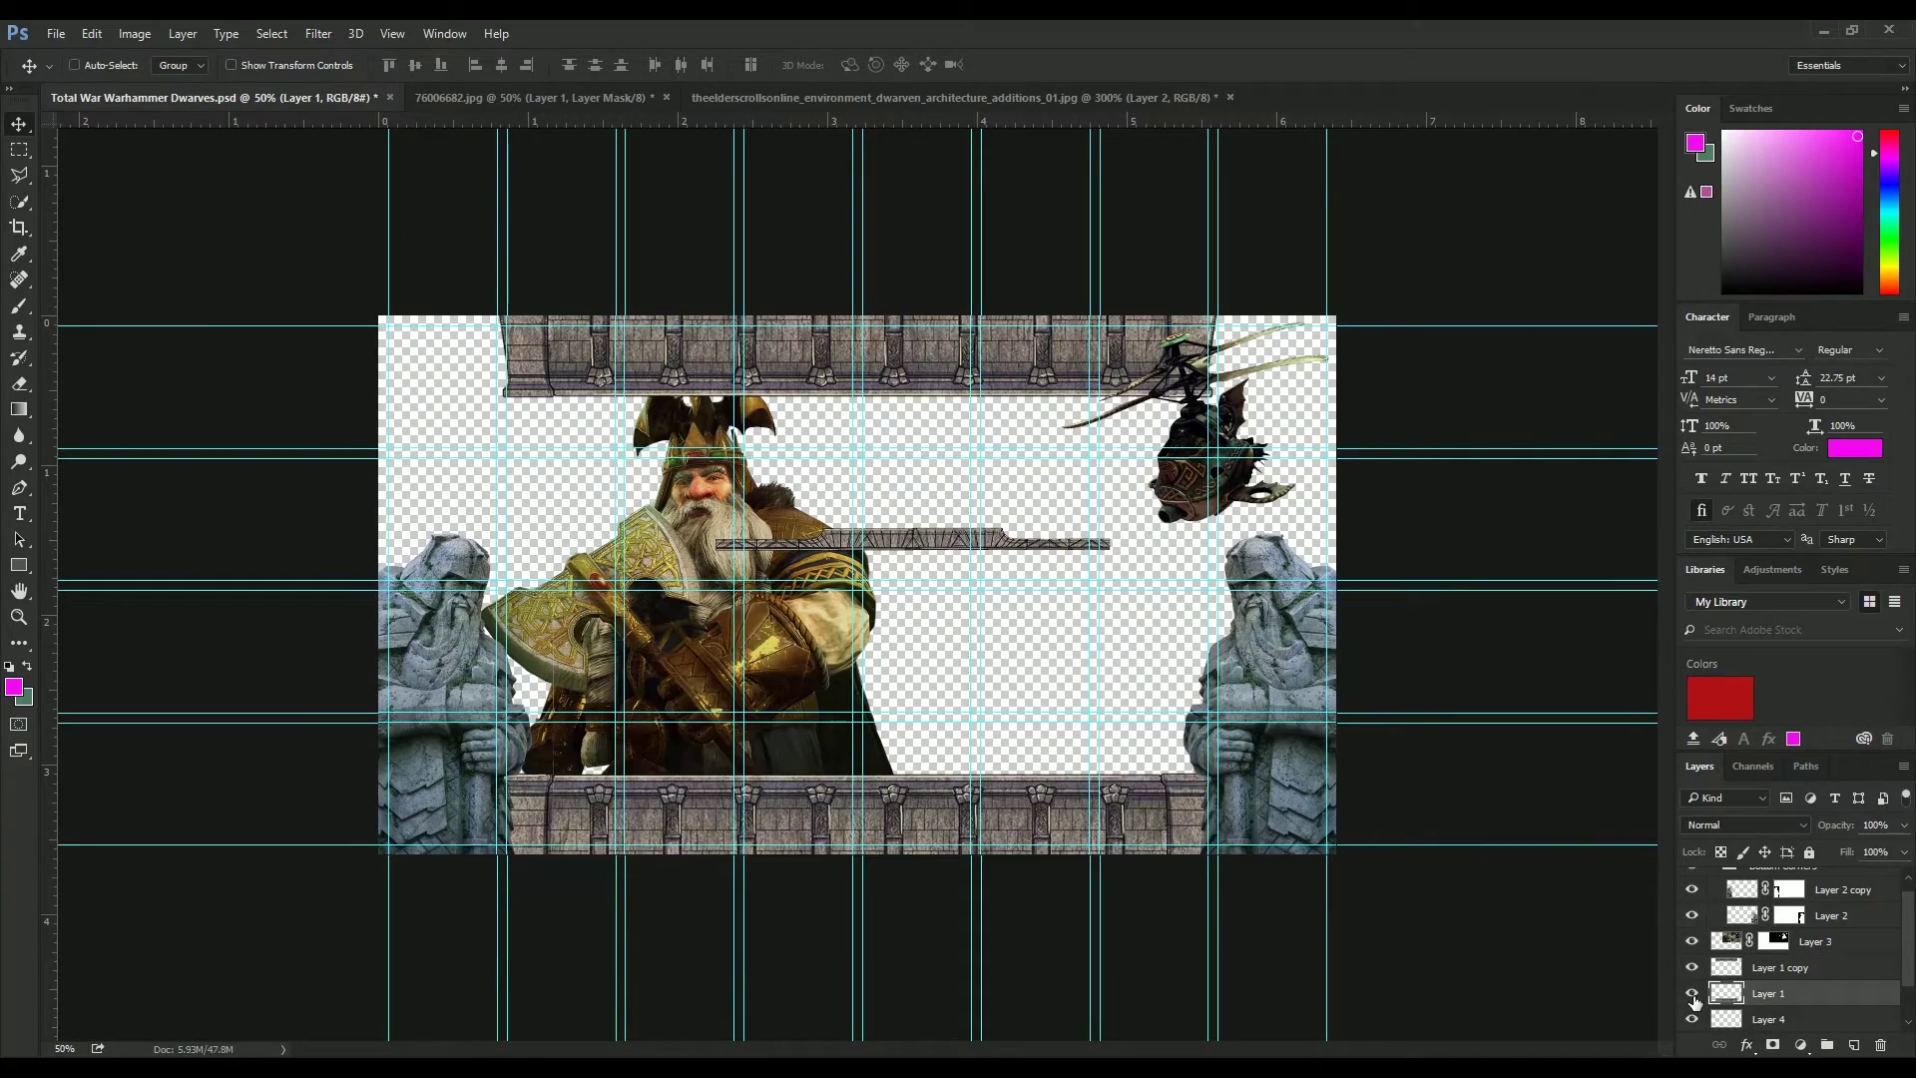
- Replace the top wall with the trim strip, flipped vertically, enlarged and centred on the banner's top edge
left_click(1731, 956)
left_click_drag(914, 544, 858, 334)
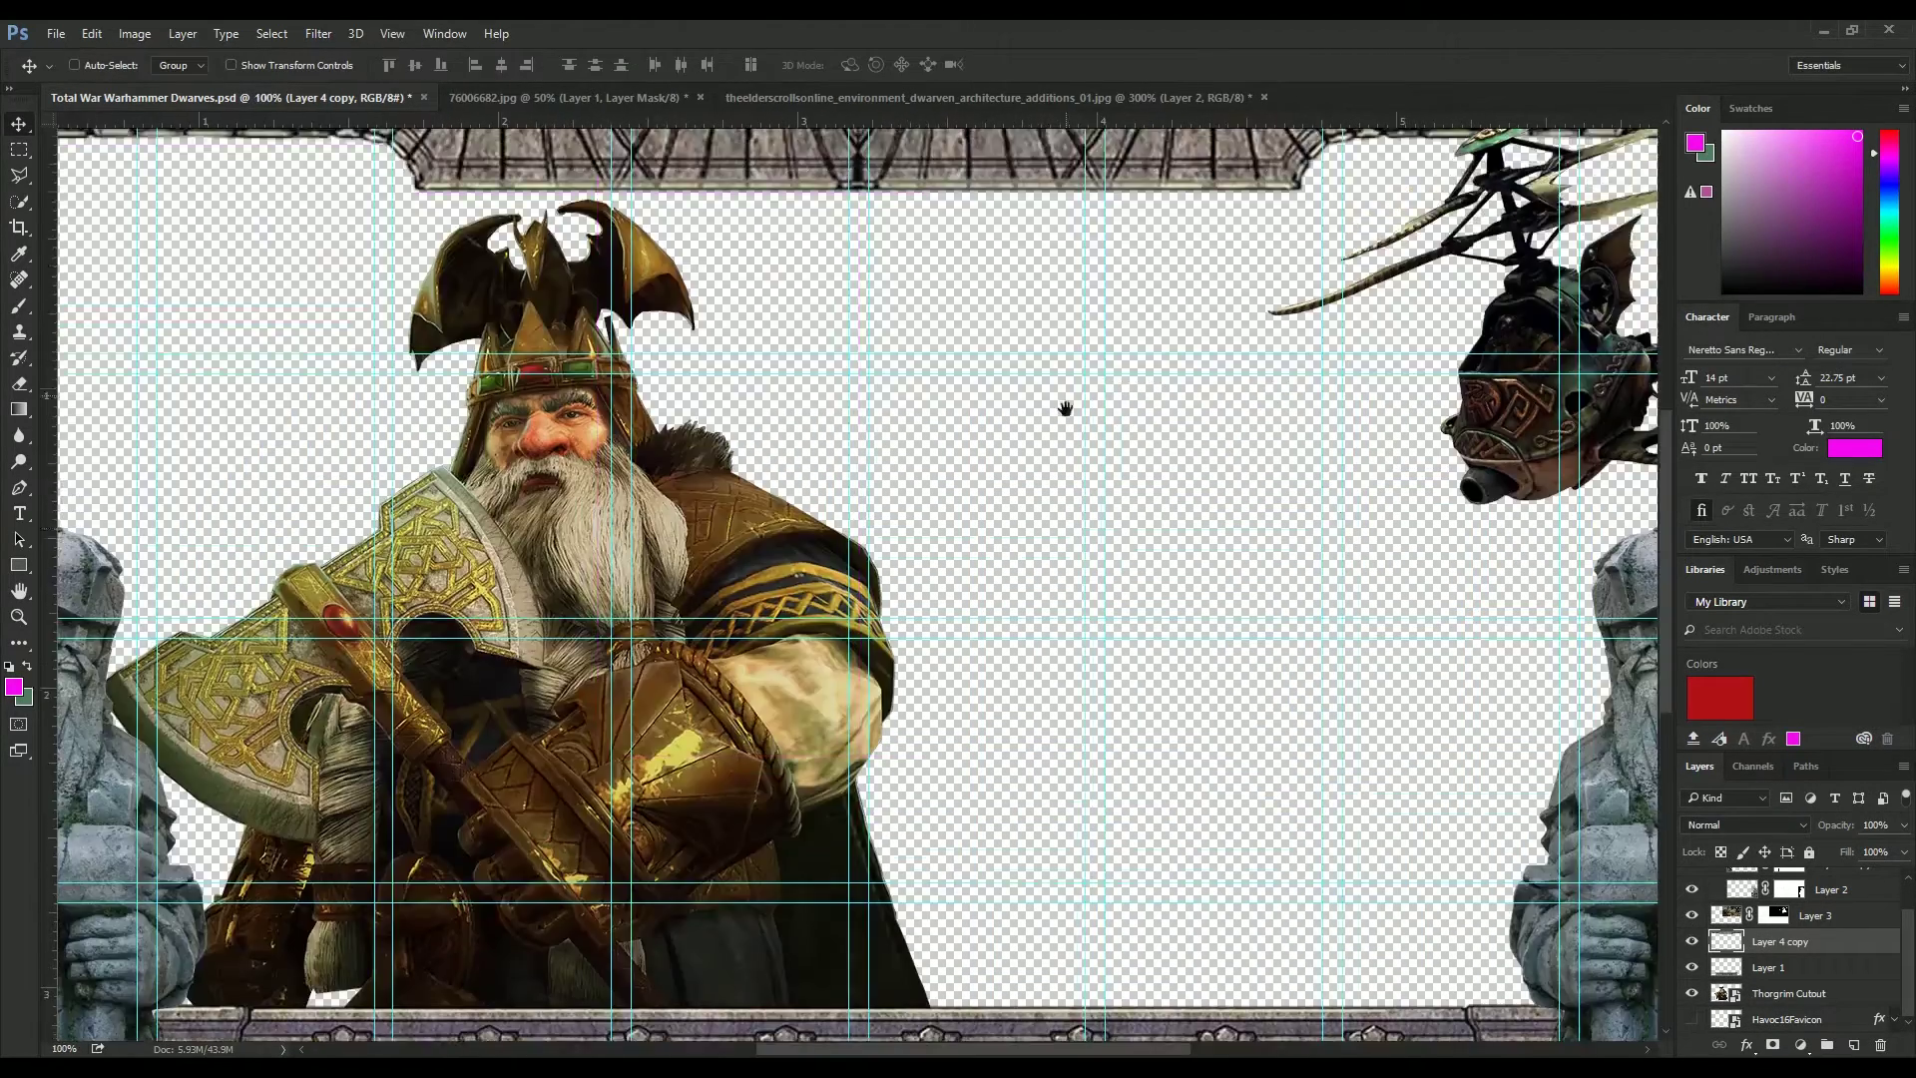
key("ctrl+minus")
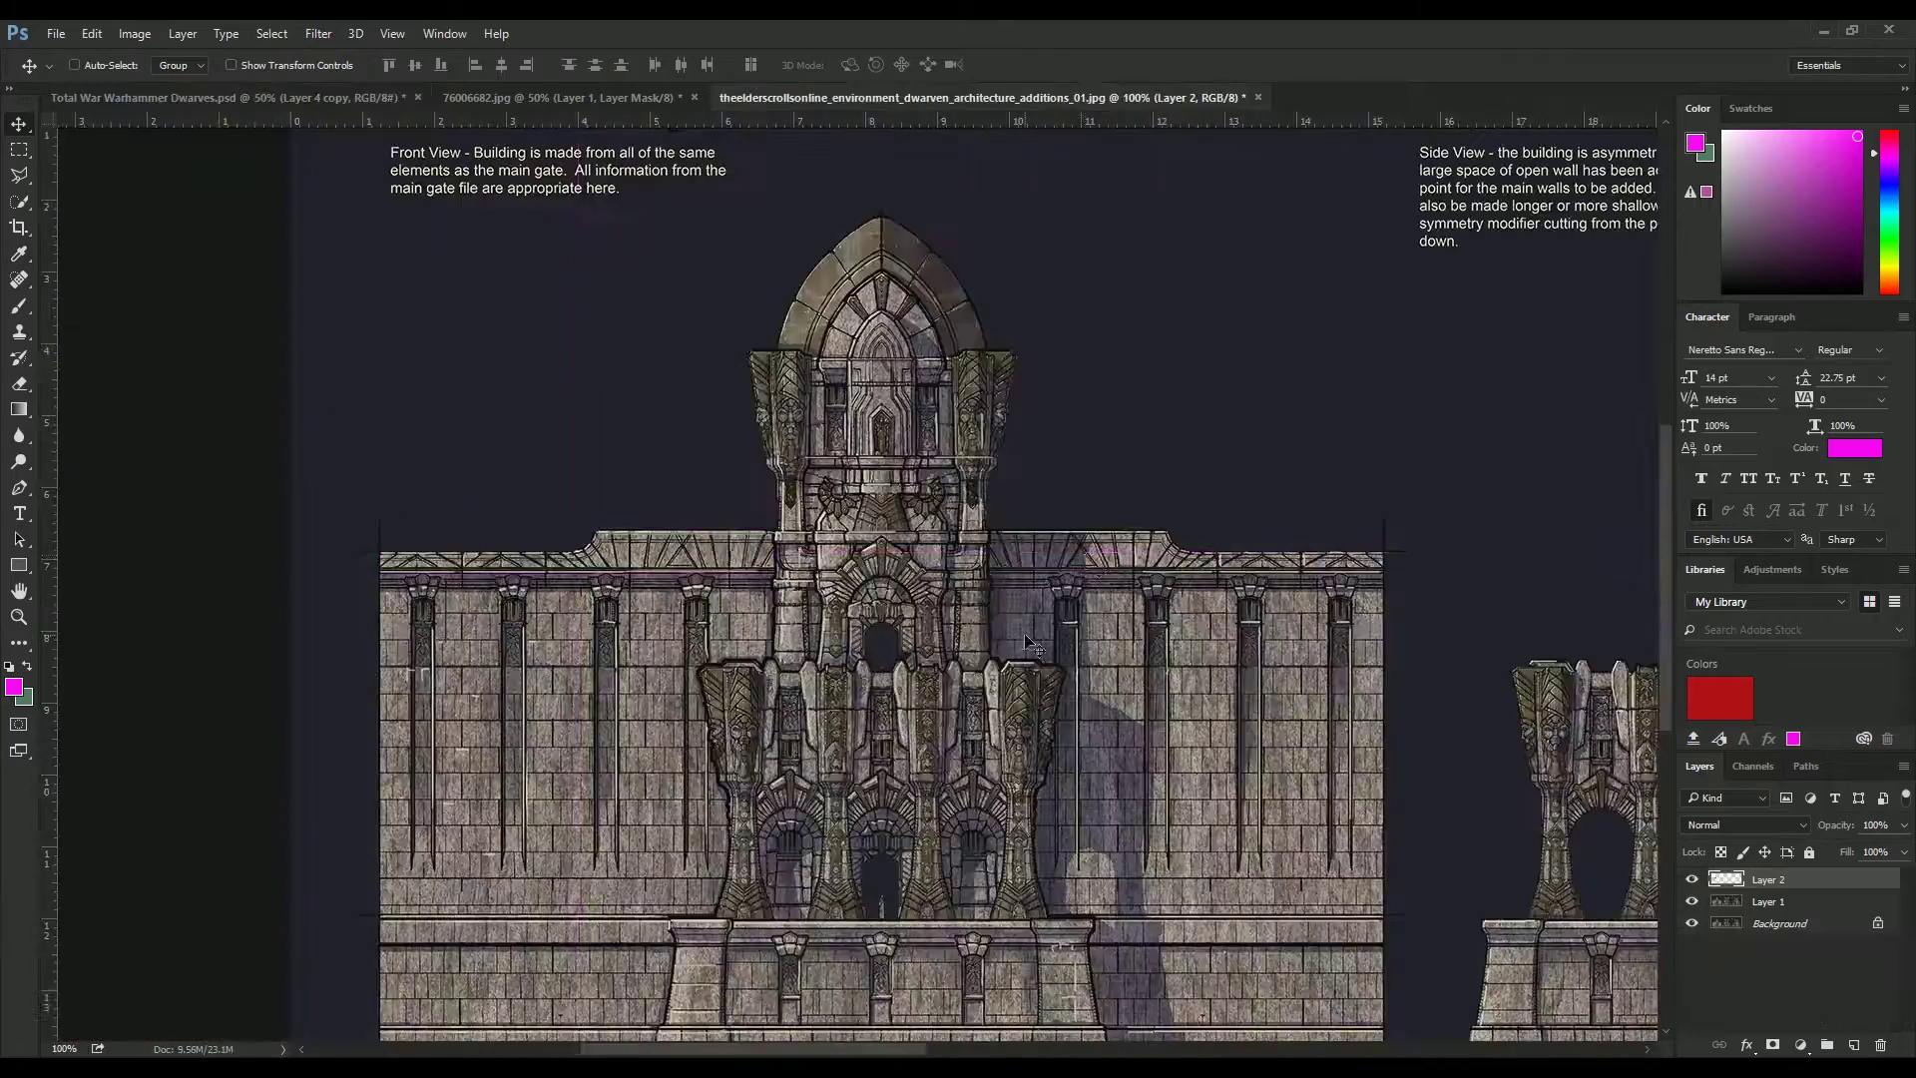
- Outline the pointed arch roof of the front-view tower in the dwarven architecture image and copy it to a new layer
scroll(1030, 643, "right", 10)
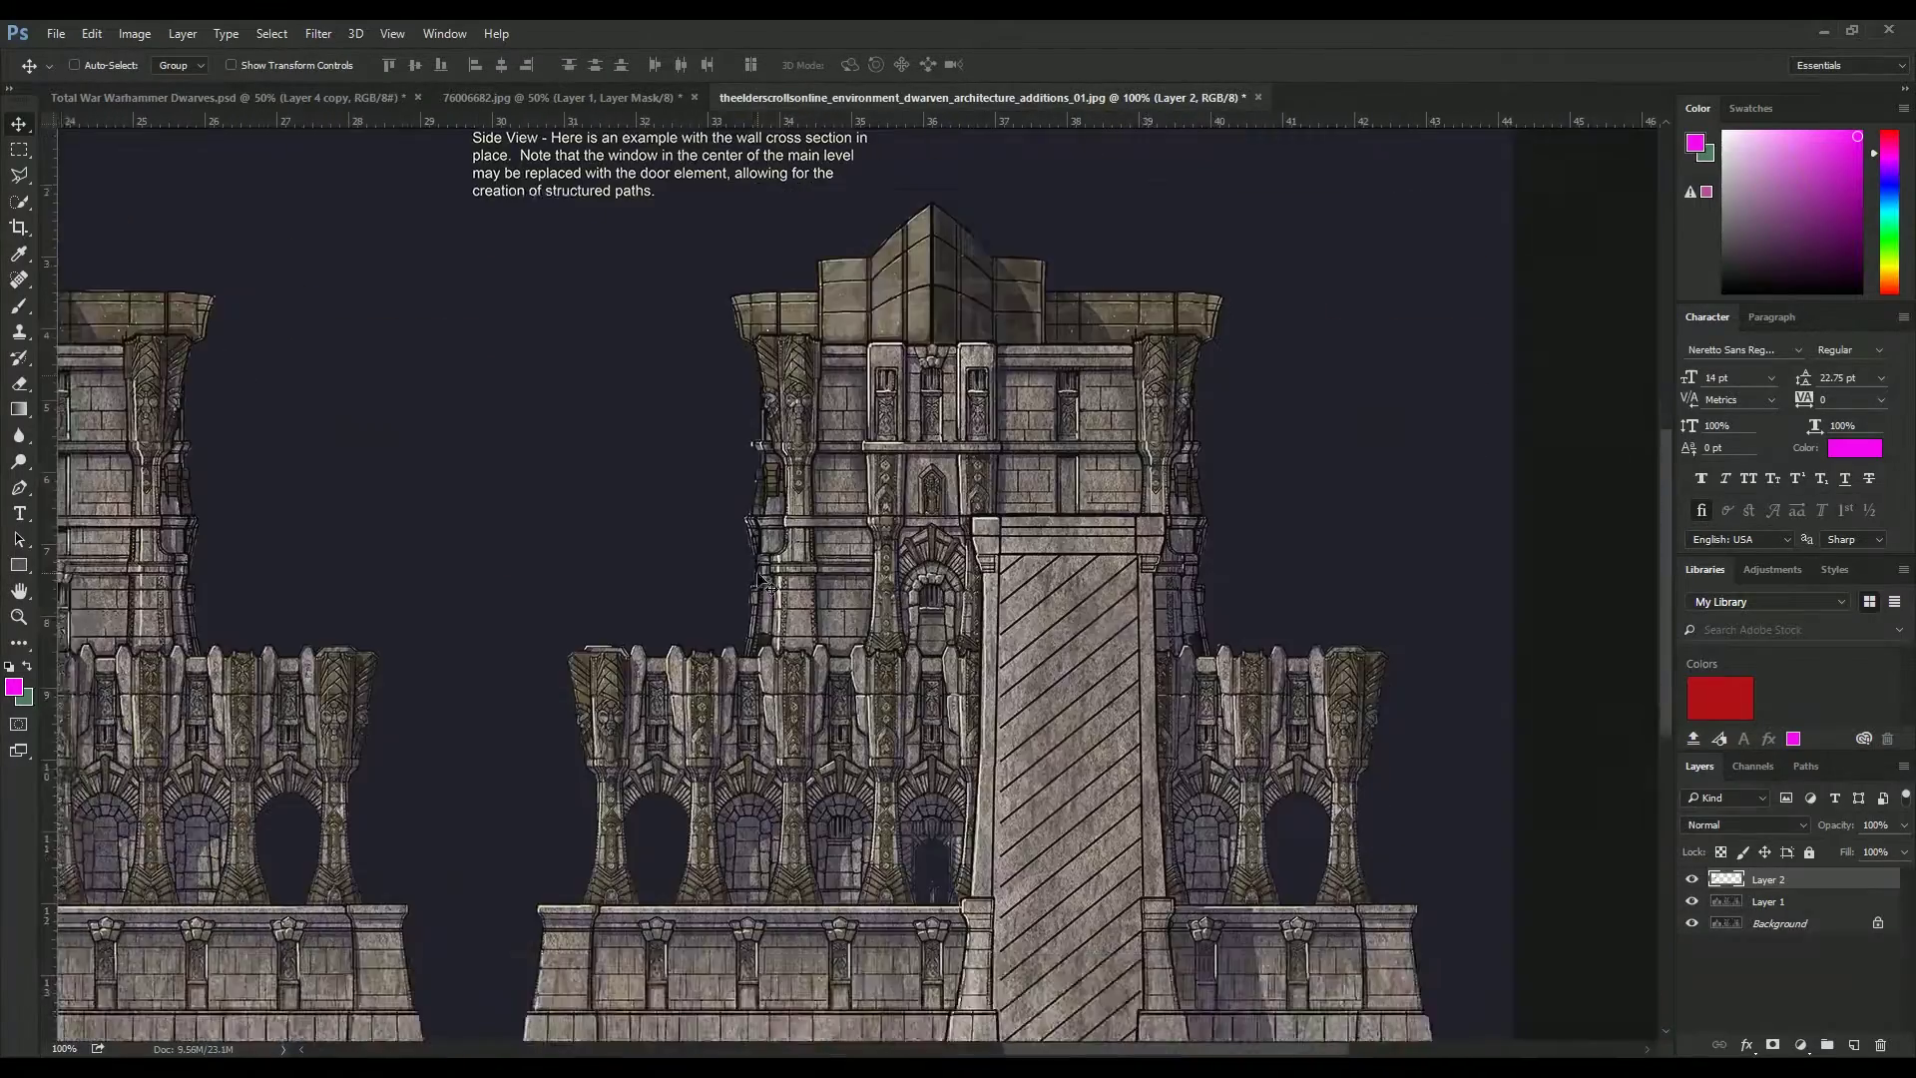
scroll(910, 427, "up", 5)
key("l")
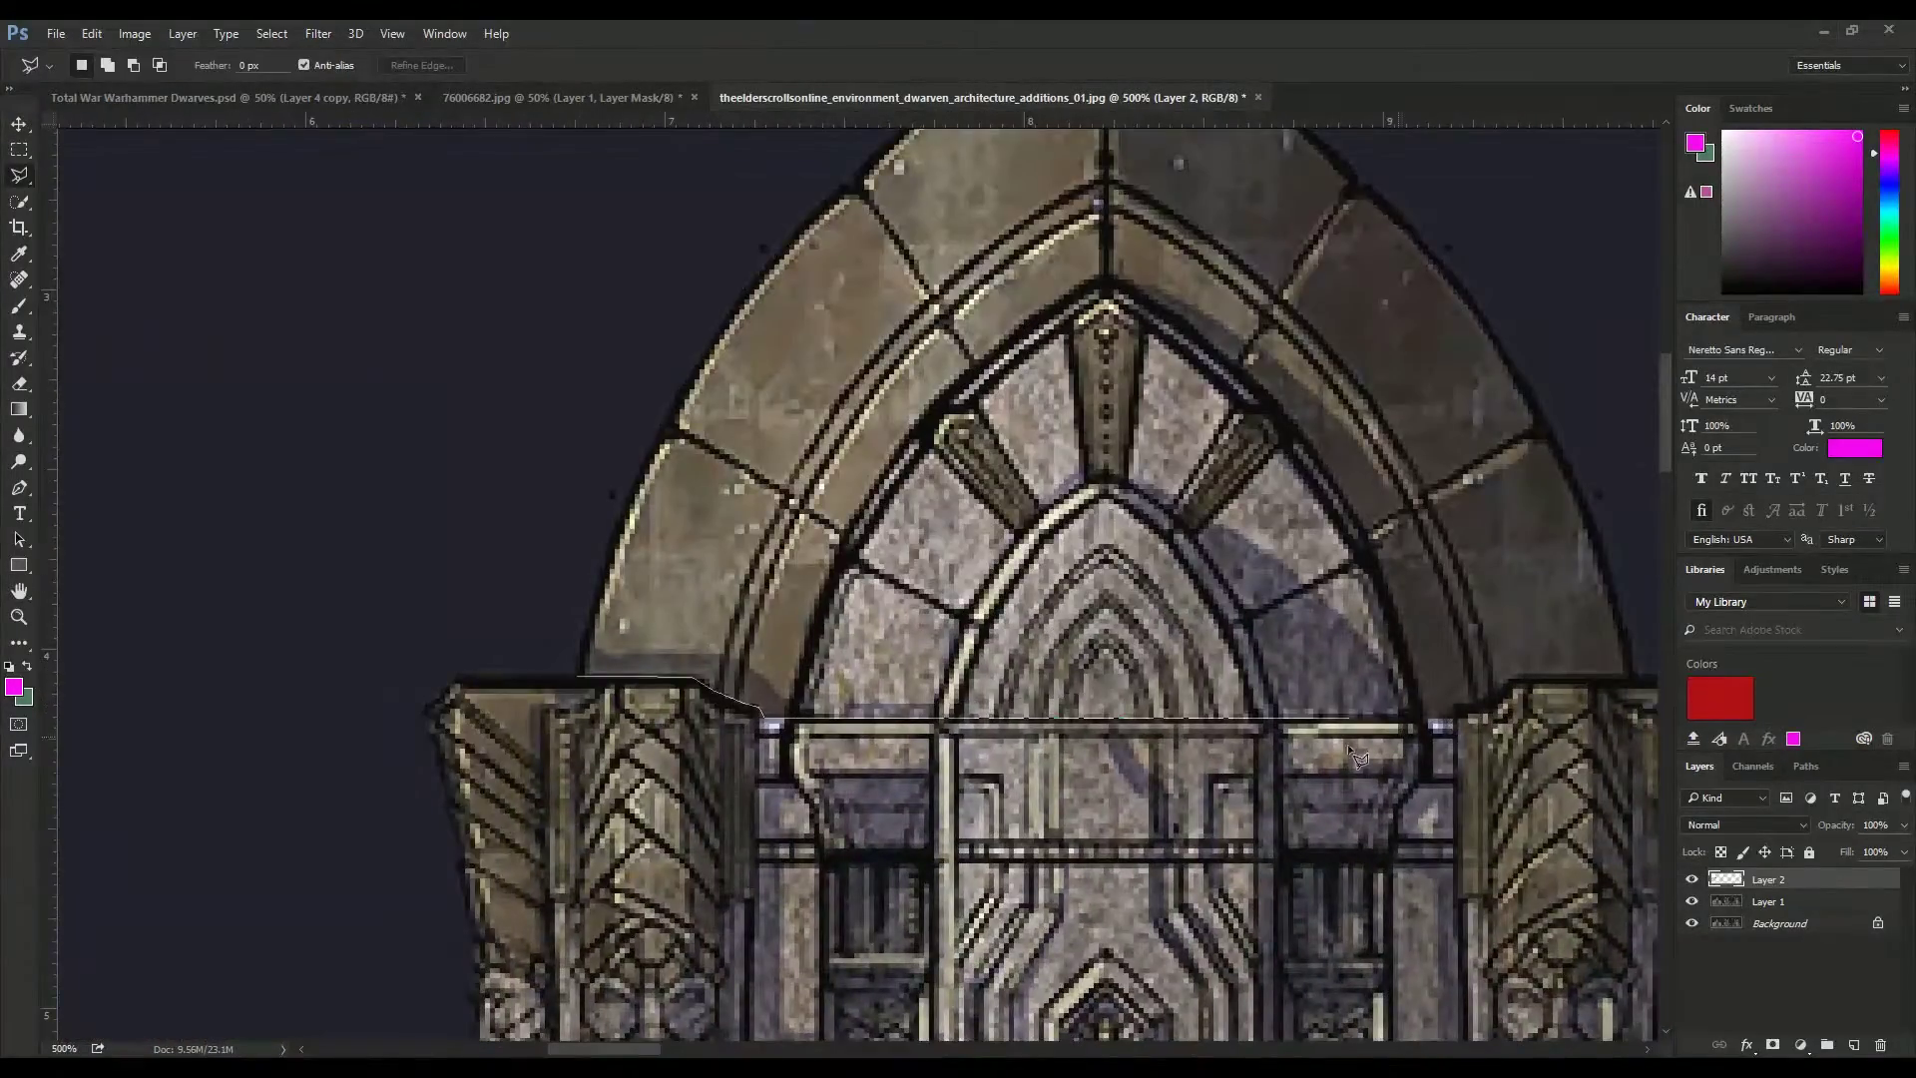
left_click(1597, 549)
scroll(1577, 558, "up", 3)
left_click(1347, 494)
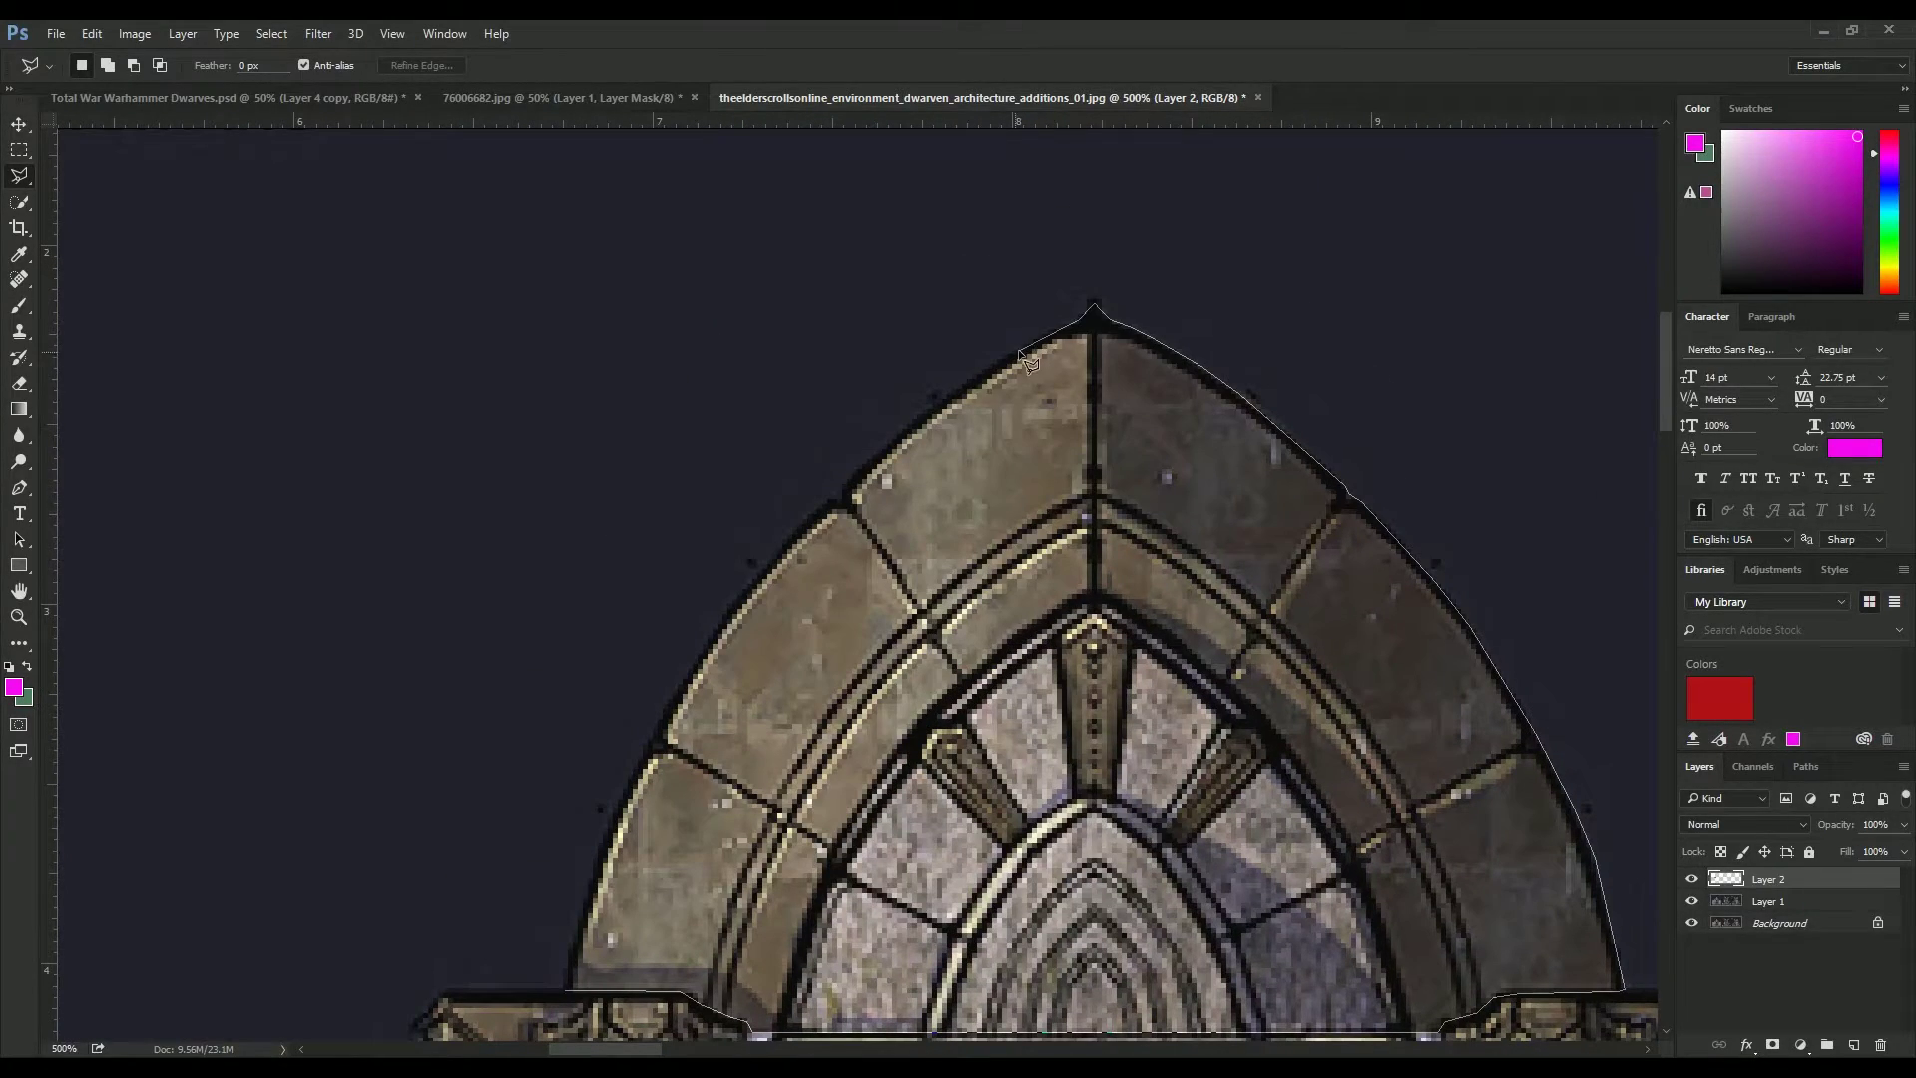
double_click(796, 555)
scroll(795, 555, "down", 3)
key("ctrl+j")
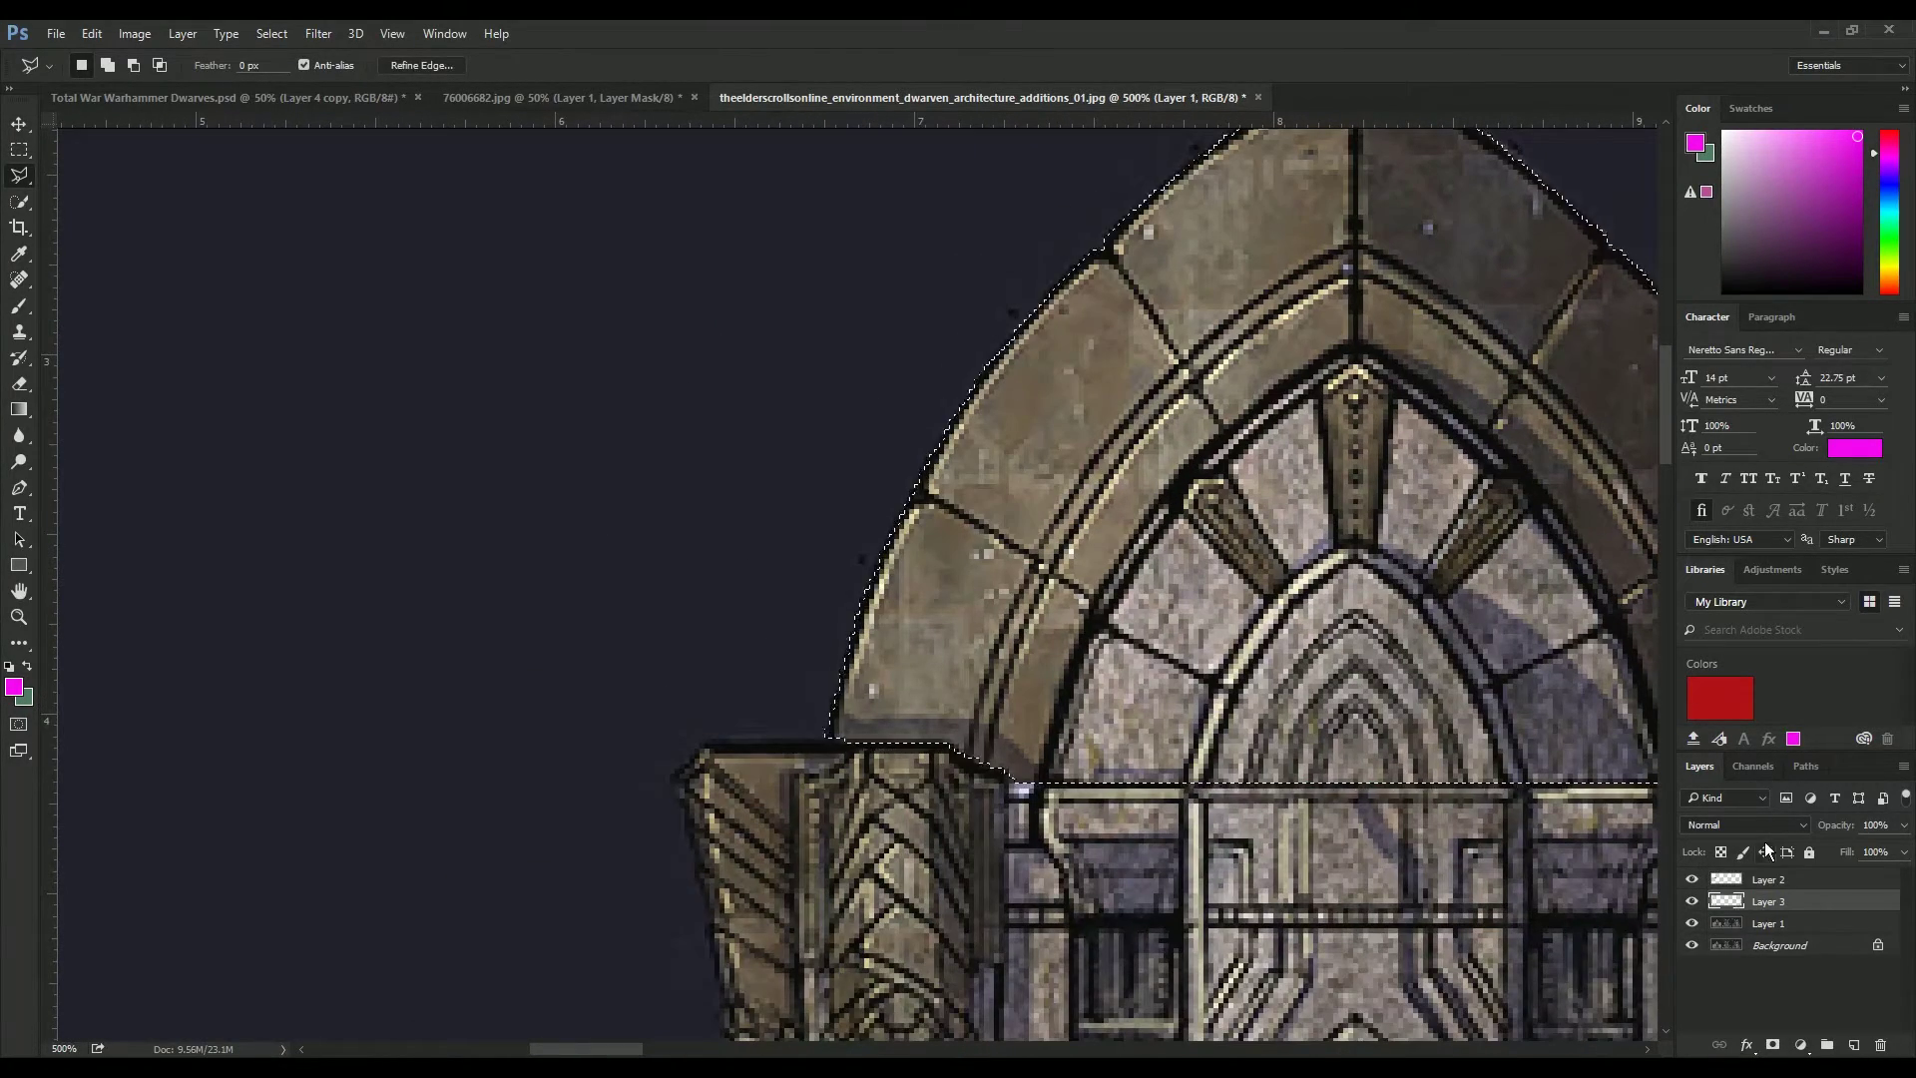
- Move the arch roof into the banner document, rotate it 150° and fit it into the top left corner
key("ctrl+1")
key("v")
left_click_drag(1791, 909, 855, 427)
key("ctrl+1")
key("ctrl+t")
left_click_drag(559, 419, 329, 239)
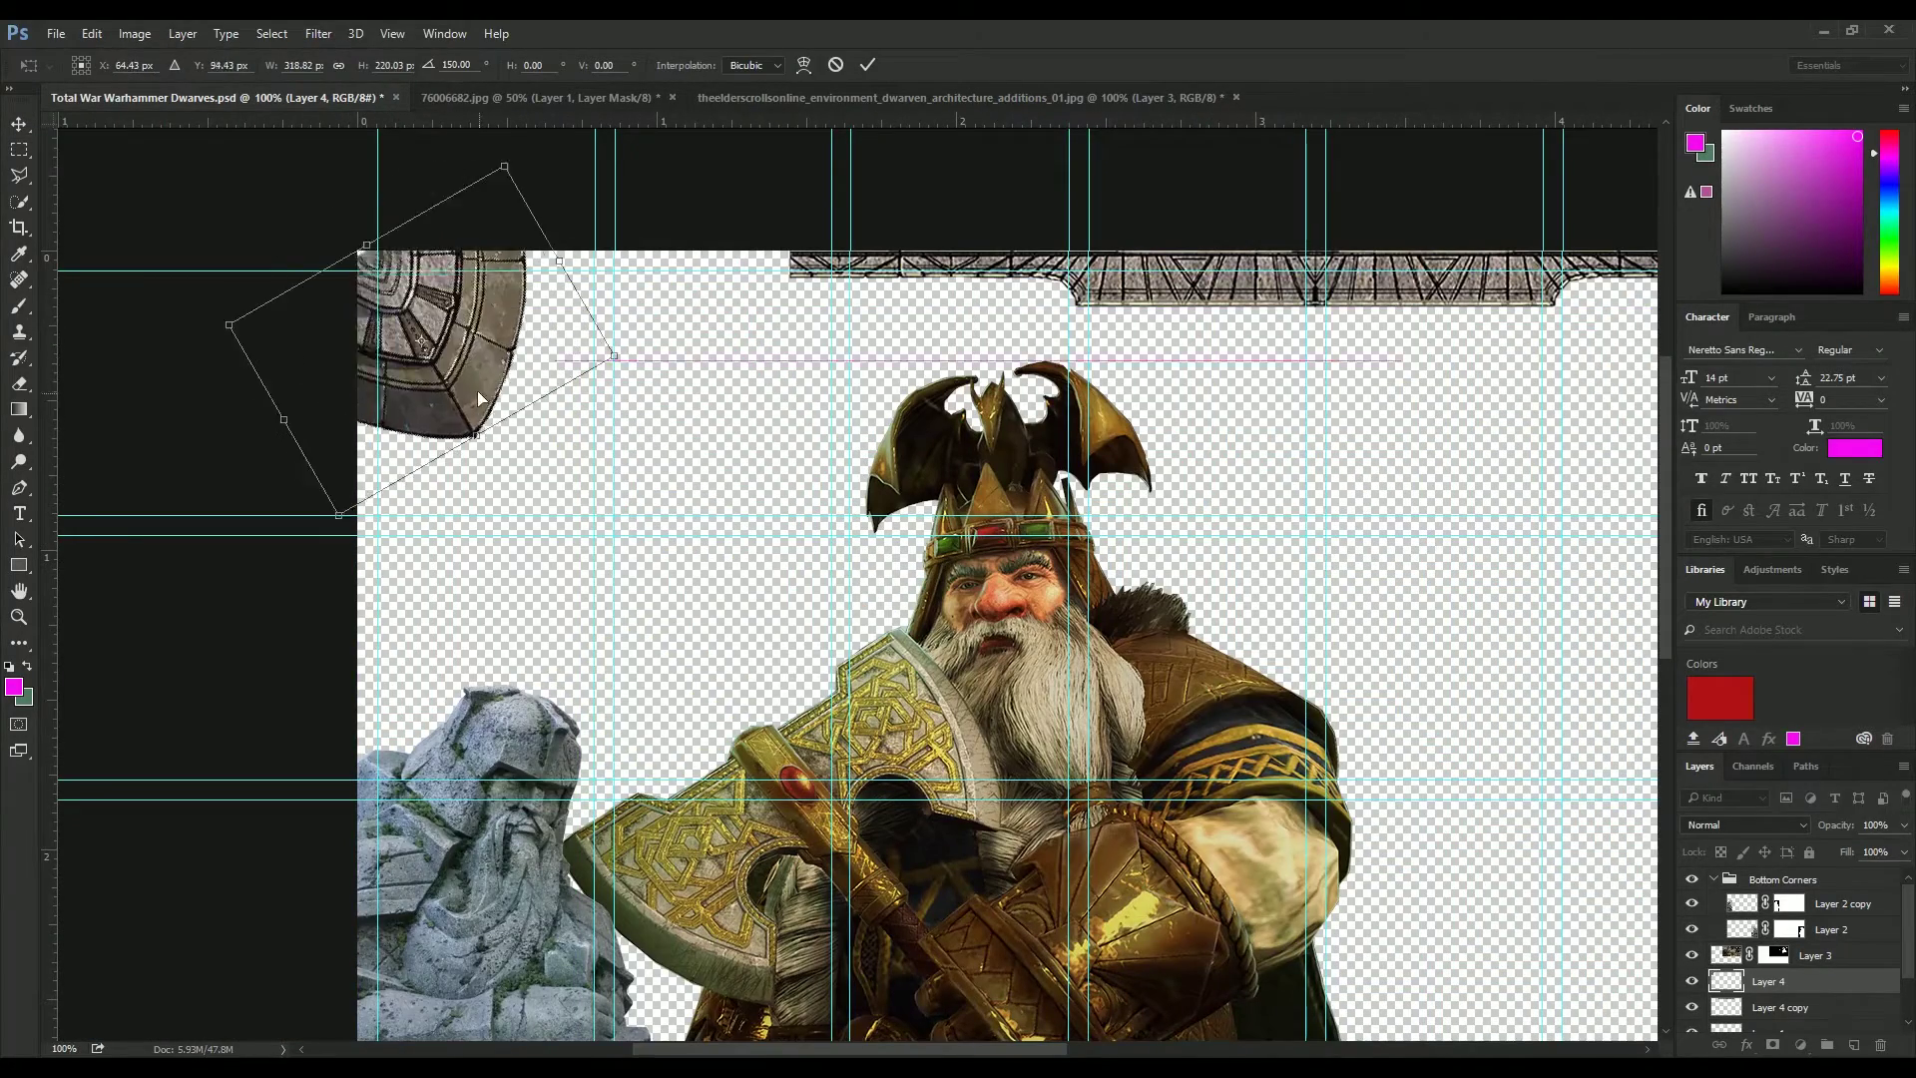
key("Return")
- Duplicate the arch corner piece and mirror the copy into the banner's top right corner
key("ctrl+minus")
mouse_move(459, 414)
left_mouse_down()
mouse_move(400, 349)
mouse_move(459, 414)
left_mouse_up()
key("ctrl+t")
key("Return")
- In the dwarven architecture image, outline the right edge of the pillar beside the hatched wall section down to its base
left_click(988, 97)
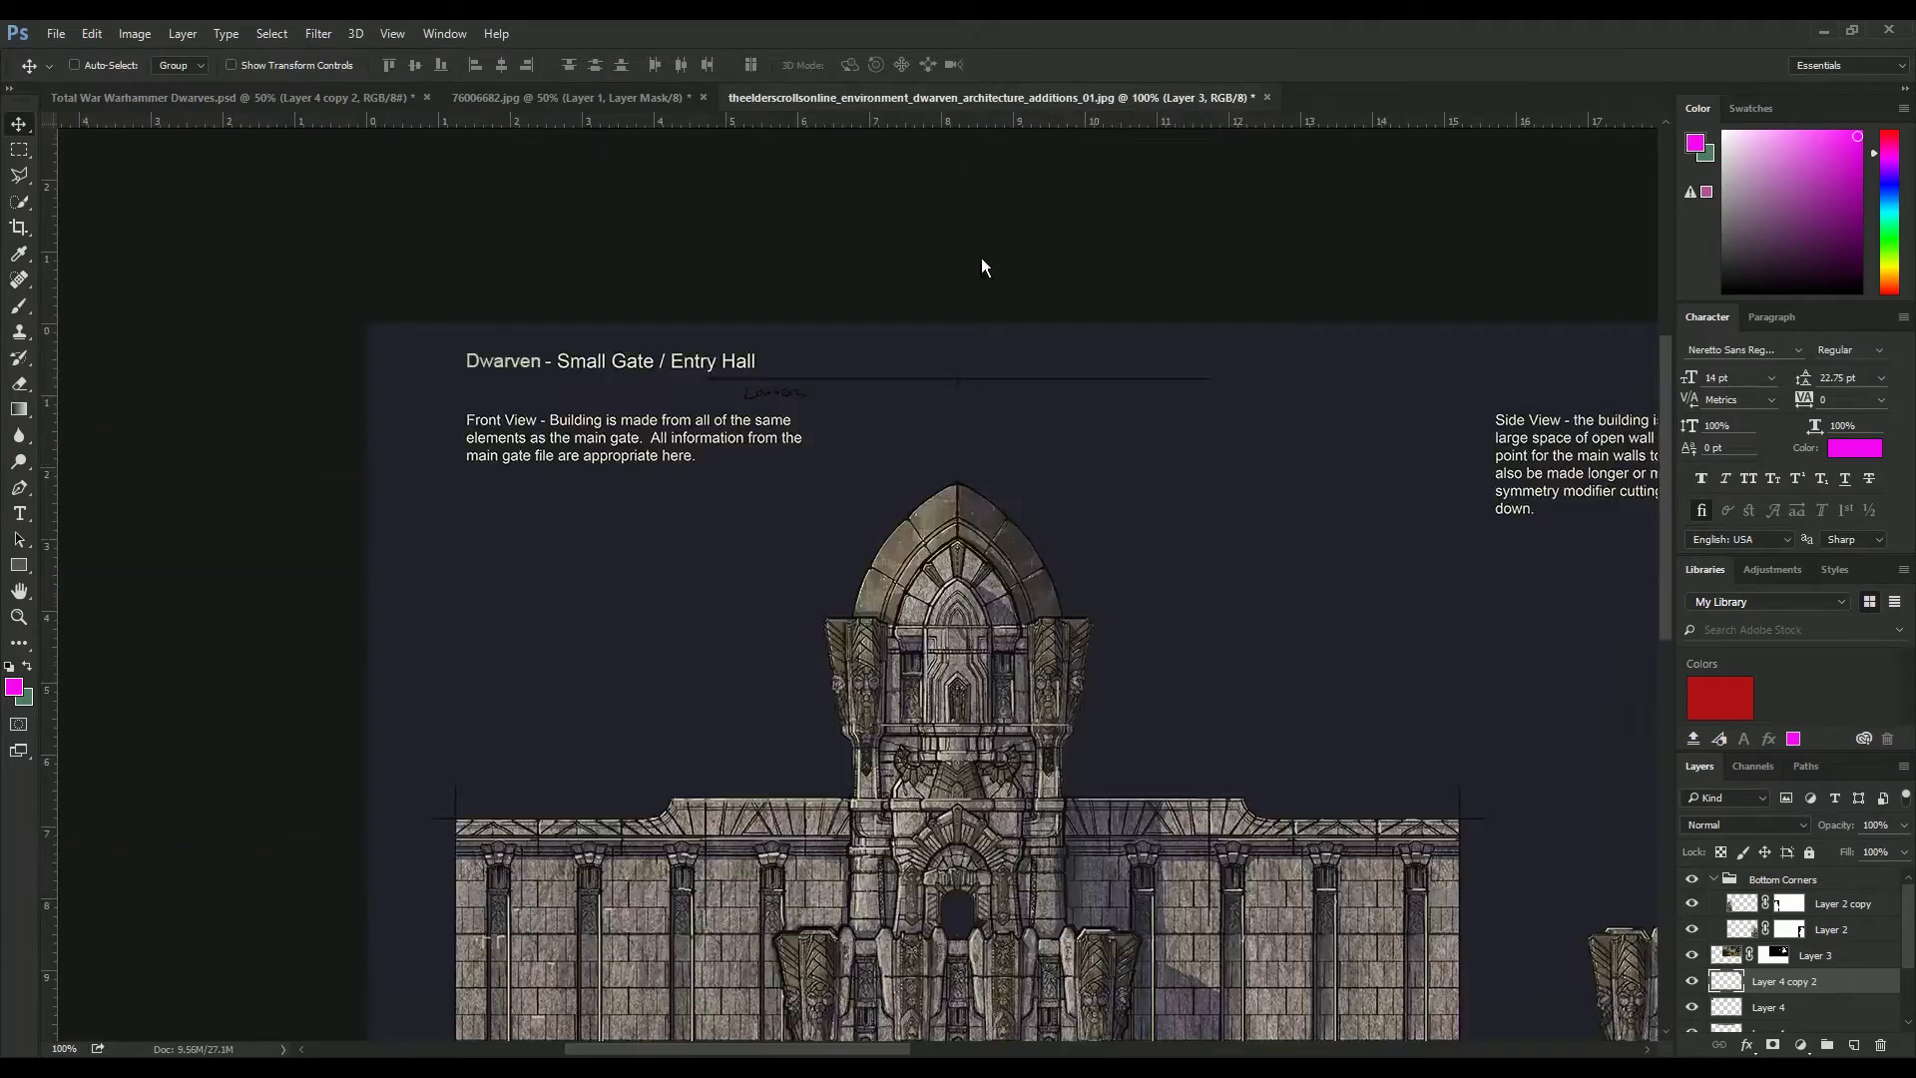
scroll(999, 550, "up", 2)
key("l")
left_click(958, 190)
scroll(1001, 720, "down", 3)
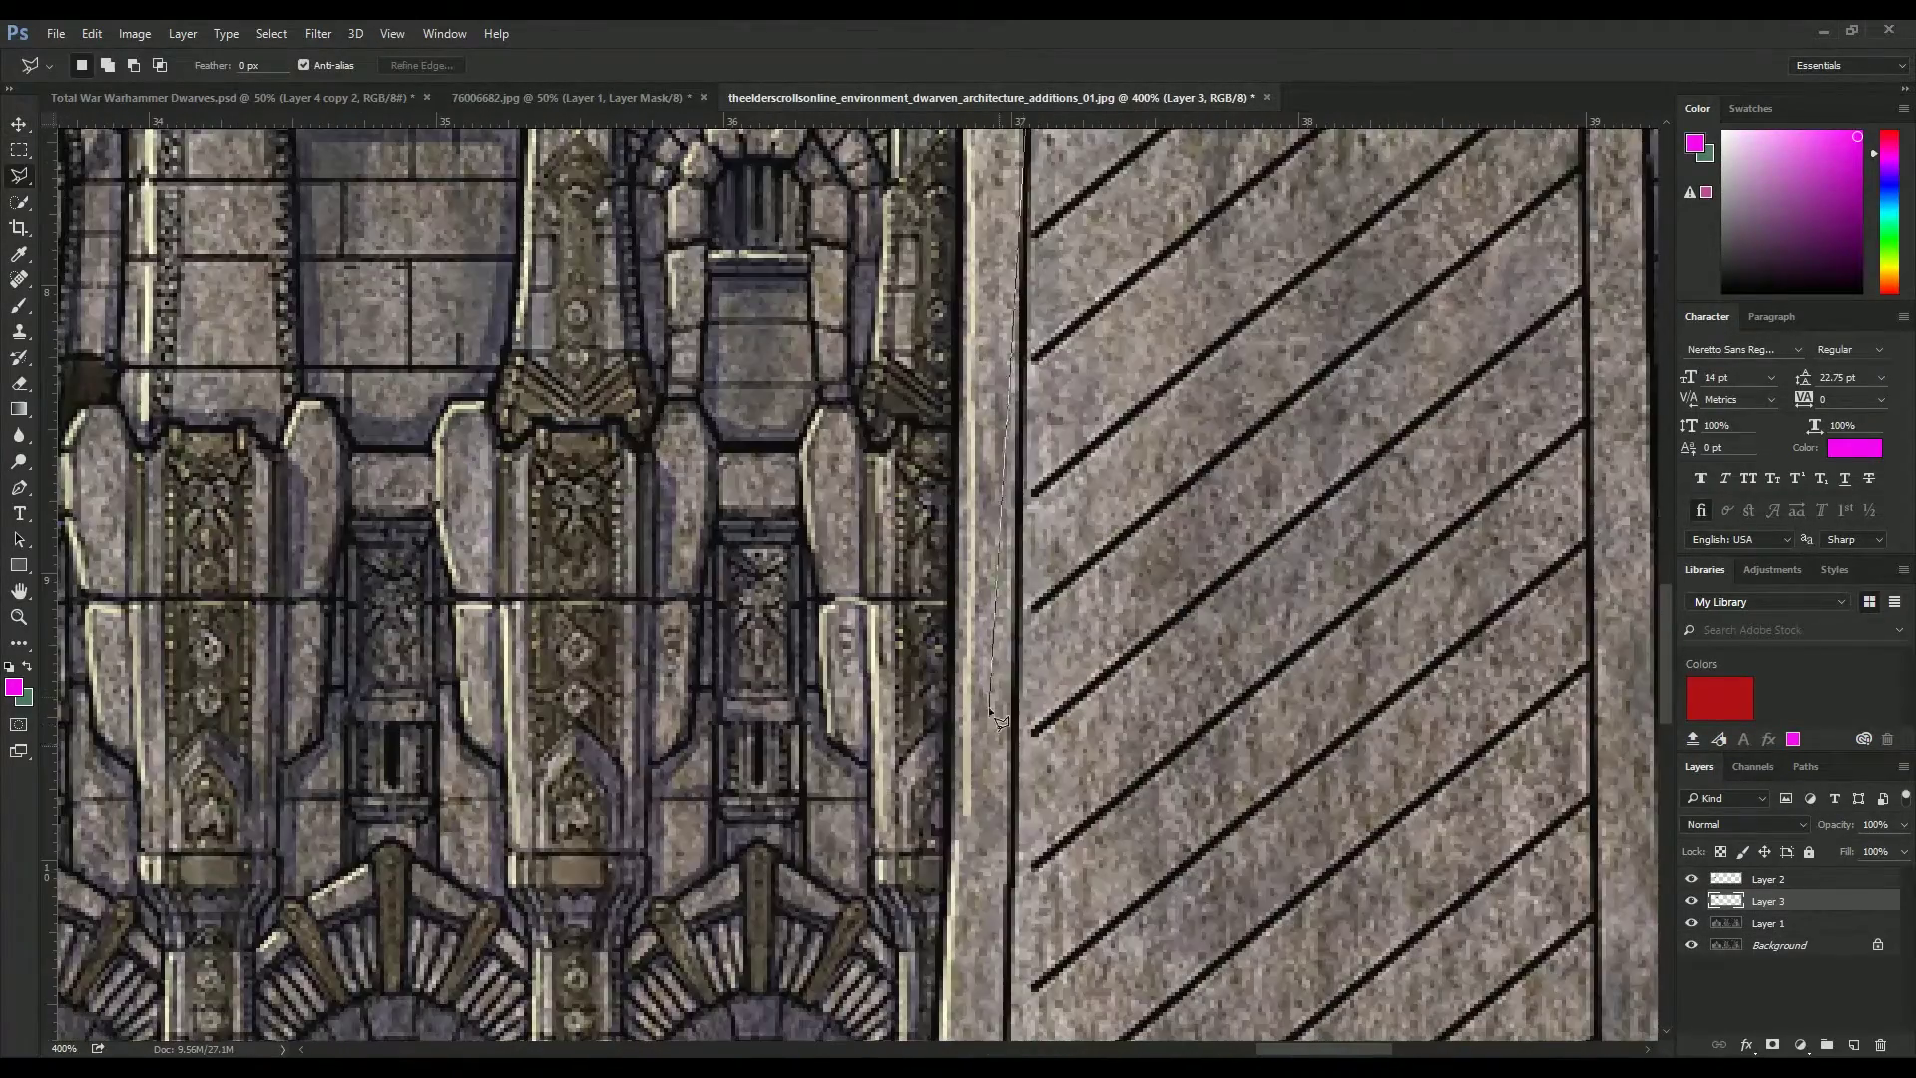
scroll(1098, 788, "down", 5)
scroll(1142, 833, "left", 1)
scroll(1087, 799, "down", 3)
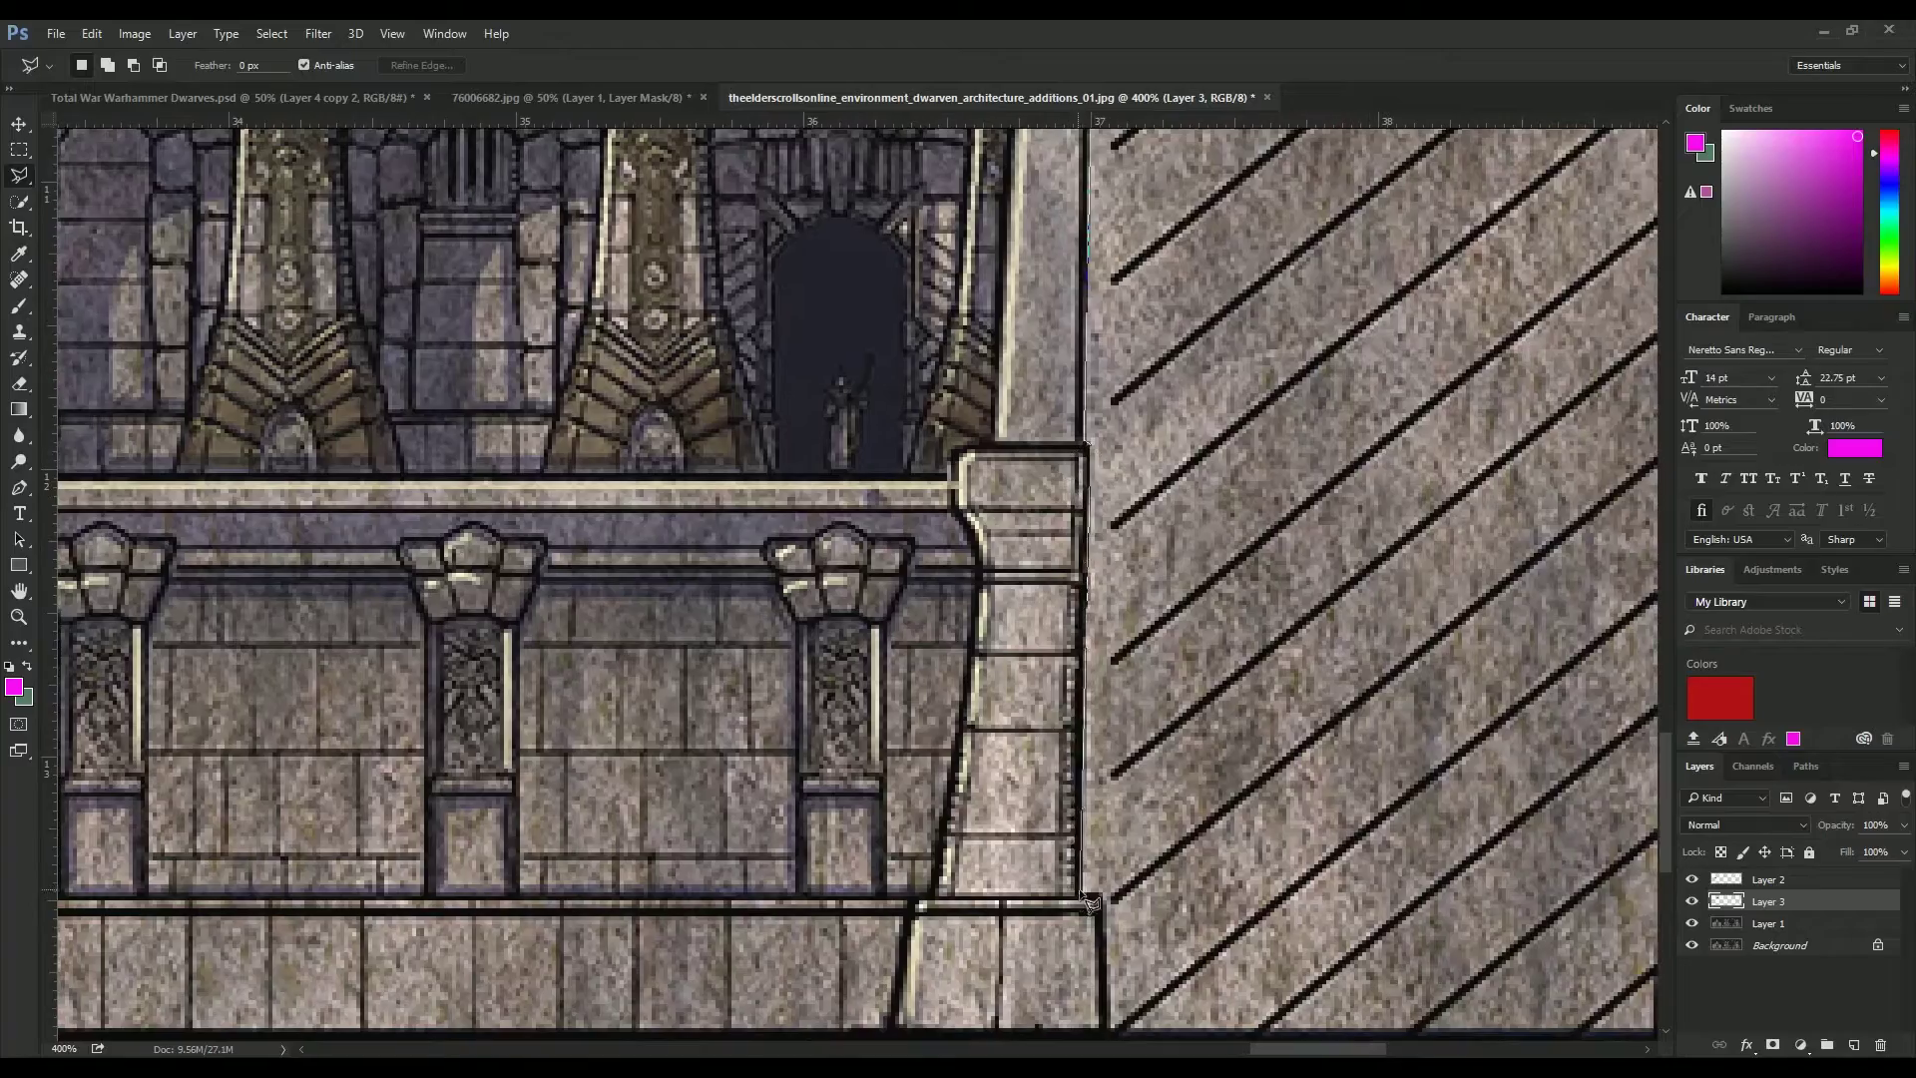
scroll(1098, 599, "down", 4)
- Continue the pillar selection around its base and up its left edge to close it at the capital
left_click(1105, 471)
left_click(888, 474)
scroll(879, 497, "up", 3)
left_click(899, 740)
left_click(952, 401)
left_click(932, 339)
scroll(938, 300, "up", 6)
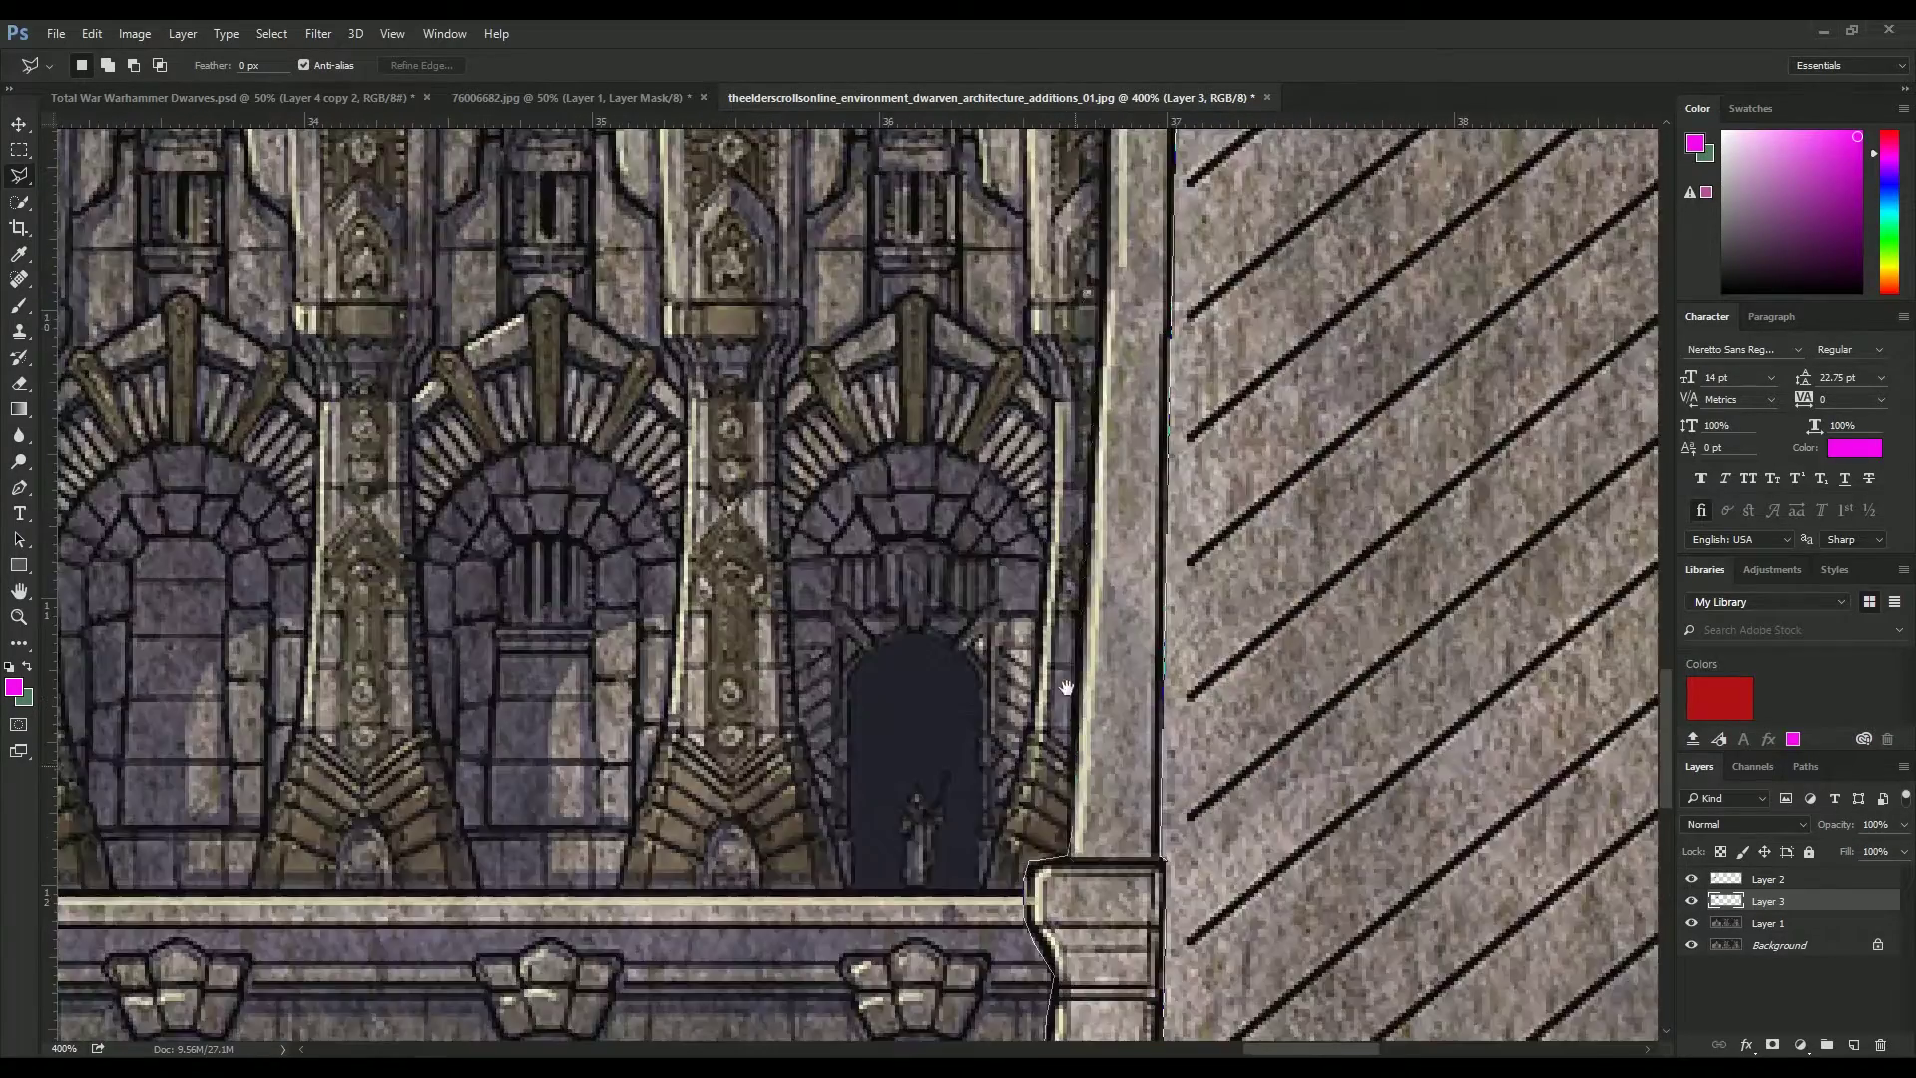
scroll(1098, 599, "left", 1)
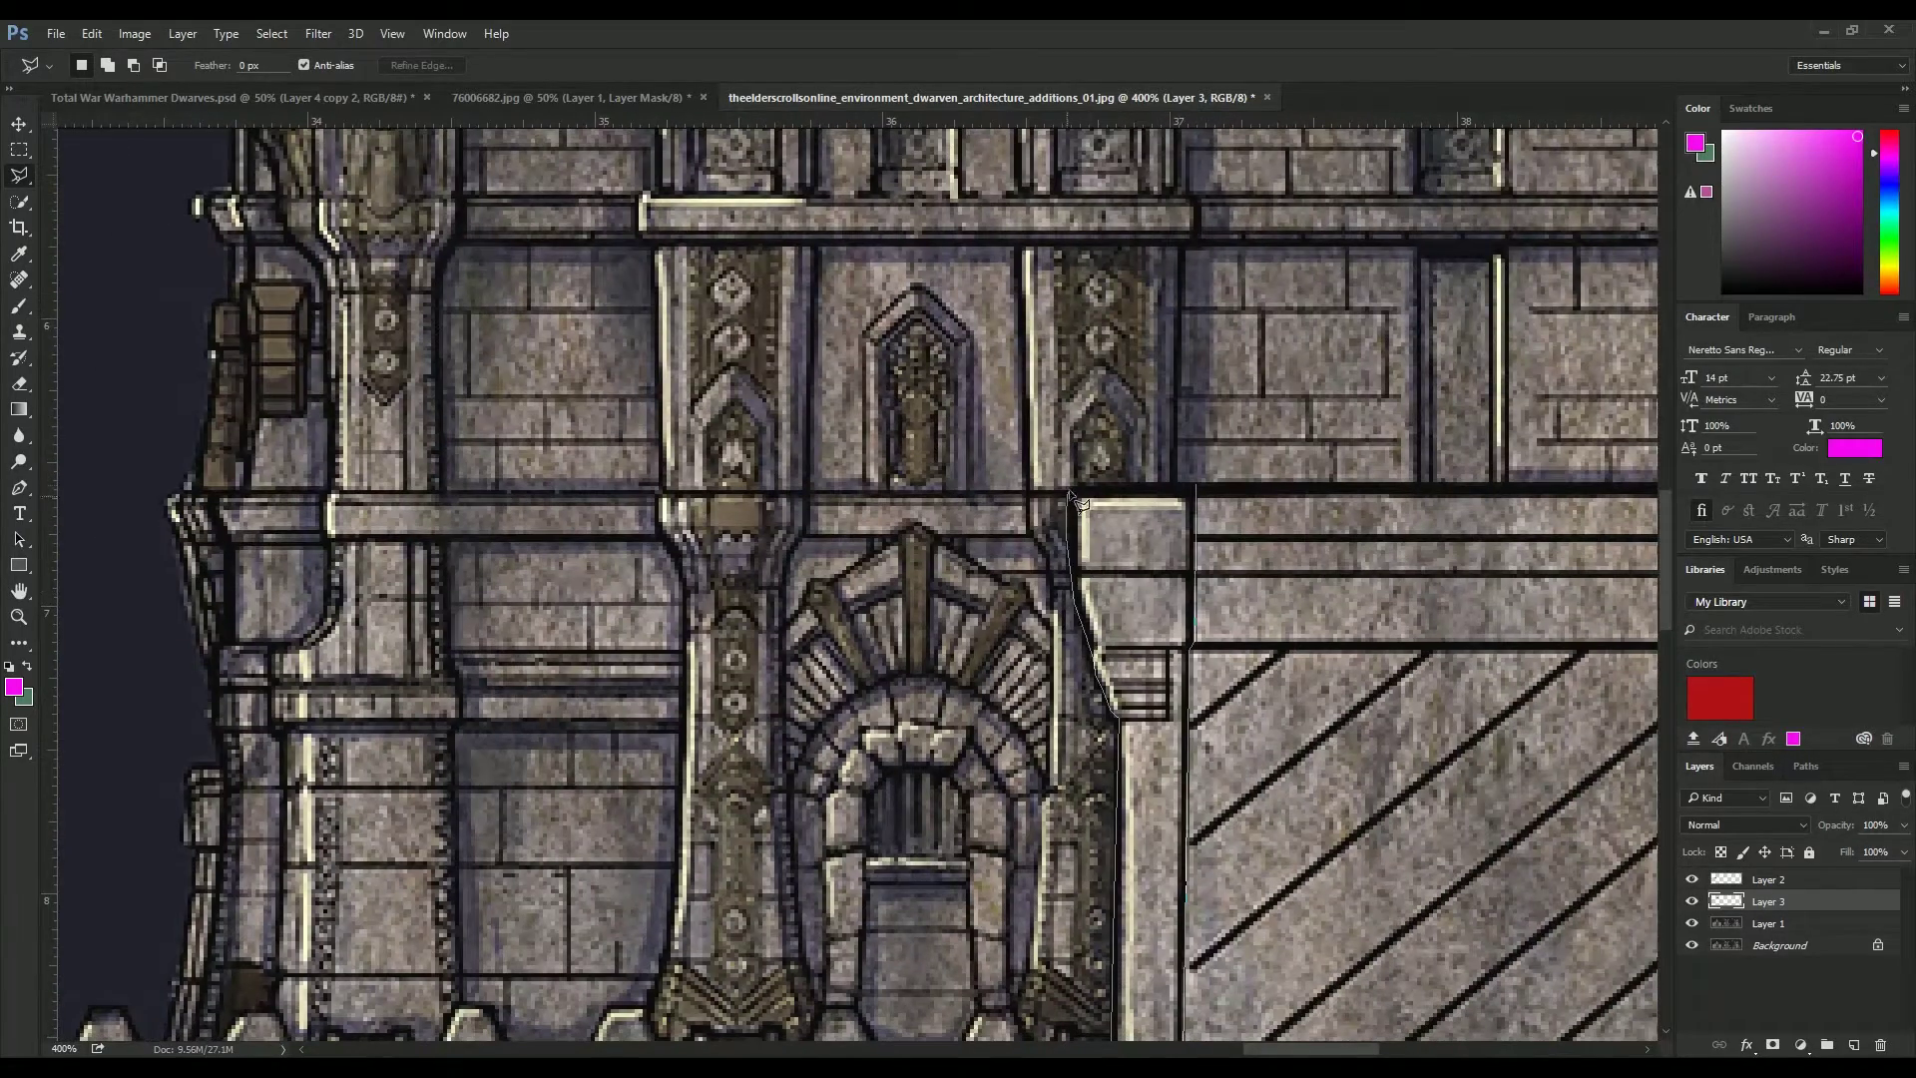
- Copy the pillar to a new layer and move it into the banner at the right edge, beneath the top right corner piece
key("ctrl+j")
key("ctrl+0")
key("v")
left_click_drag(1506, 839, 544, 509)
left_click_drag(509, 584, 1332, 479)
key("ctrl+bracketleft")
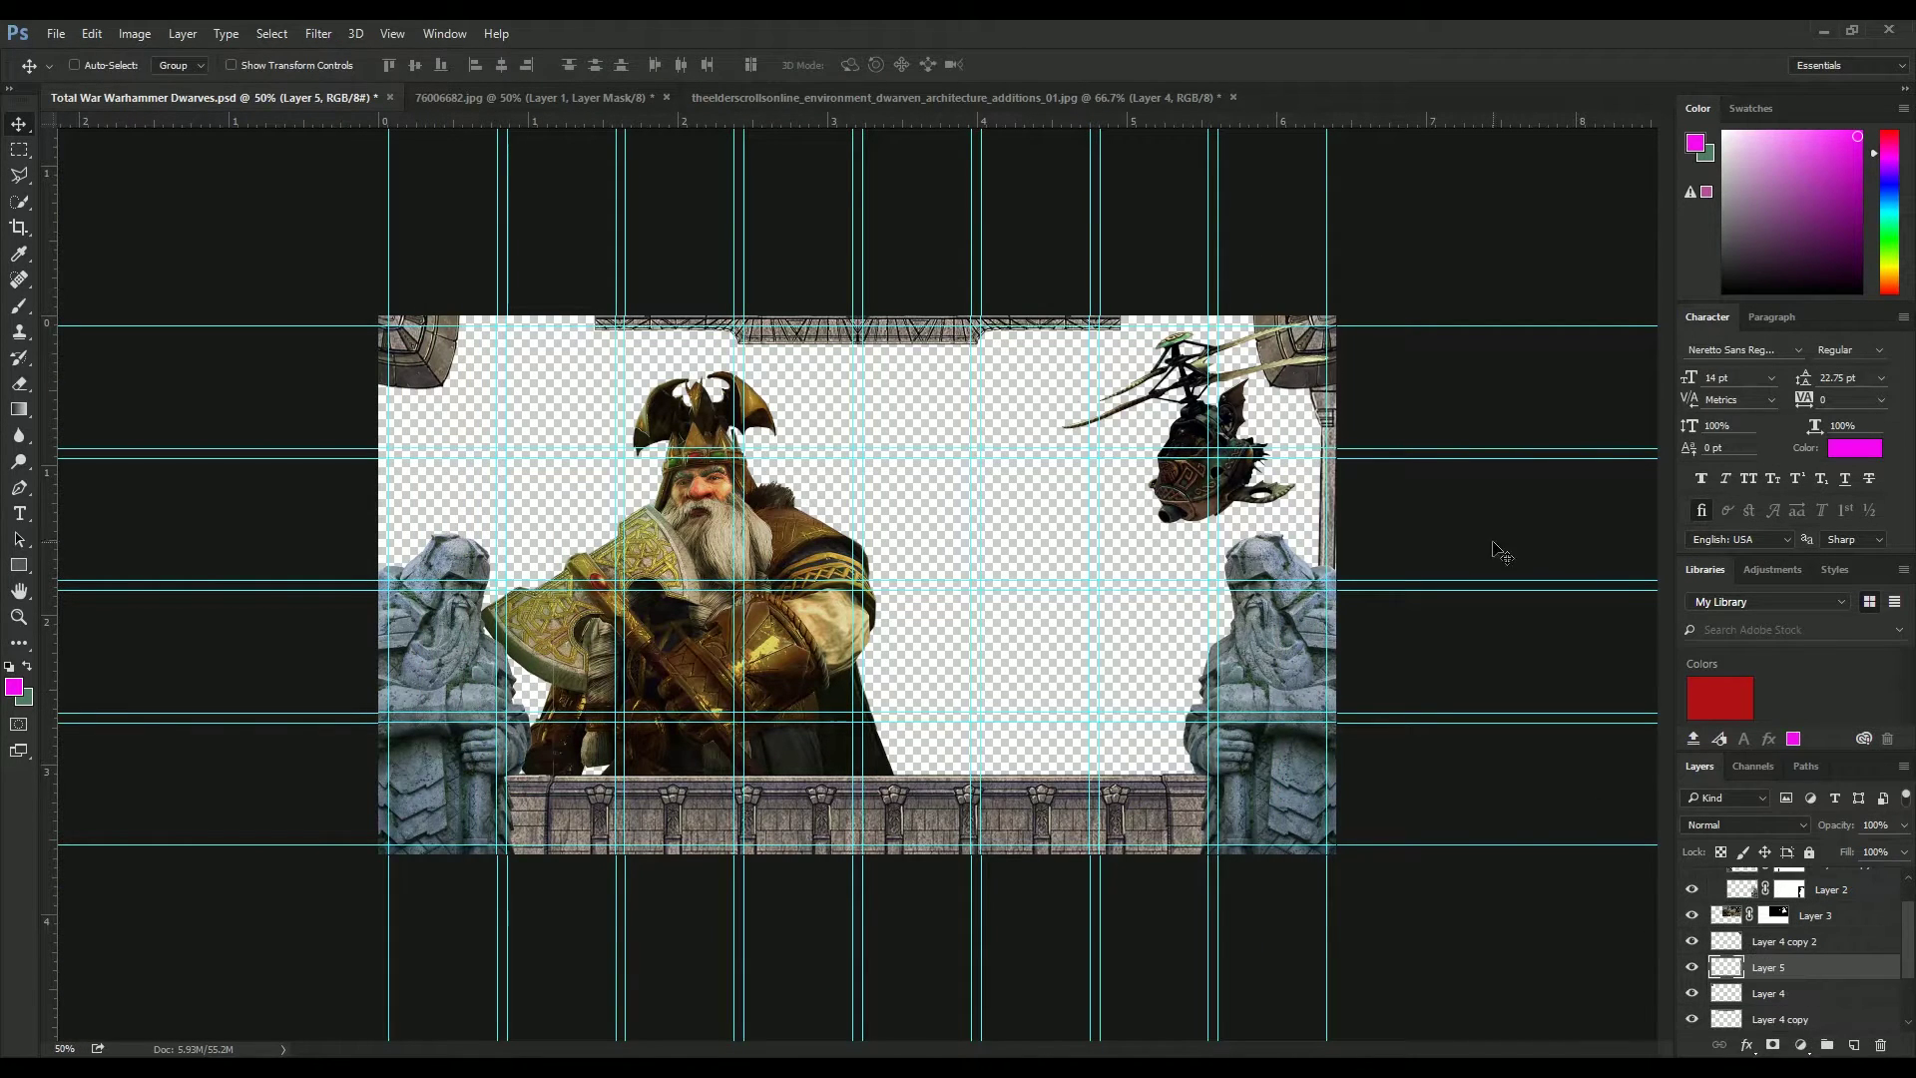
- Hide the two arch corner pieces, send the pillar below Layer 4 and stretch it to about 841 px tall
left_click(1691, 993)
left_click(1692, 942)
key("ctrl+bracketleft")
key("ctrl+plus")
key("ctrl+t")
key("ctrl+0")
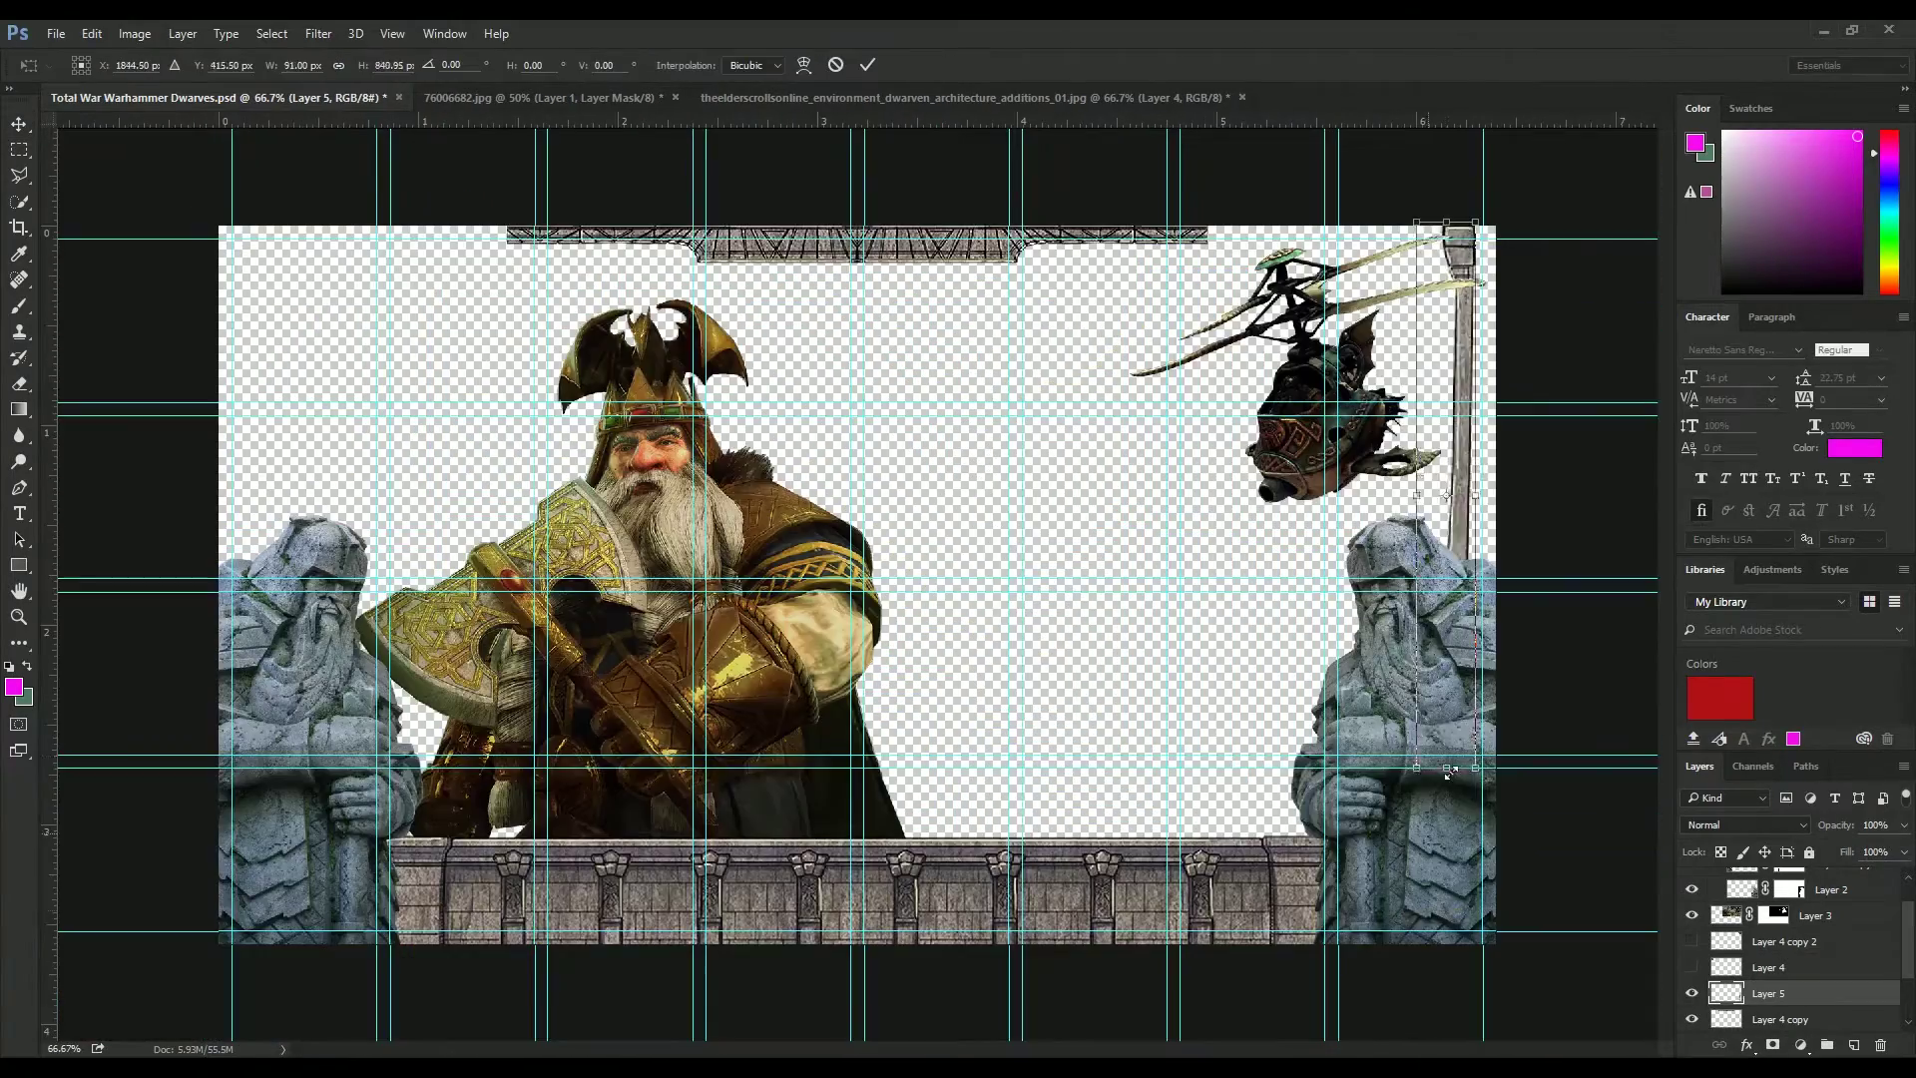
key("Return")
- Clone stone texture over the dark outline on the lower right side of the pillar with the Clone Stamp
key("s")
key("ctrl+plus")
key("ctrl+plus")
left_click(1228, 885, "alt")
left_click_drag(1250, 890, 1241, 649)
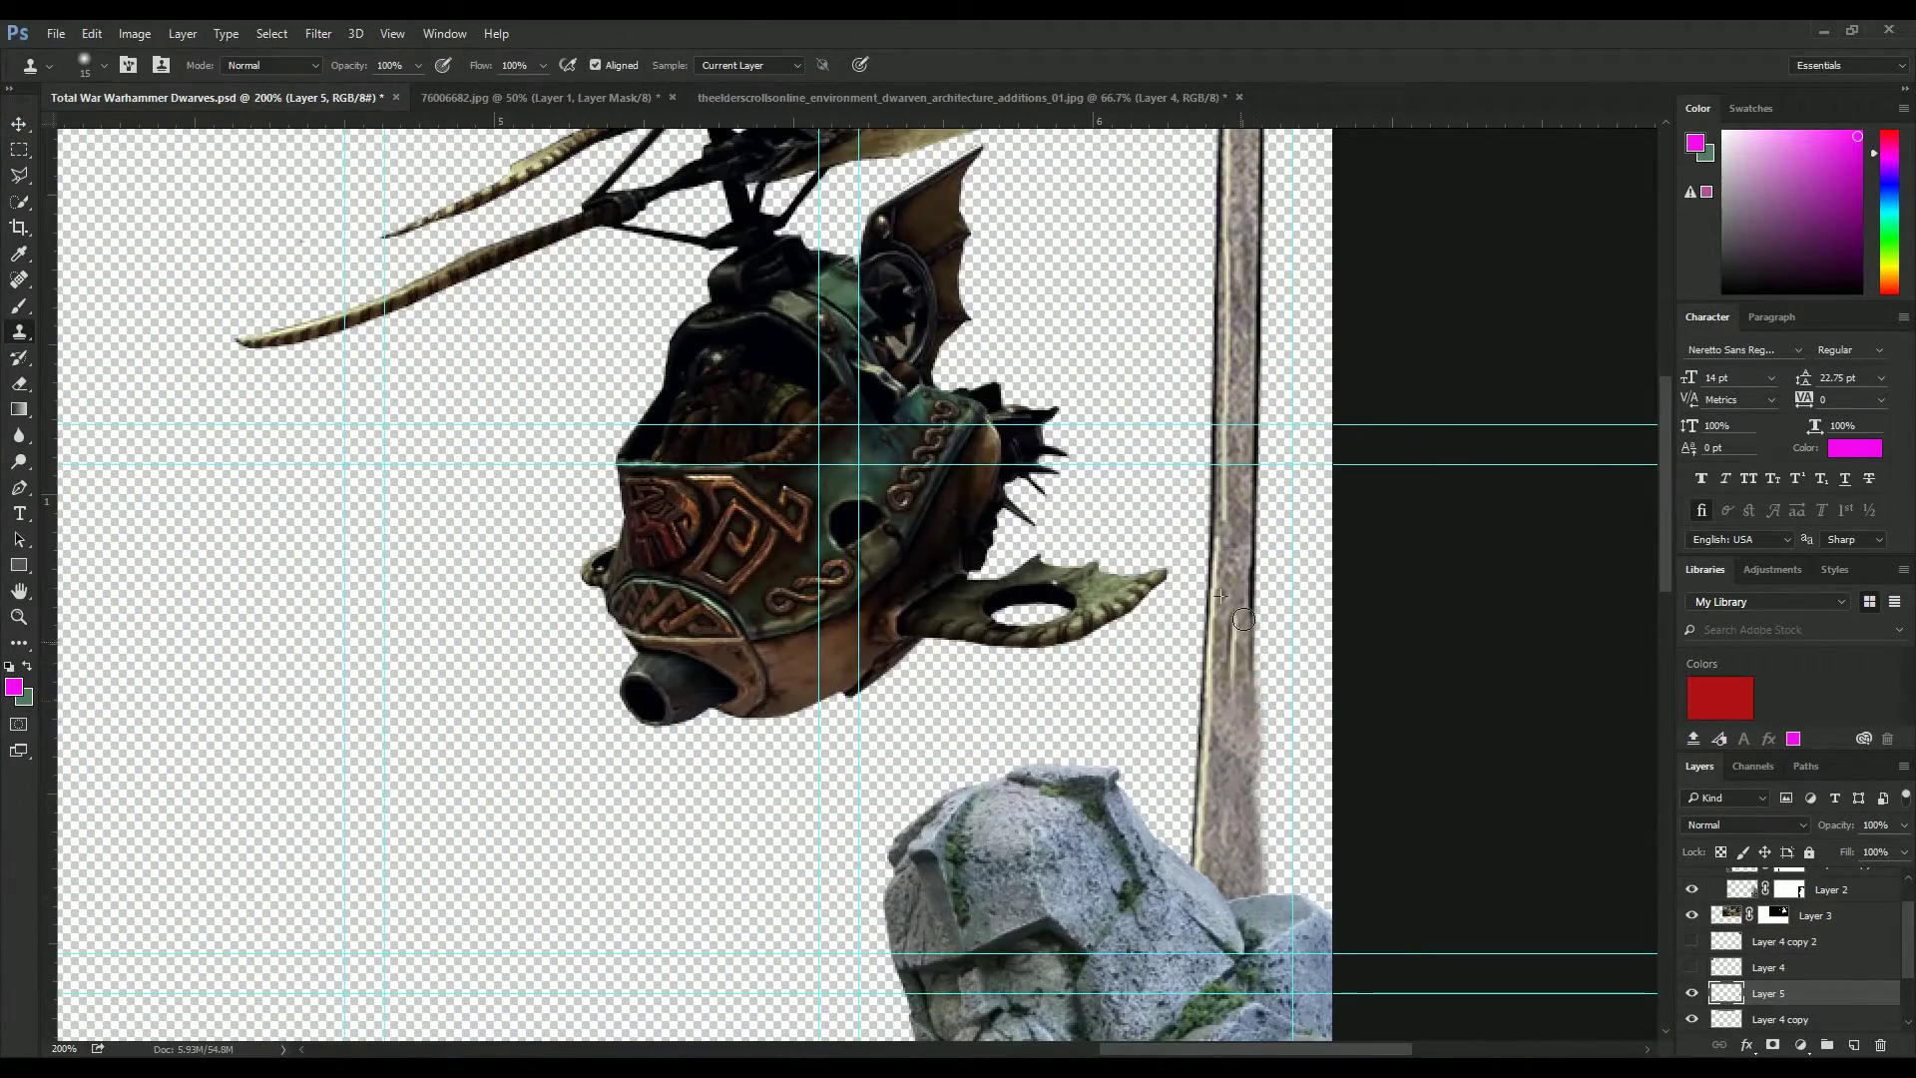
scroll(1218, 631, "up", 2)
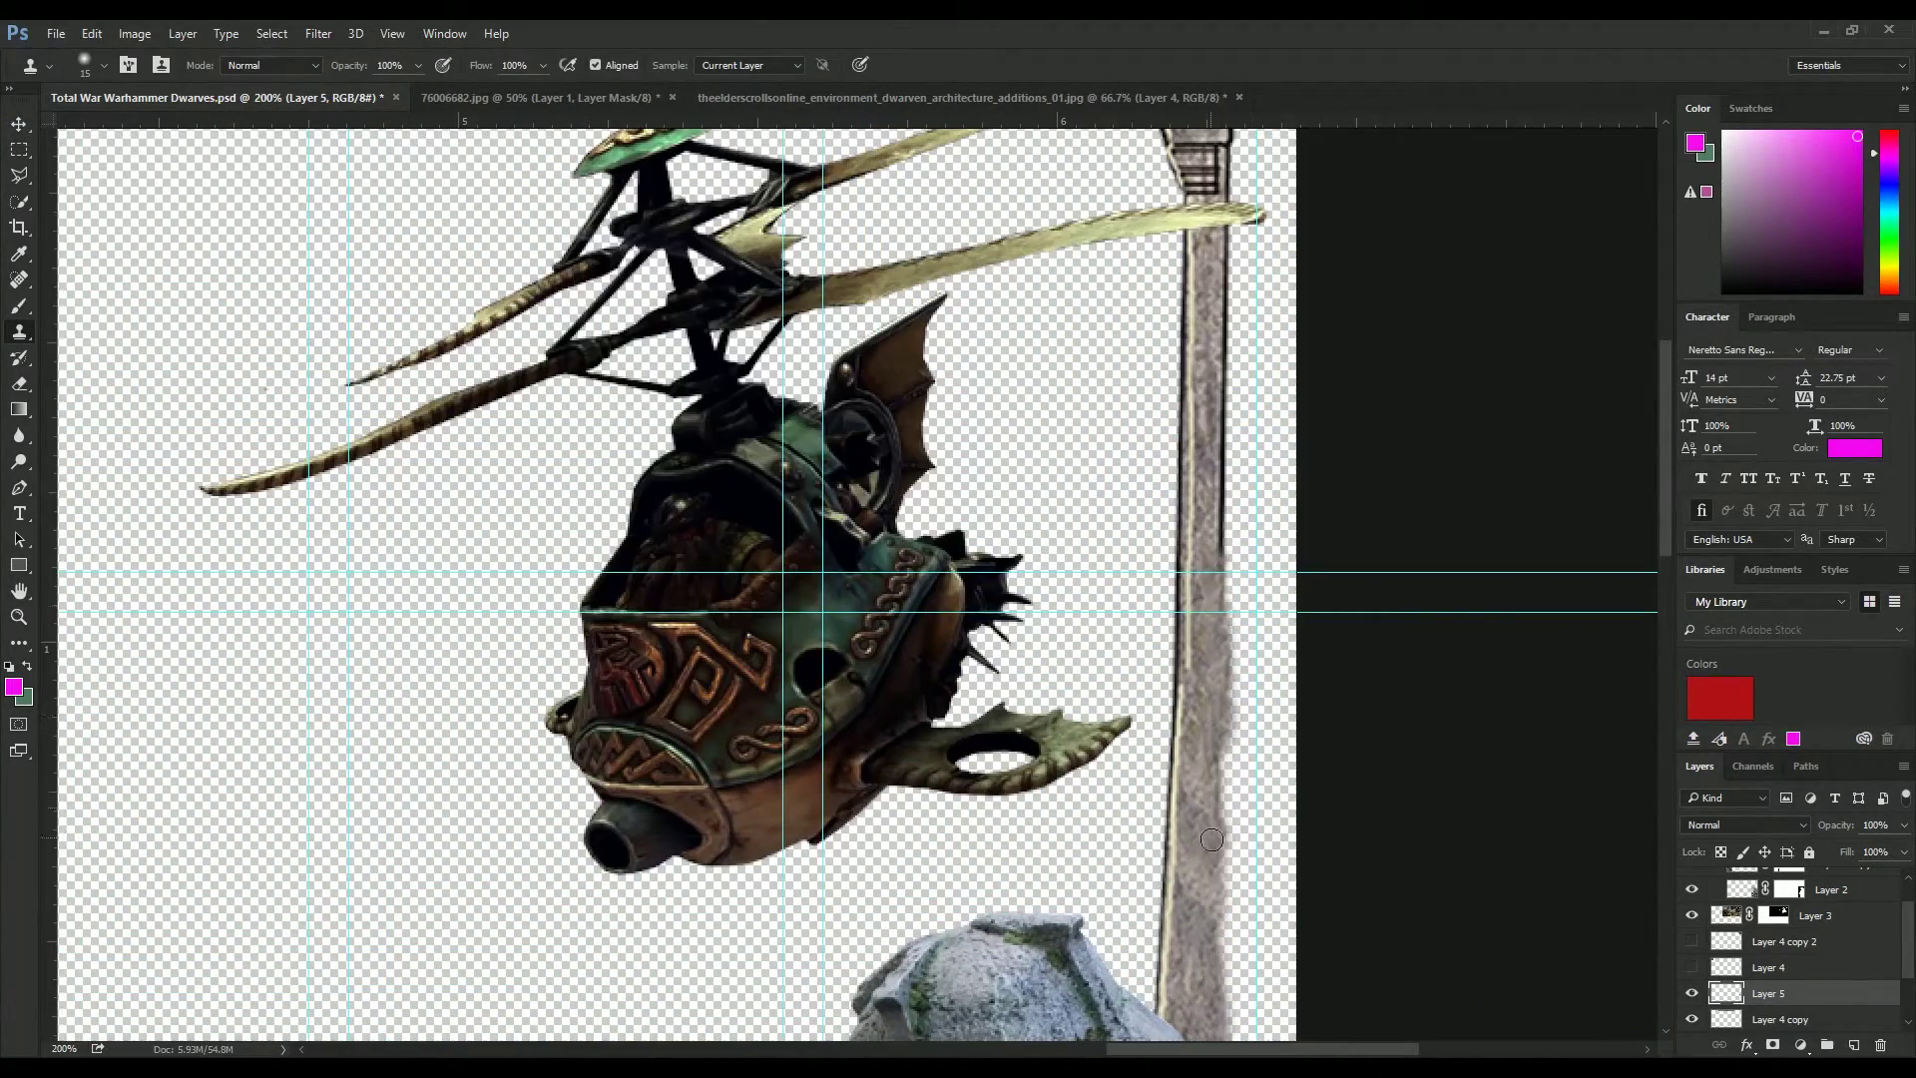
- Clone stone texture outward from the lower part of the right pillar to fill it out to the banner's right edge
left_click_drag(1238, 913, 1242, 749)
left_click(1210, 701, "alt")
scroll(1237, 729, "down", 2)
mouse_move(1183, 903)
left_mouse_down()
mouse_move(1148, 798)
mouse_move(1197, 839)
mouse_move(1137, 781)
left_mouse_up()
mouse_move(1188, 848)
left_mouse_down()
mouse_move(1164, 754)
mouse_move(1198, 638)
left_mouse_up()
left_click_drag(1167, 758, 1203, 598)
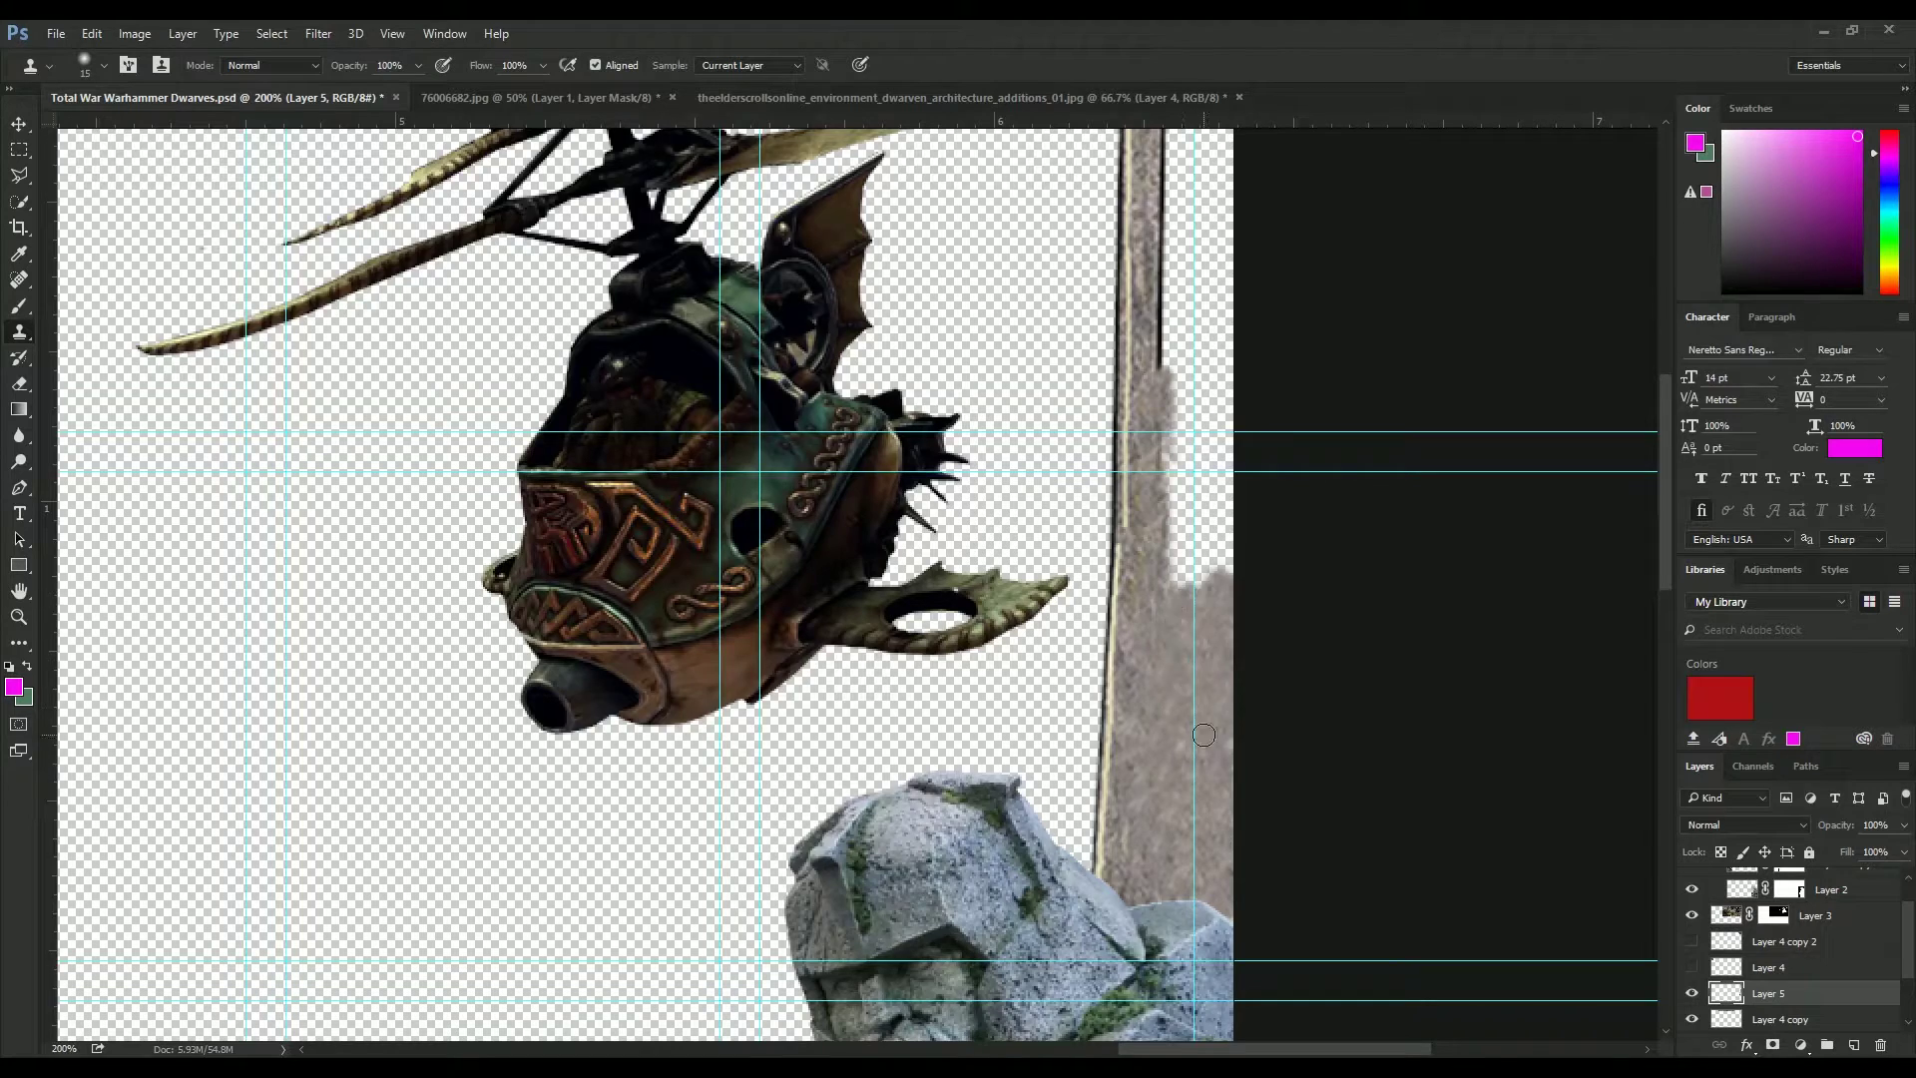
- Continue cloning stone up the right pillar, covering its dark outline and filling the gap to the banner edge toward the capital
scroll(1132, 755, "up", 3)
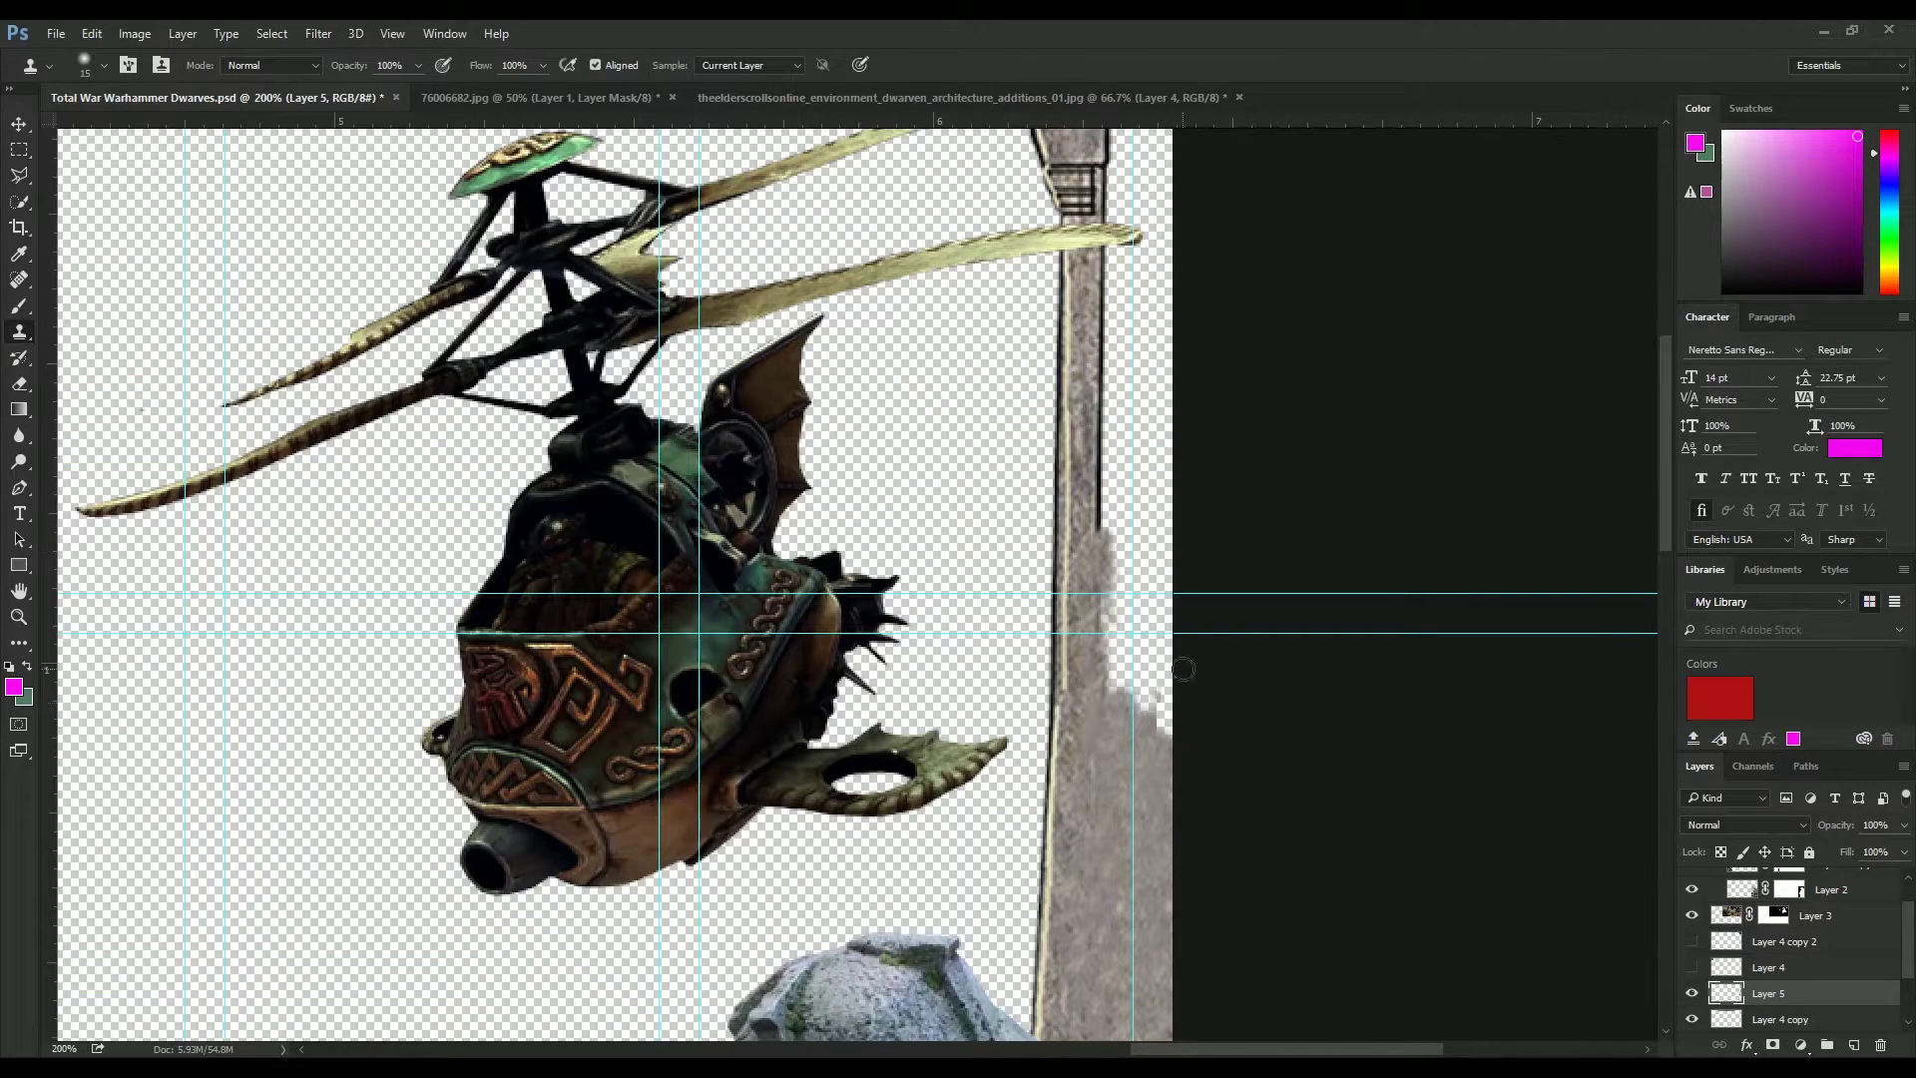
left_click(1064, 446, "alt")
mouse_move(1093, 529)
left_mouse_down()
mouse_move(1098, 269)
mouse_move(1097, 459)
left_mouse_up()
mouse_move(1146, 685)
left_mouse_down()
mouse_move(1161, 731)
mouse_move(1107, 629)
mouse_move(1117, 717)
left_mouse_up()
scroll(1114, 678, "up", 3)
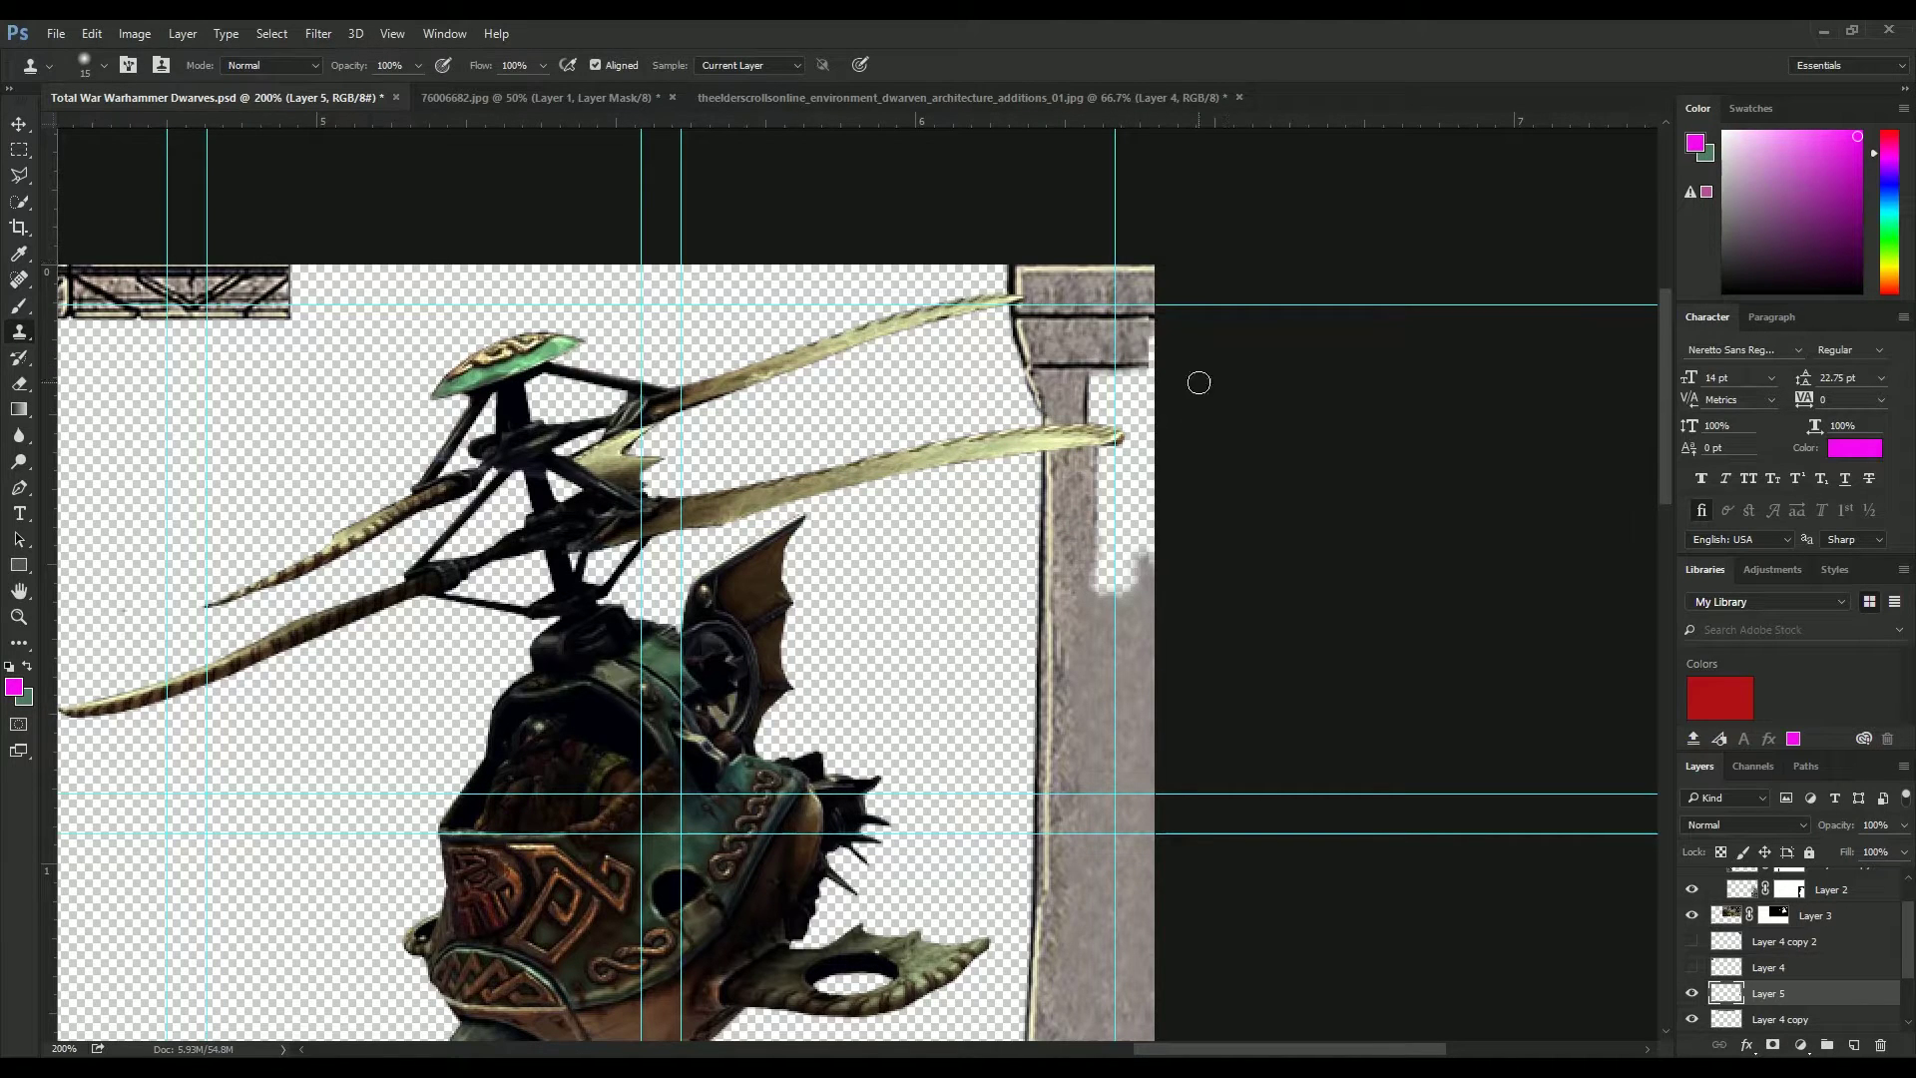
left_click_drag(1118, 598, 1123, 469)
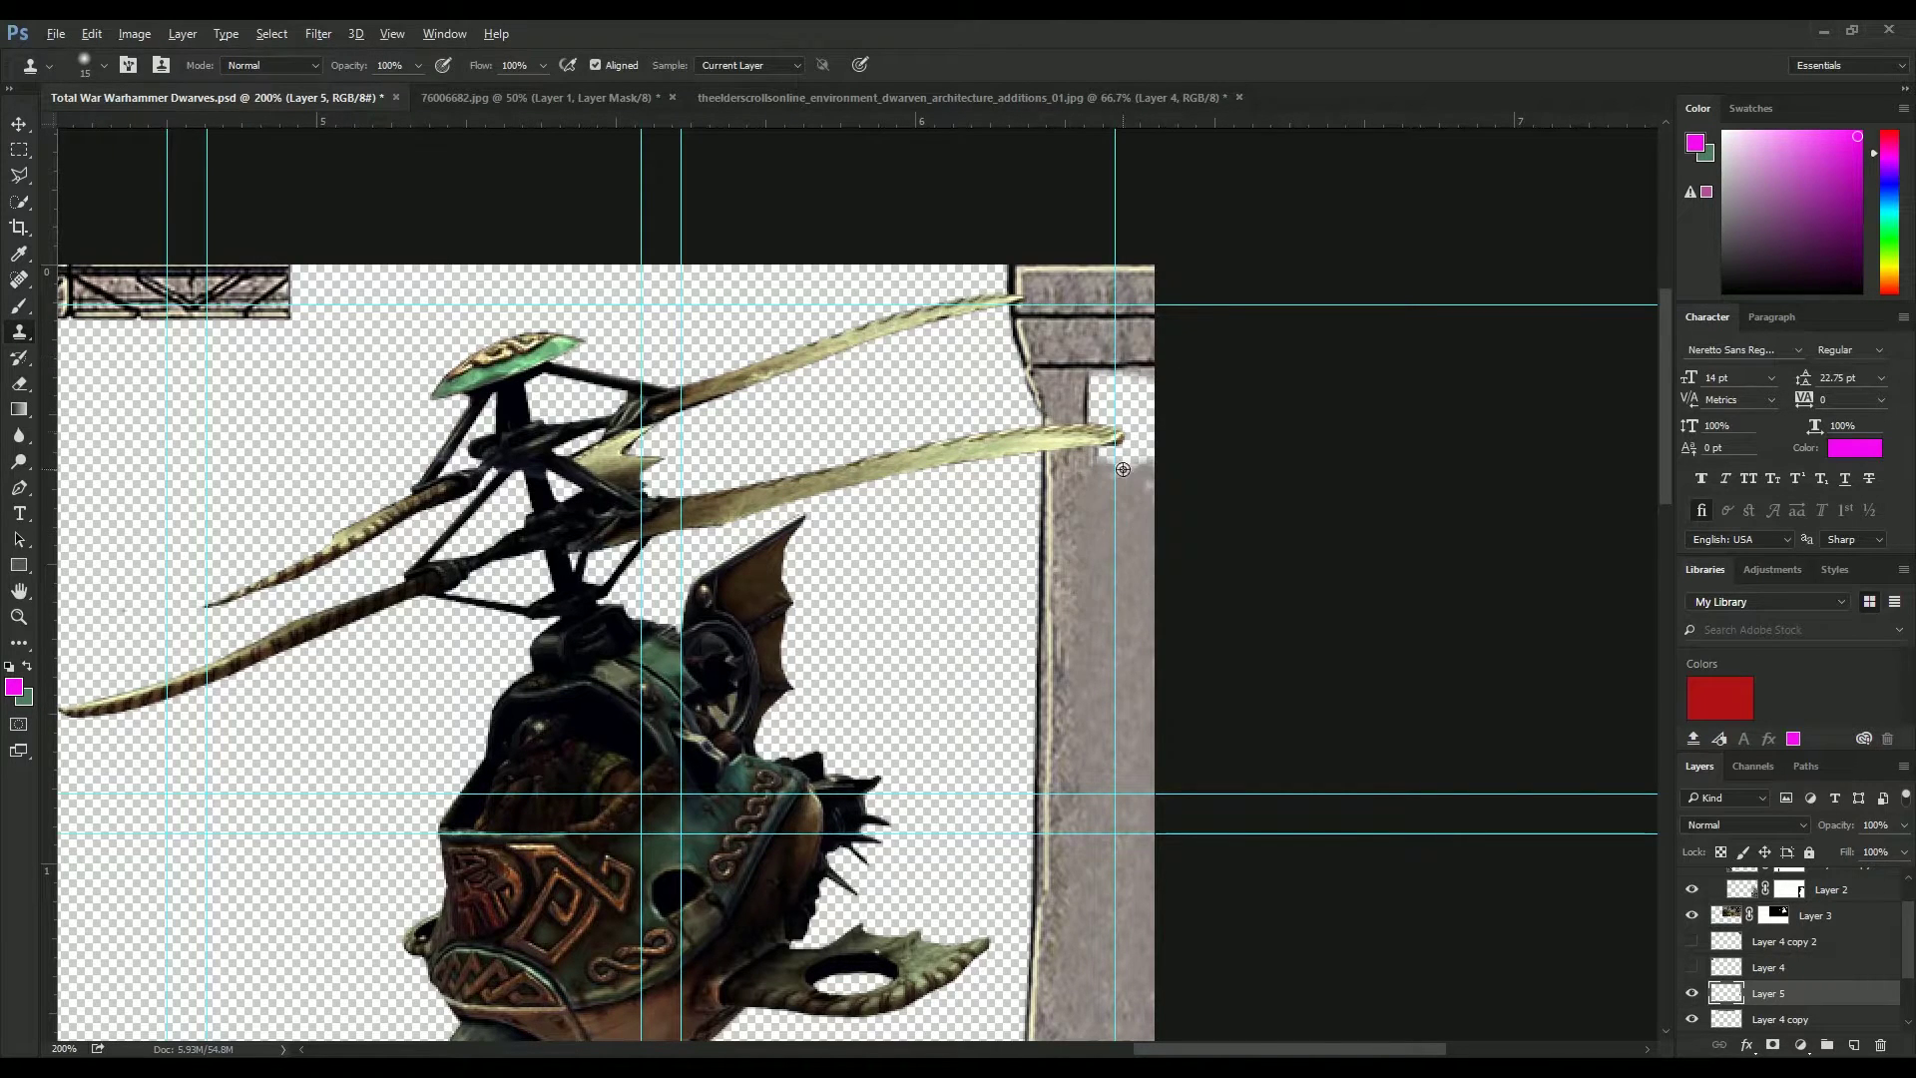
- Duplicate the finished pillar and place the mirrored copy along the banner's left edge
key("ctrl+minus")
key("ctrl+minus")
key("ctrl+minus")
key("v")
key("ctrl+j")
left_click_drag(1467, 449, 234, 449)
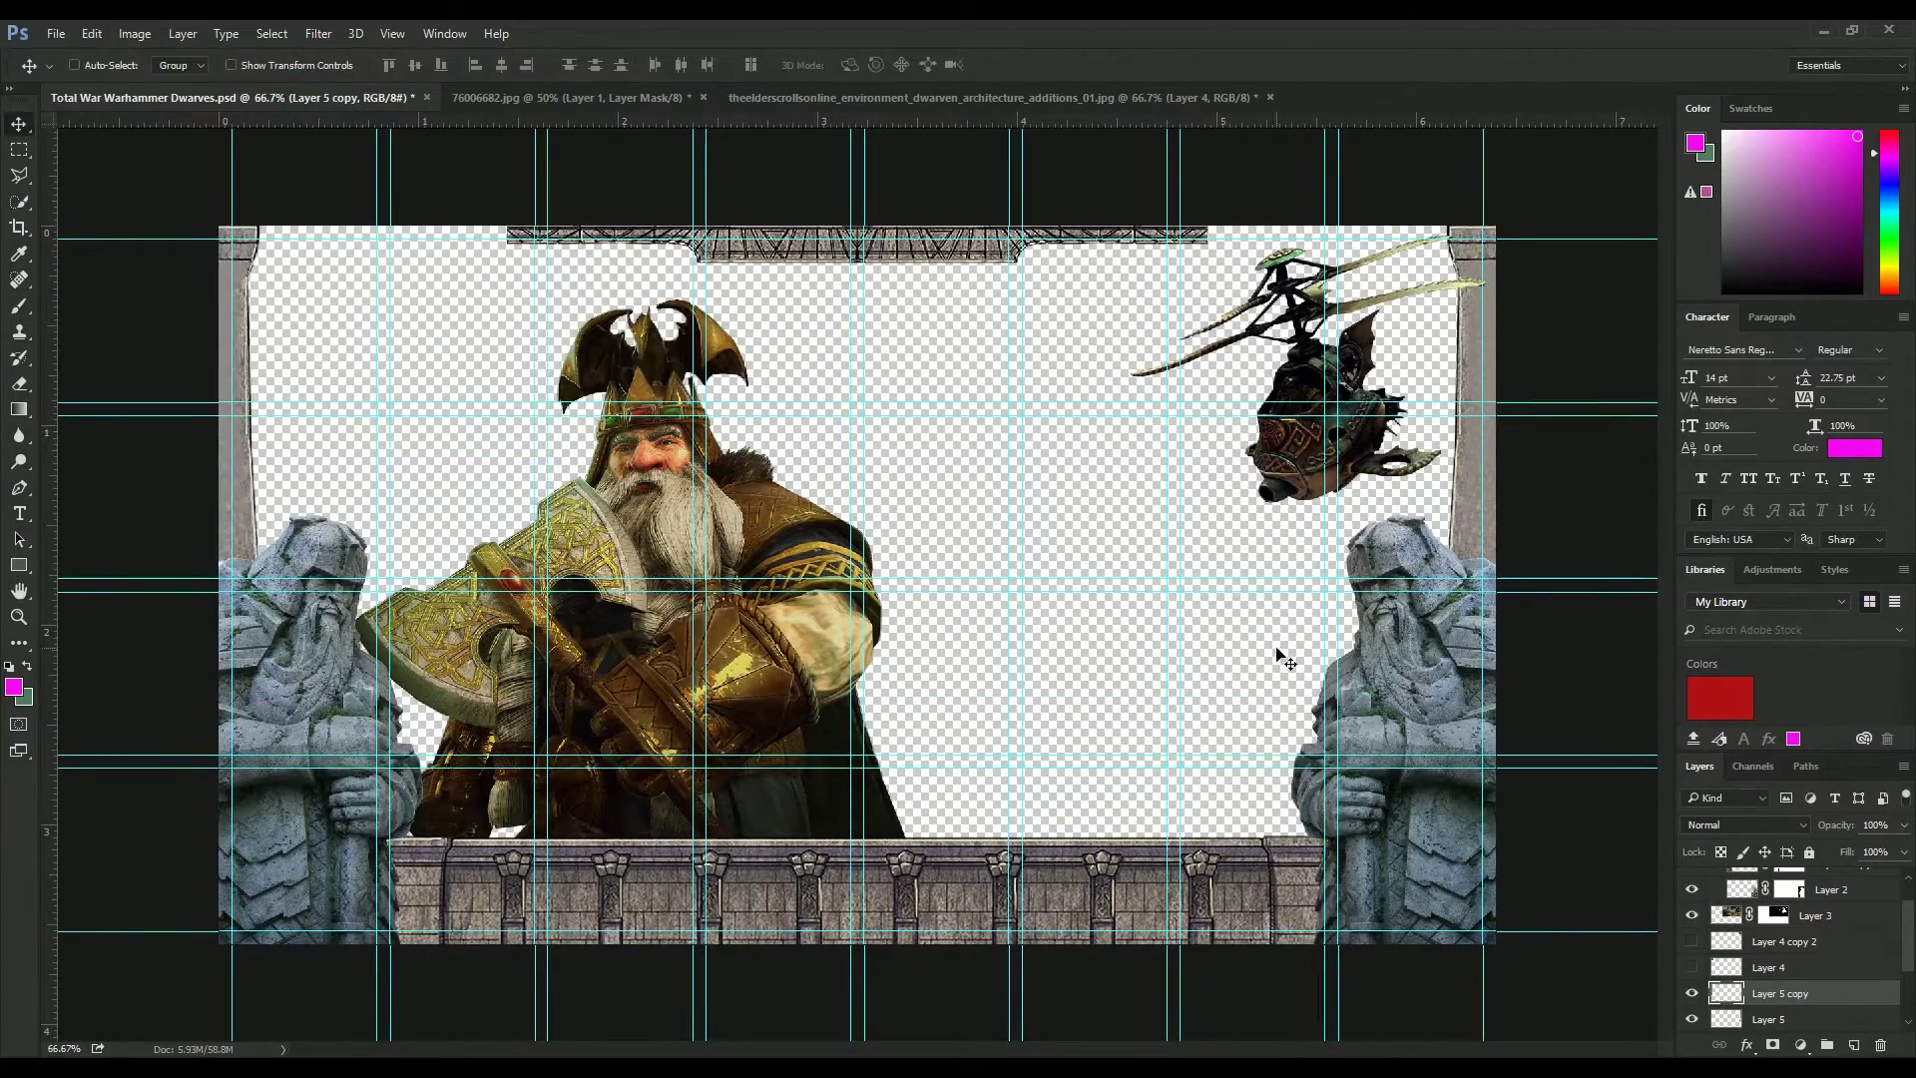
- Examine the facade and pillars in the dwarven architecture image for further frame pieces
key("ctrl+shift+Tab")
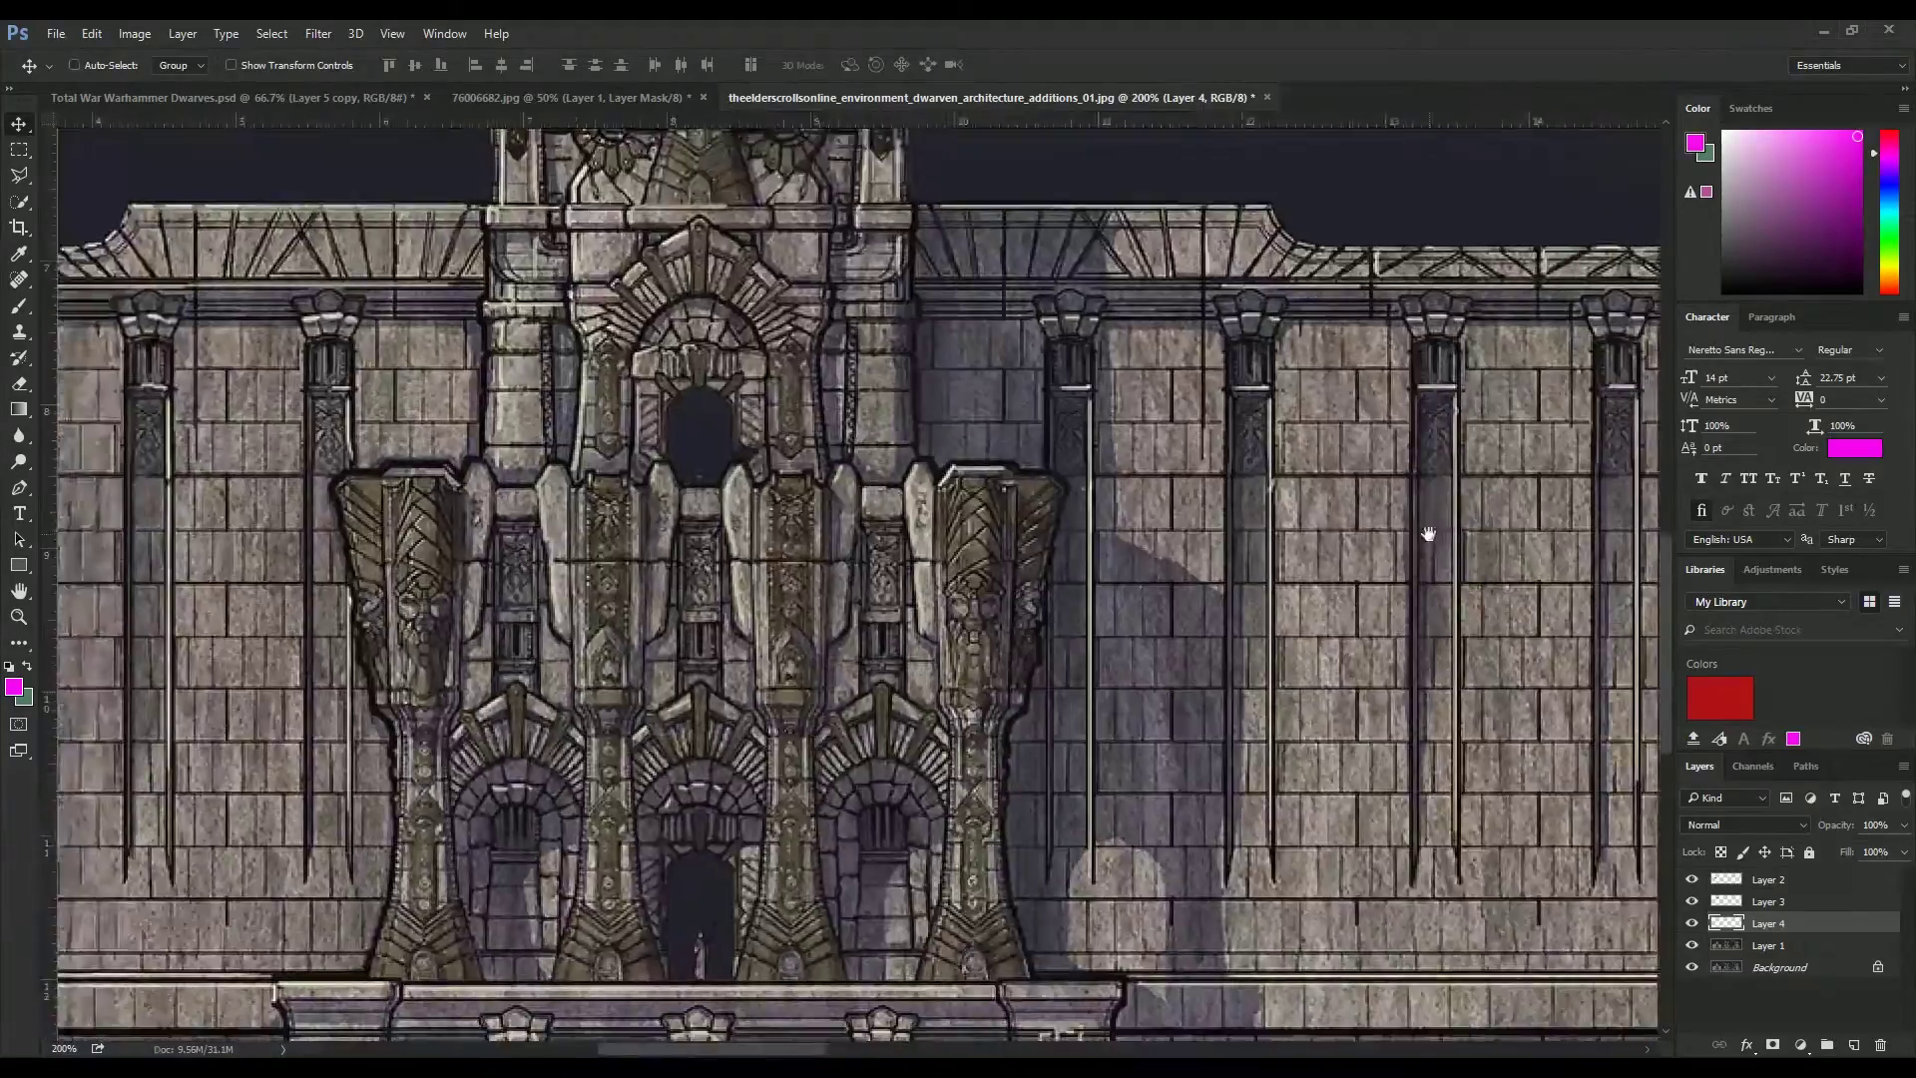
key("ctrl+plus")
key("ctrl+plus")
key("ctrl+plus")
key("ctrl+Tab")
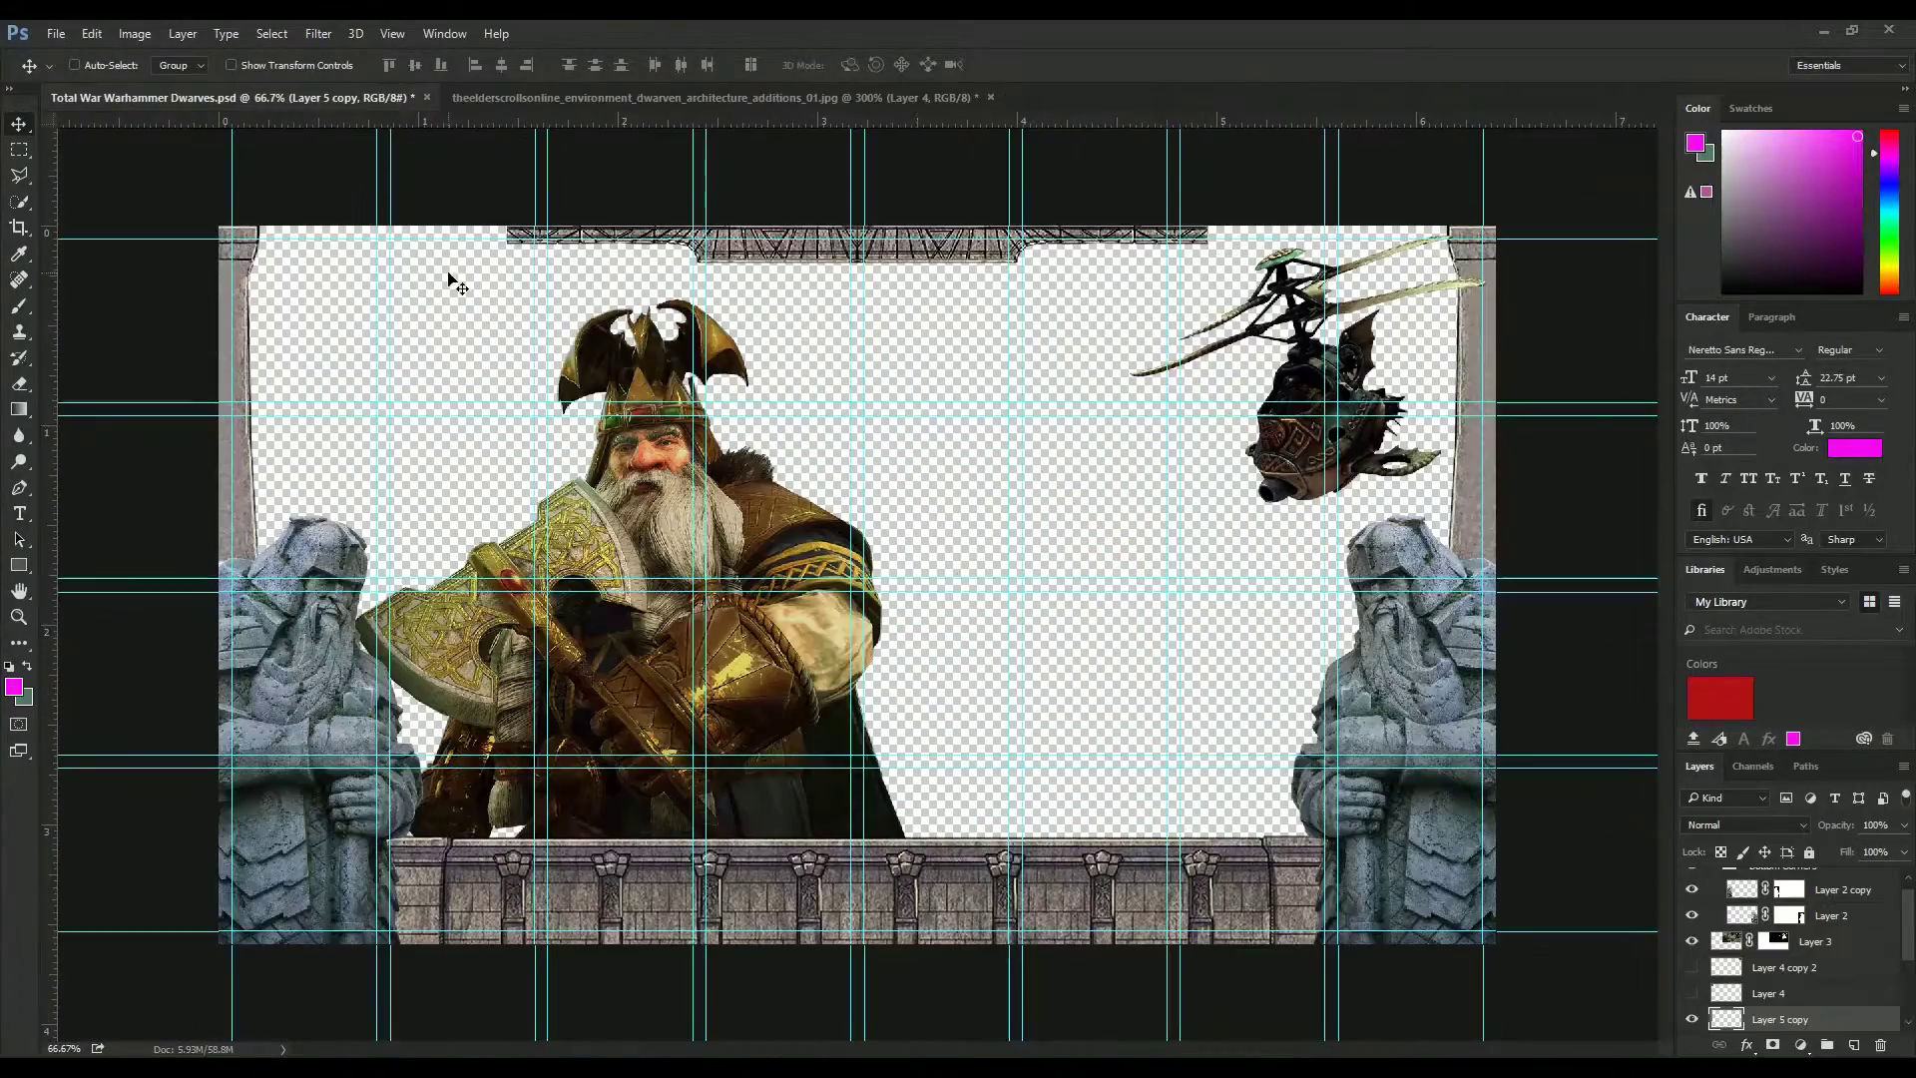
left_click(848, 105)
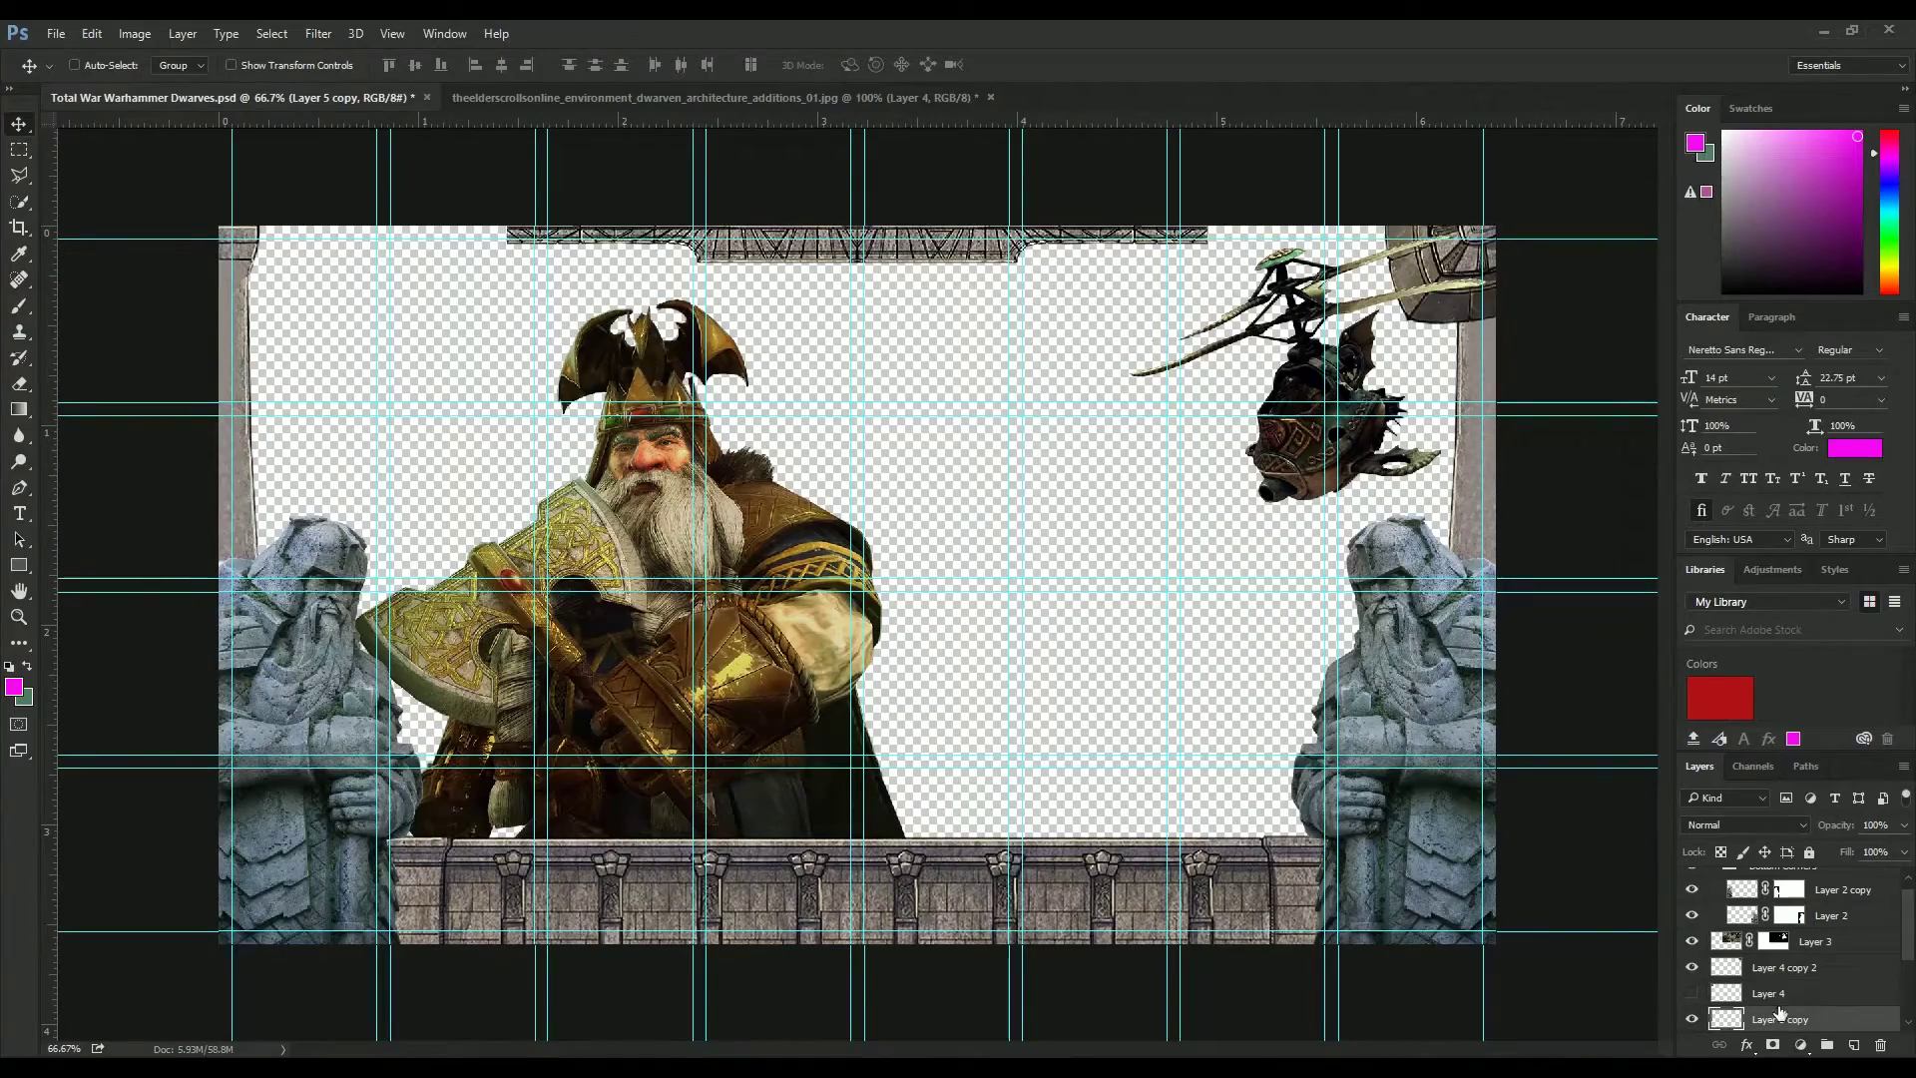
- Turn the arch corner on Layer 4 copy 2 into a pointed ornament at the top centre and rename the upper trim layer Top
left_click(1786, 967)
key("ctrl+v")
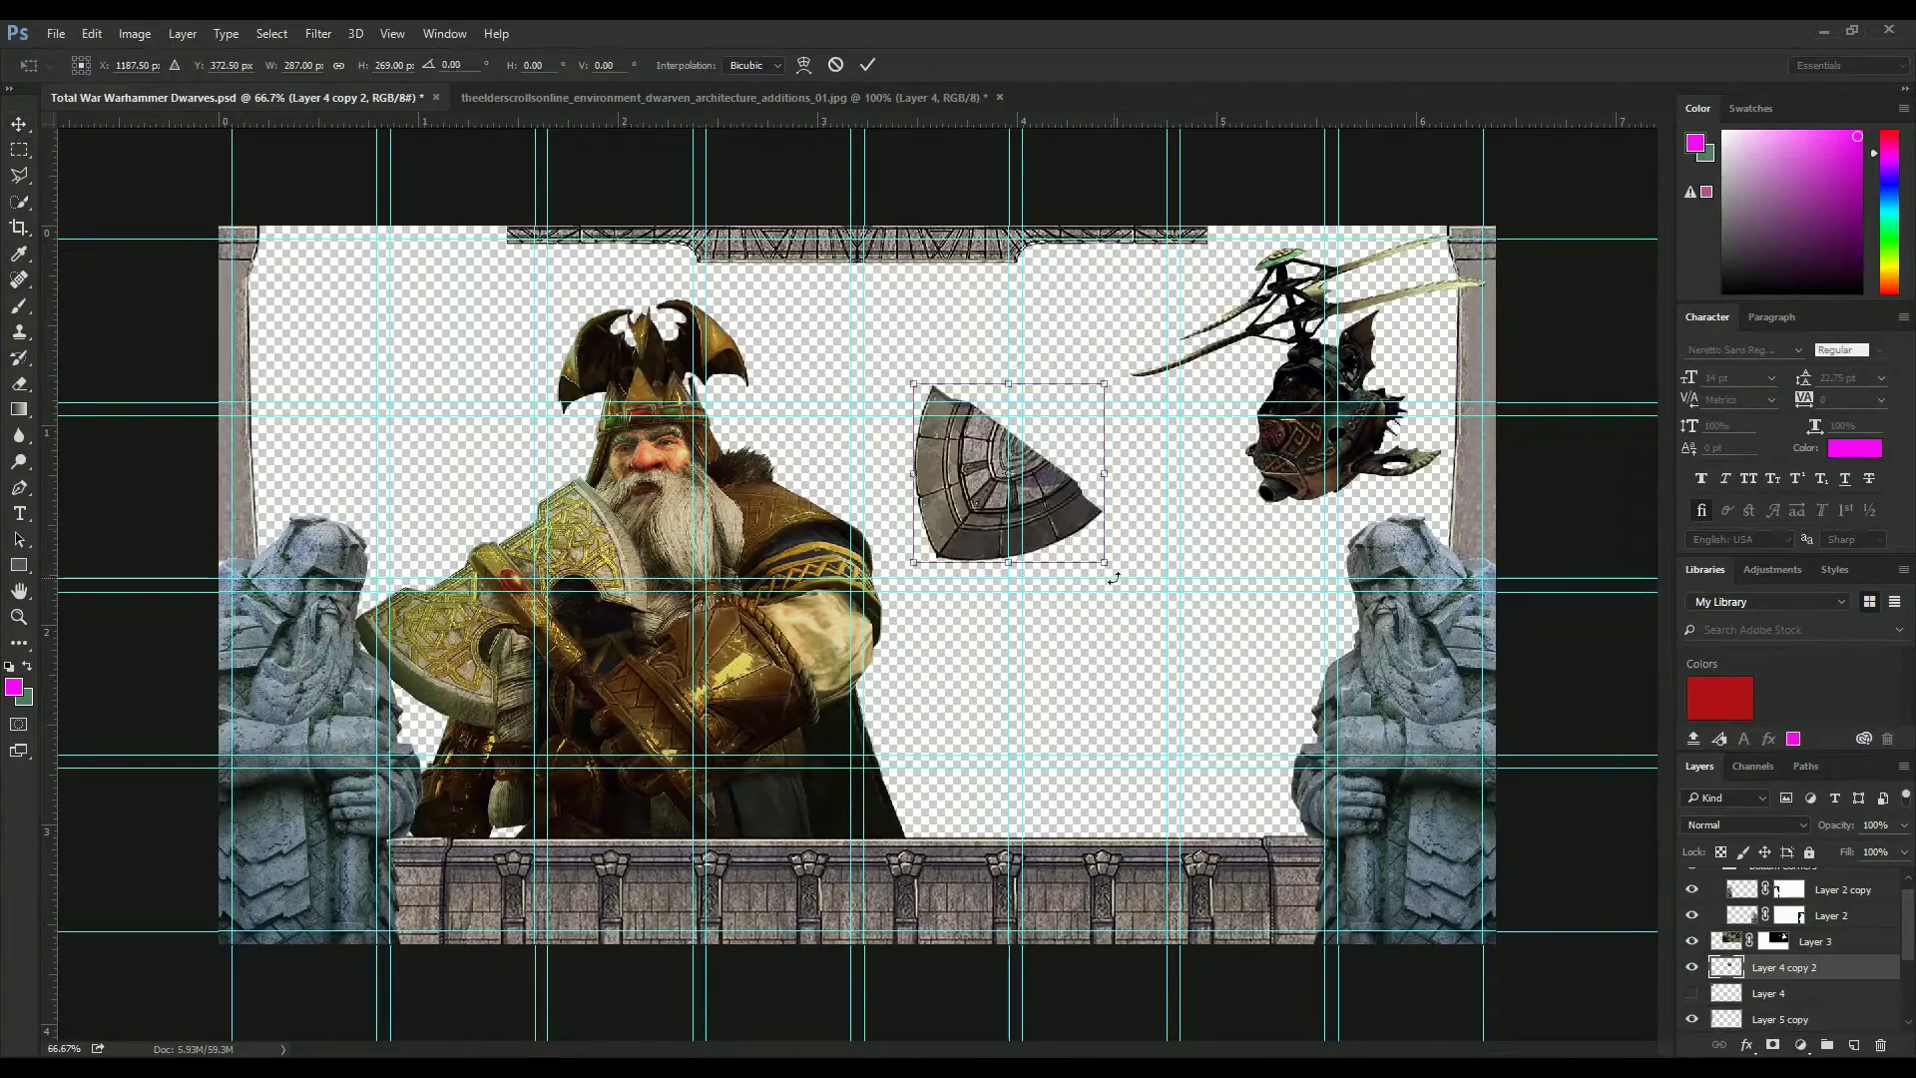
scroll(1776, 948, "down", 2)
left_click(1757, 979)
type("Top")
key("Return")
- Duplicate the Top trim, arrange the pieces to fill the upper edge out to both pillars, and group them
key("e")
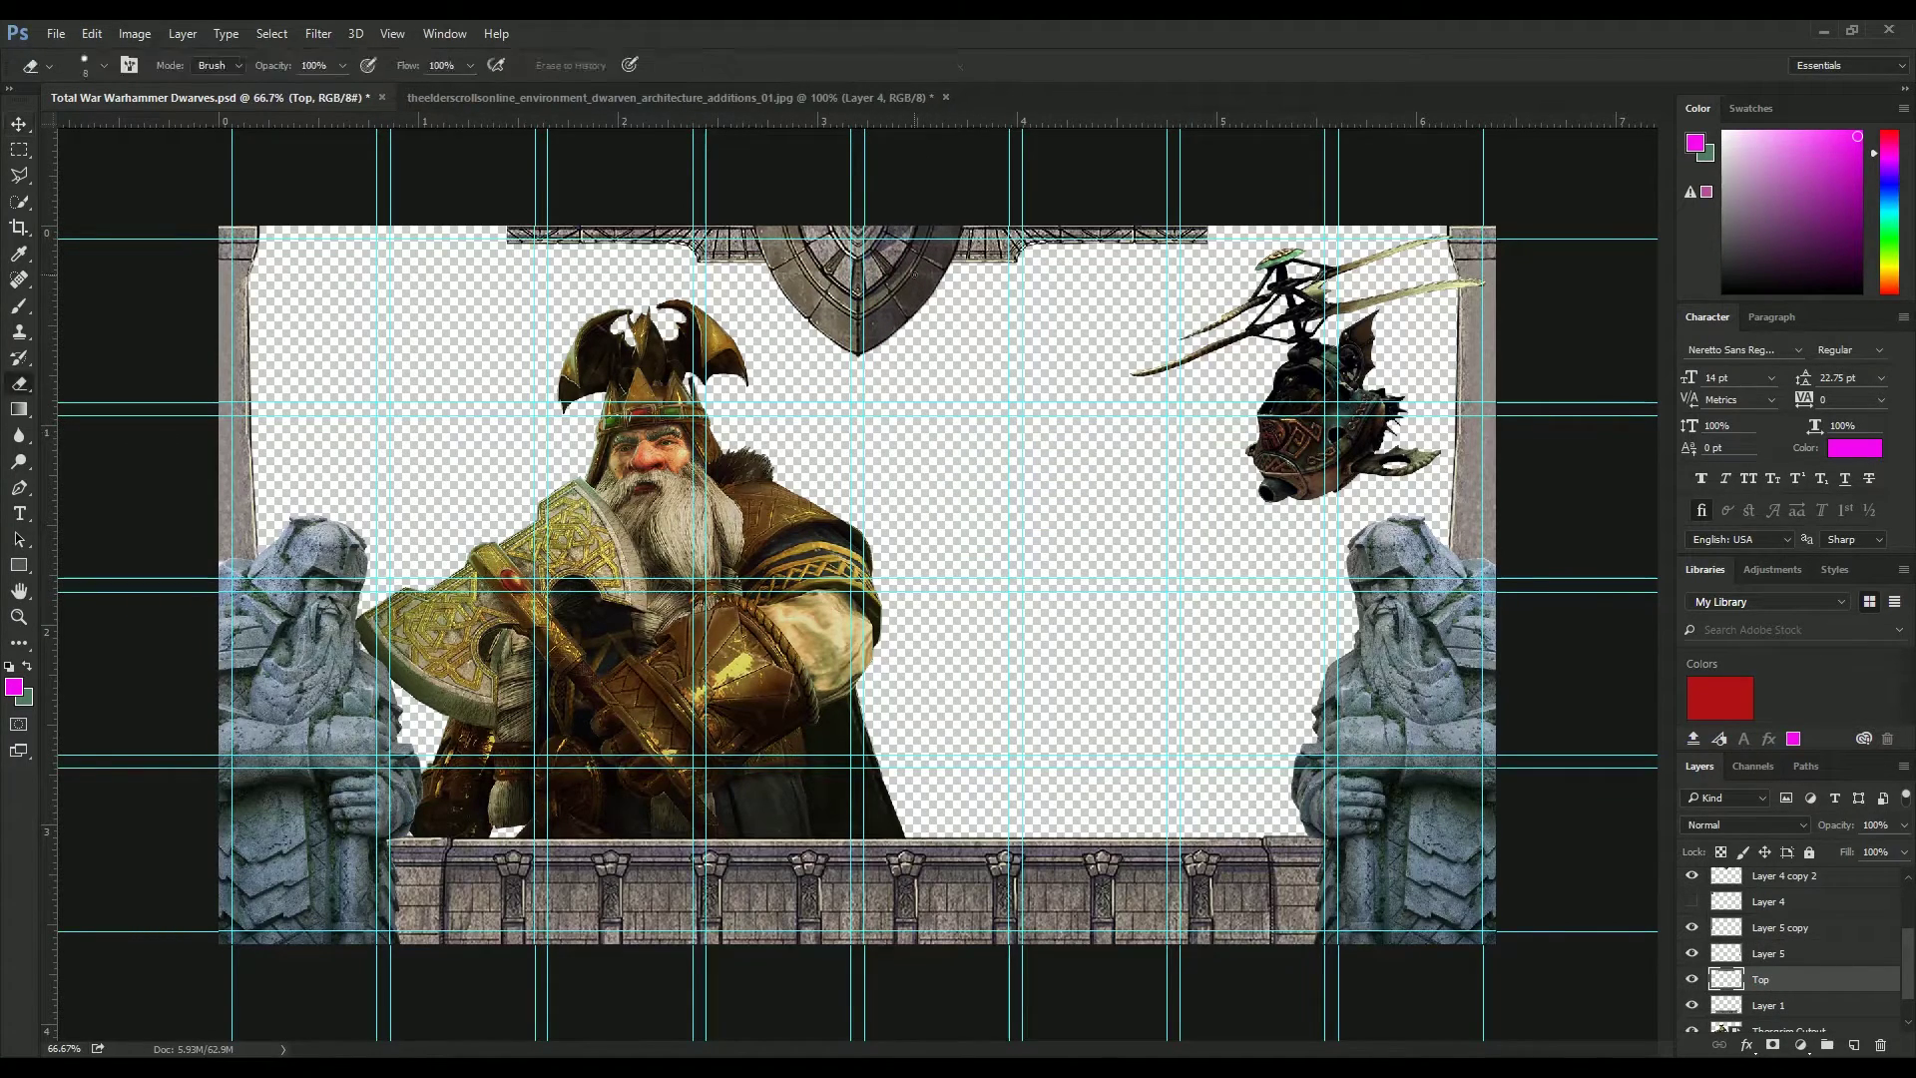
key("ctrl+j")
key("v")
left_click_drag(1134, 313, 1063, 265)
left_click(1733, 1000, "shift")
left_click_drag(1417, 299, 1477, 326)
key("ctrl+g")
- Name the pillar layers Left and Right, and merge the arch pieces into one layer named Centerpiece
double_click(1766, 978)
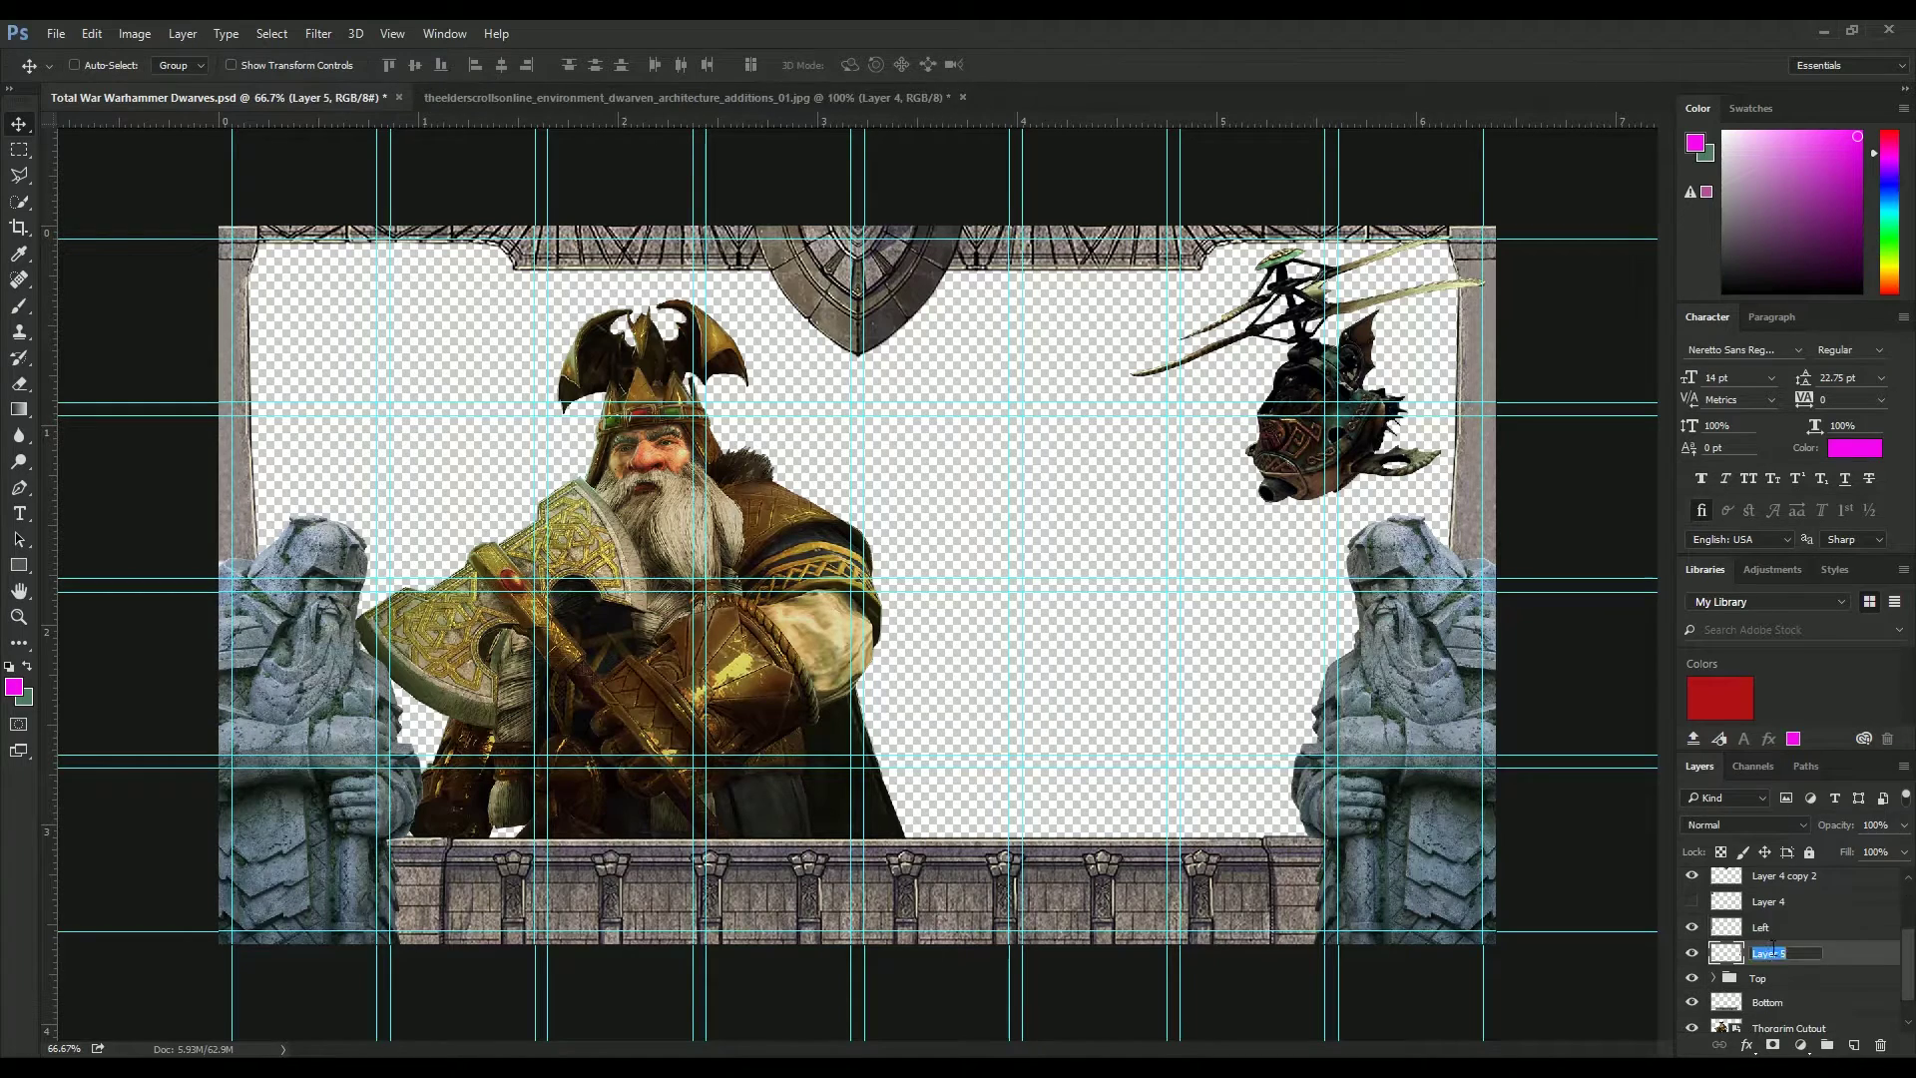
left_click(1689, 904)
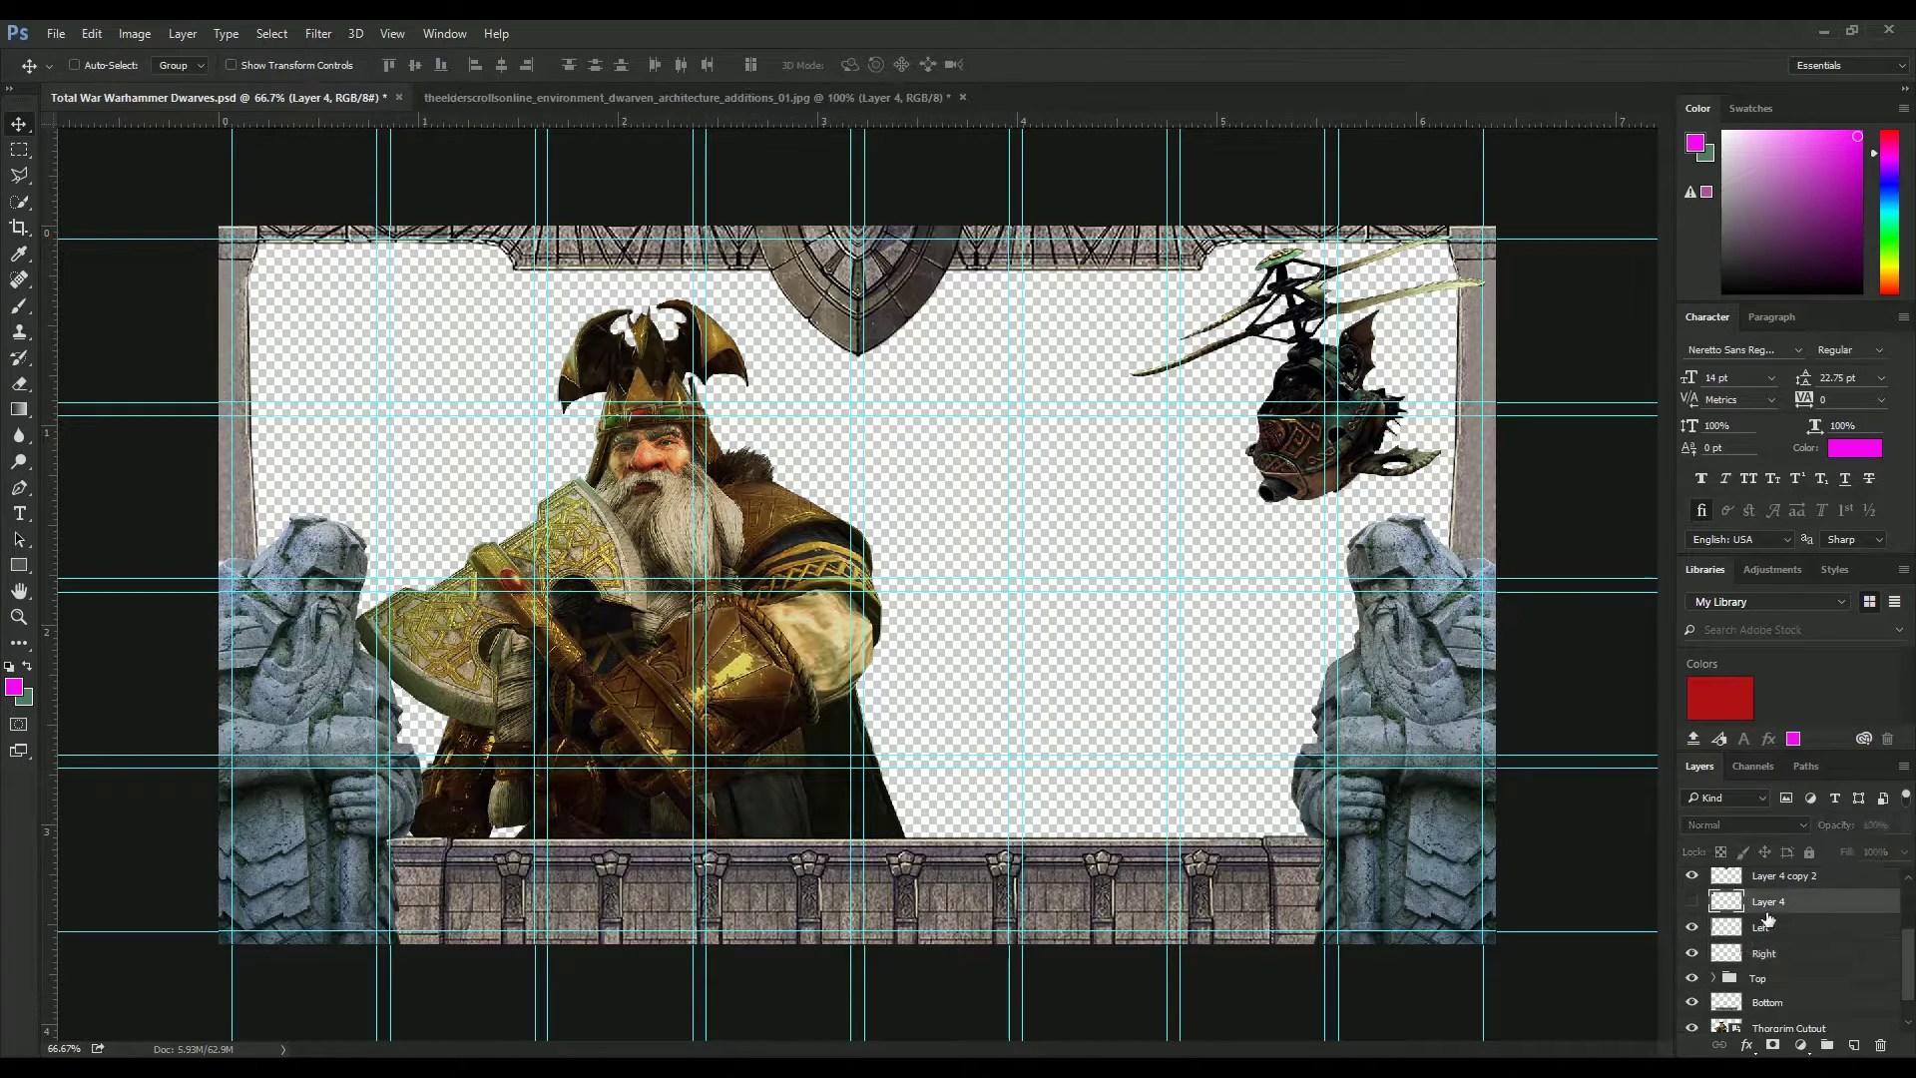
key("ctrl+e")
double_click(1786, 921)
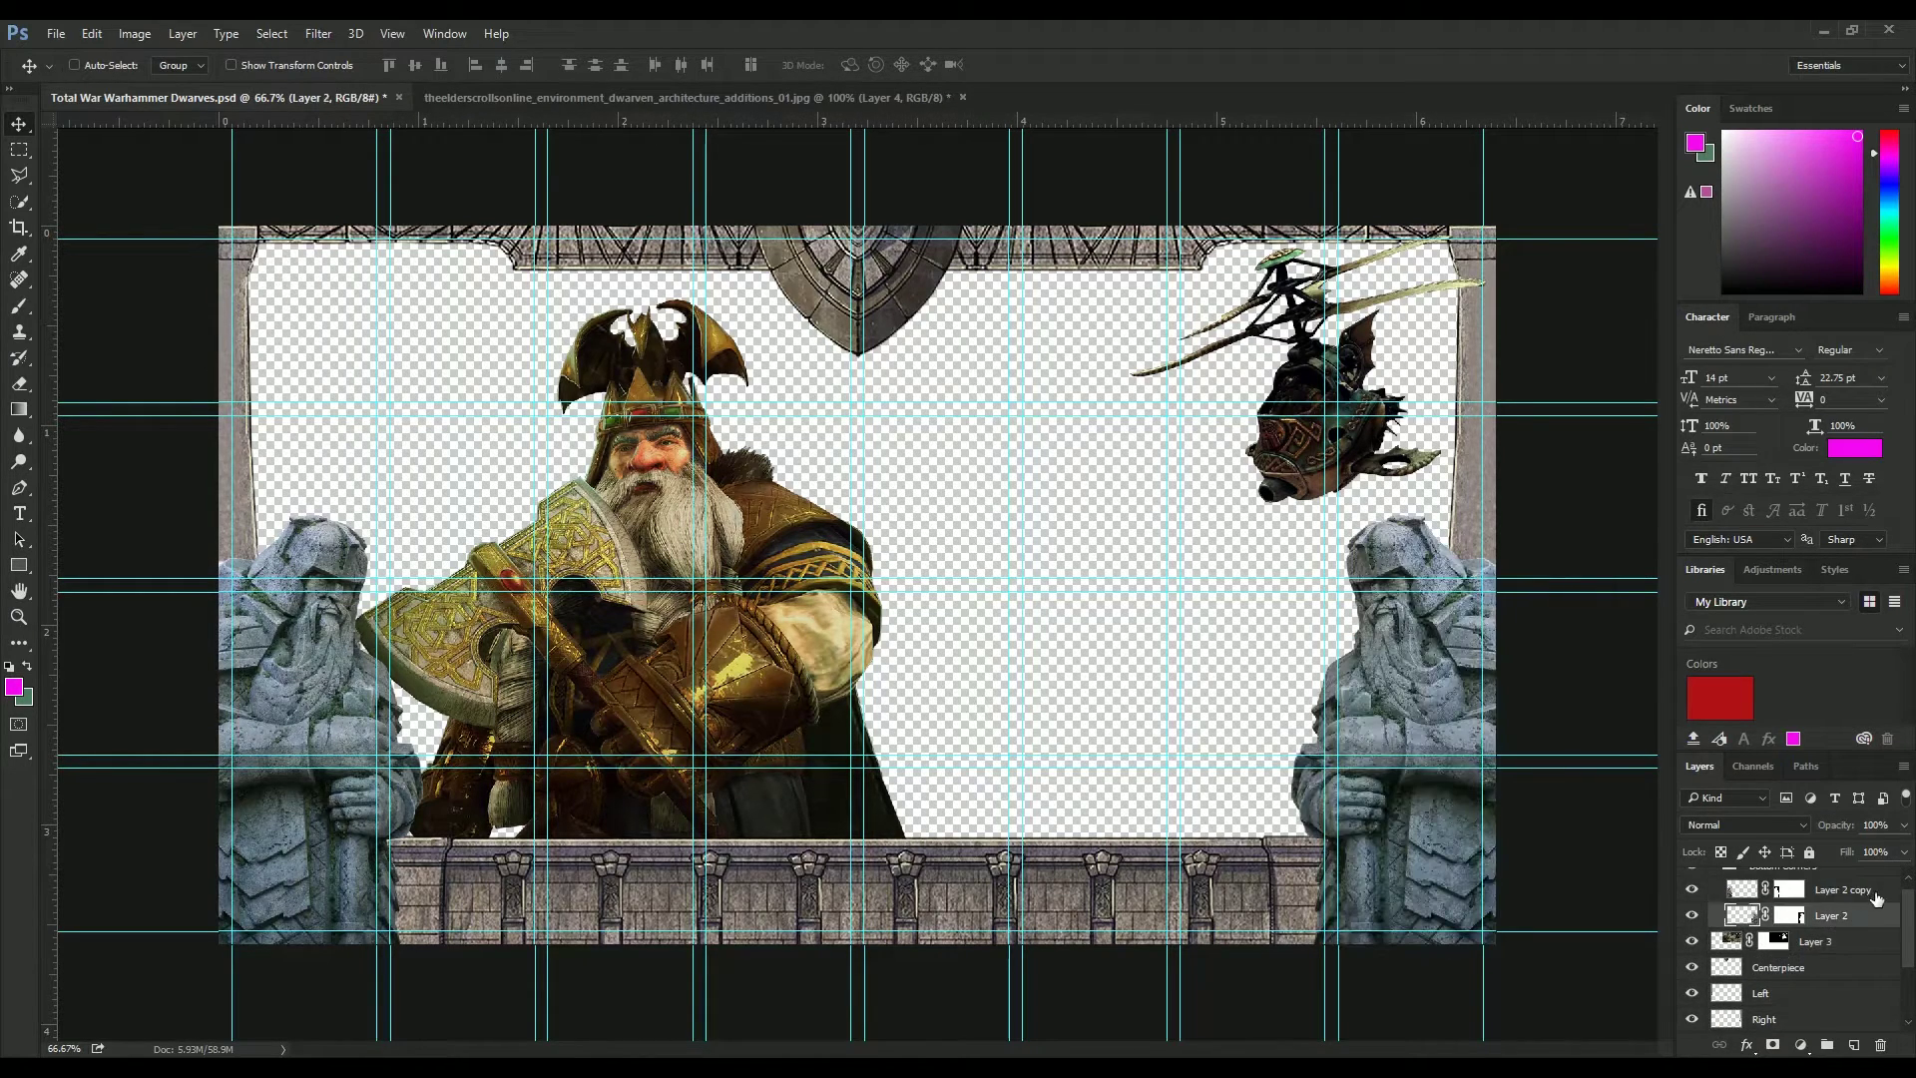
- Add a Color Balance adjustment clipped to the Bottom Corners group to warm the blue statues toward the frame's stone colour
left_click(1751, 905)
key("ctrl+shift+g")
left_click(1772, 569)
left_click(1744, 642)
key("ctrl+alt+g")
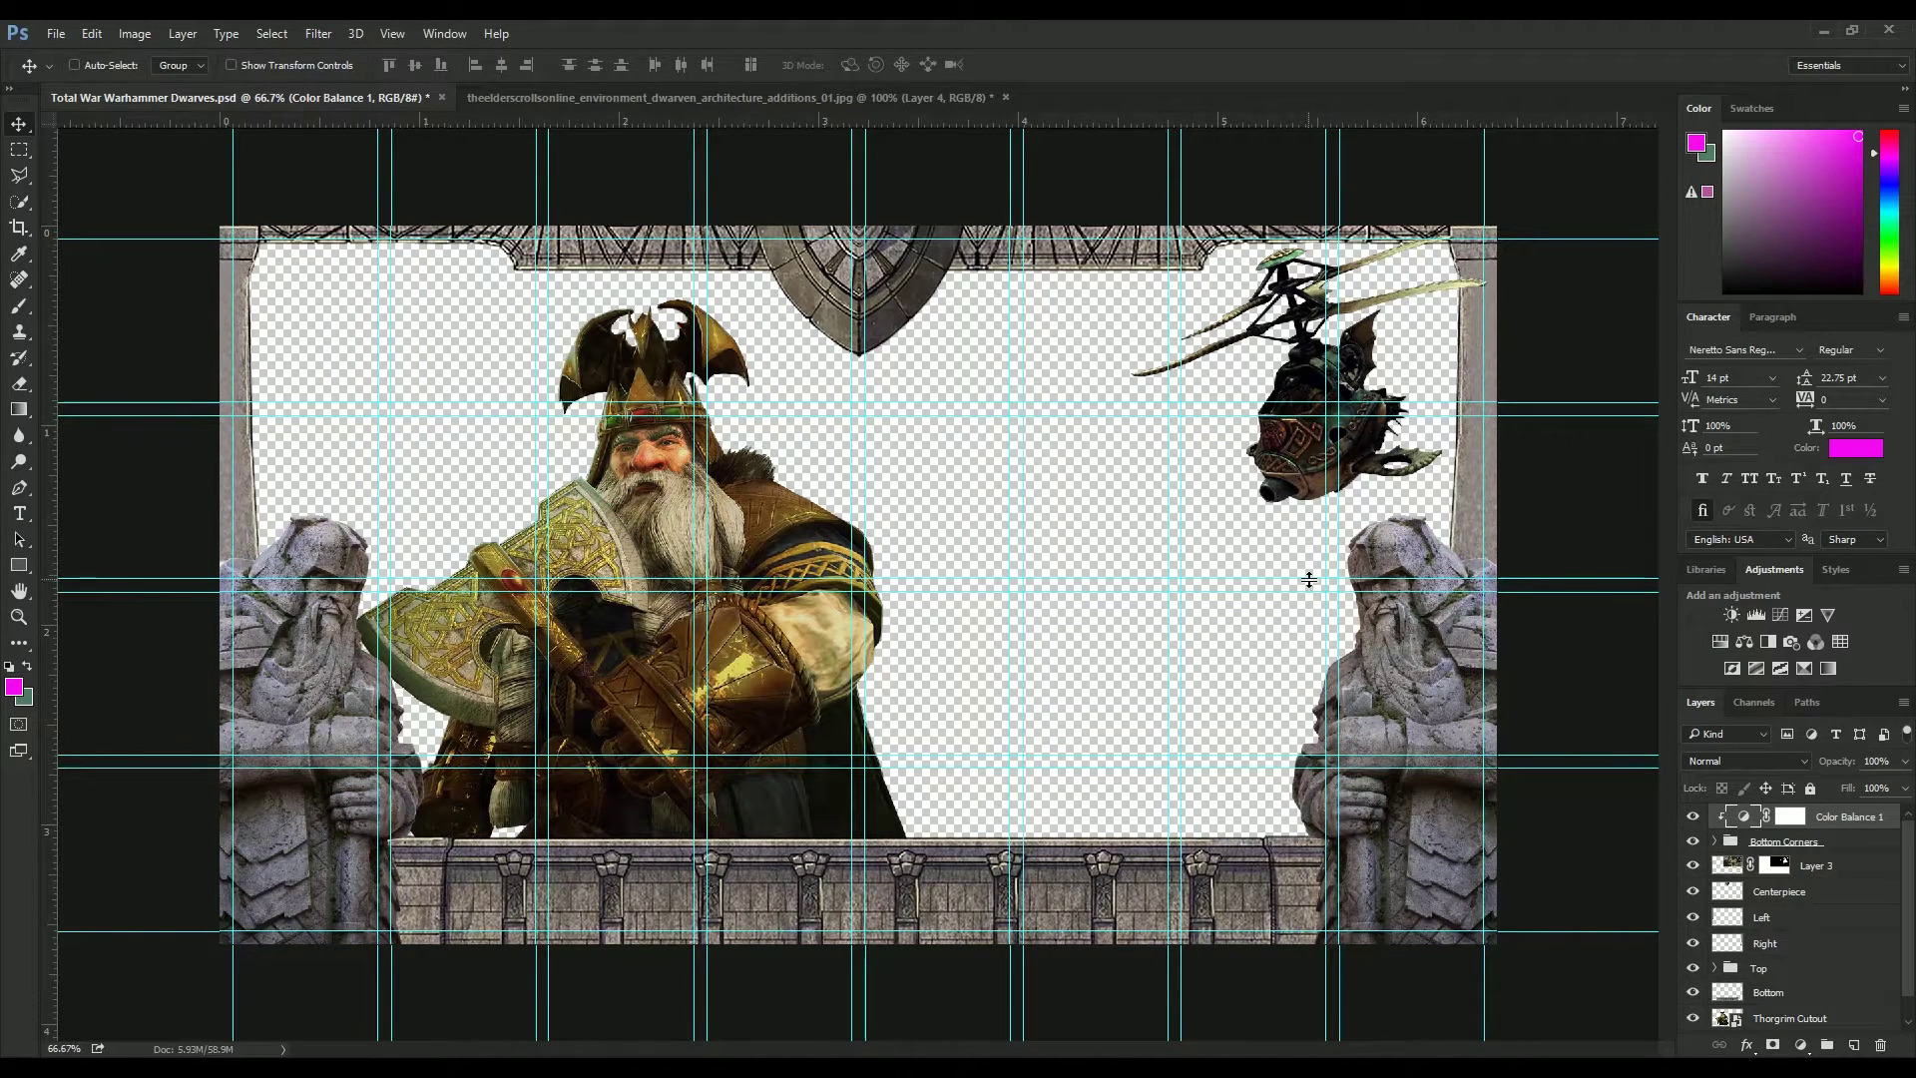
- Put the 76007649 cannon artwork behind the stone frame and give the gyrocopter on Layer 3 a drop shadow
key("Delete")
left_click(1692, 993)
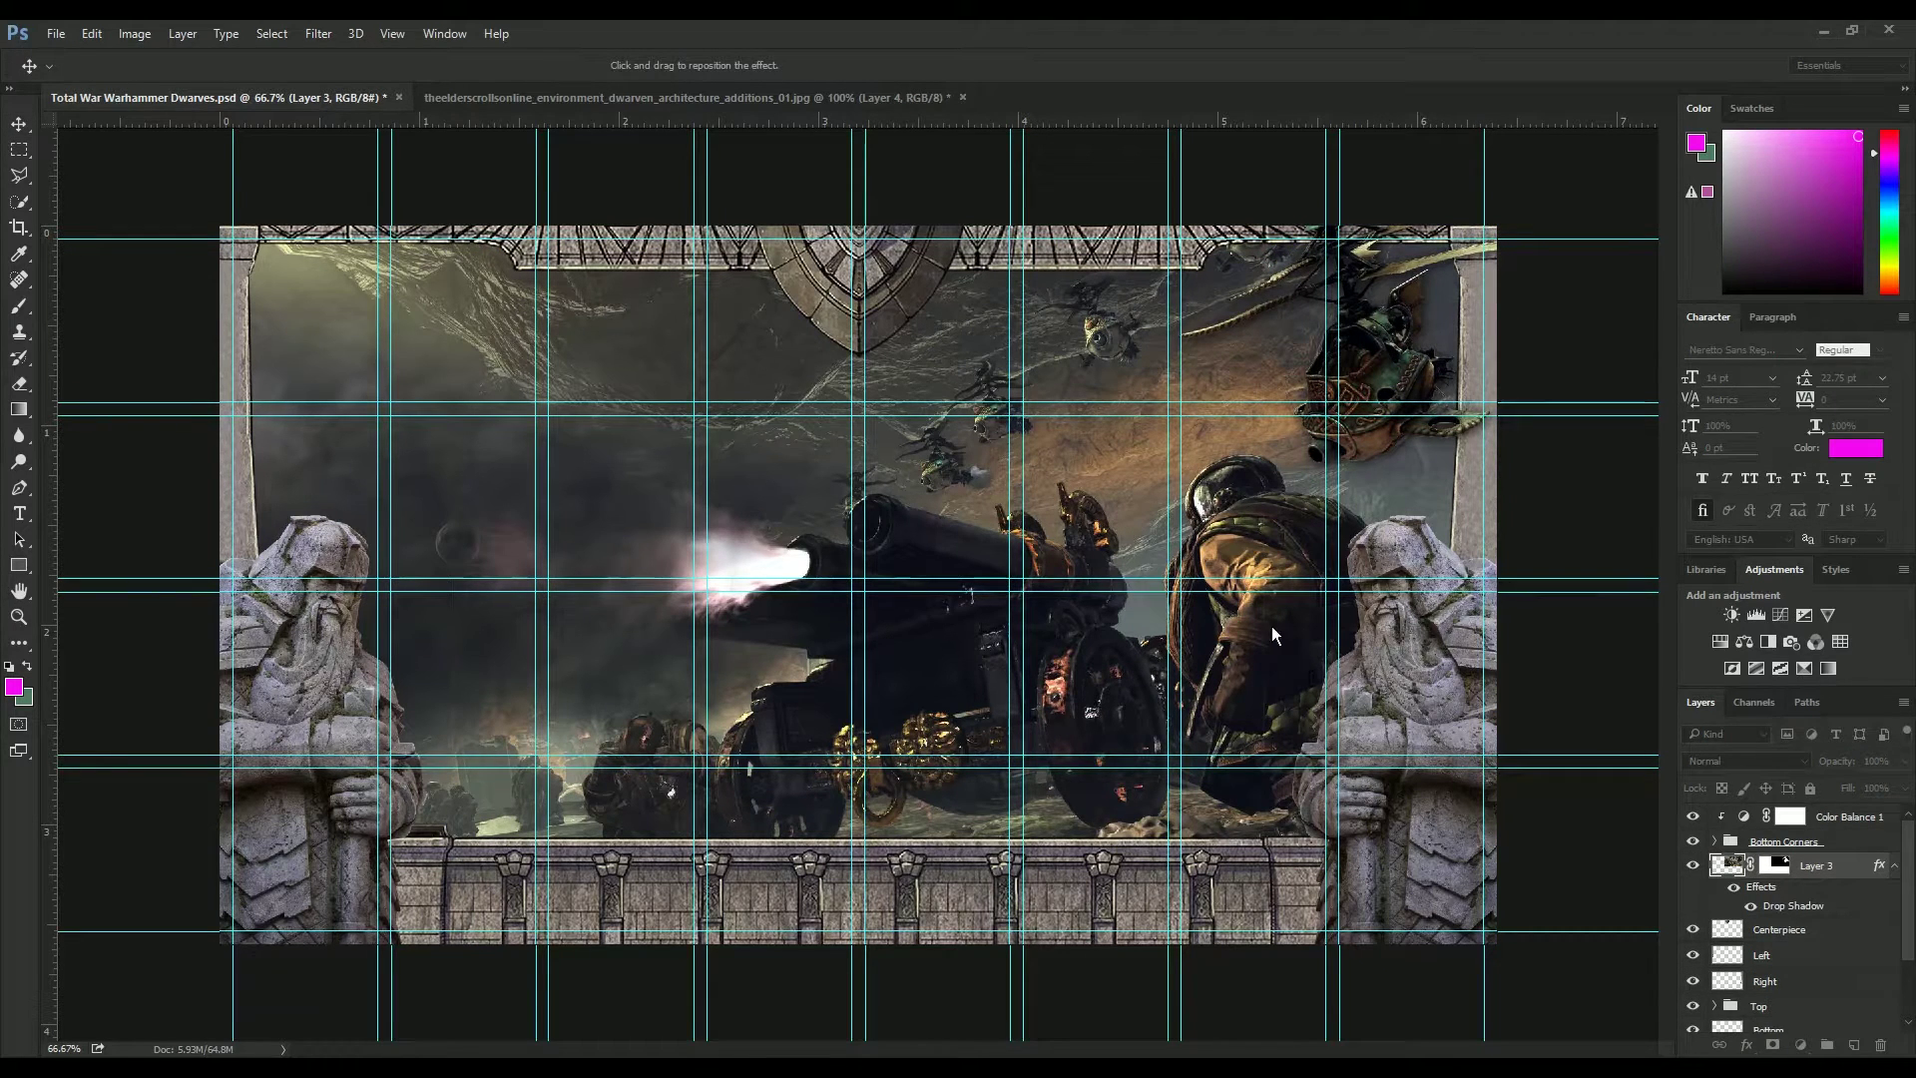
key("Return")
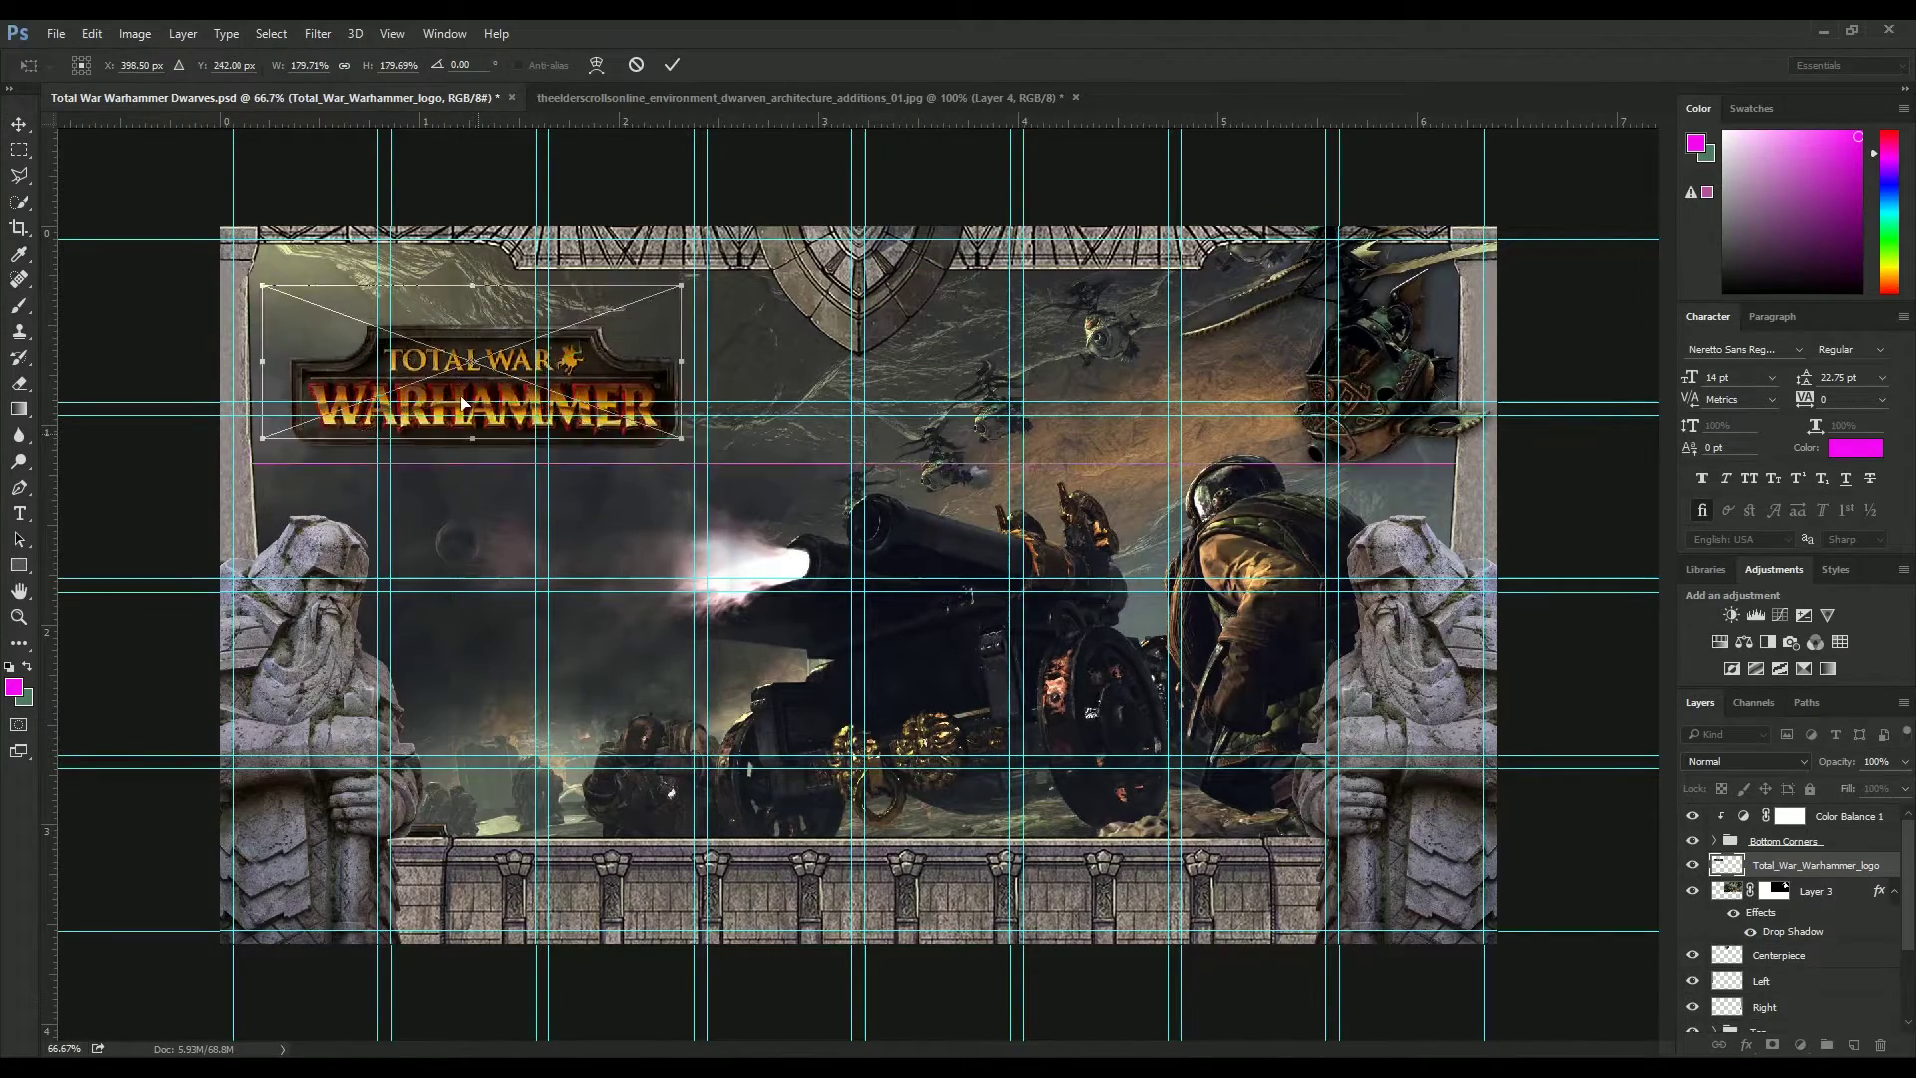
- Place the Total War Warhammer logo at the upper left and show Thorgrim at the right behind the frame instead of the gyrocopter
key("Return")
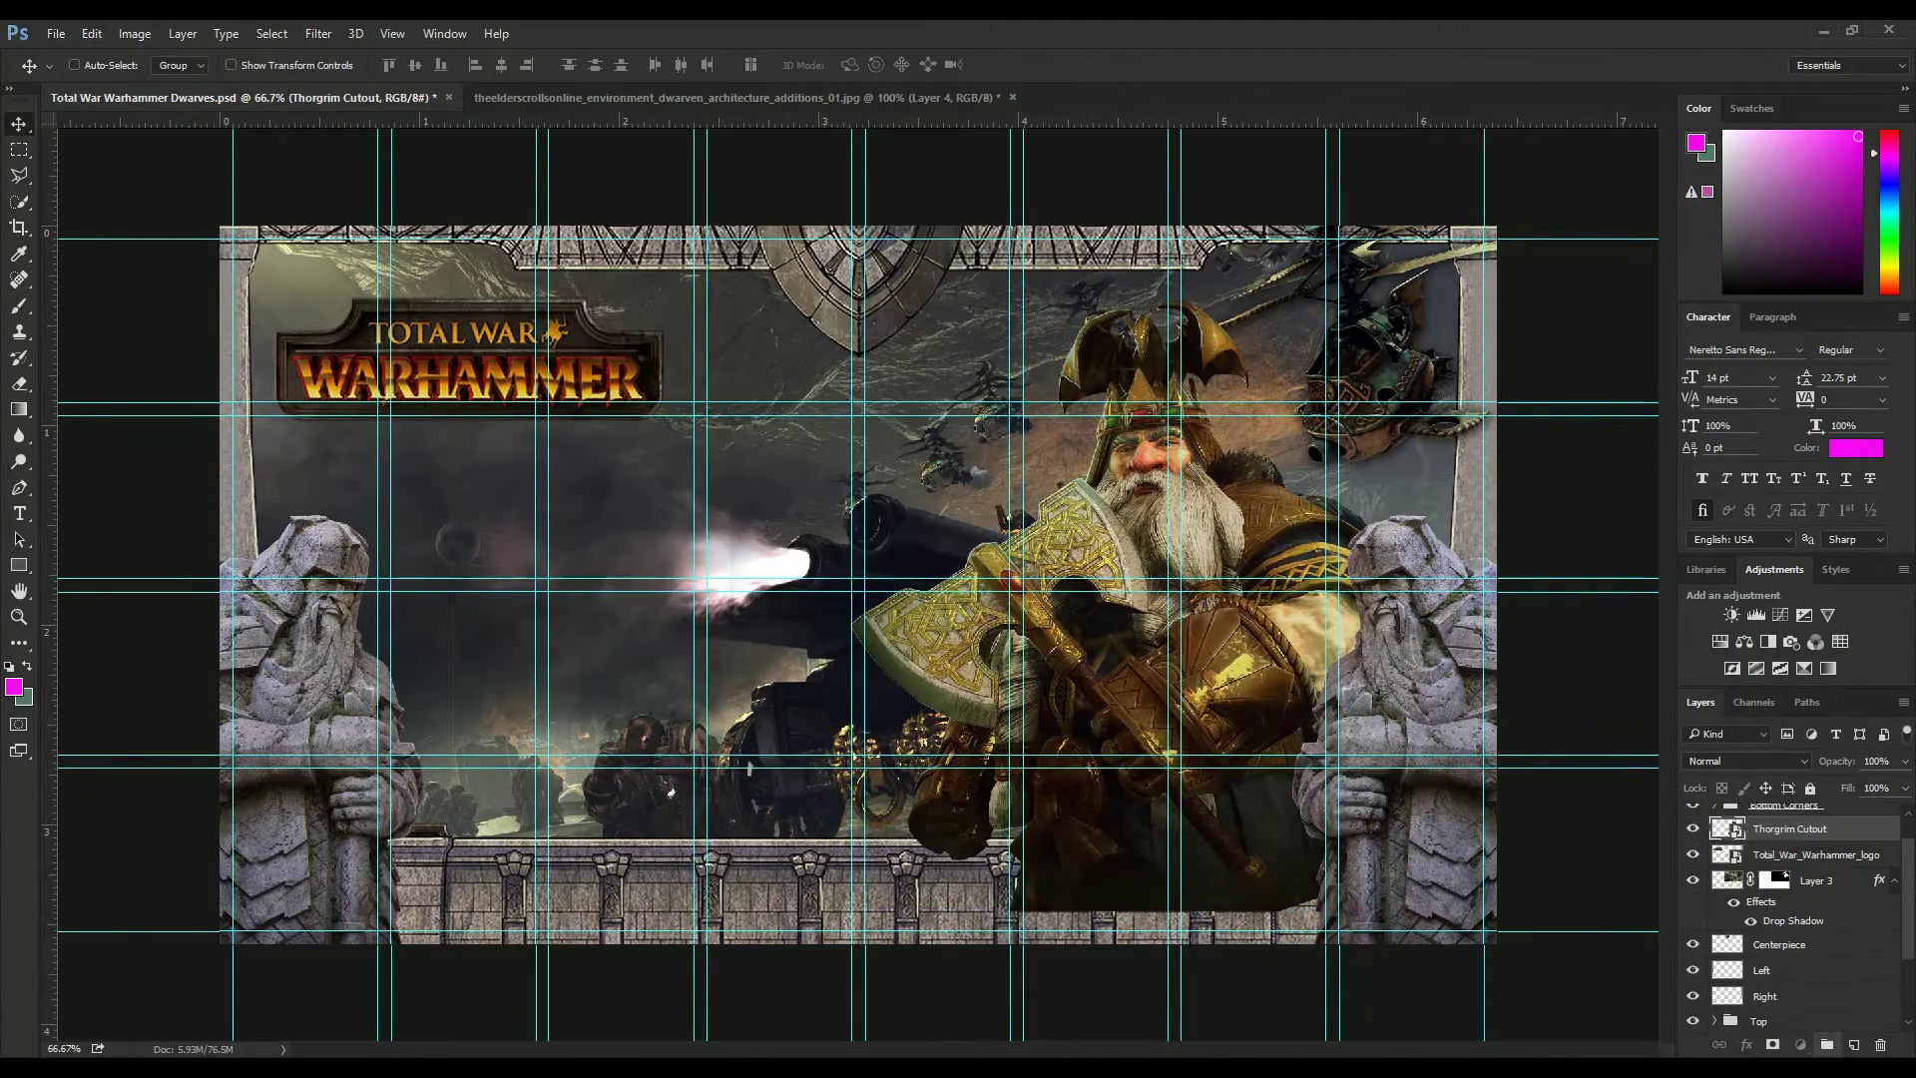
left_click(1692, 891)
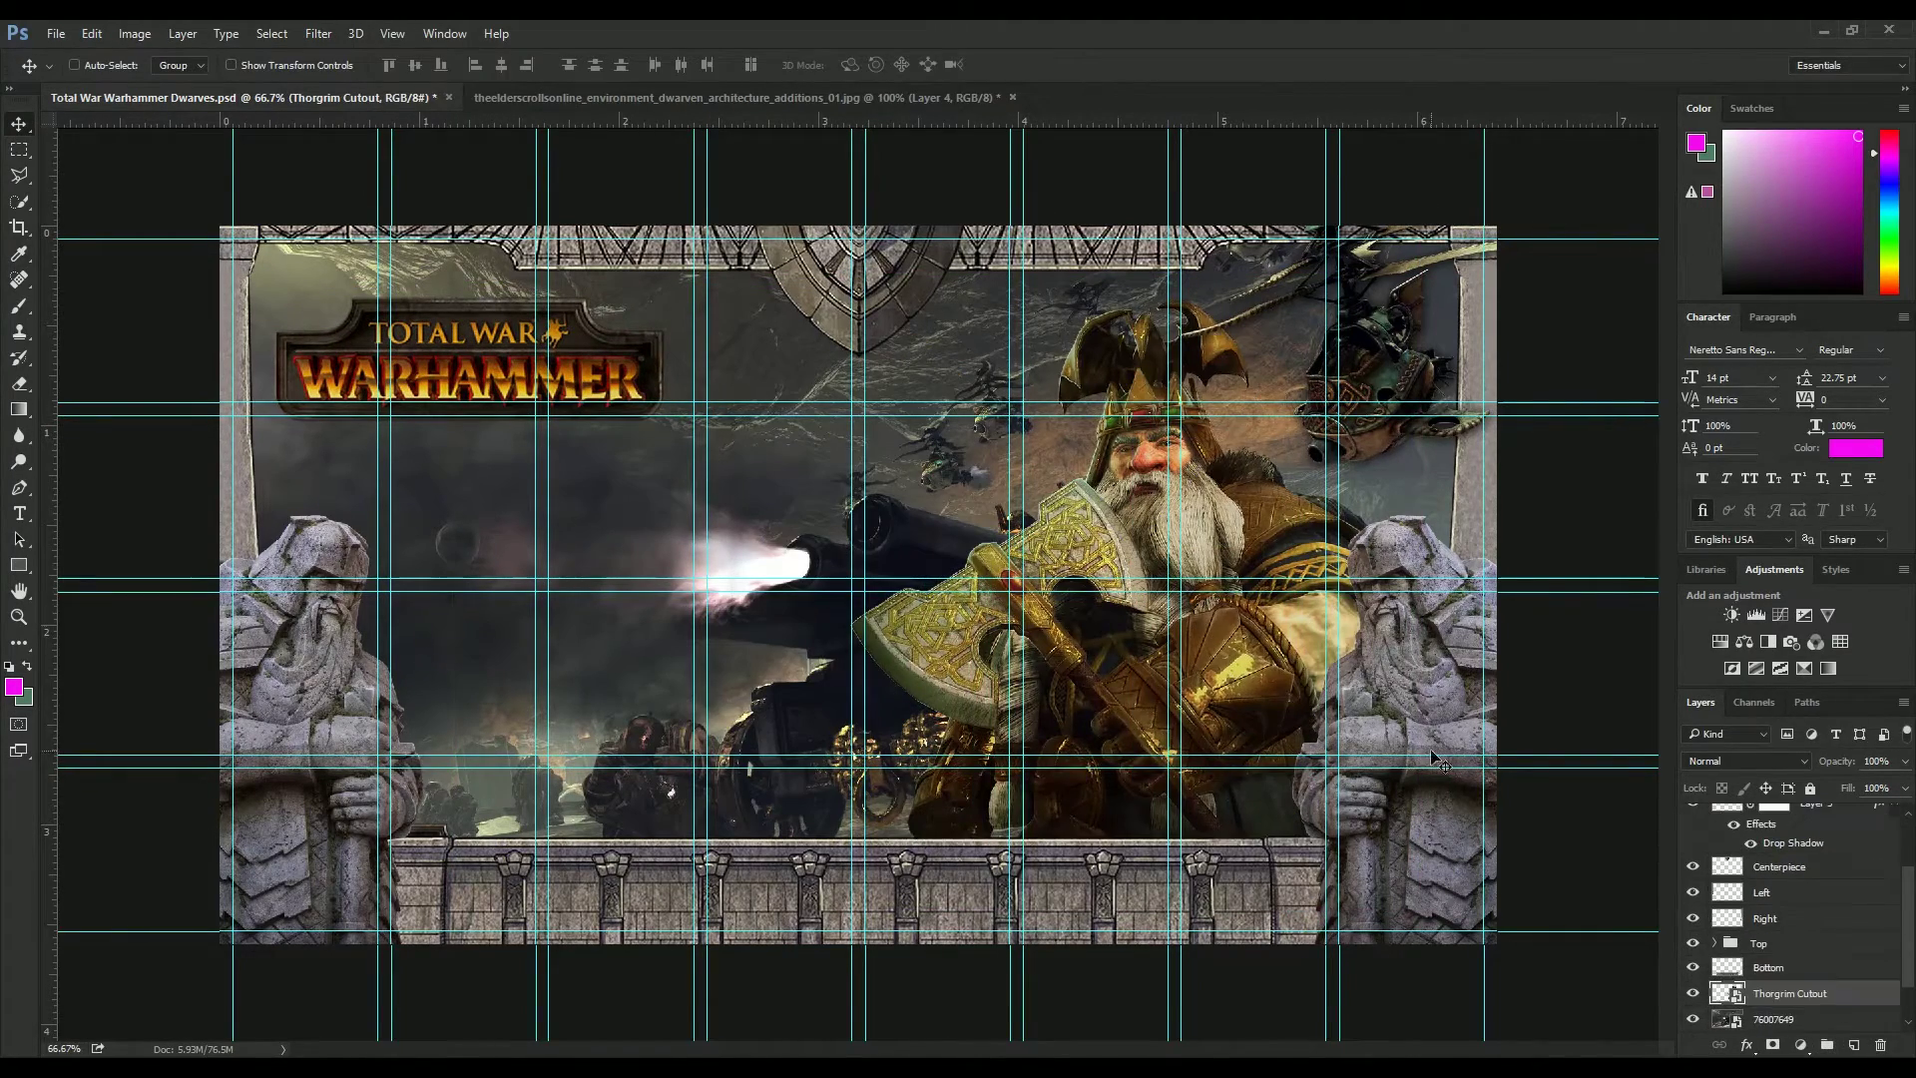
left_click_drag(1267, 591, 1252, 561)
- Place the DwarvenFlag image scaled to about 50% and hang it centred beneath the right half of the logo, behind it
key("h")
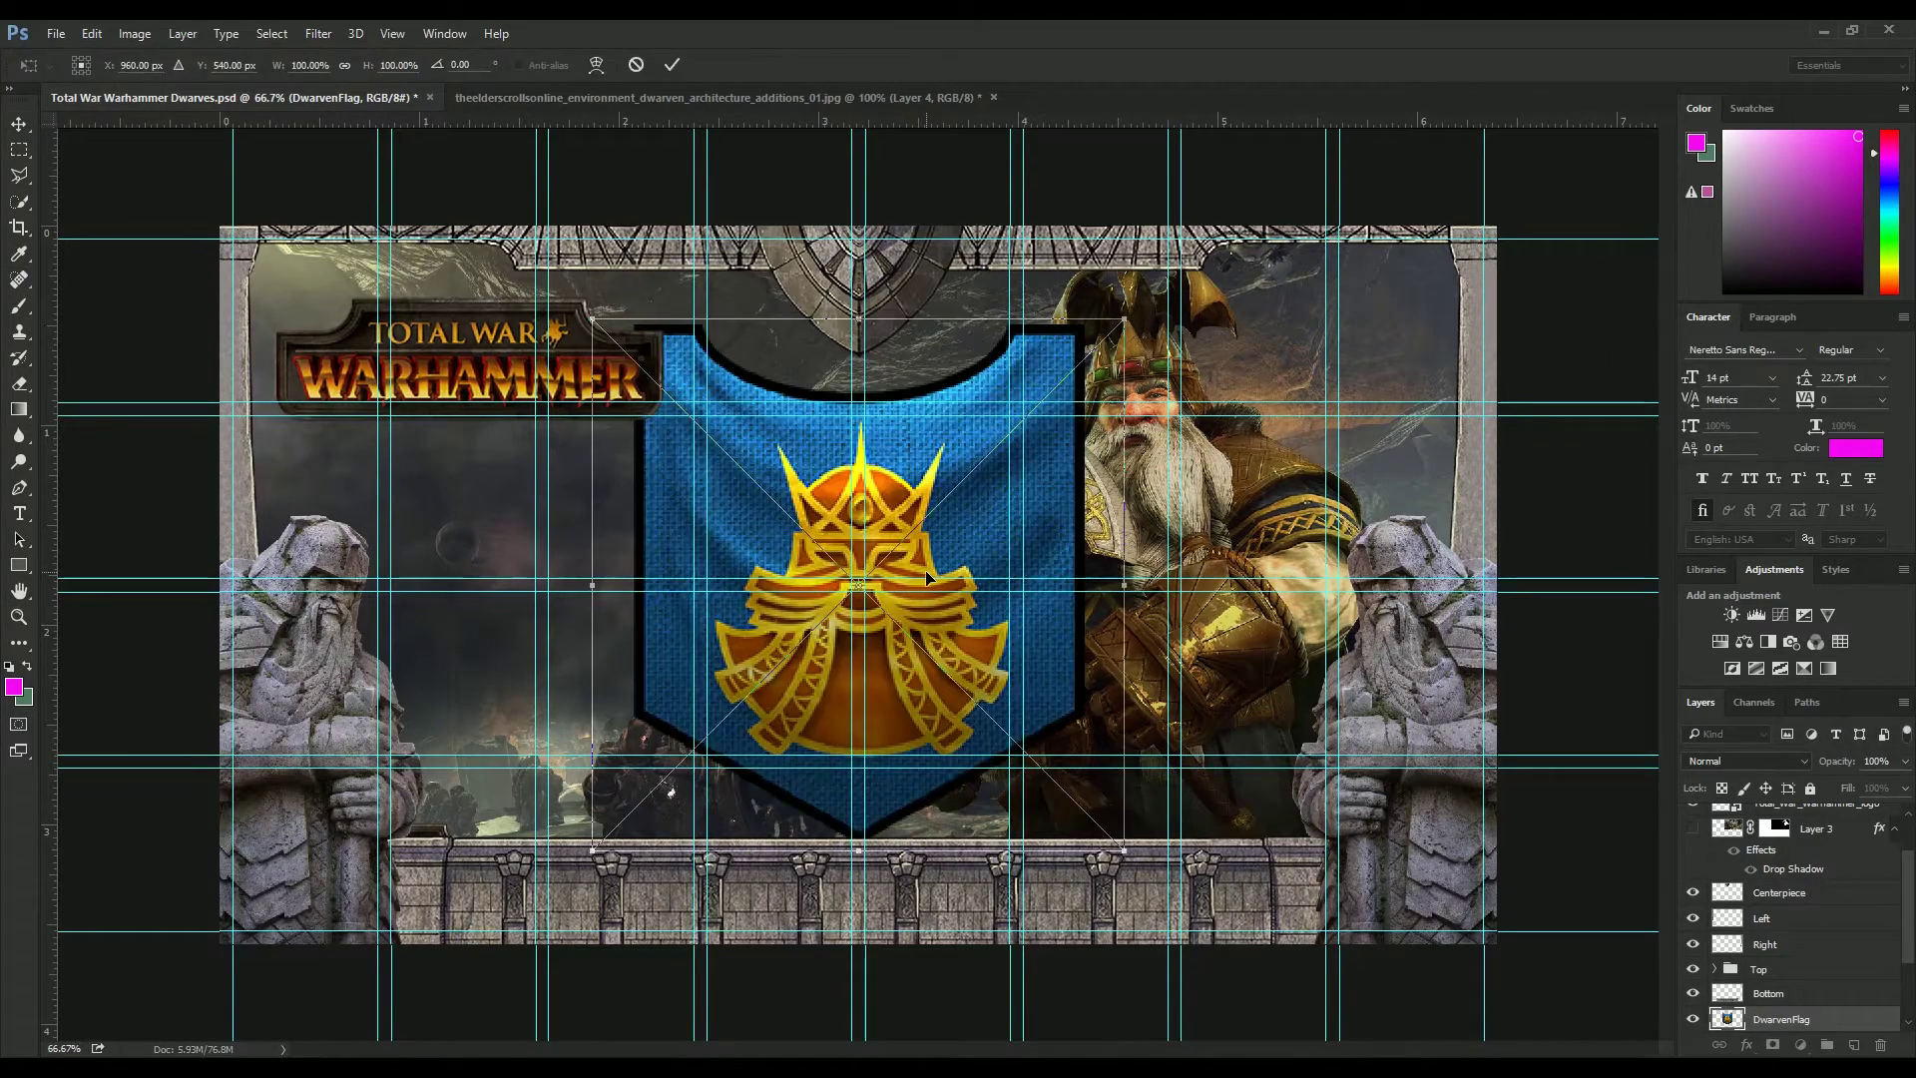
left_click_drag(883, 638, 882, 430)
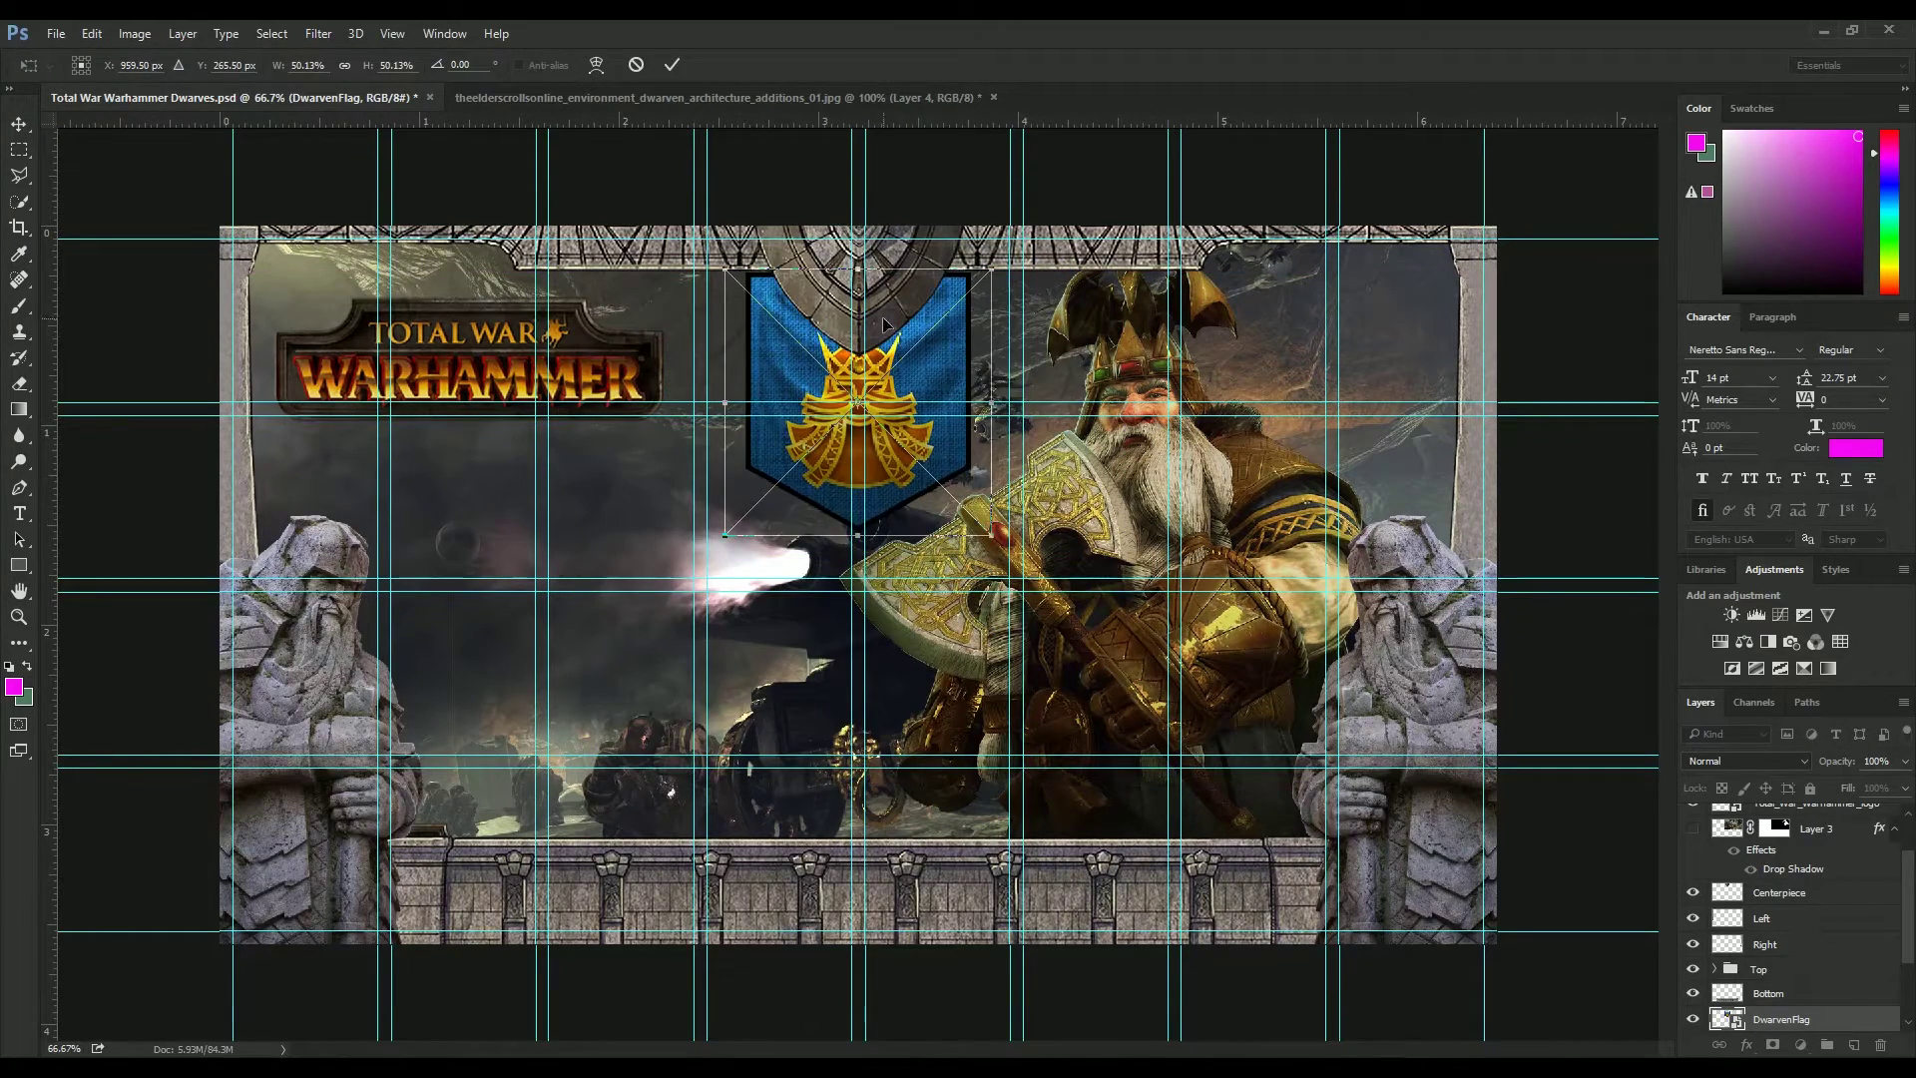
left_click_drag(896, 336, 586, 436)
key("Return")
scroll(1802, 935, "up", 1)
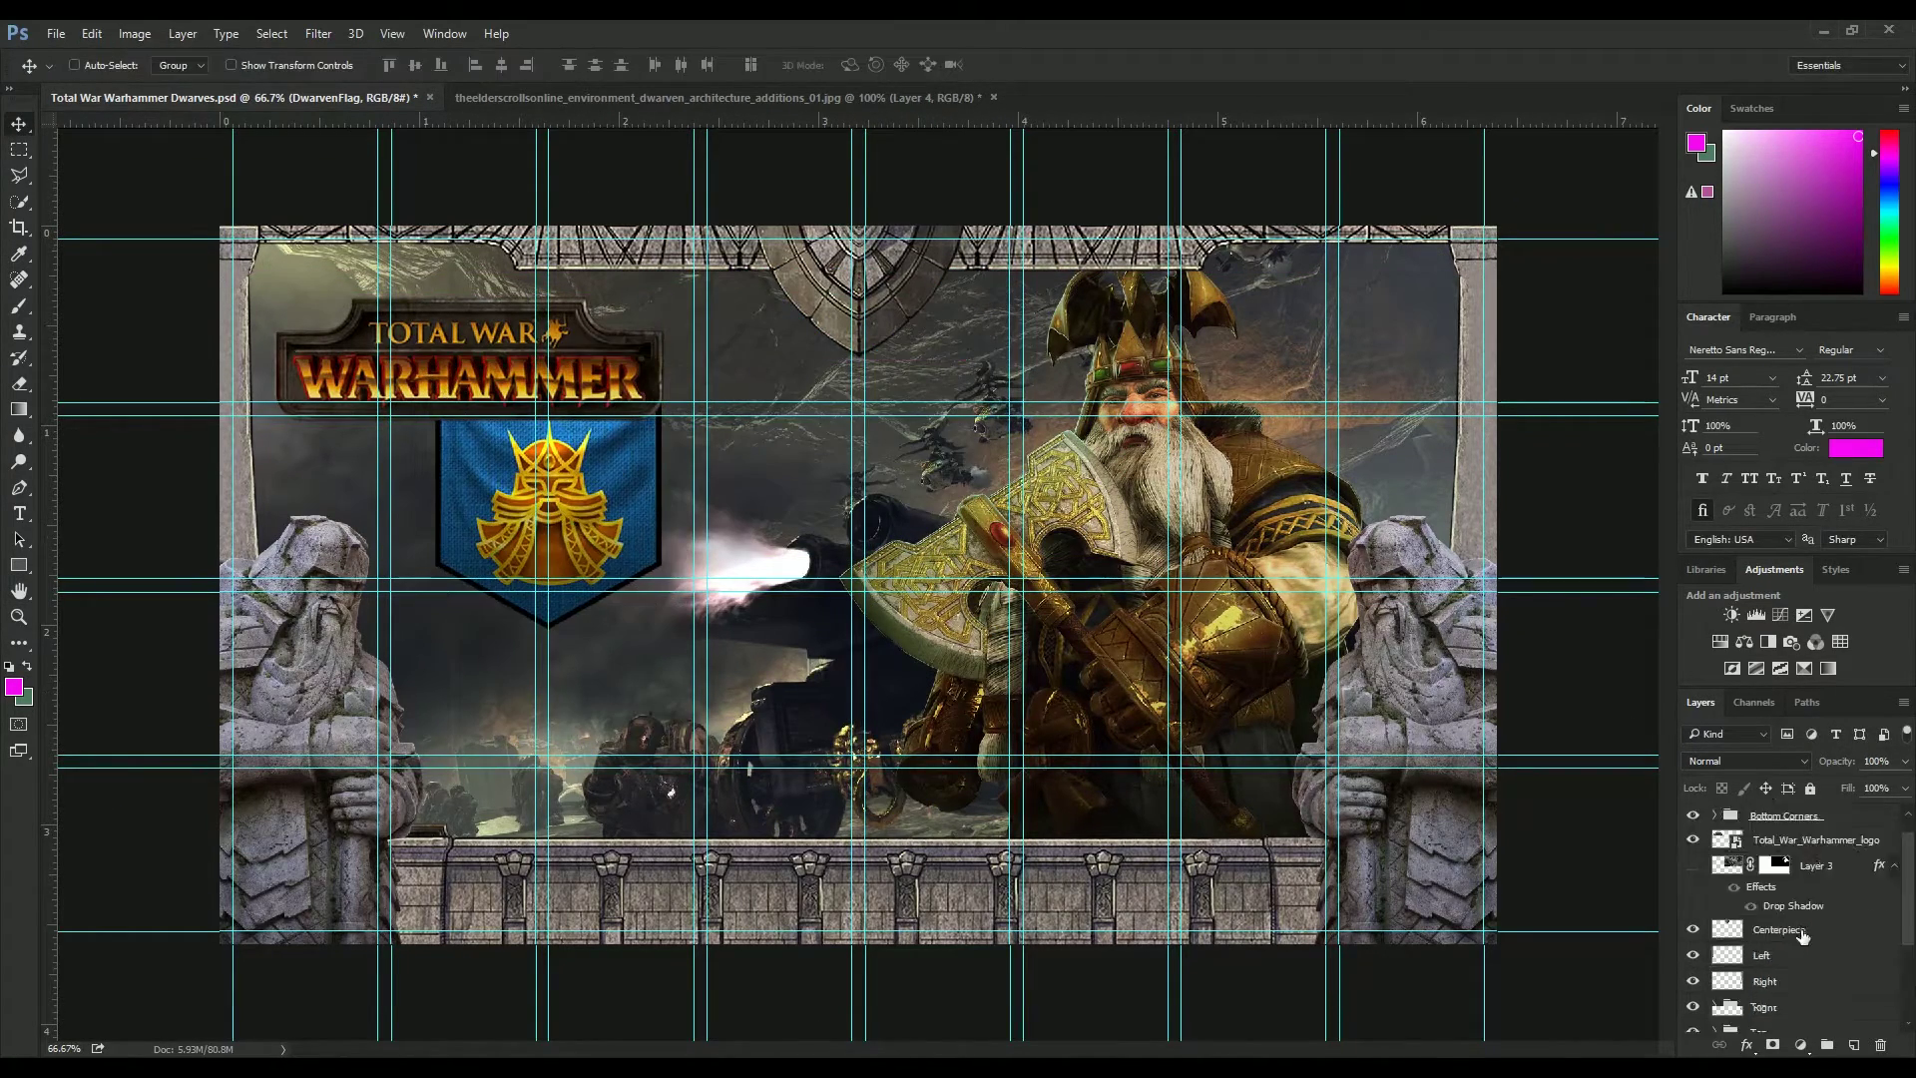
- Add an Outer Glow to the Thorgrim Cutout in the gold sampled from the flag's dwarf emblem
left_click(938, 720, "ctrl")
key("i")
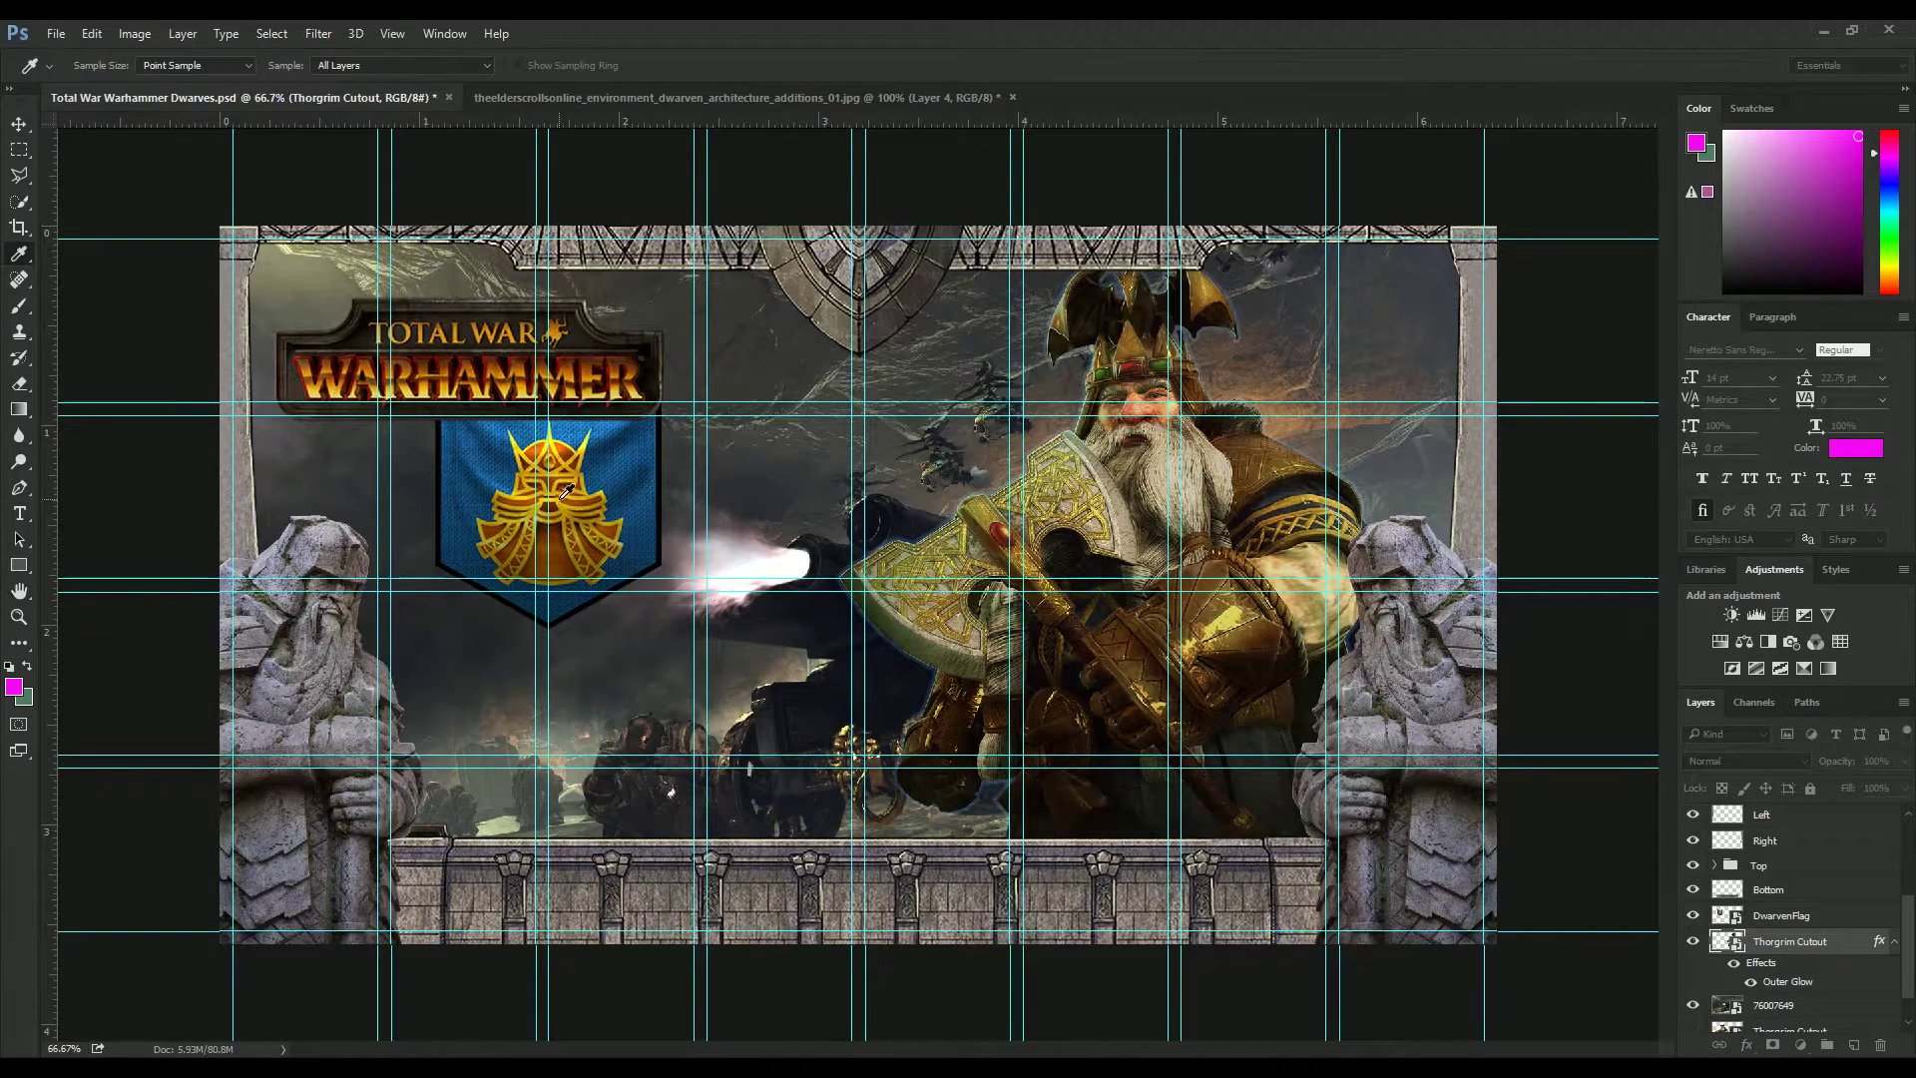
key("v")
- Group all the stone frame layers, including the Bottom Corners and Color Balance, under the name Bordor
left_click(758, 848, "ctrl")
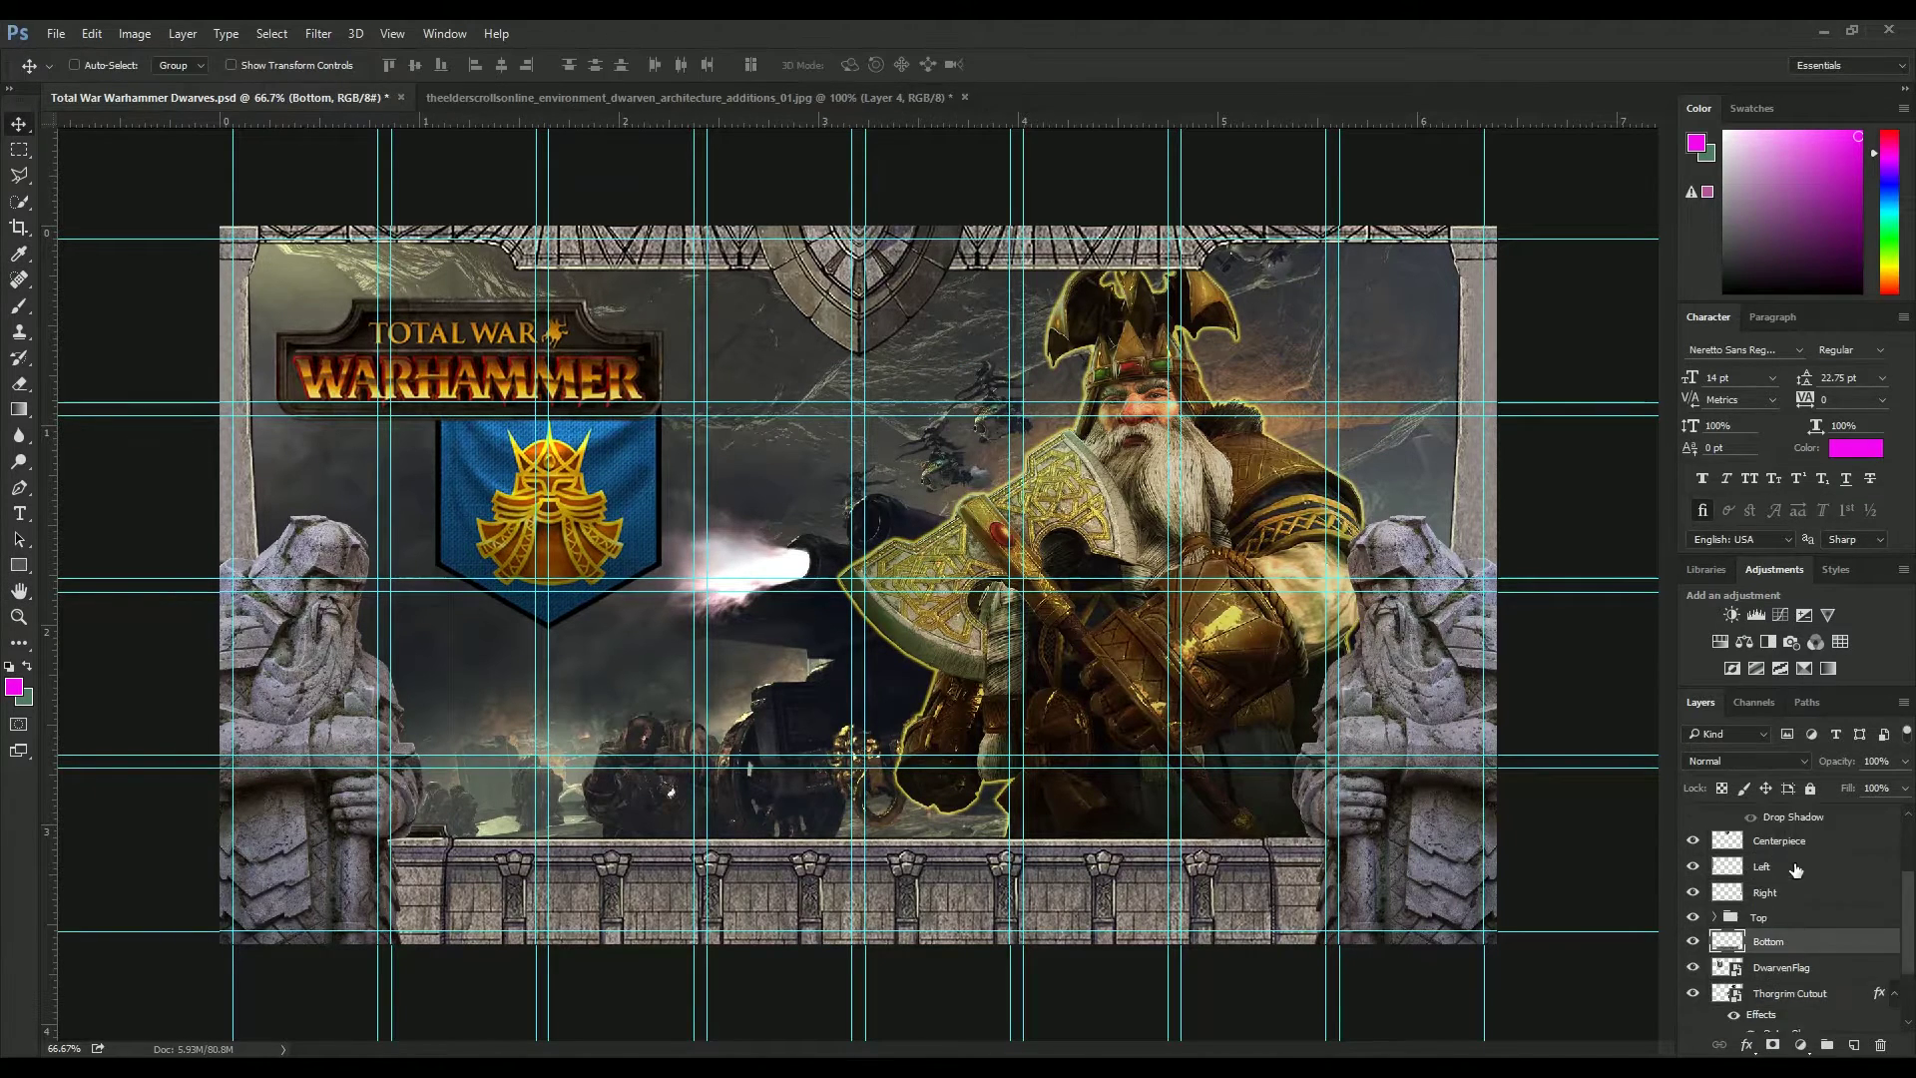
left_click_drag(1853, 823, 1700, 905)
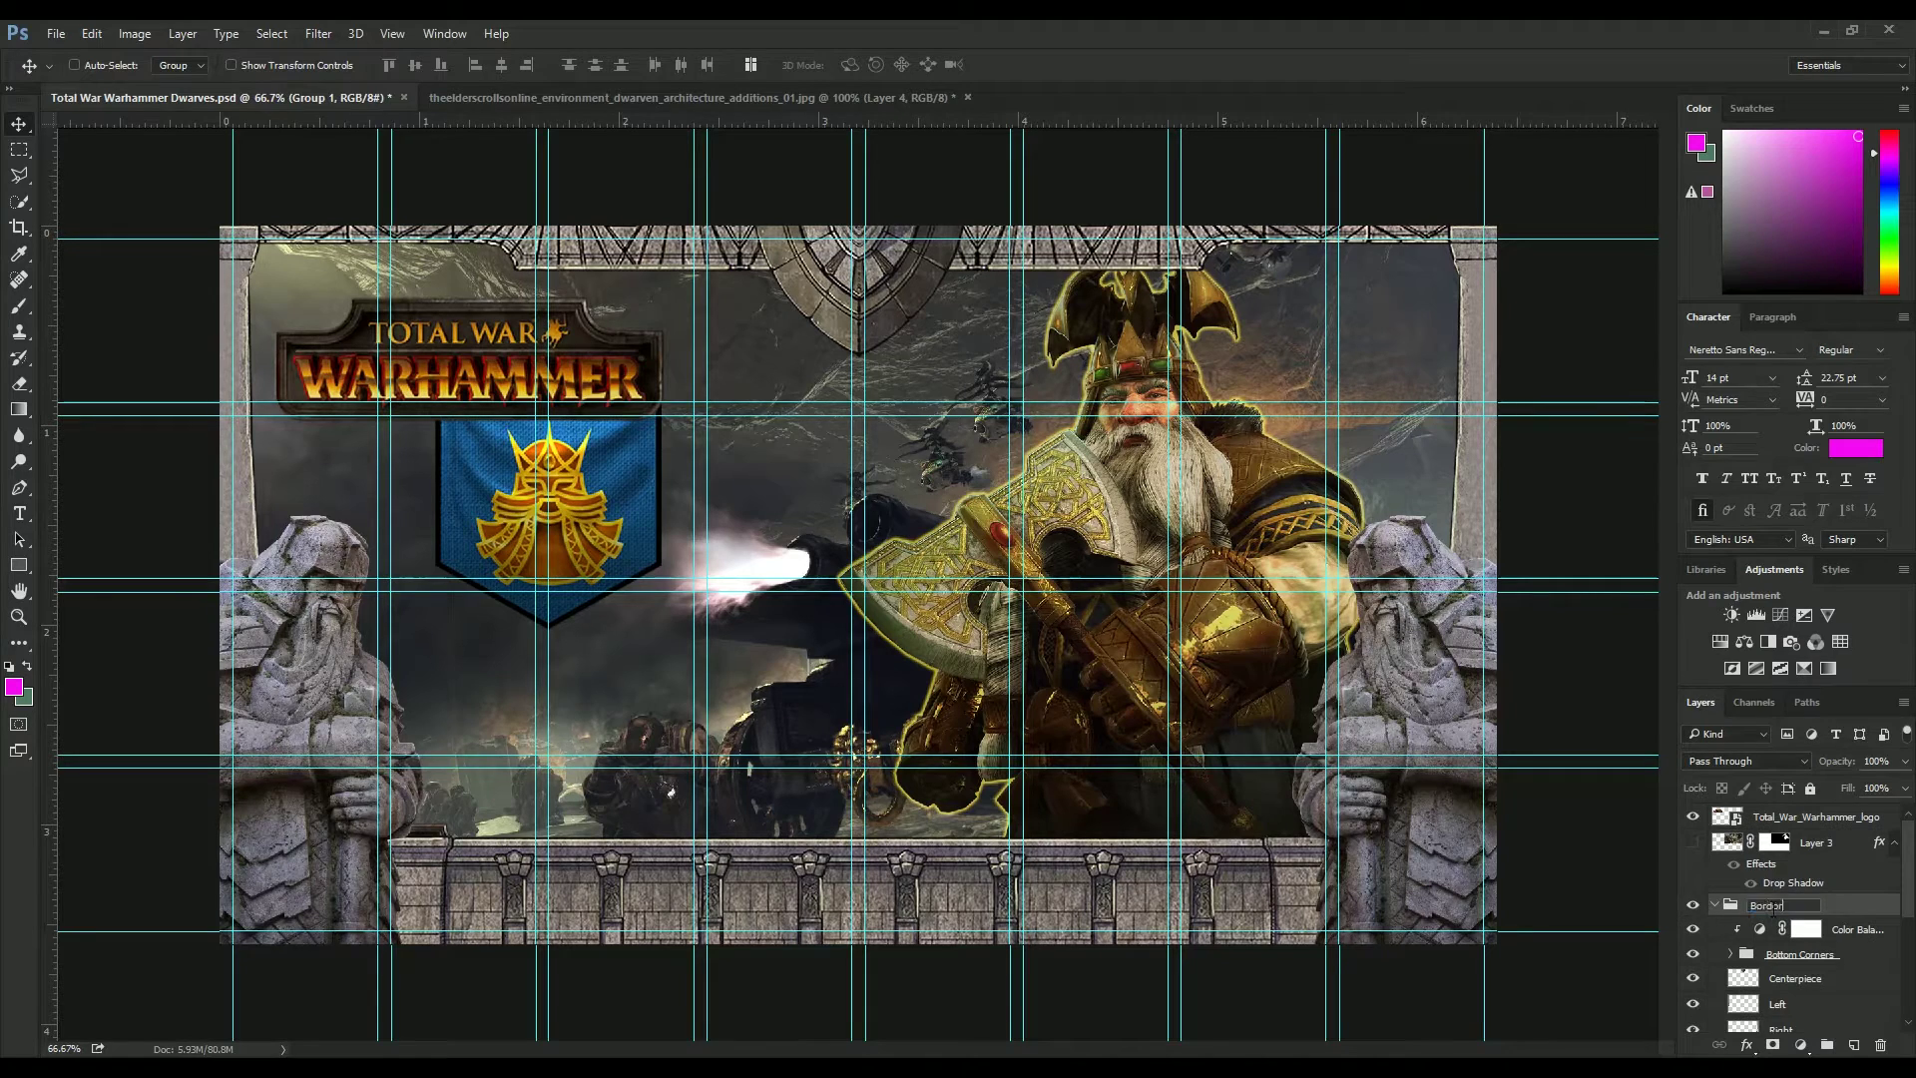
- Try tinting the Bordor group with a clipped gold texture in Multiply mode and with a clipped Photo Filter adjustment
left_click(1743, 642)
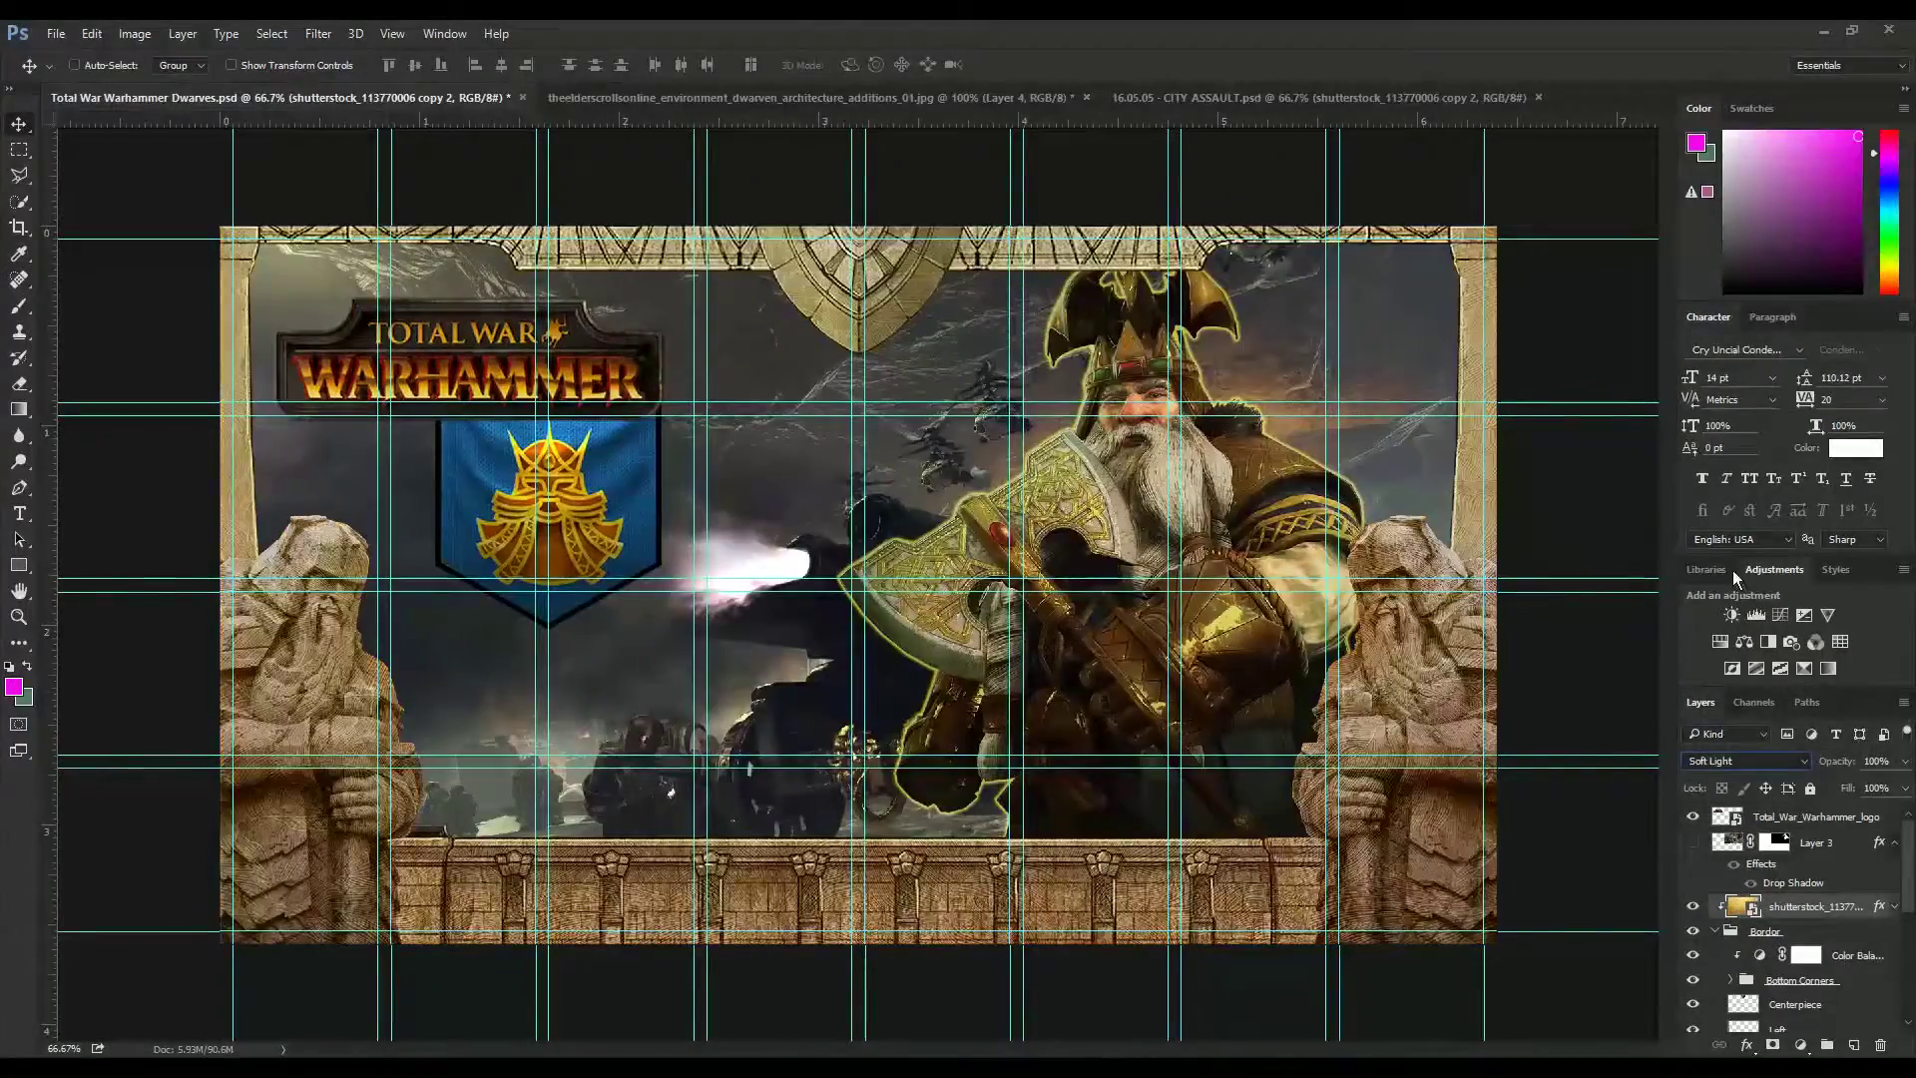
key("alt+shift+m")
left_click(1876, 761)
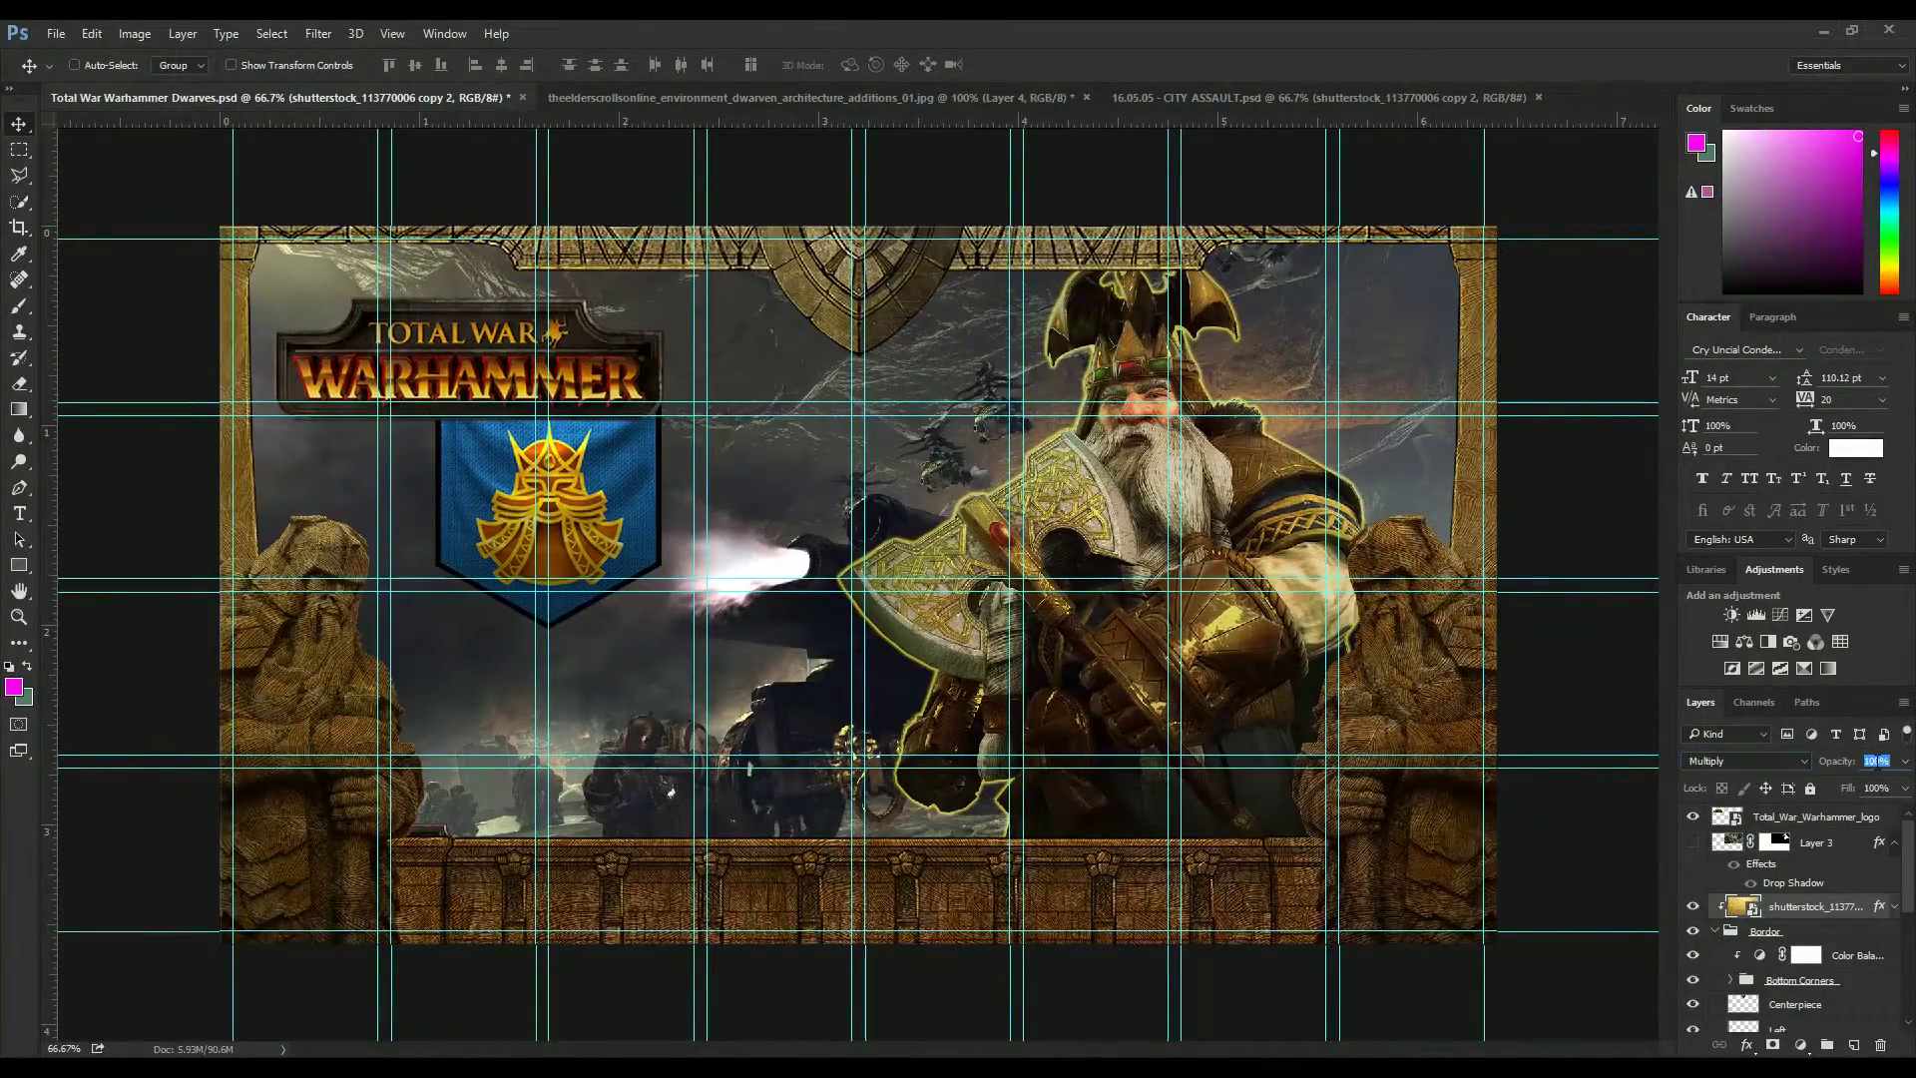
left_click(1735, 616)
key("ctrl+z")
left_click(1693, 906)
key("Delete")
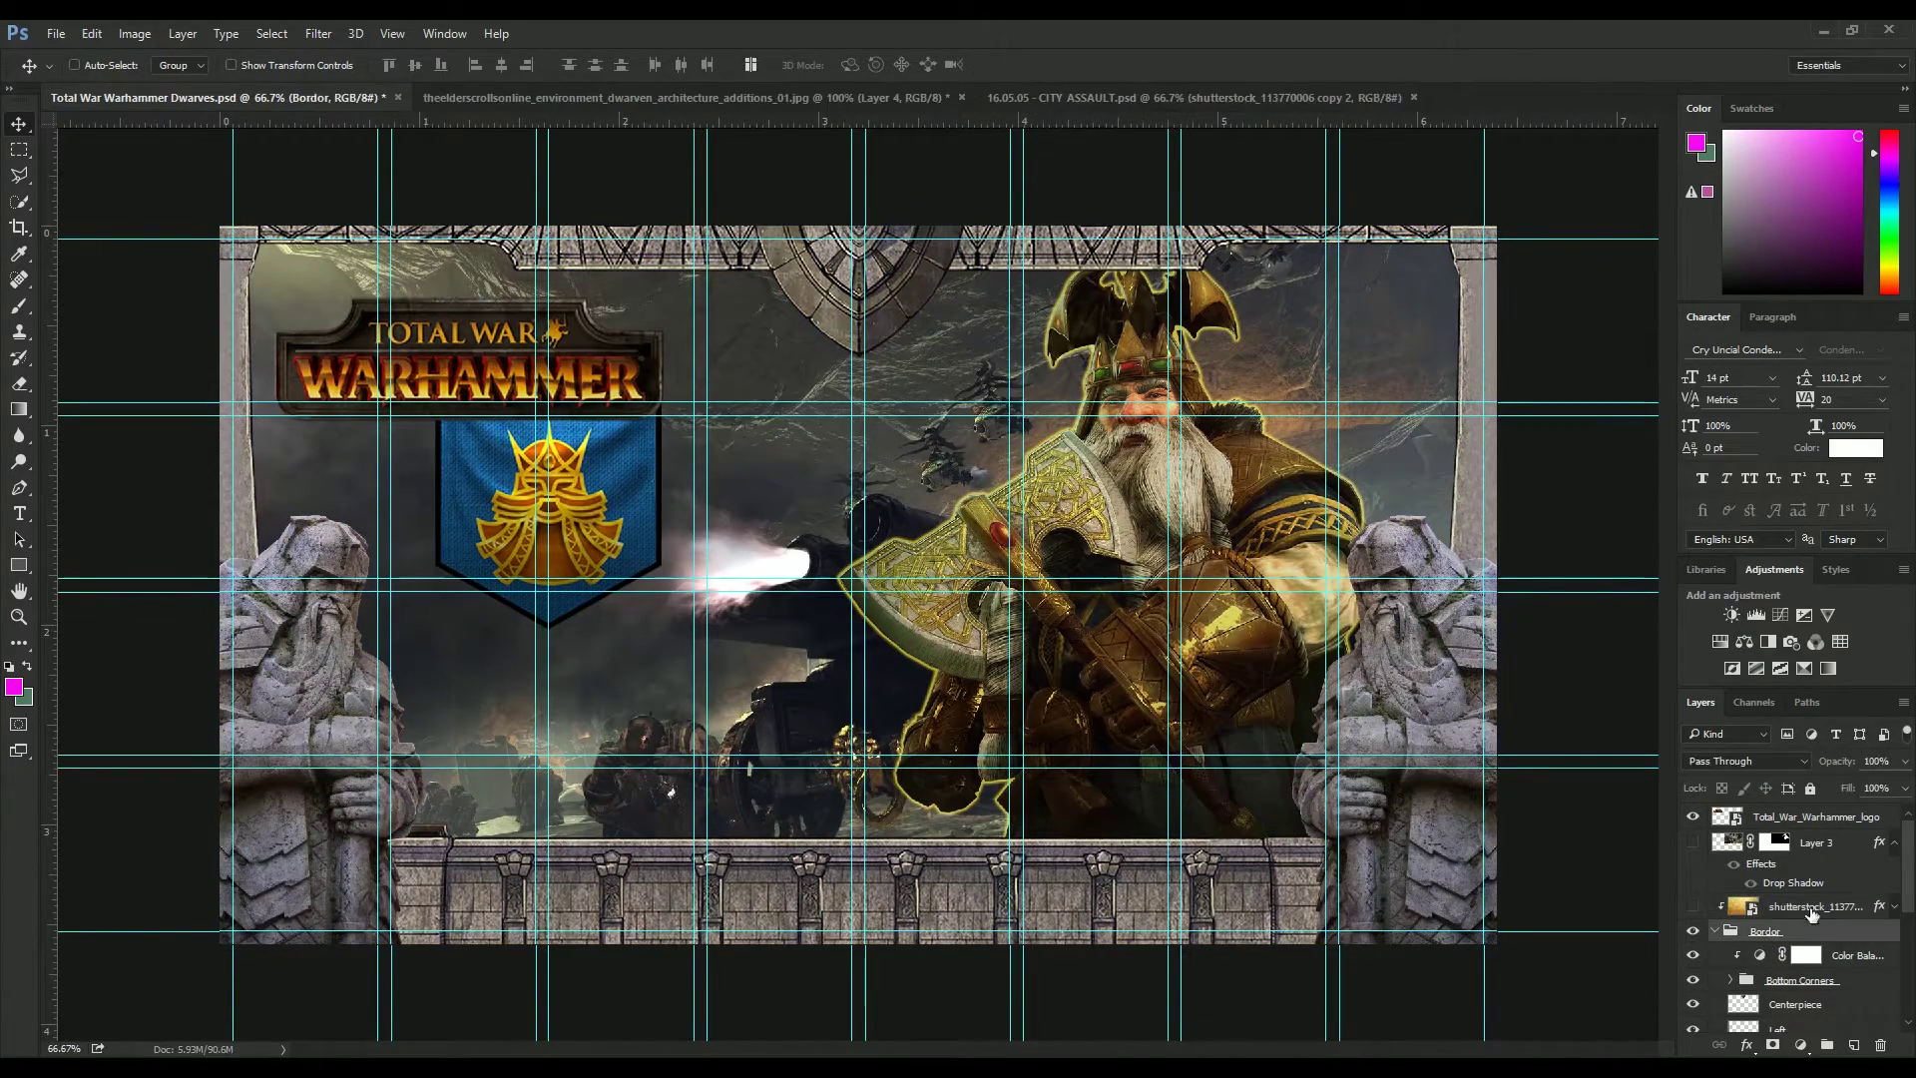
left_click(1791, 642)
left_click(1716, 931)
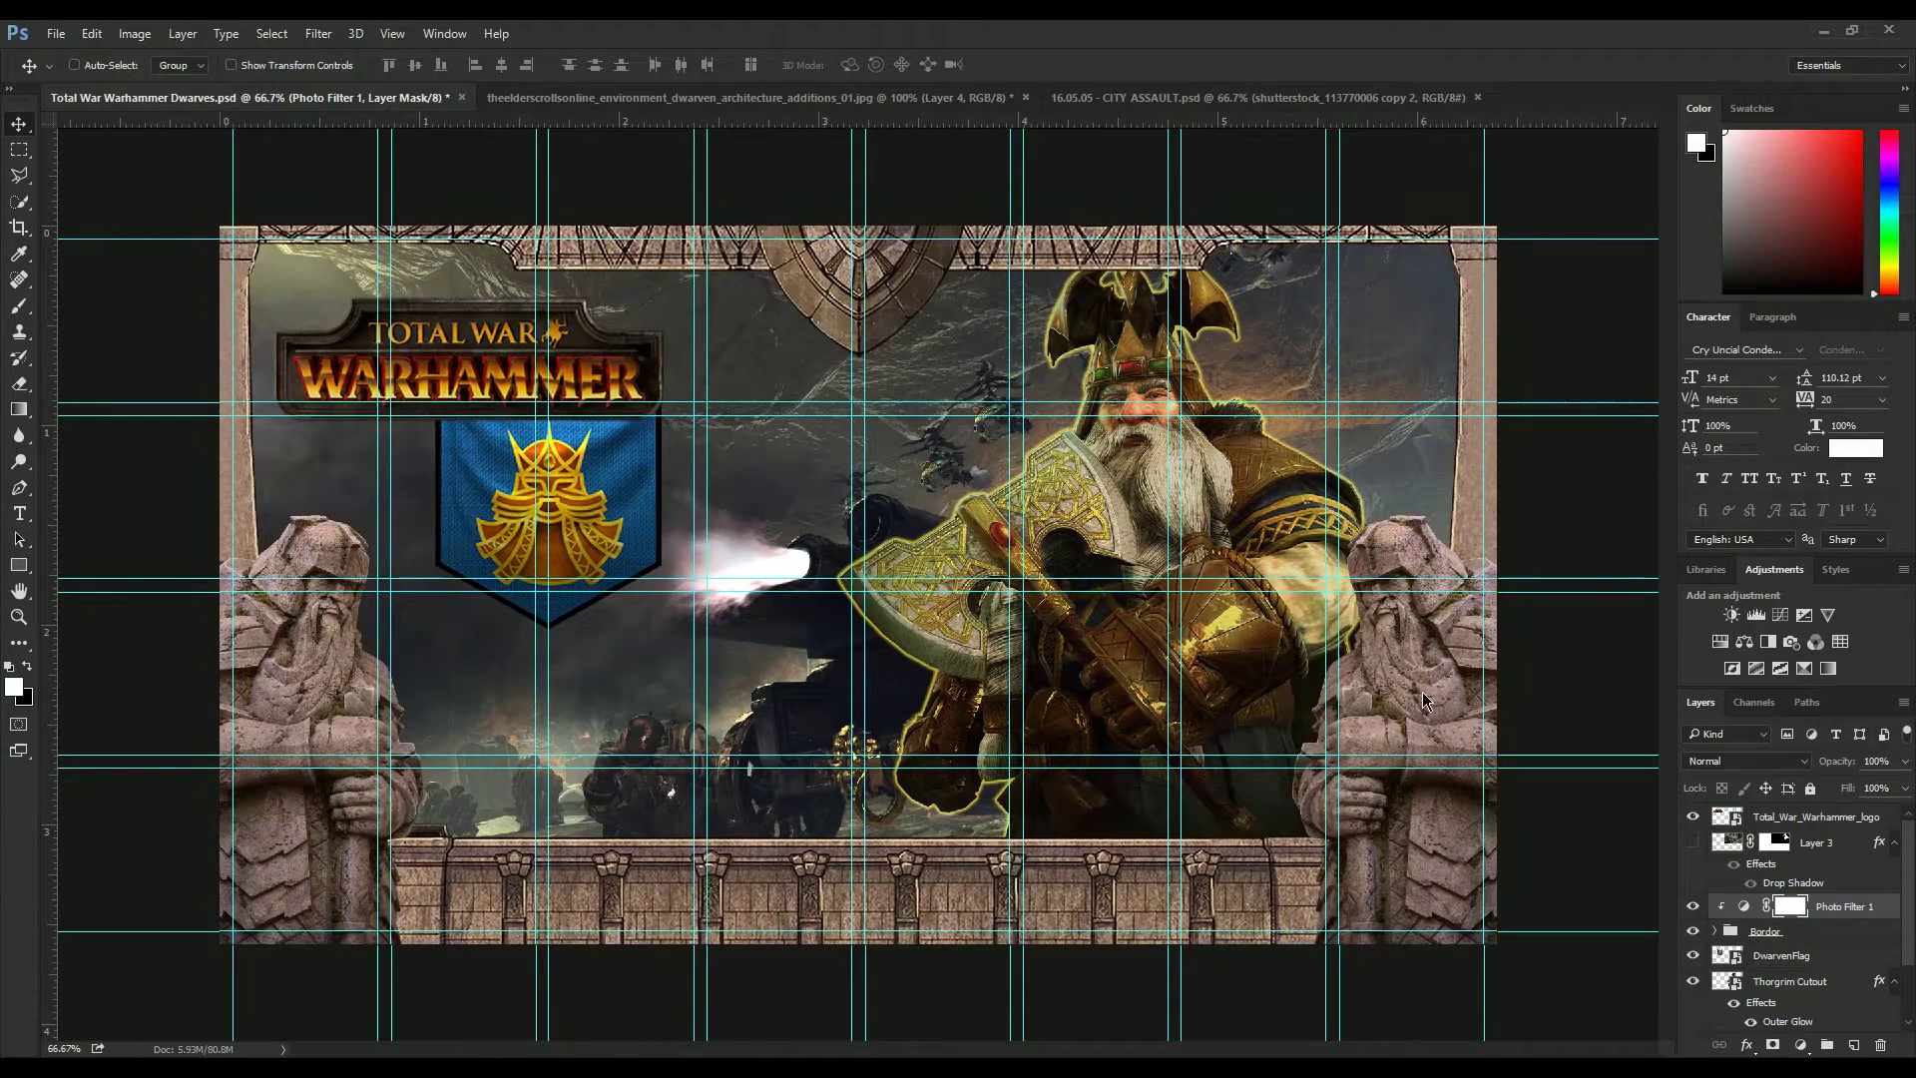
- Add a drop shadow to both statue layers in the Bottom Corners group
left_click(1731, 980)
double_click(1856, 901)
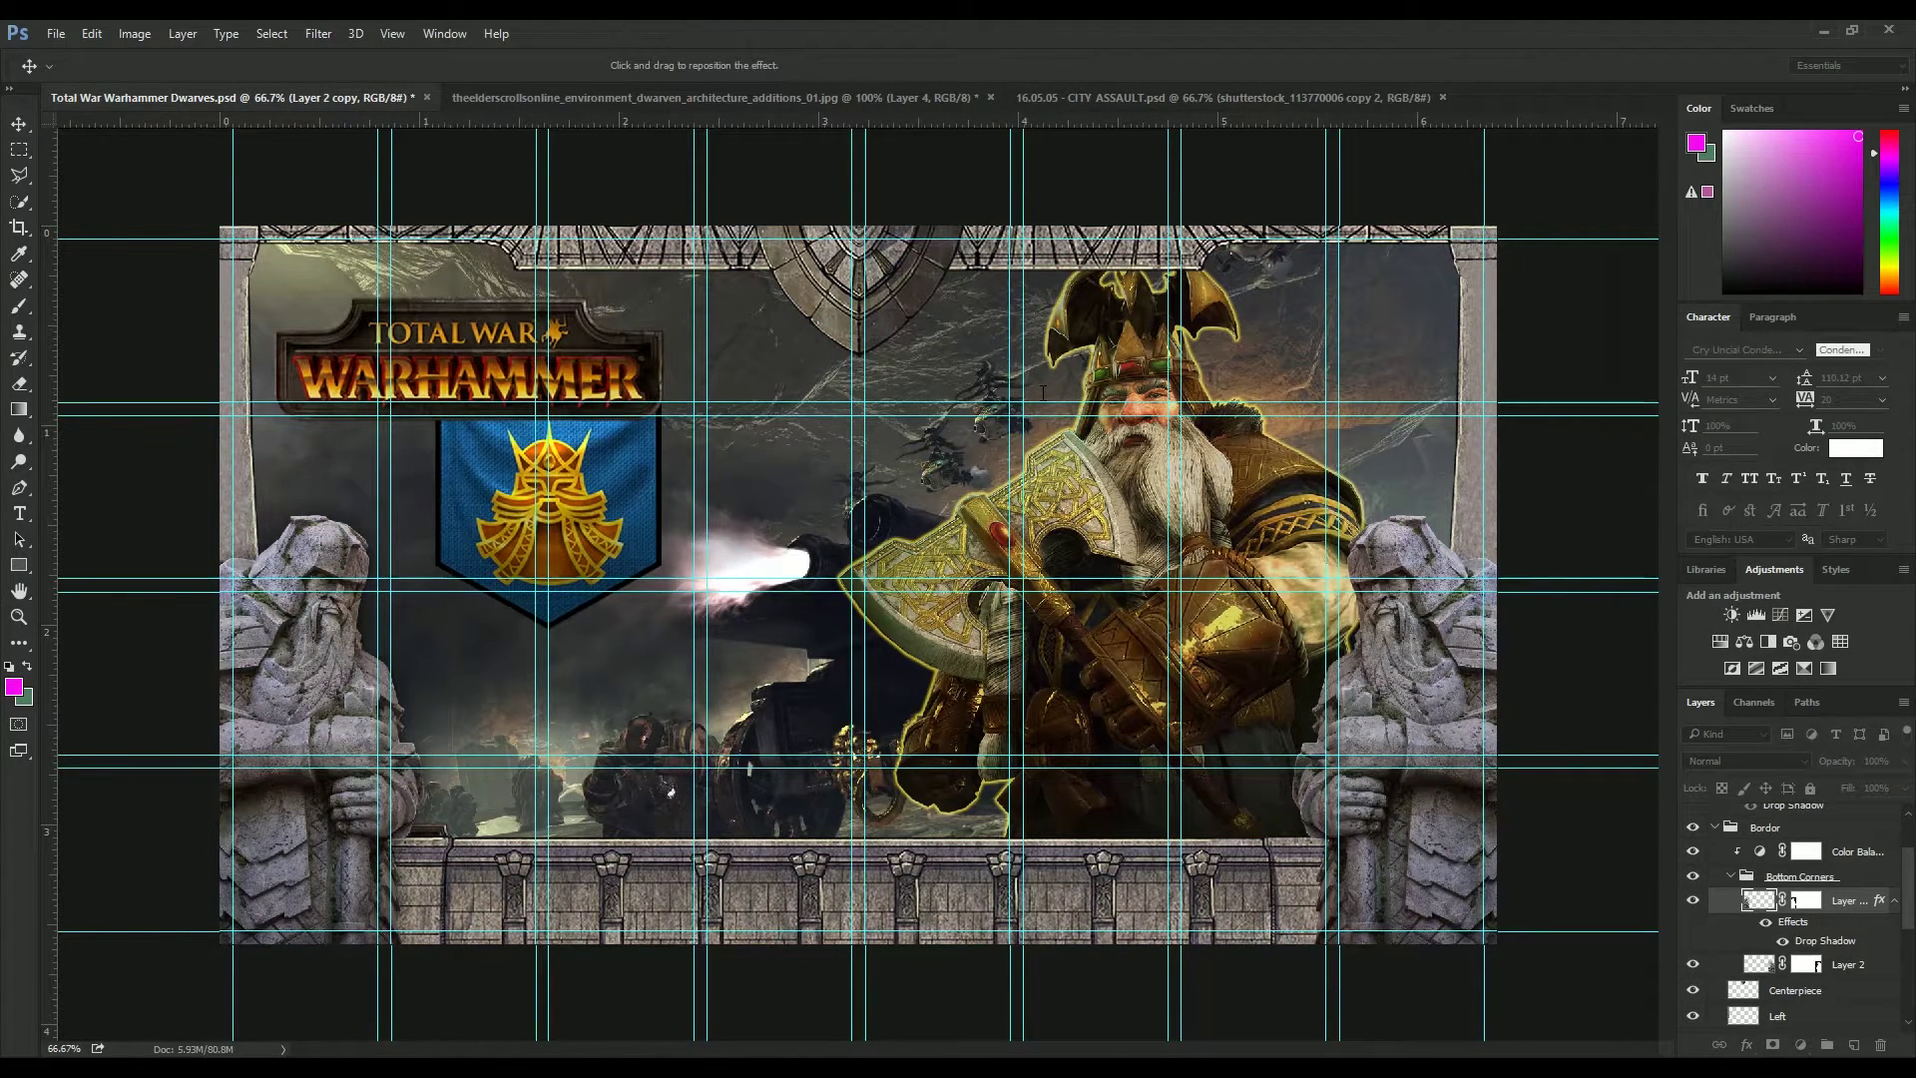
key("Return")
key("alt+bracketleft")
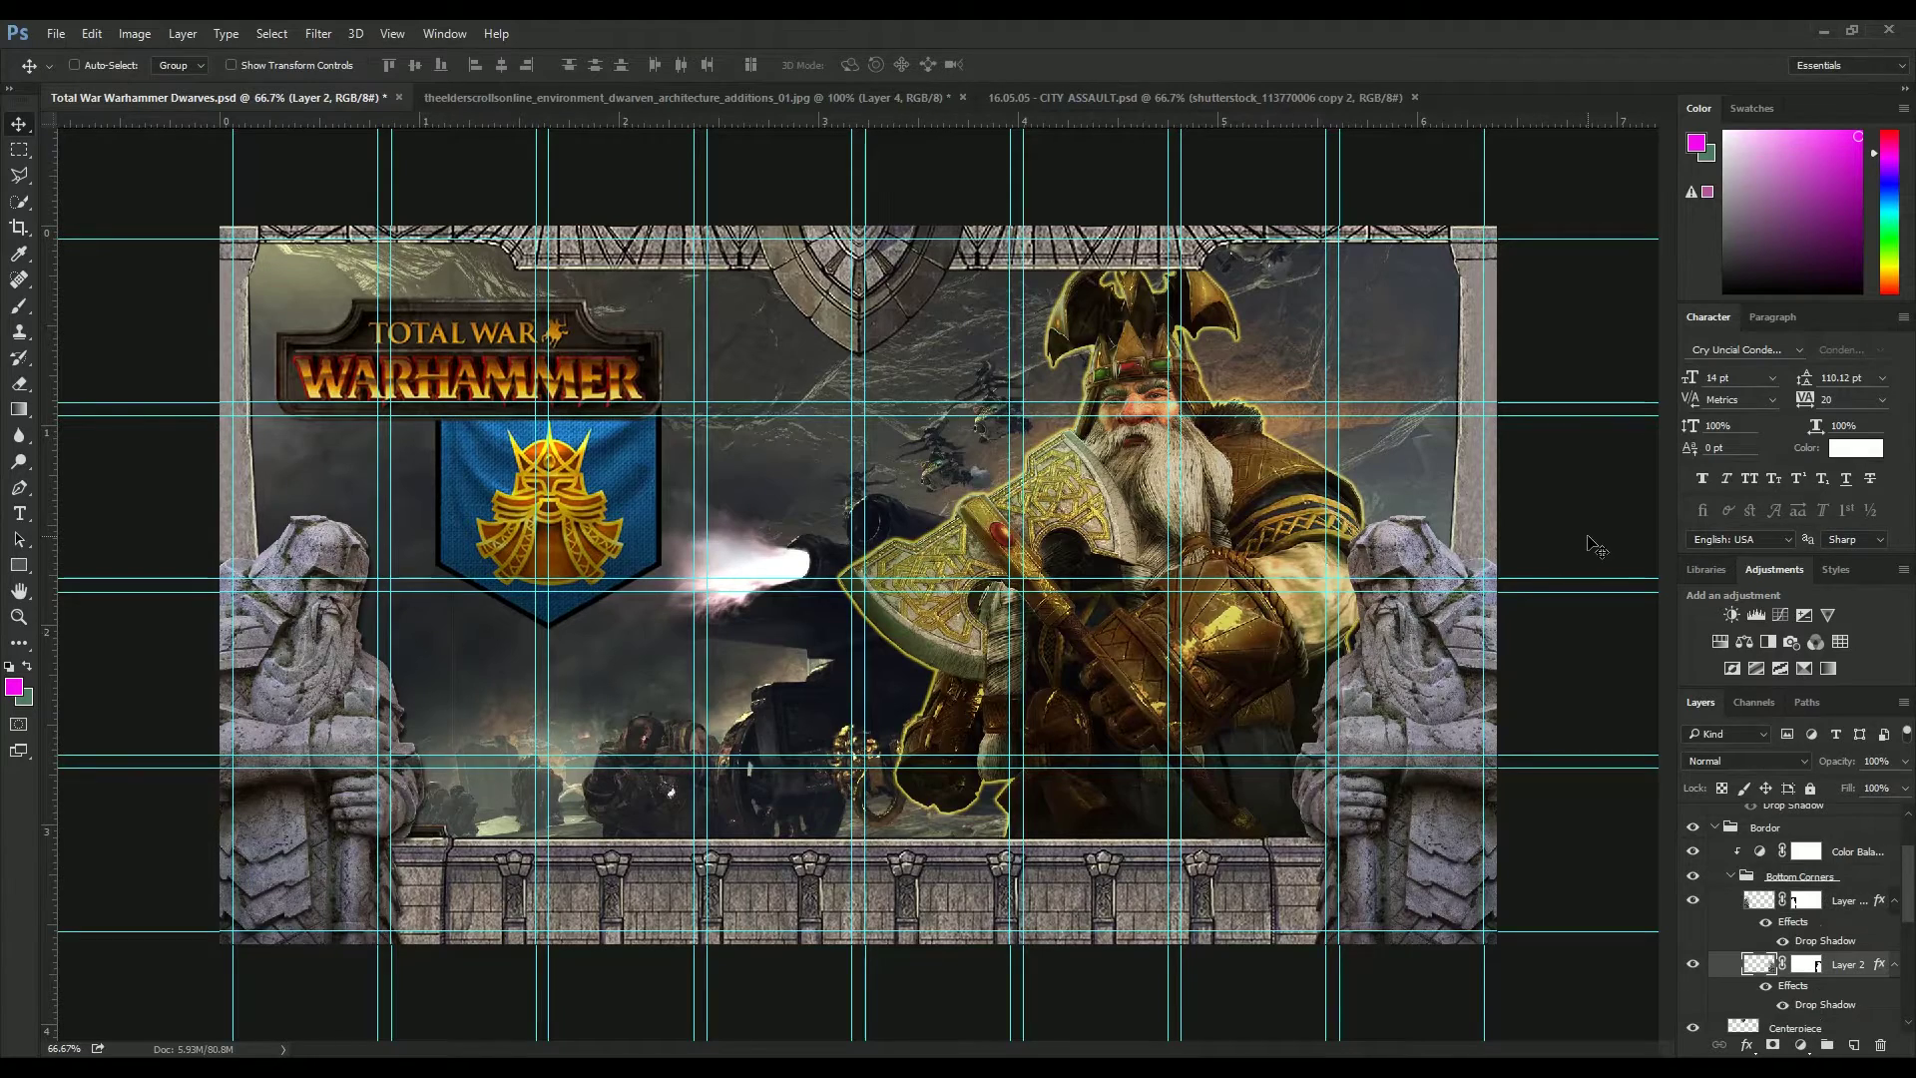
- Fill a new layer above the Bordor group with golden yellow and clip it to the group
left_click_drag(1806, 851, 1792, 906)
left_click_drag(1889, 160, 1889, 280)
key("alt+BackSpace")
key("ctrl+alt+g")
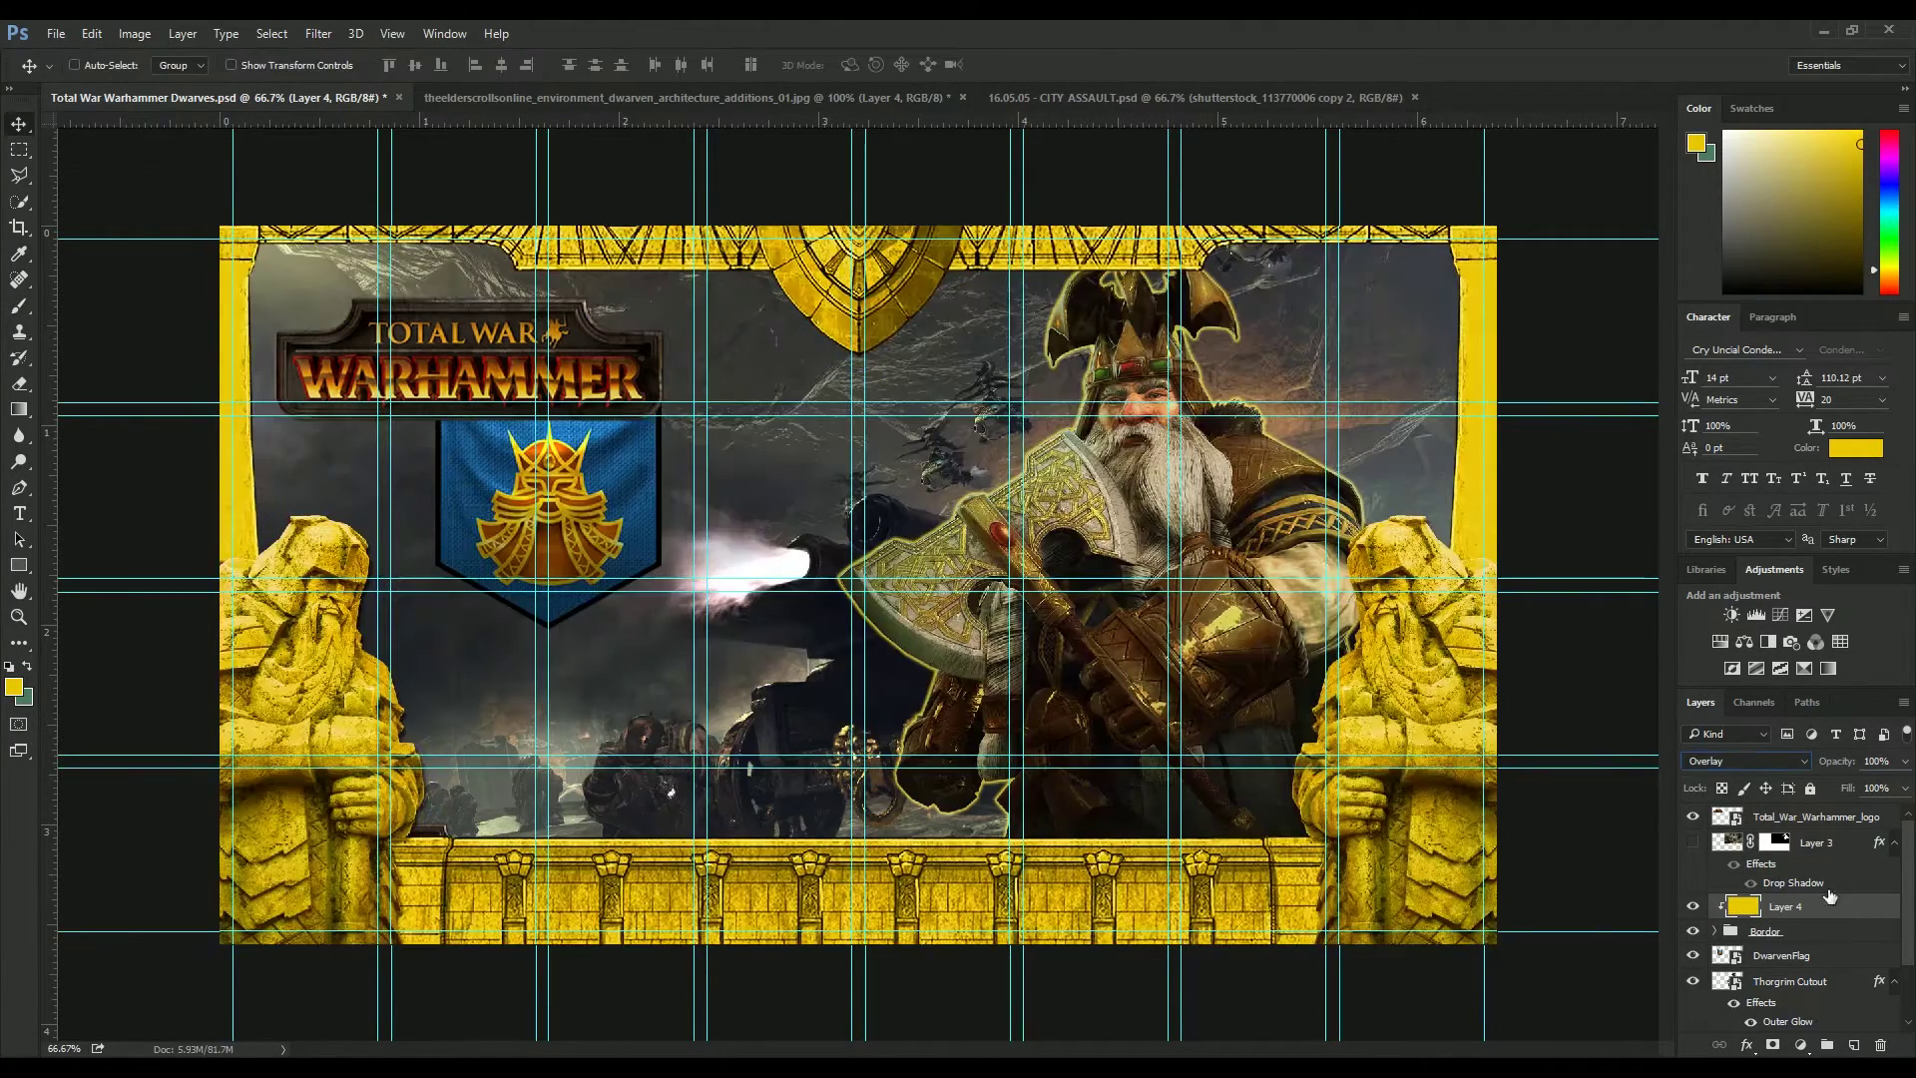
- Try blending the yellow layer over the frame in Overlay and in Hard Light, with its opacity at 10%
key("shift+alt+o")
left_click(1874, 760)
type("20")
key("Return")
key("shift+alt+h")
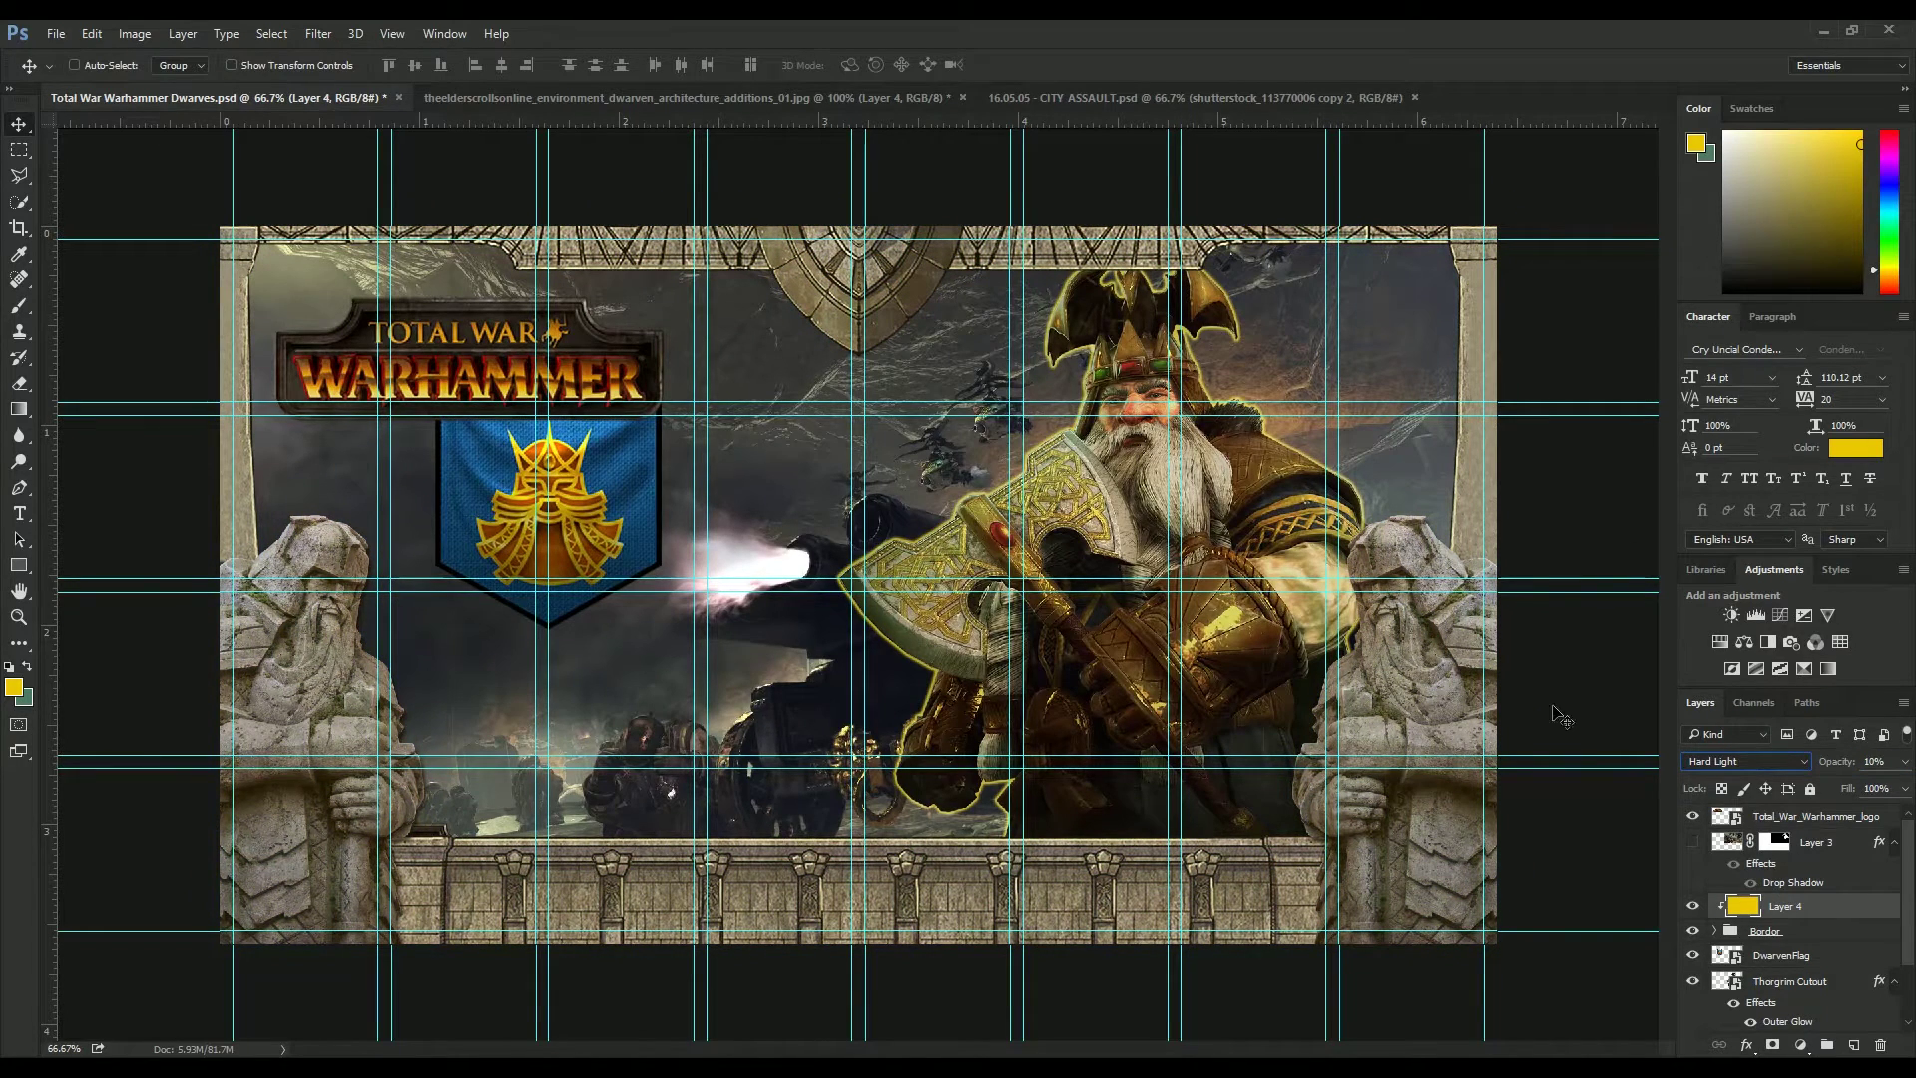
- Duplicate the Thorgrim Cutout into the Bordor group, between the Bottom layer and the Top group, so the crown overlaps the upper trim
left_click(1796, 1001)
key("ctrl+j")
left_click_drag(1796, 1001, 1800, 901)
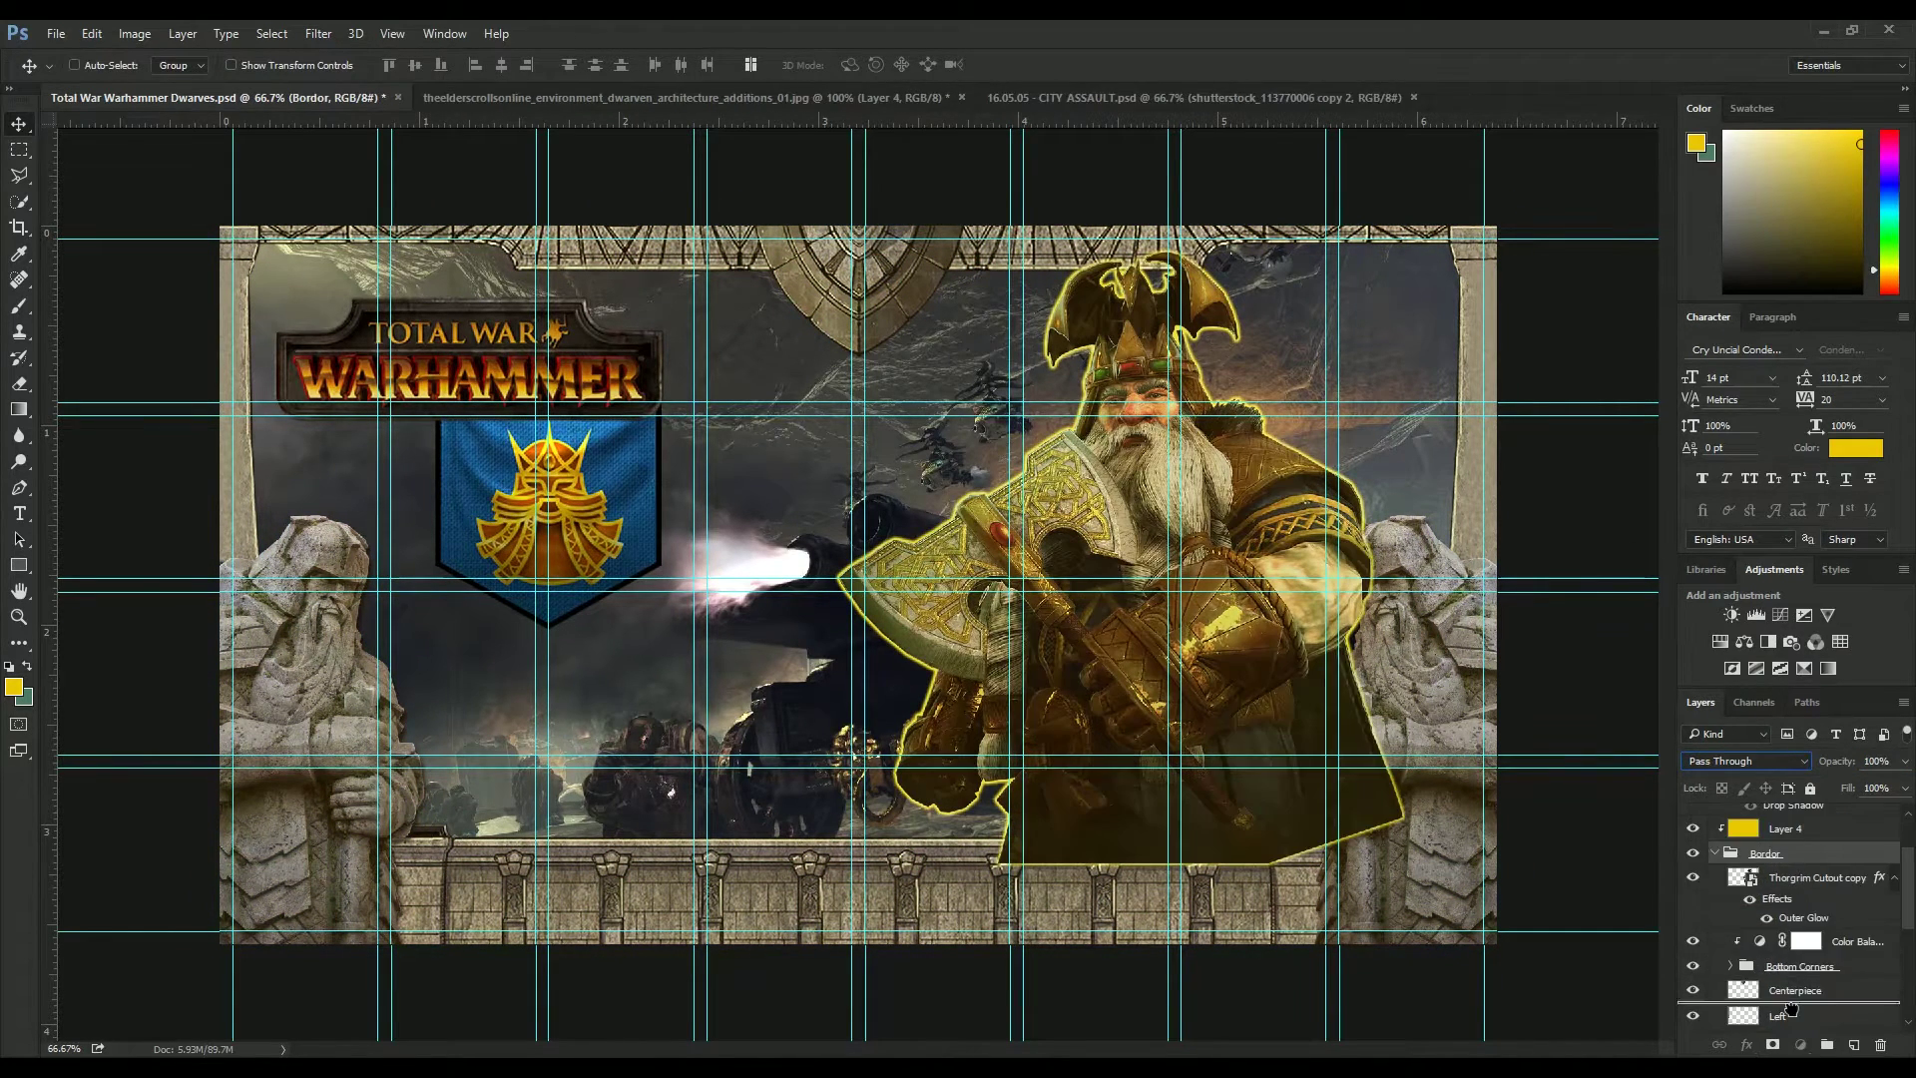
mouse_move(1820, 904)
left_mouse_down()
mouse_move(1806, 1013)
mouse_move(1807, 845)
left_mouse_up()
key("b")
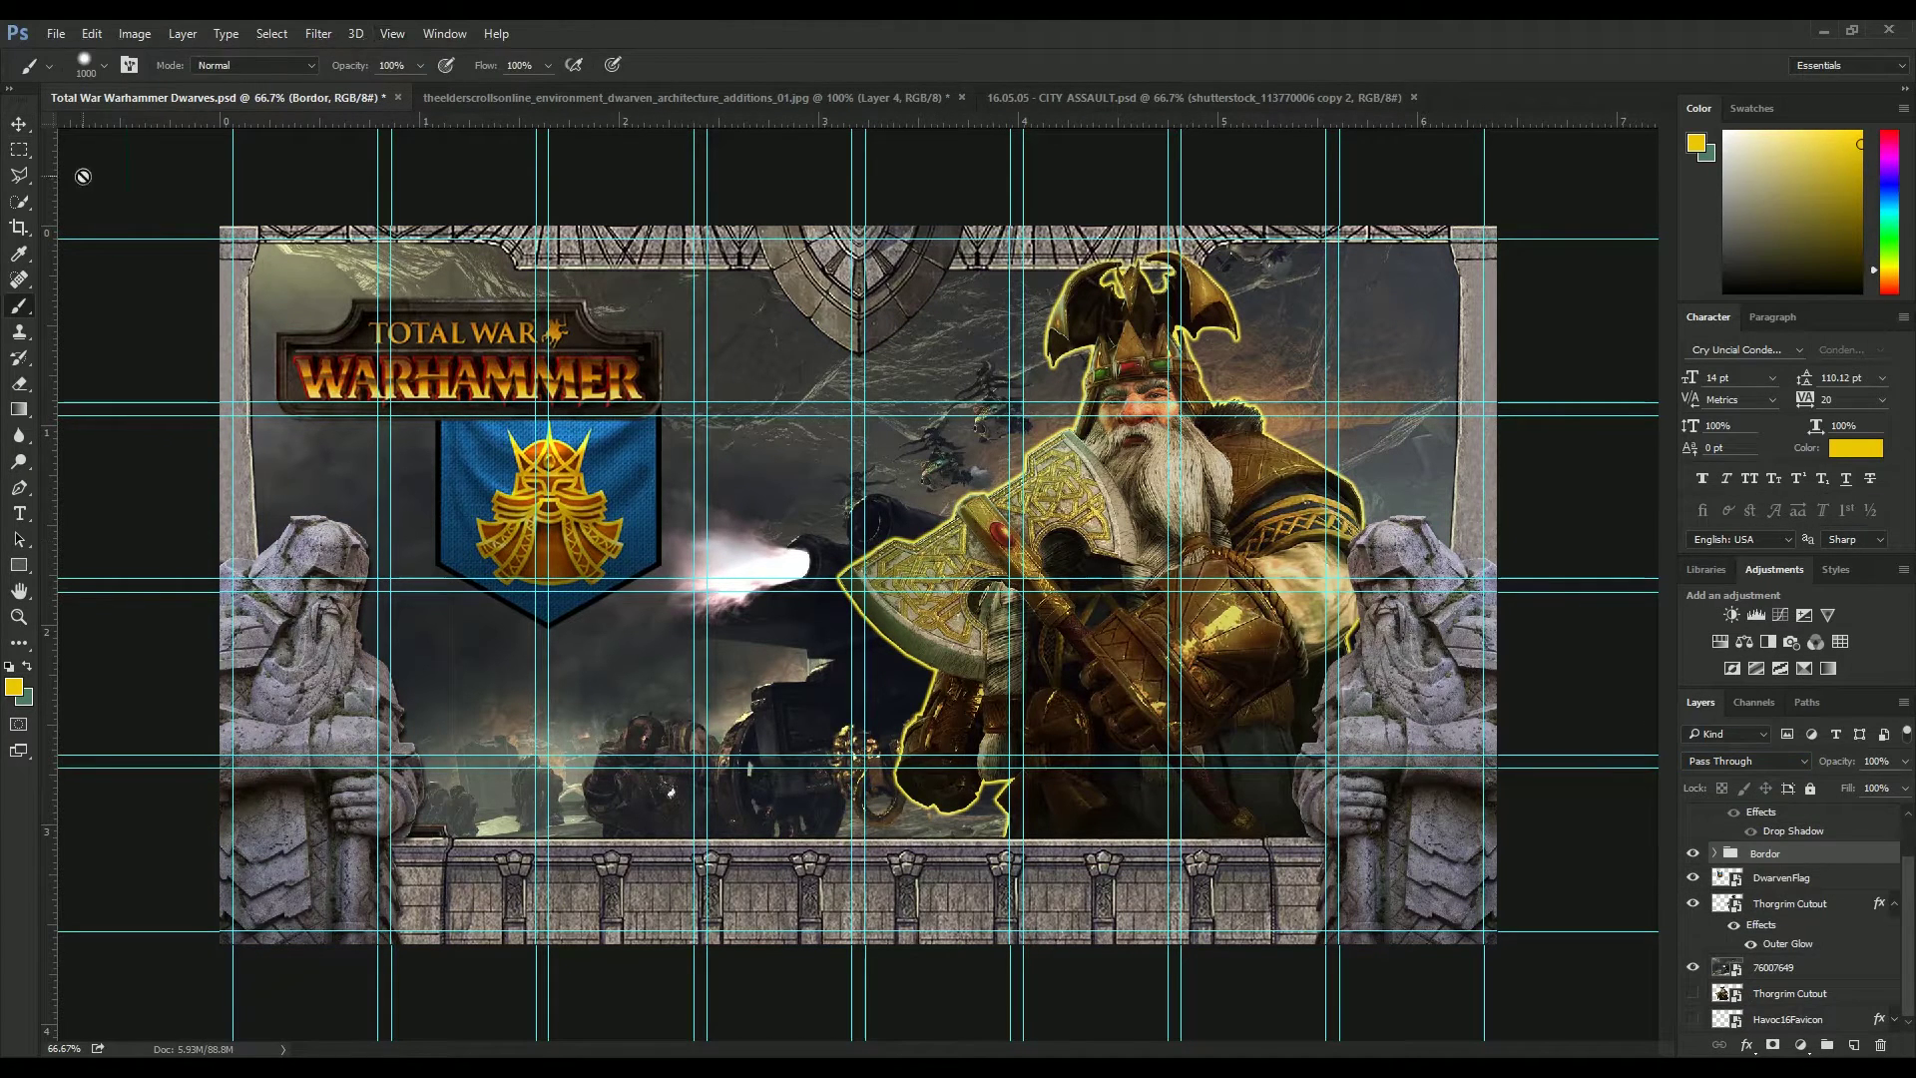
key("v")
- Delete the Thorgrim Cutout copy from the Bordor group and move the DwarvenFlag into the frame's upper-left corner
left_click(1789, 903)
left_click(1714, 854)
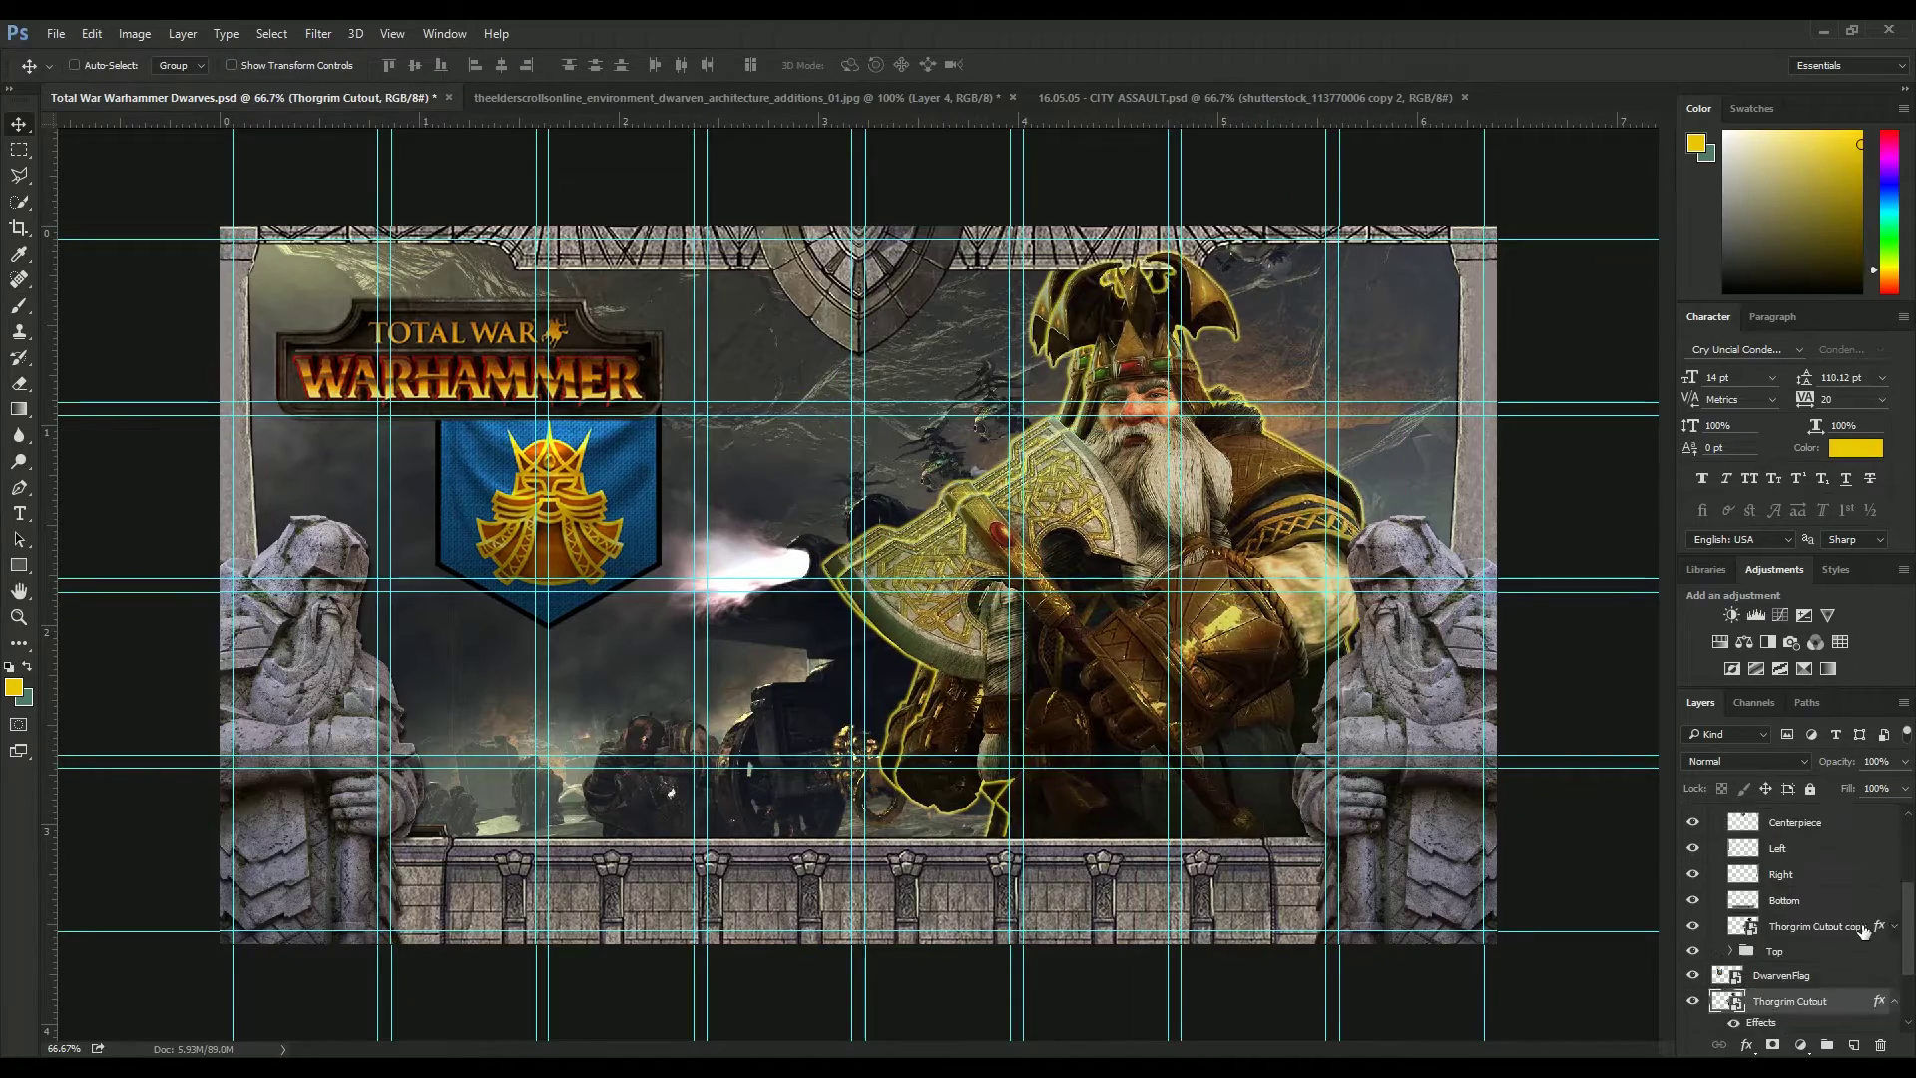
left_click(1782, 975)
left_click_drag(548, 519, 380, 406)
- Show the Havoc16Favicon logo over the frame's lower-right corner and mirror the 76007649 battle background horizontally
scroll(1786, 937, "up", 2)
scroll(1783, 939, "down", 3)
left_click(1792, 1019)
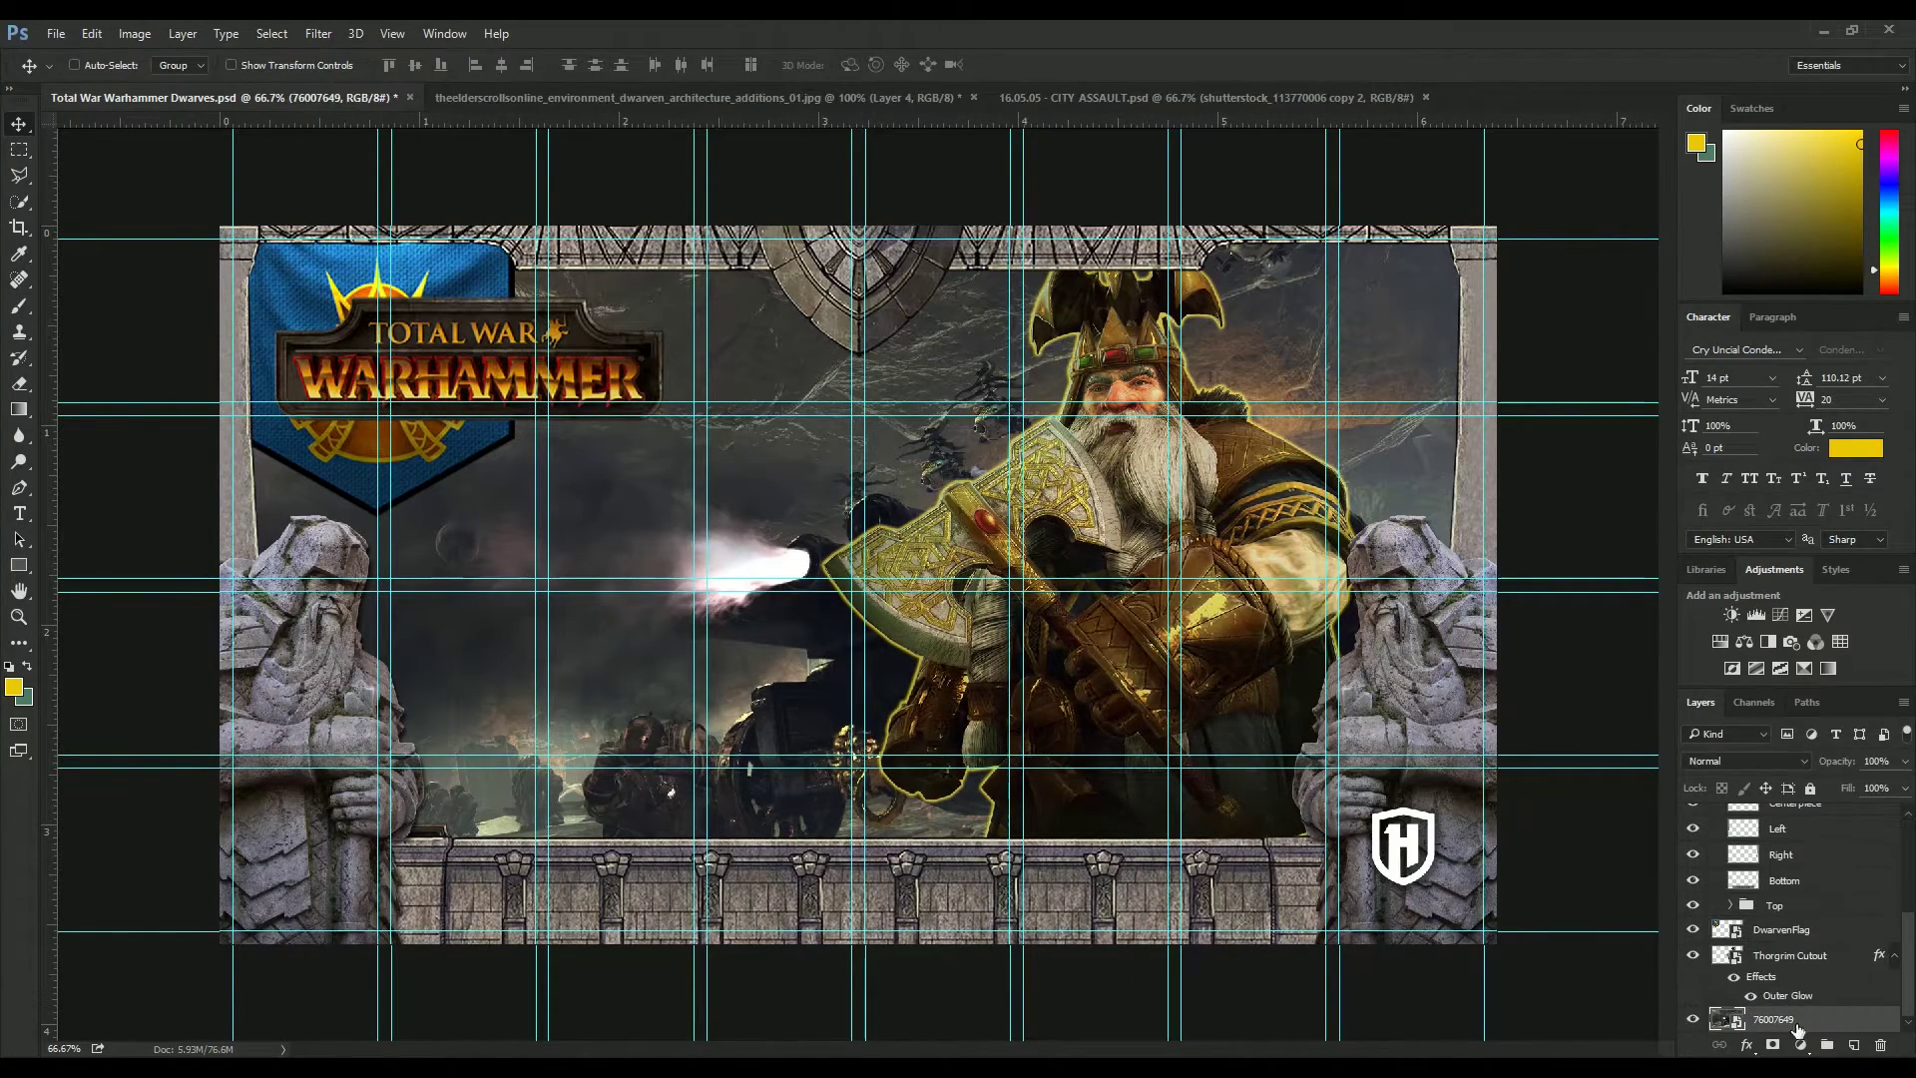
left_click_drag(638, 599, 559, 559)
scroll(1811, 983, "up", 1)
- Place the Thorgrim Cutout above the Top group inside Bordor and move the Total War Warhammer logo to the banner's lower-left corner
left_click(1811, 981)
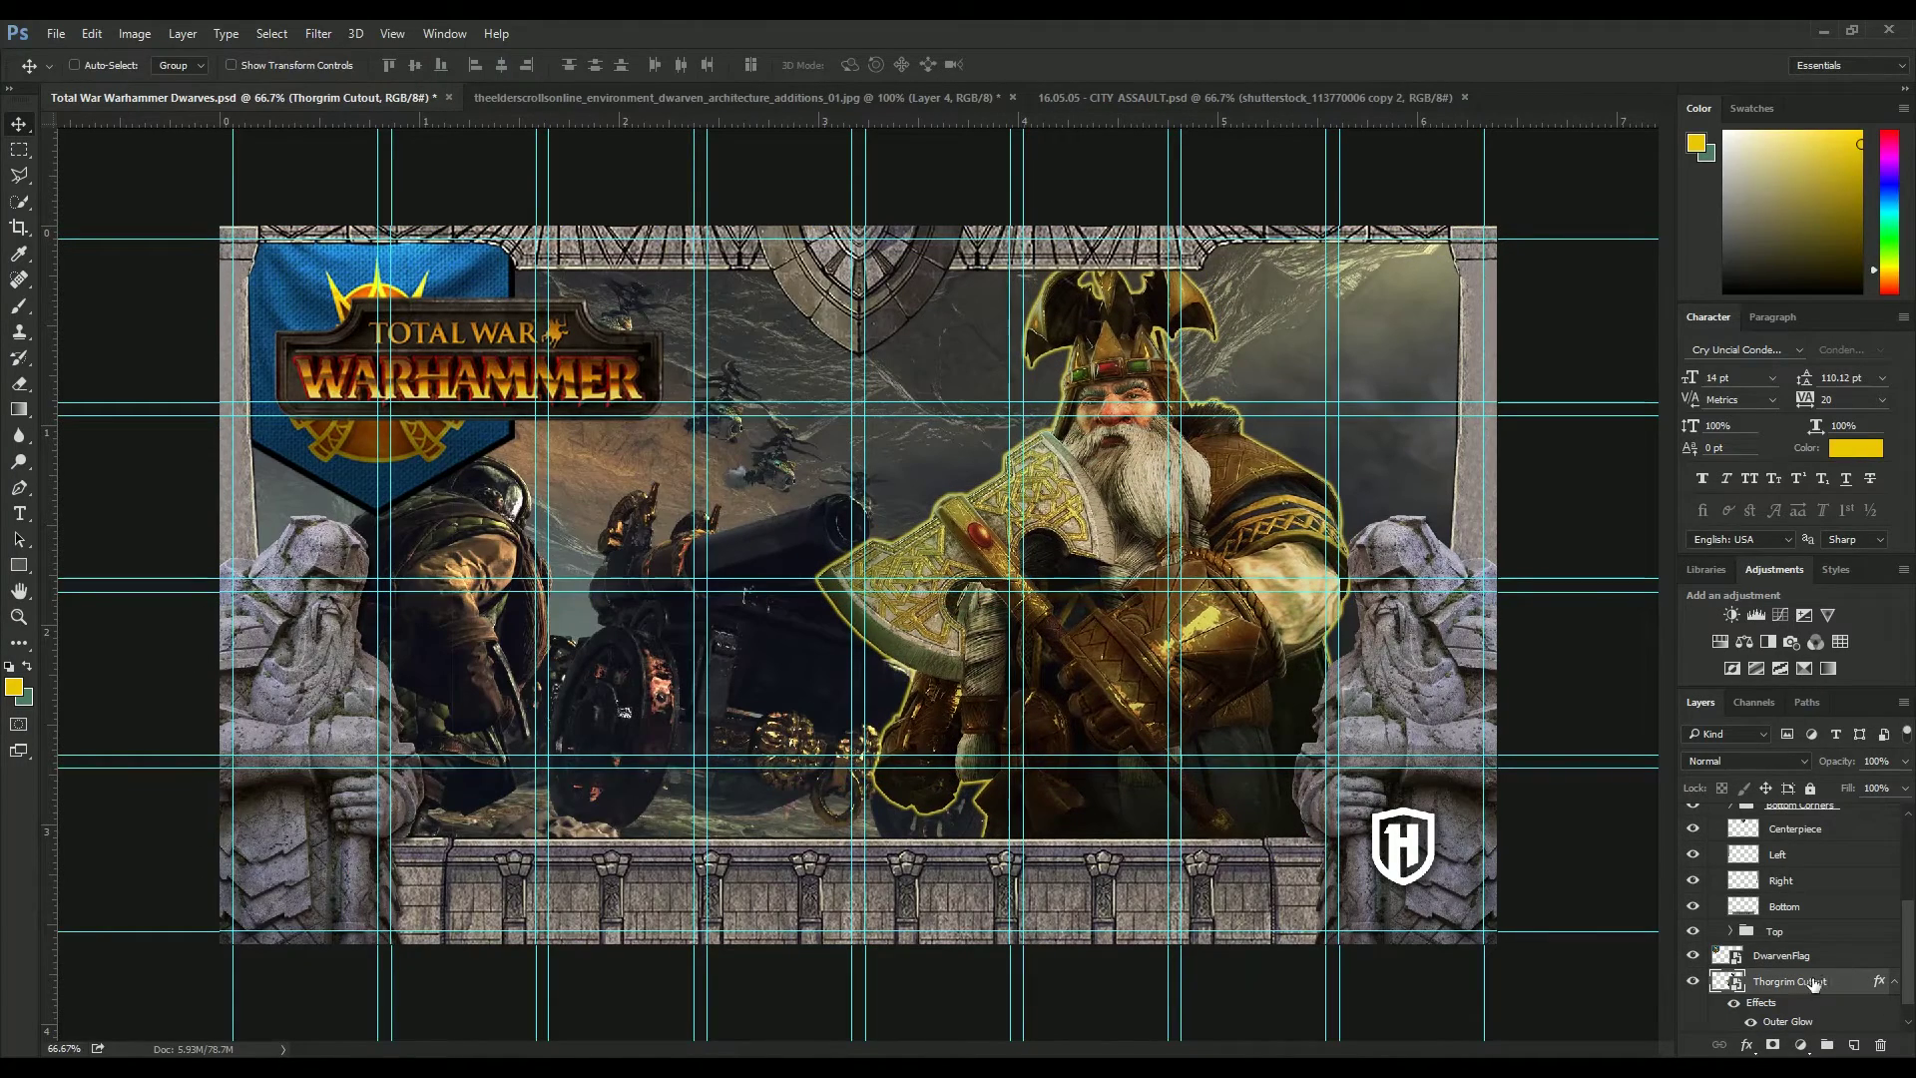
scroll(1803, 873, "up", 7)
left_click(1811, 817)
left_click_drag(579, 367, 534, 846)
- Add the yellow title text "DWARVES" in the Dwarven Stonecraft font at 54 pt across the middle of the banner
key("t")
left_click(779, 581)
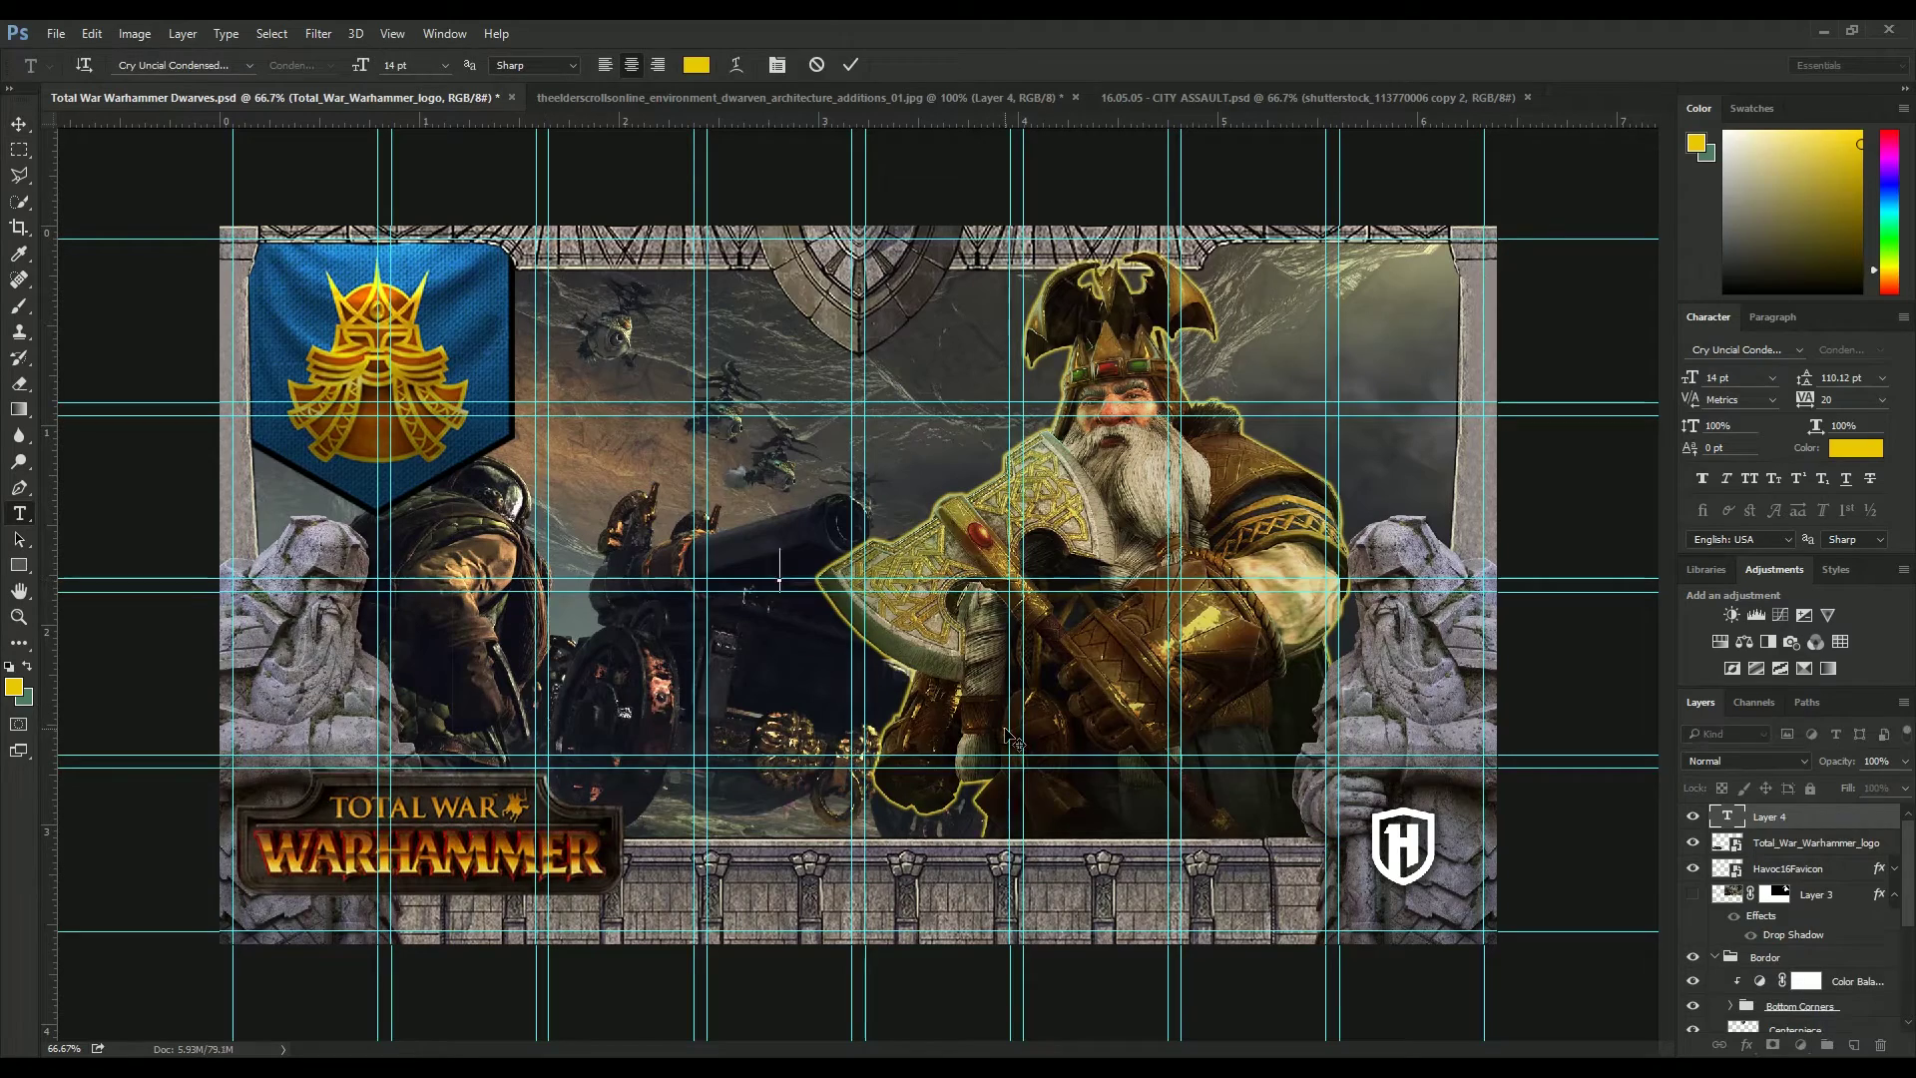
left_click(184, 62)
type("DWarven")
key("Return")
key("ctrl+Return")
- Fill a full-width rectangular band across the banner's middle with dark blue on a new layer
key("m")
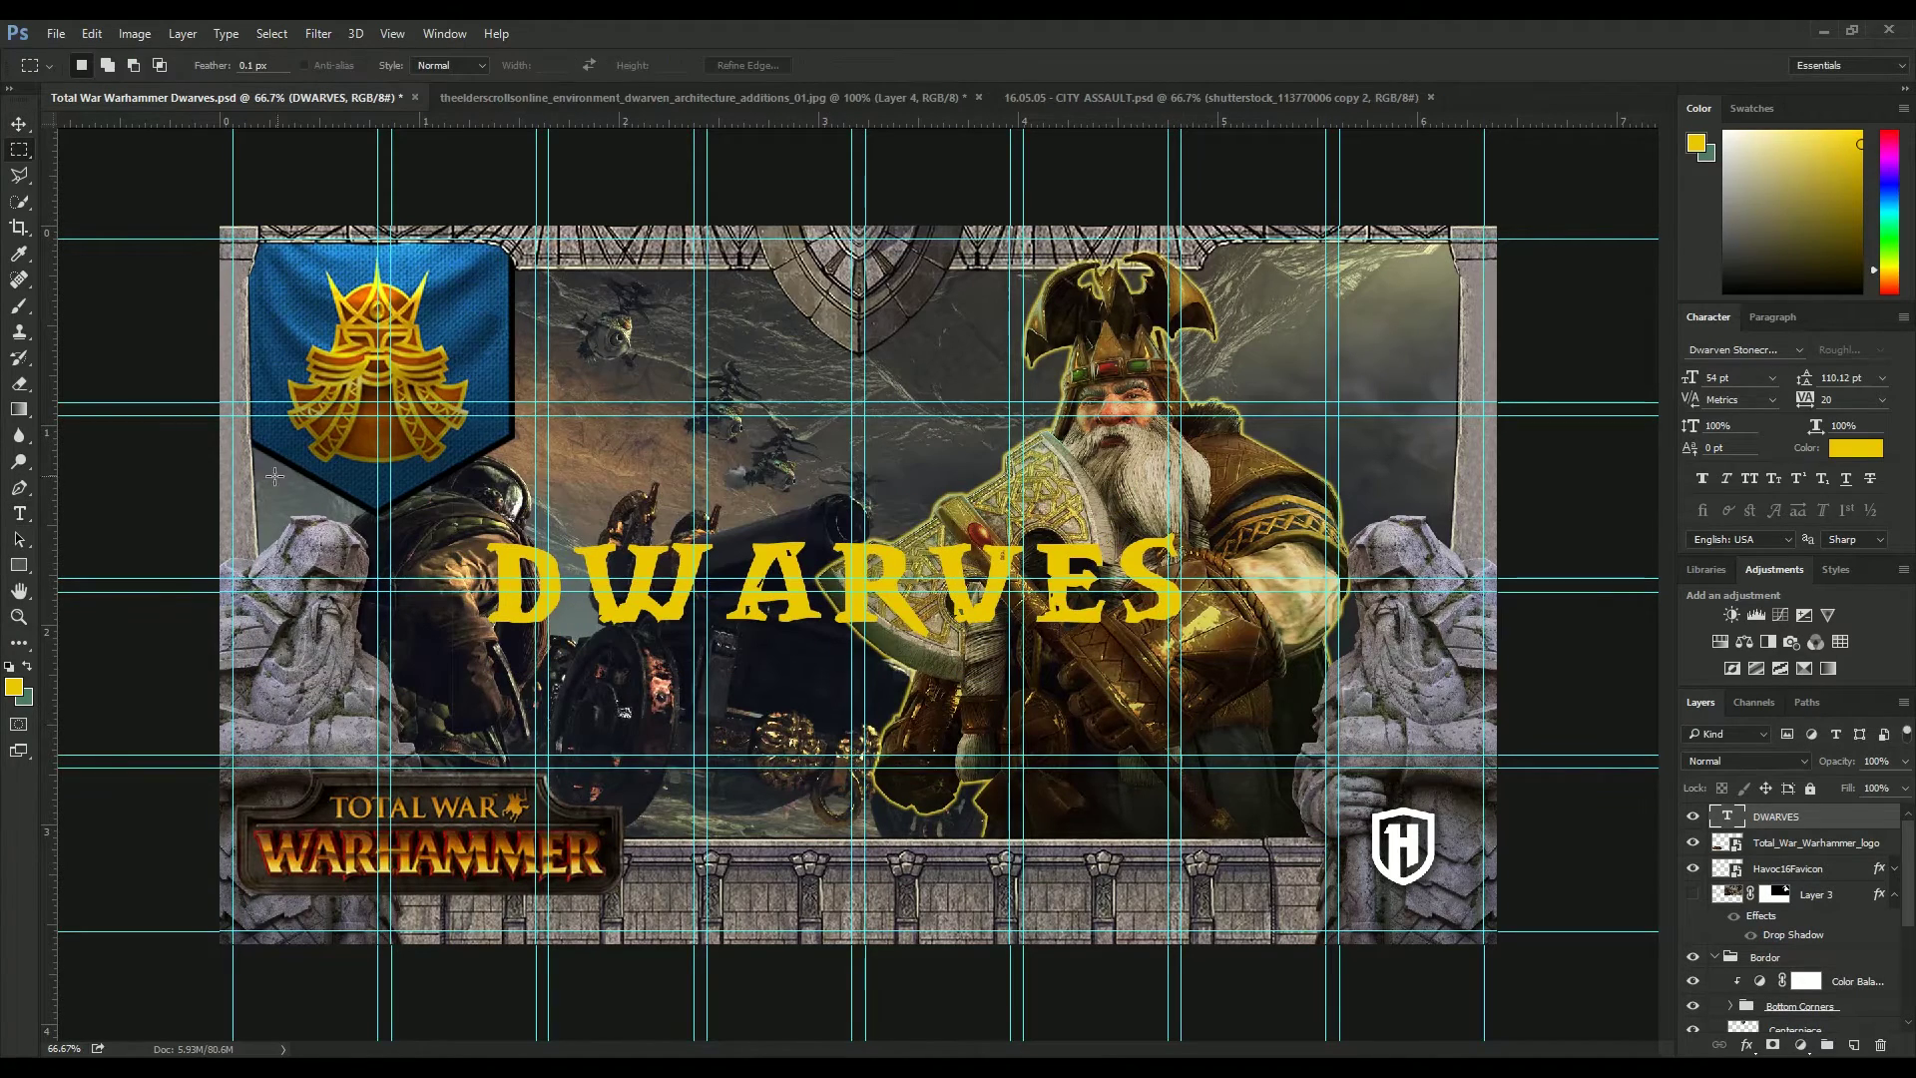
left_click_drag(1538, 726, 1397, 718)
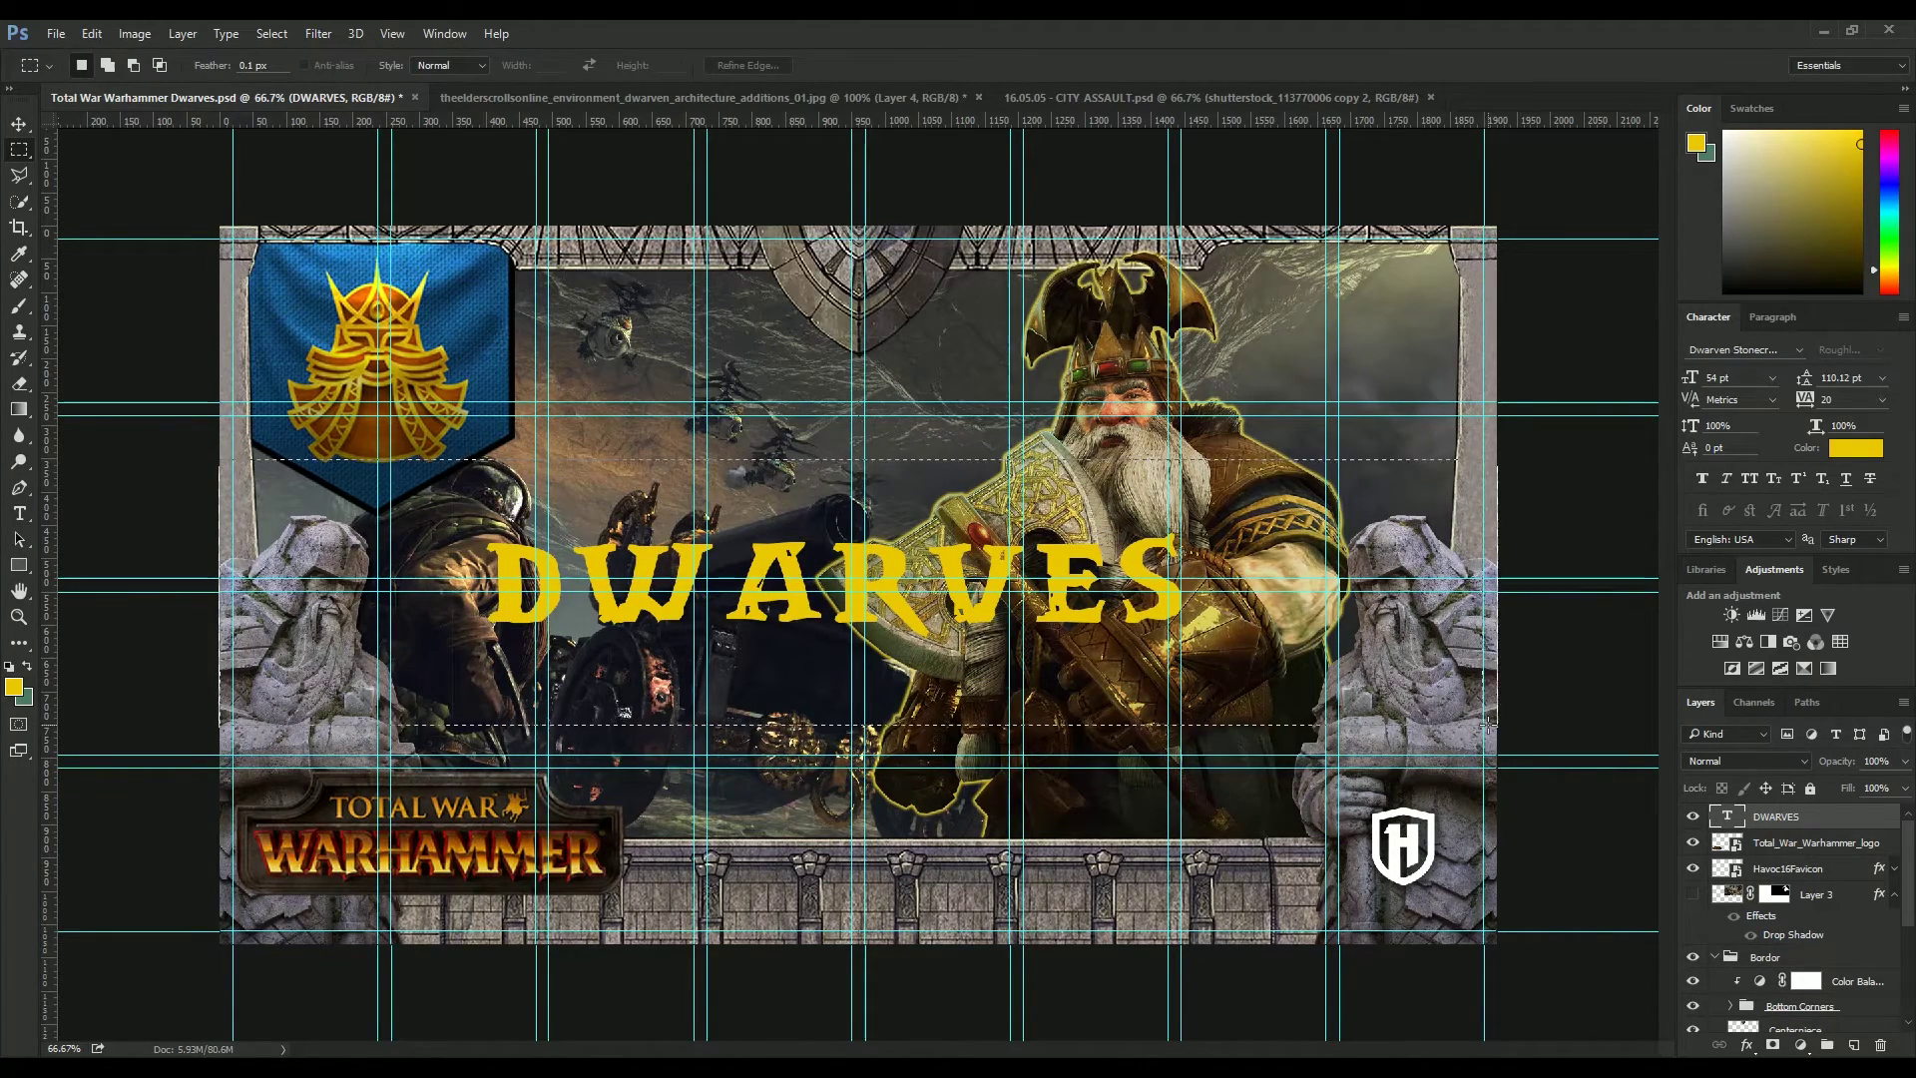
key("ctrl+shift+alt+n")
key("alt+BackSpace")
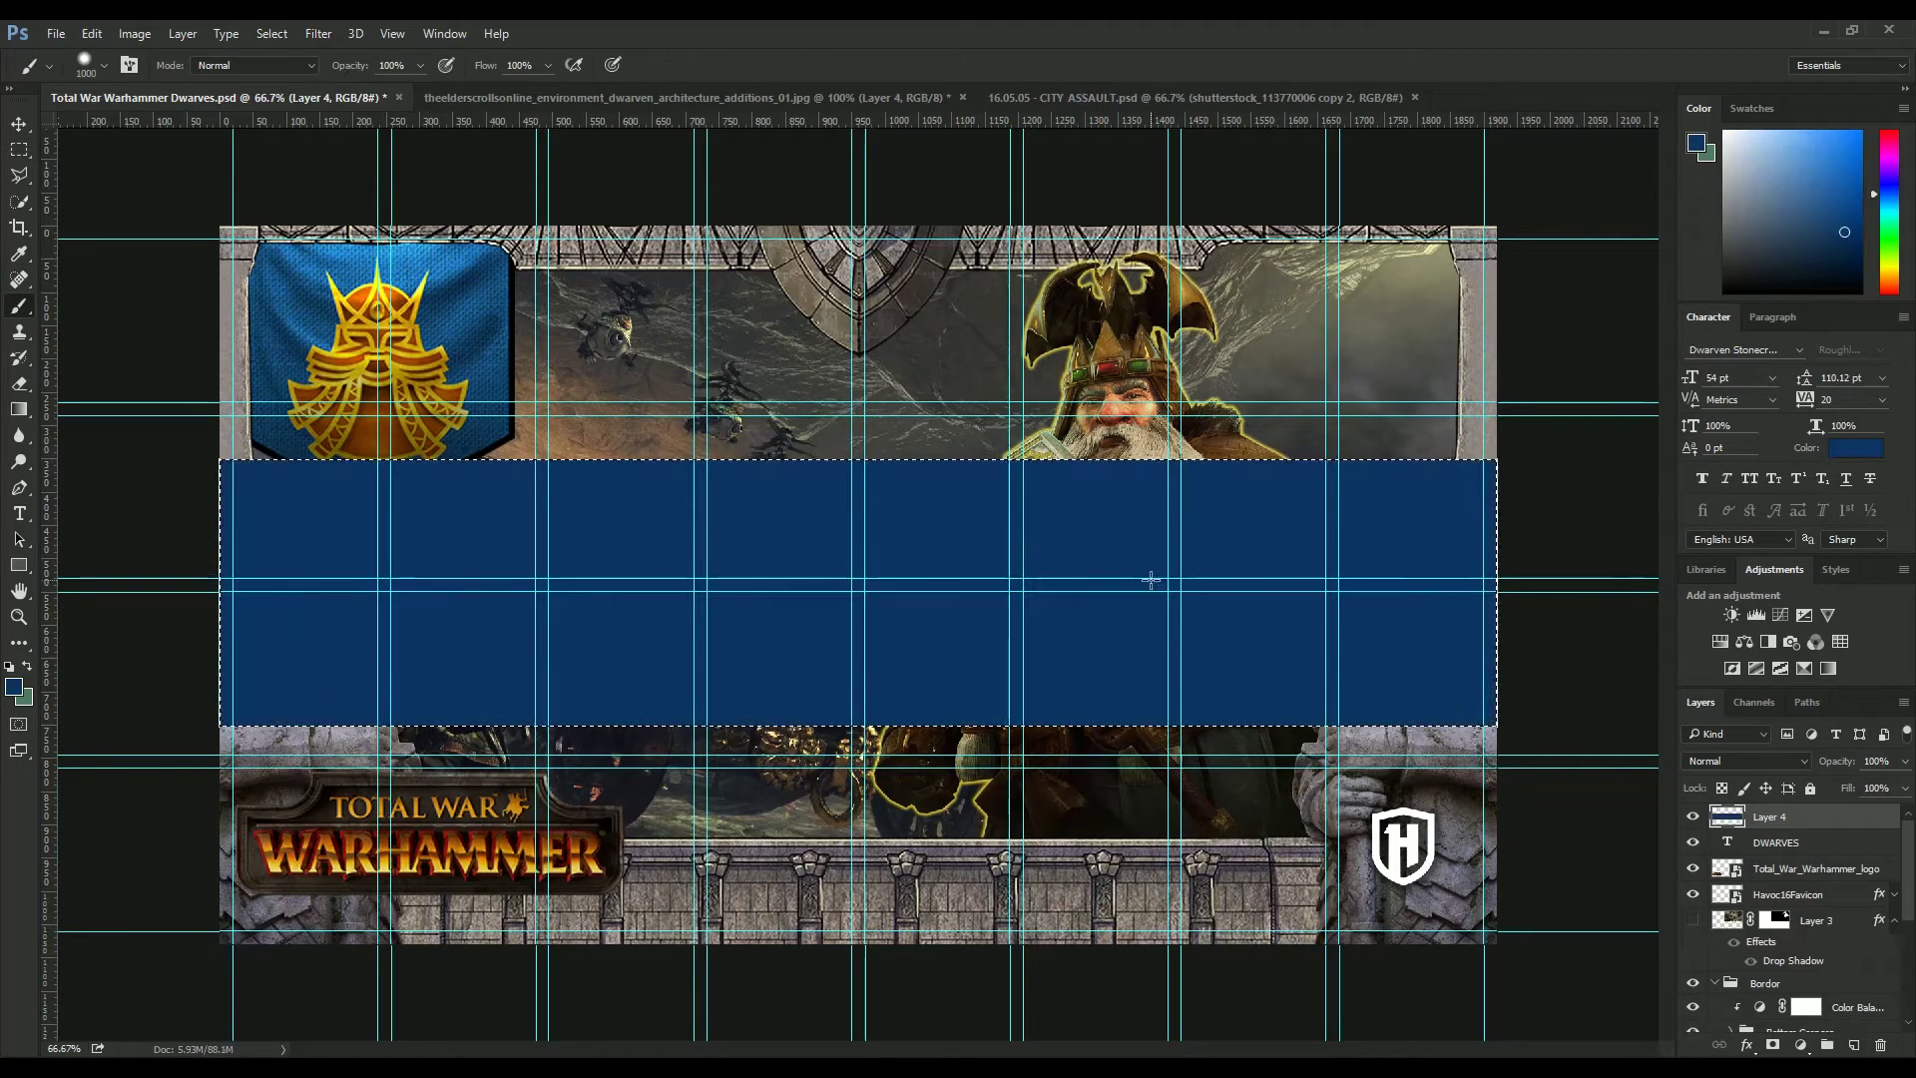
- Give the blue band a golden yellow stroke and a blue gradient overlay, and widen it past the canvas sides
left_click_drag(1894, 825, 1886, 818)
key("h")
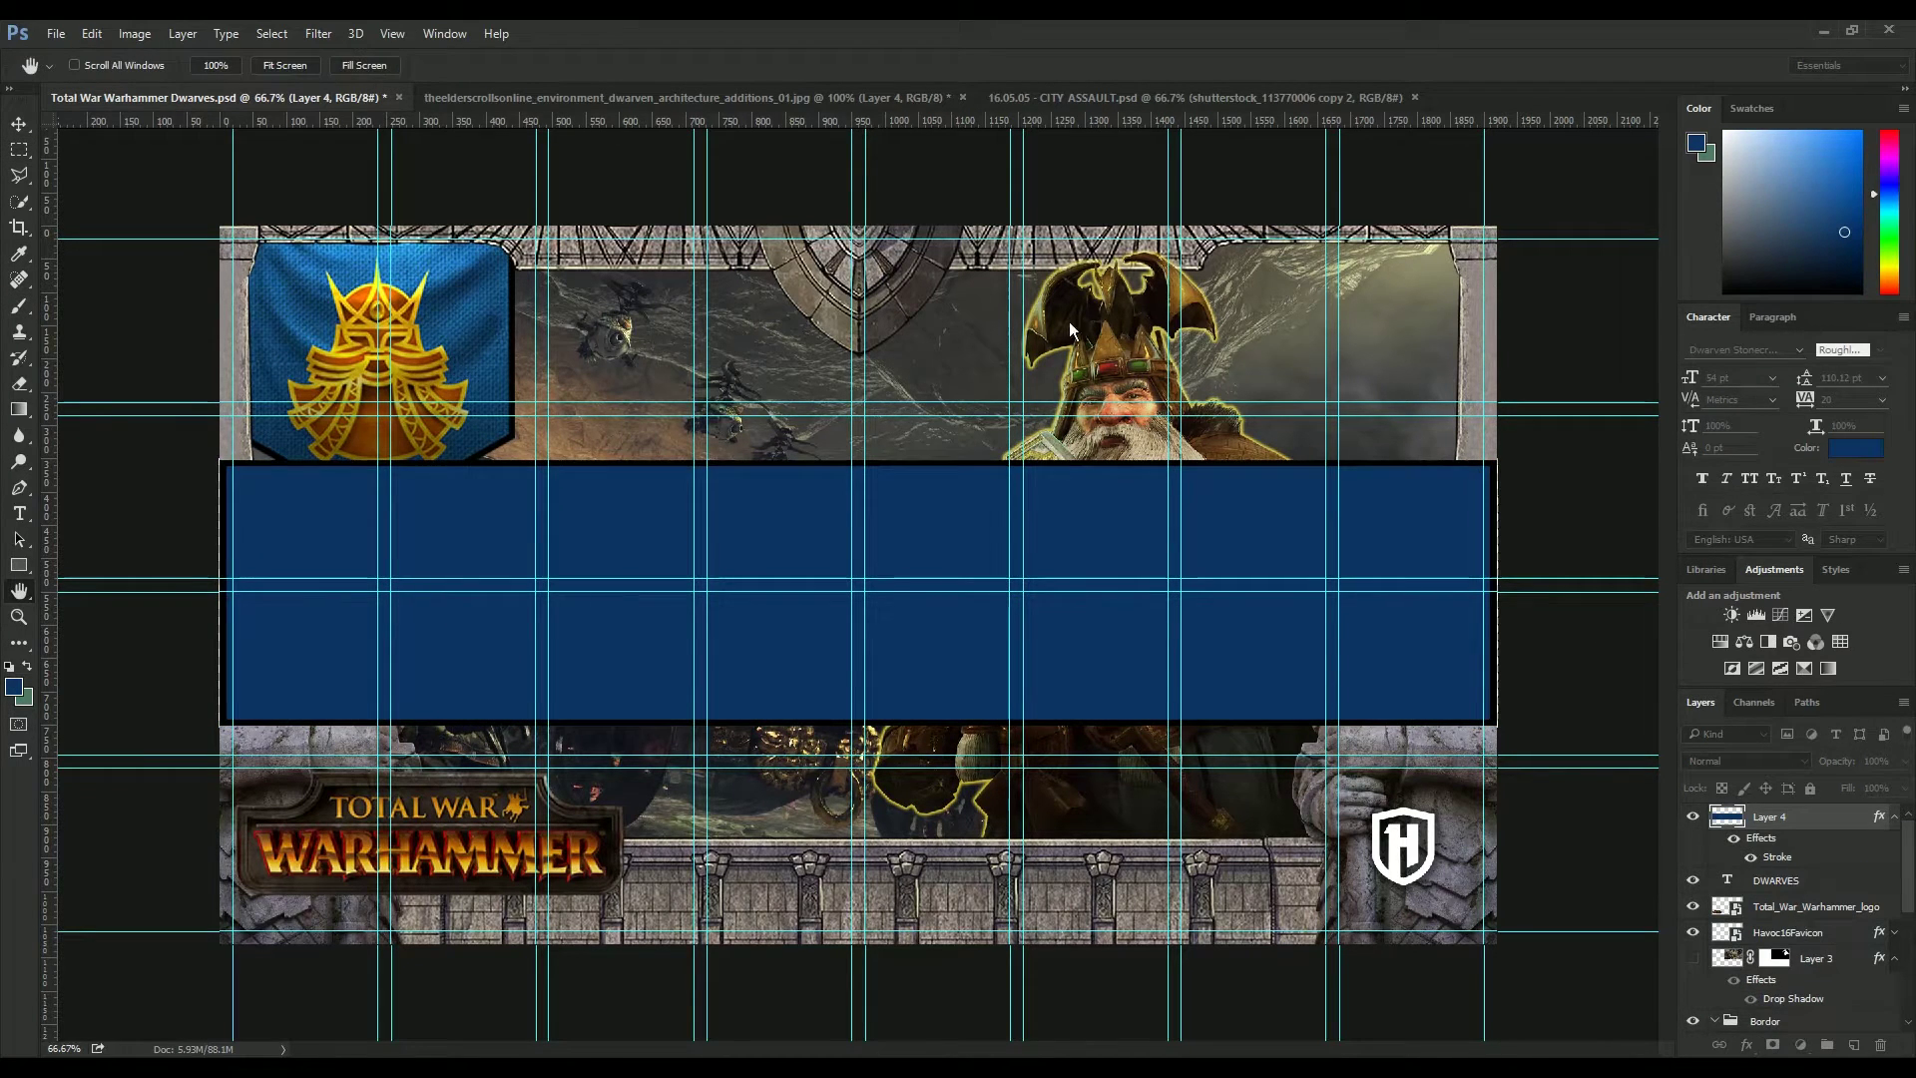
left_click(398, 371)
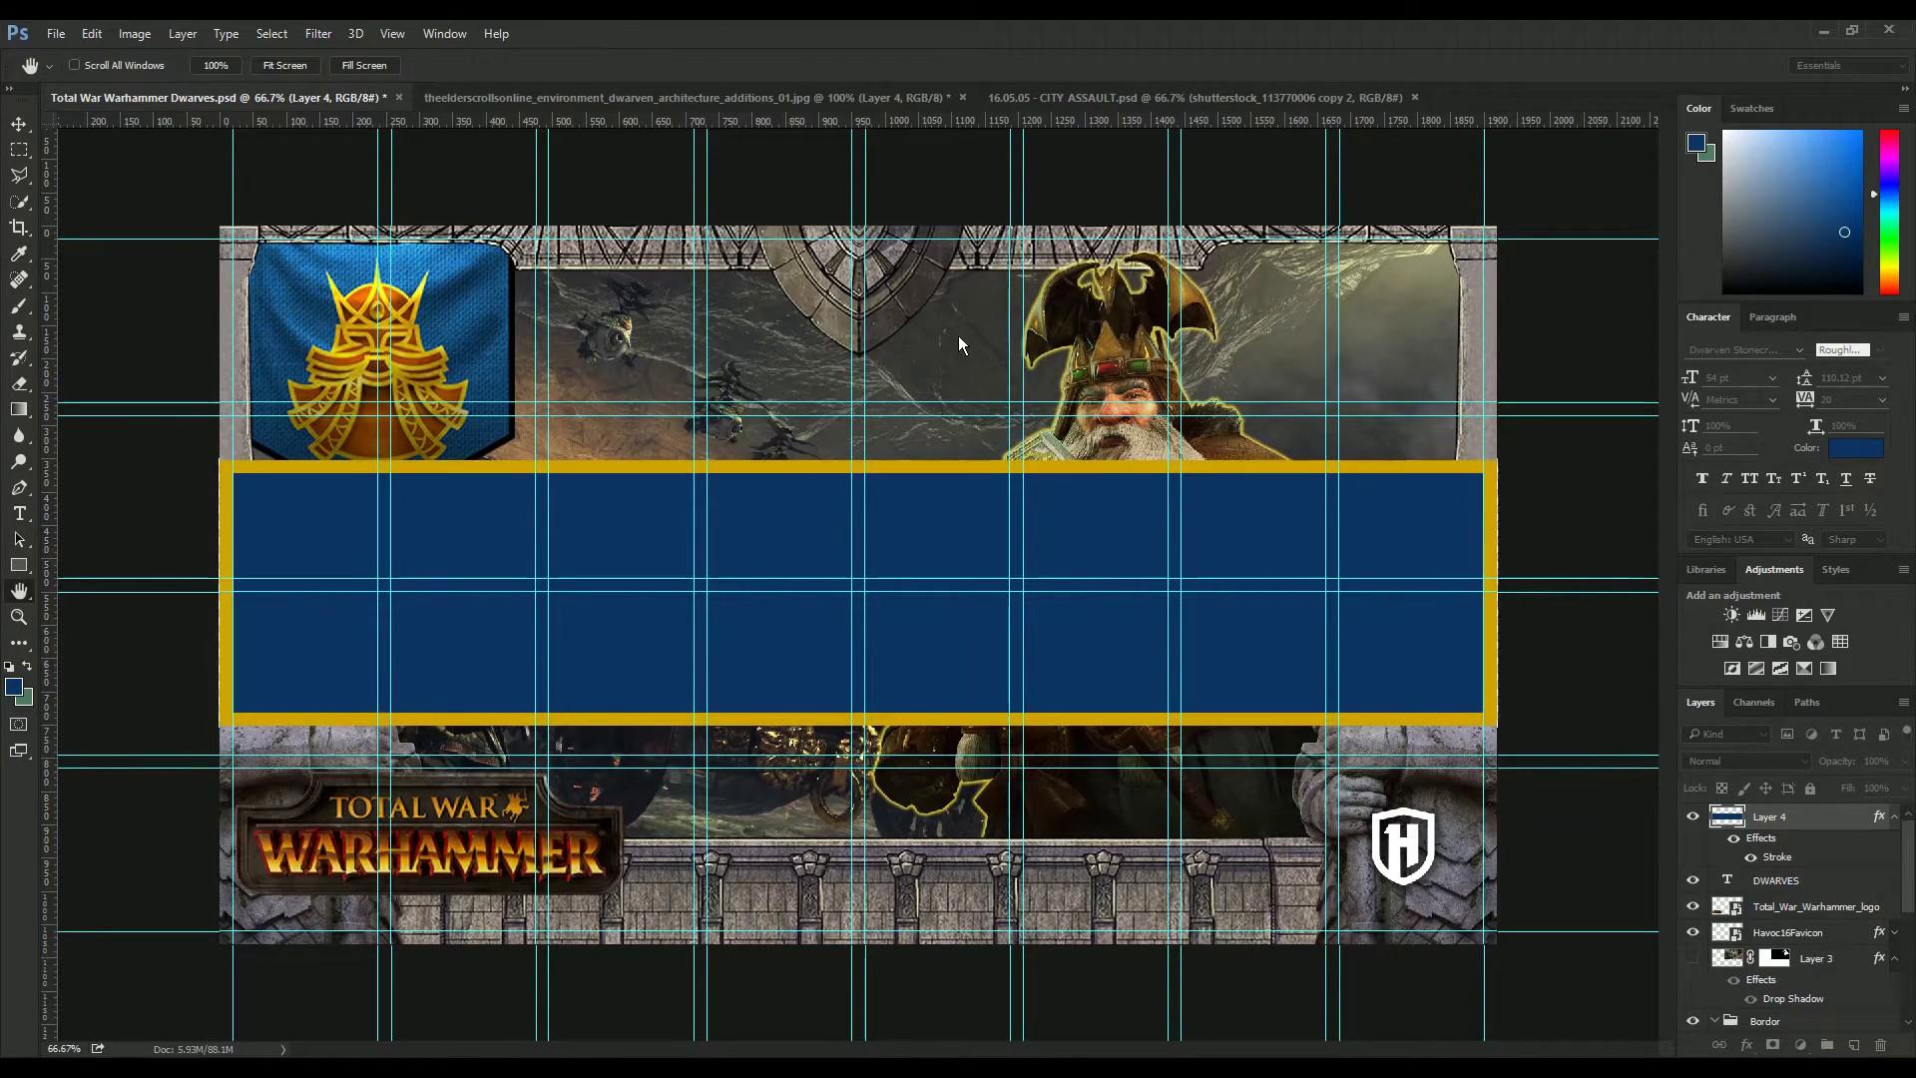
left_click(395, 361)
left_click(1490, 679)
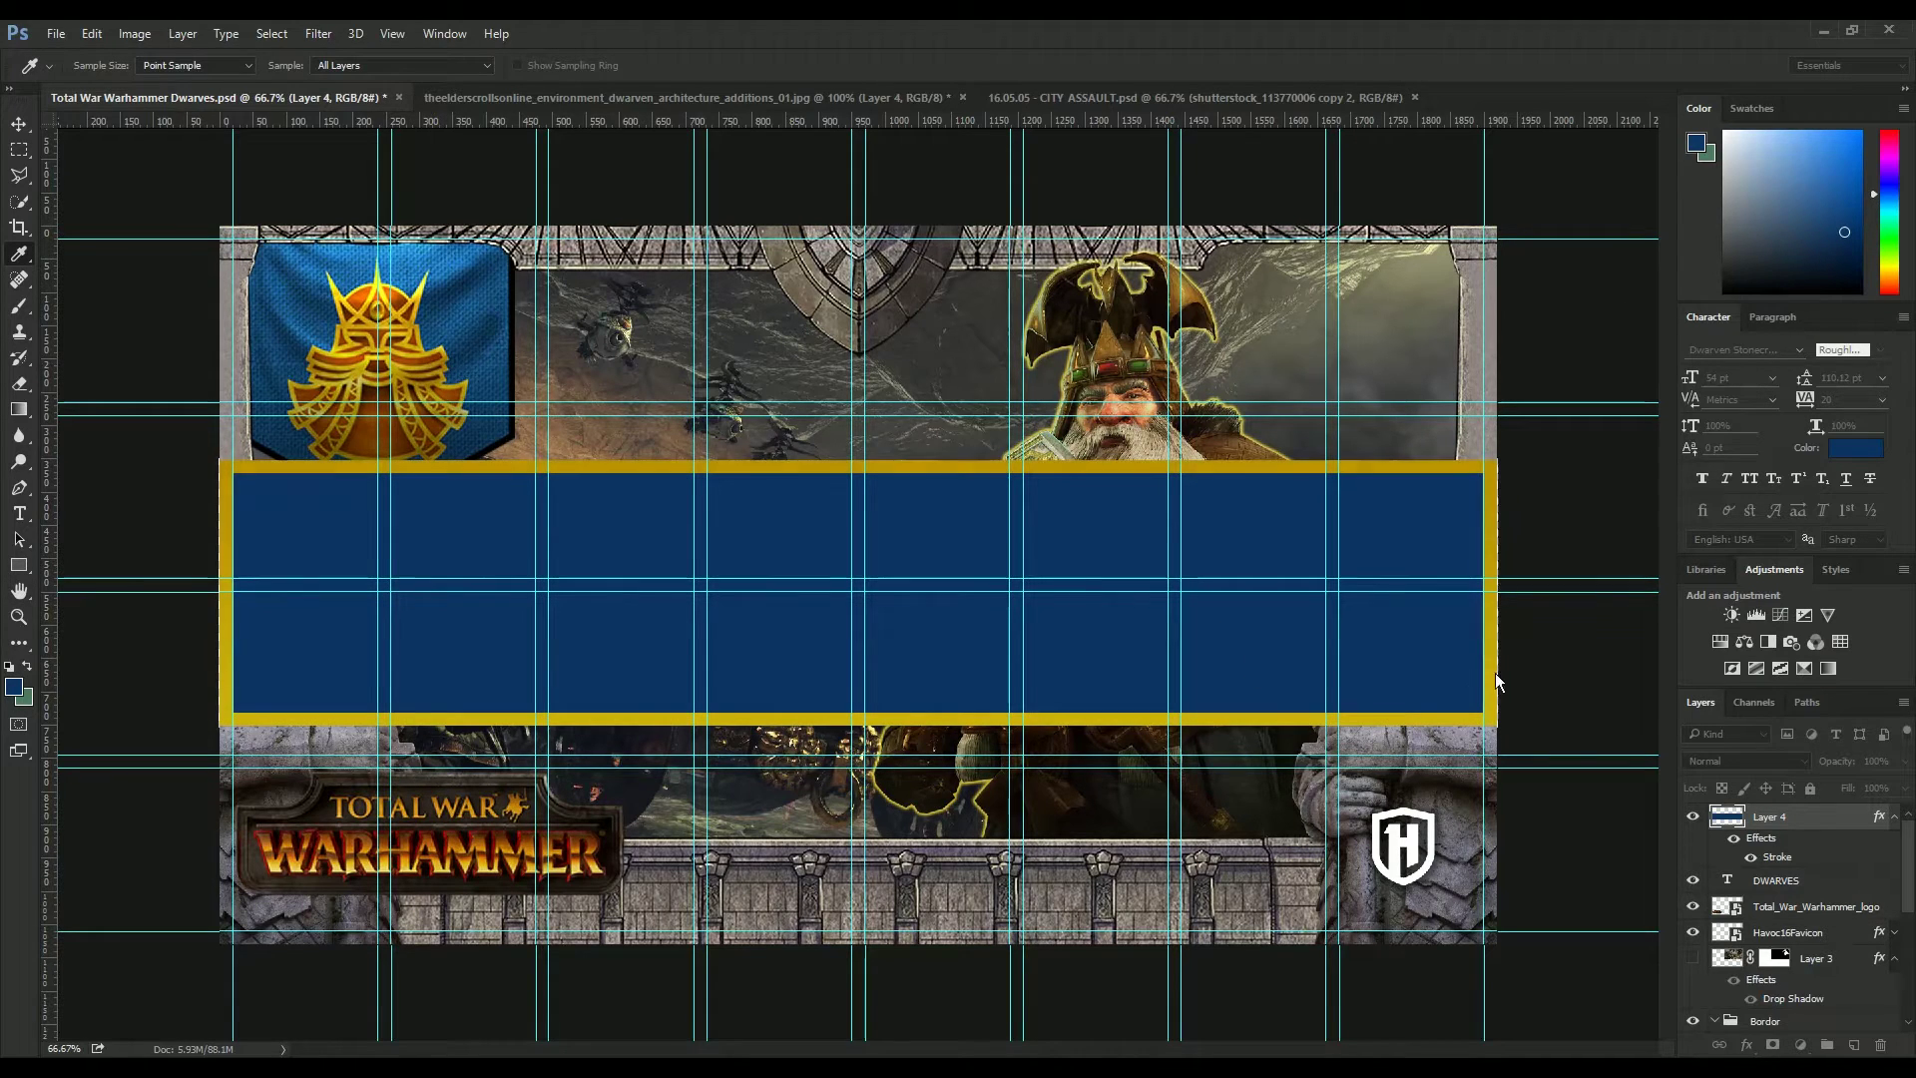
left_click_drag(1249, 650, 1480, 731)
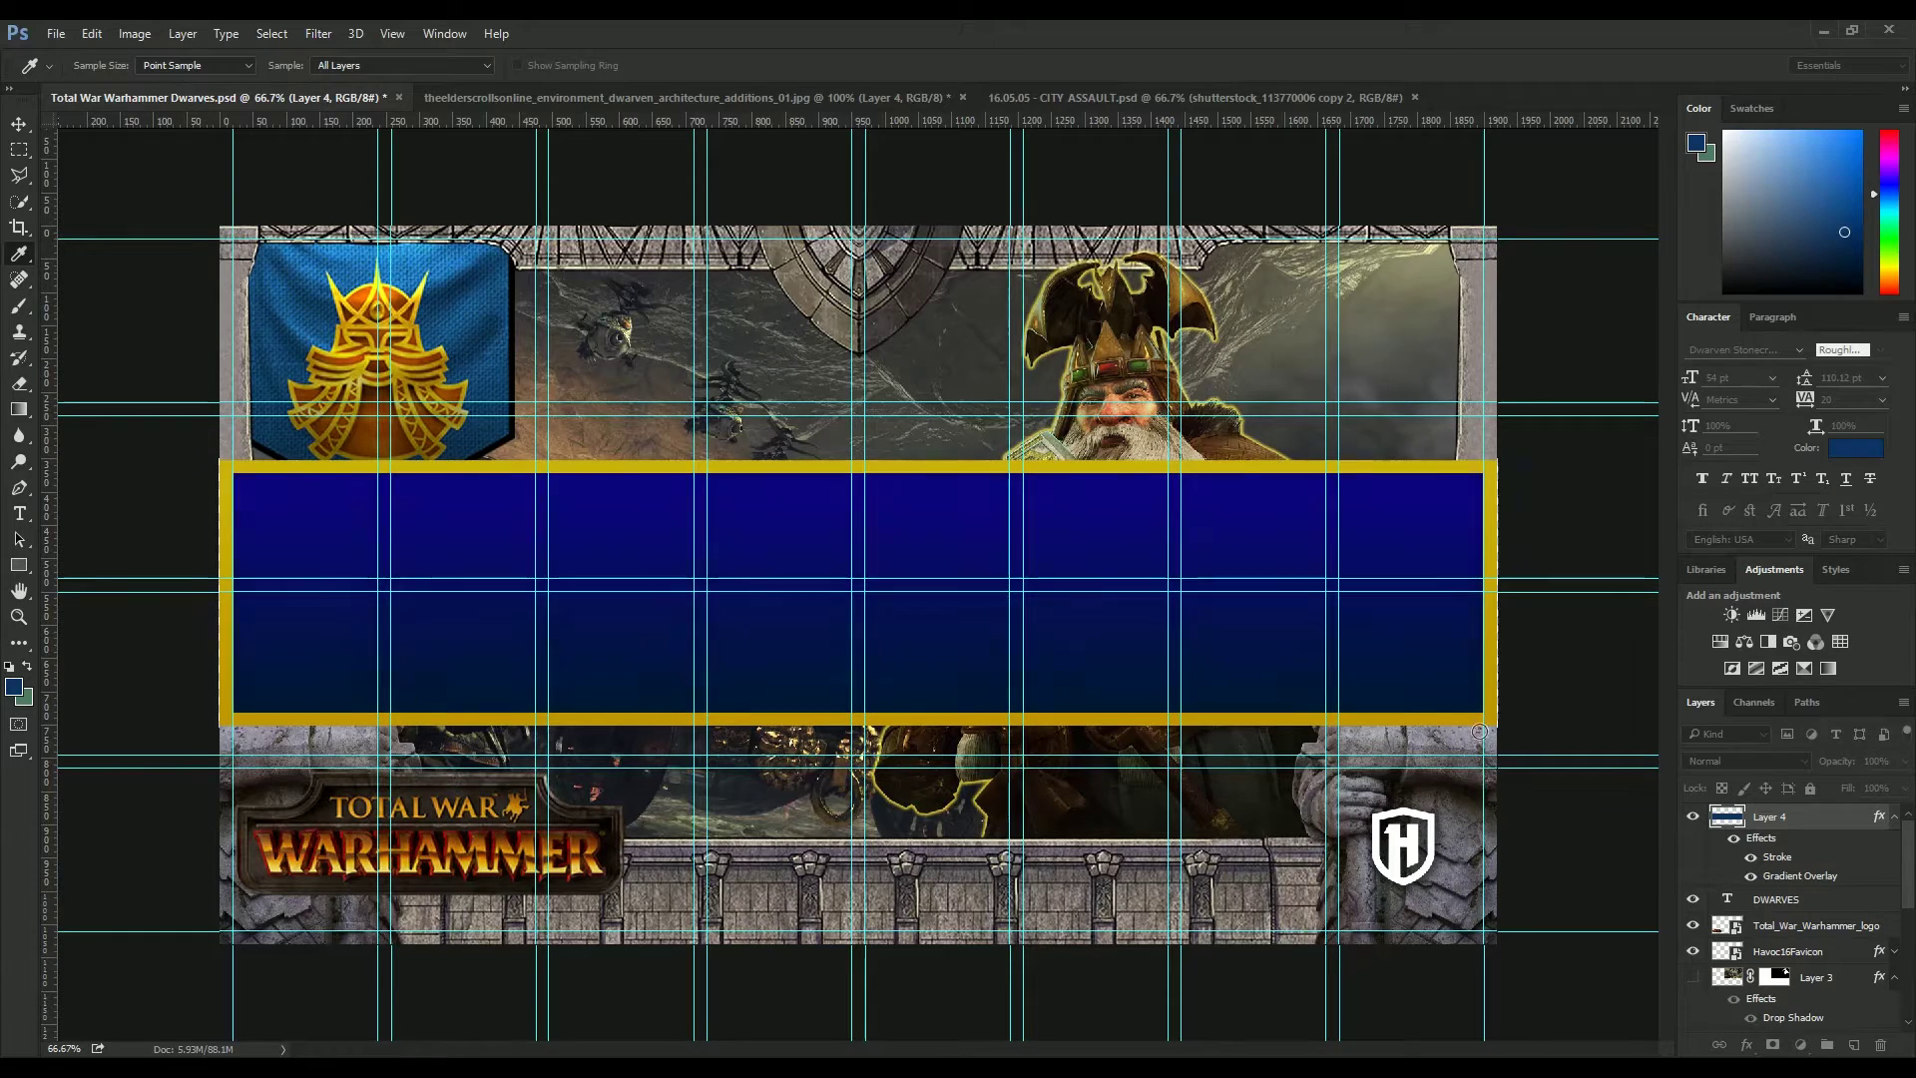
key("m")
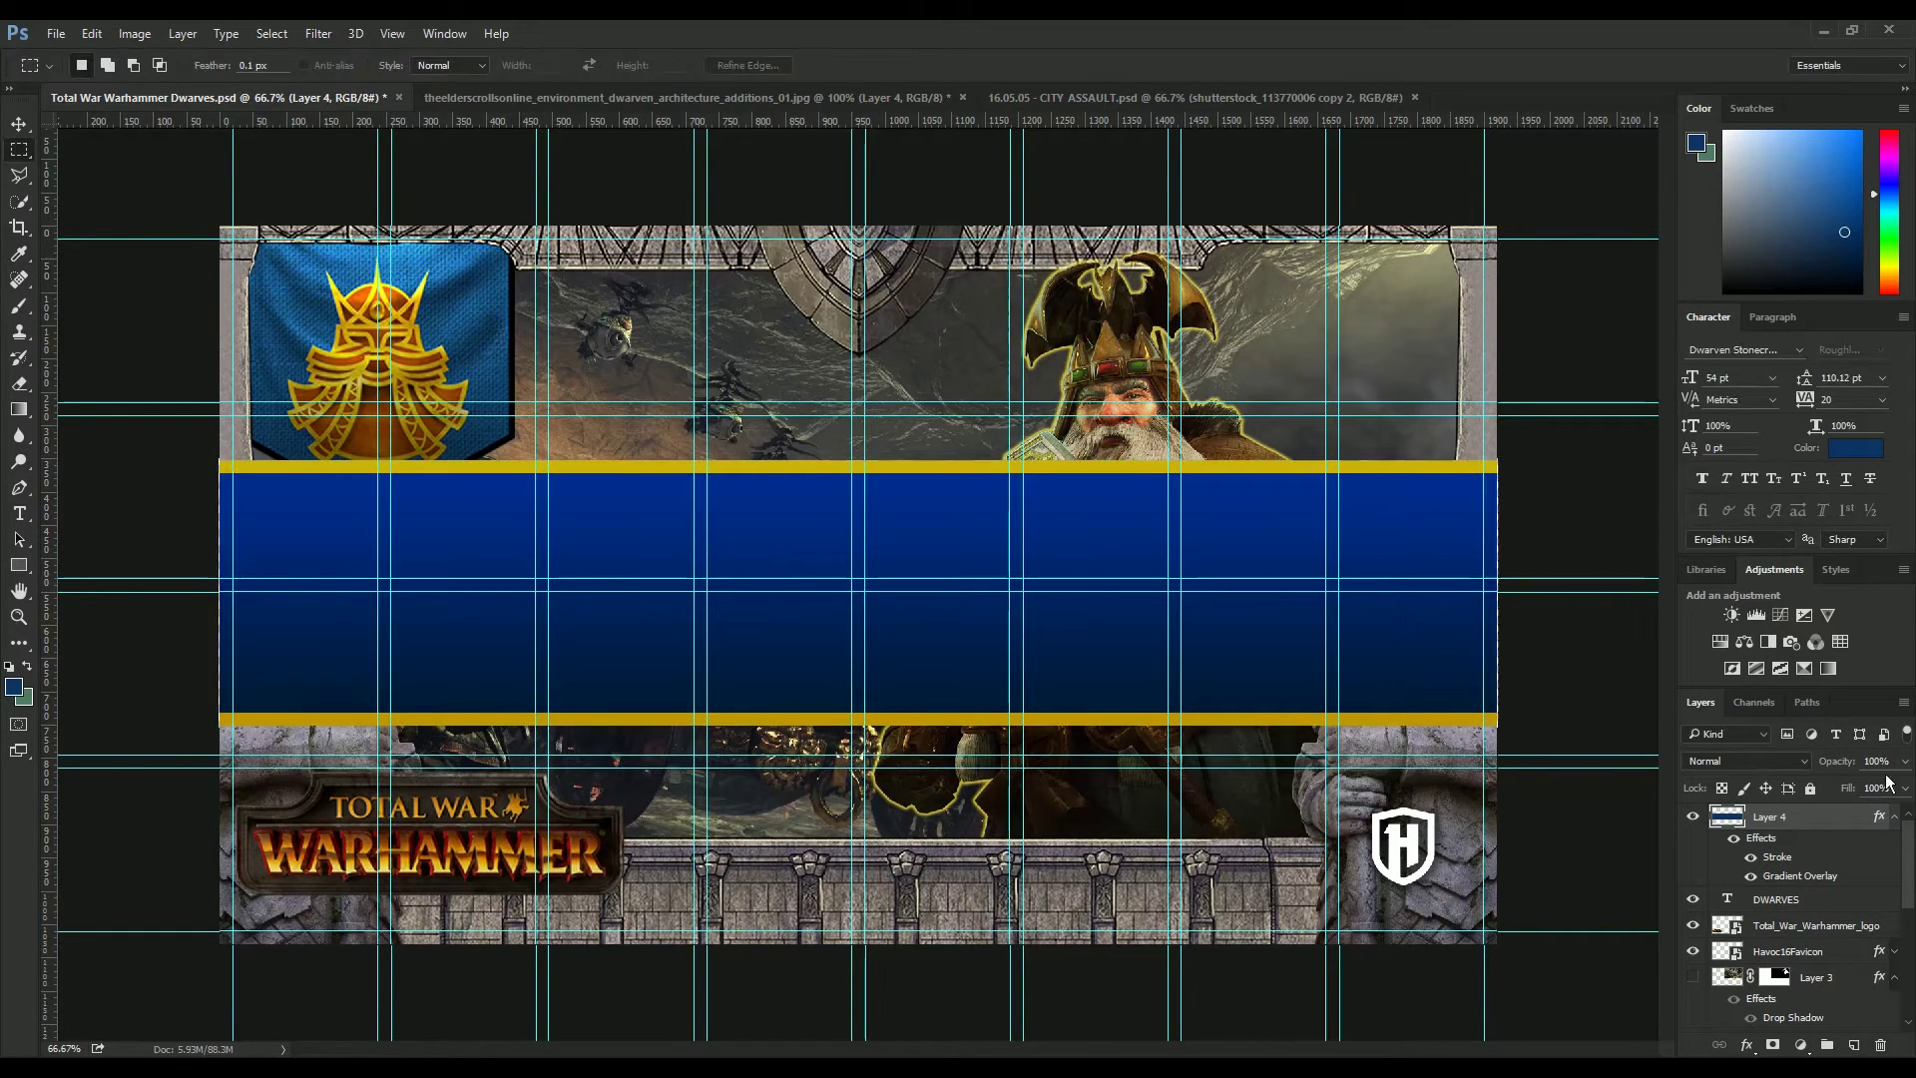
- Try the blue band at 60% opacity
left_click(1873, 761)
type("60")
key("Return")
key("shift+alt+f")
key("0")
- Move the DWARVES text and the blue band into the Bordor group beneath the Thorgrim Cutout, and make the band semi-transparent
key("ctrl+bracketleft")
scroll(1823, 819, "up", 3)
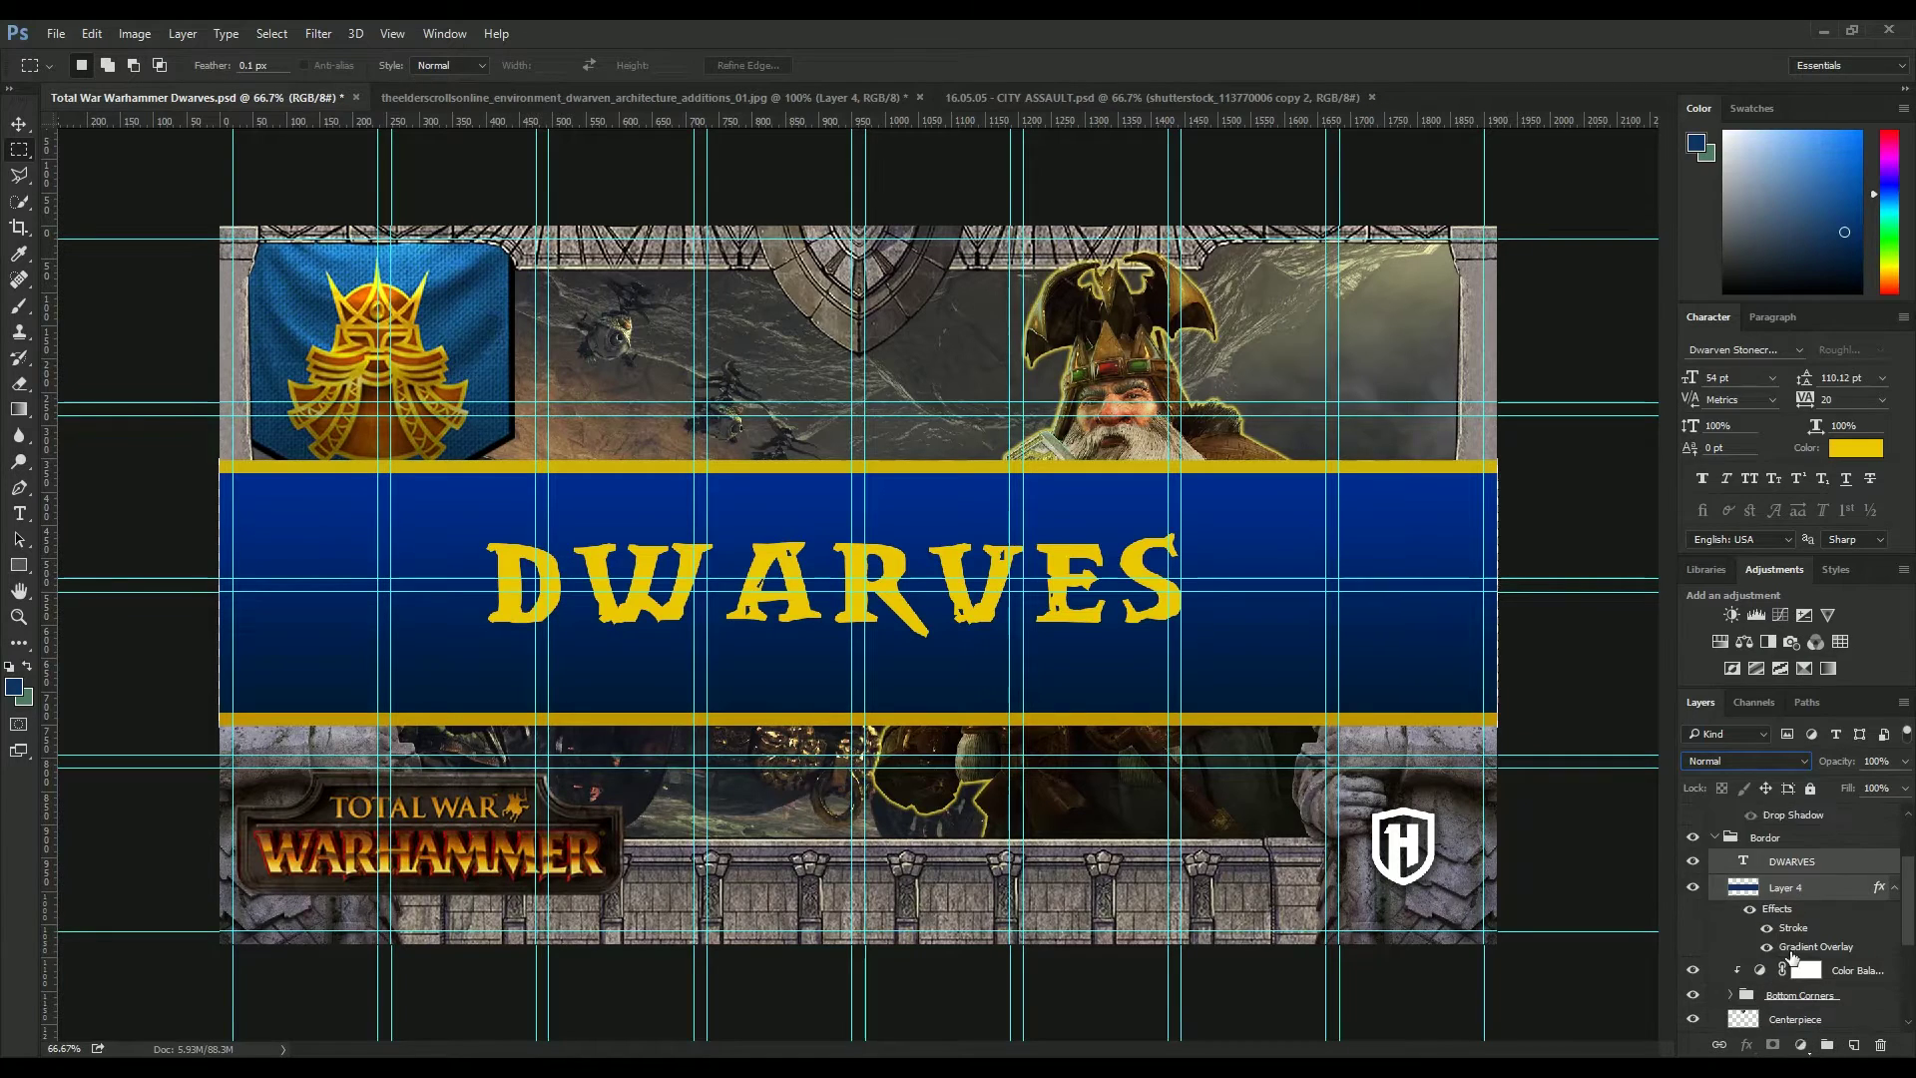
left_click_drag(1692, 836, 1673, 731)
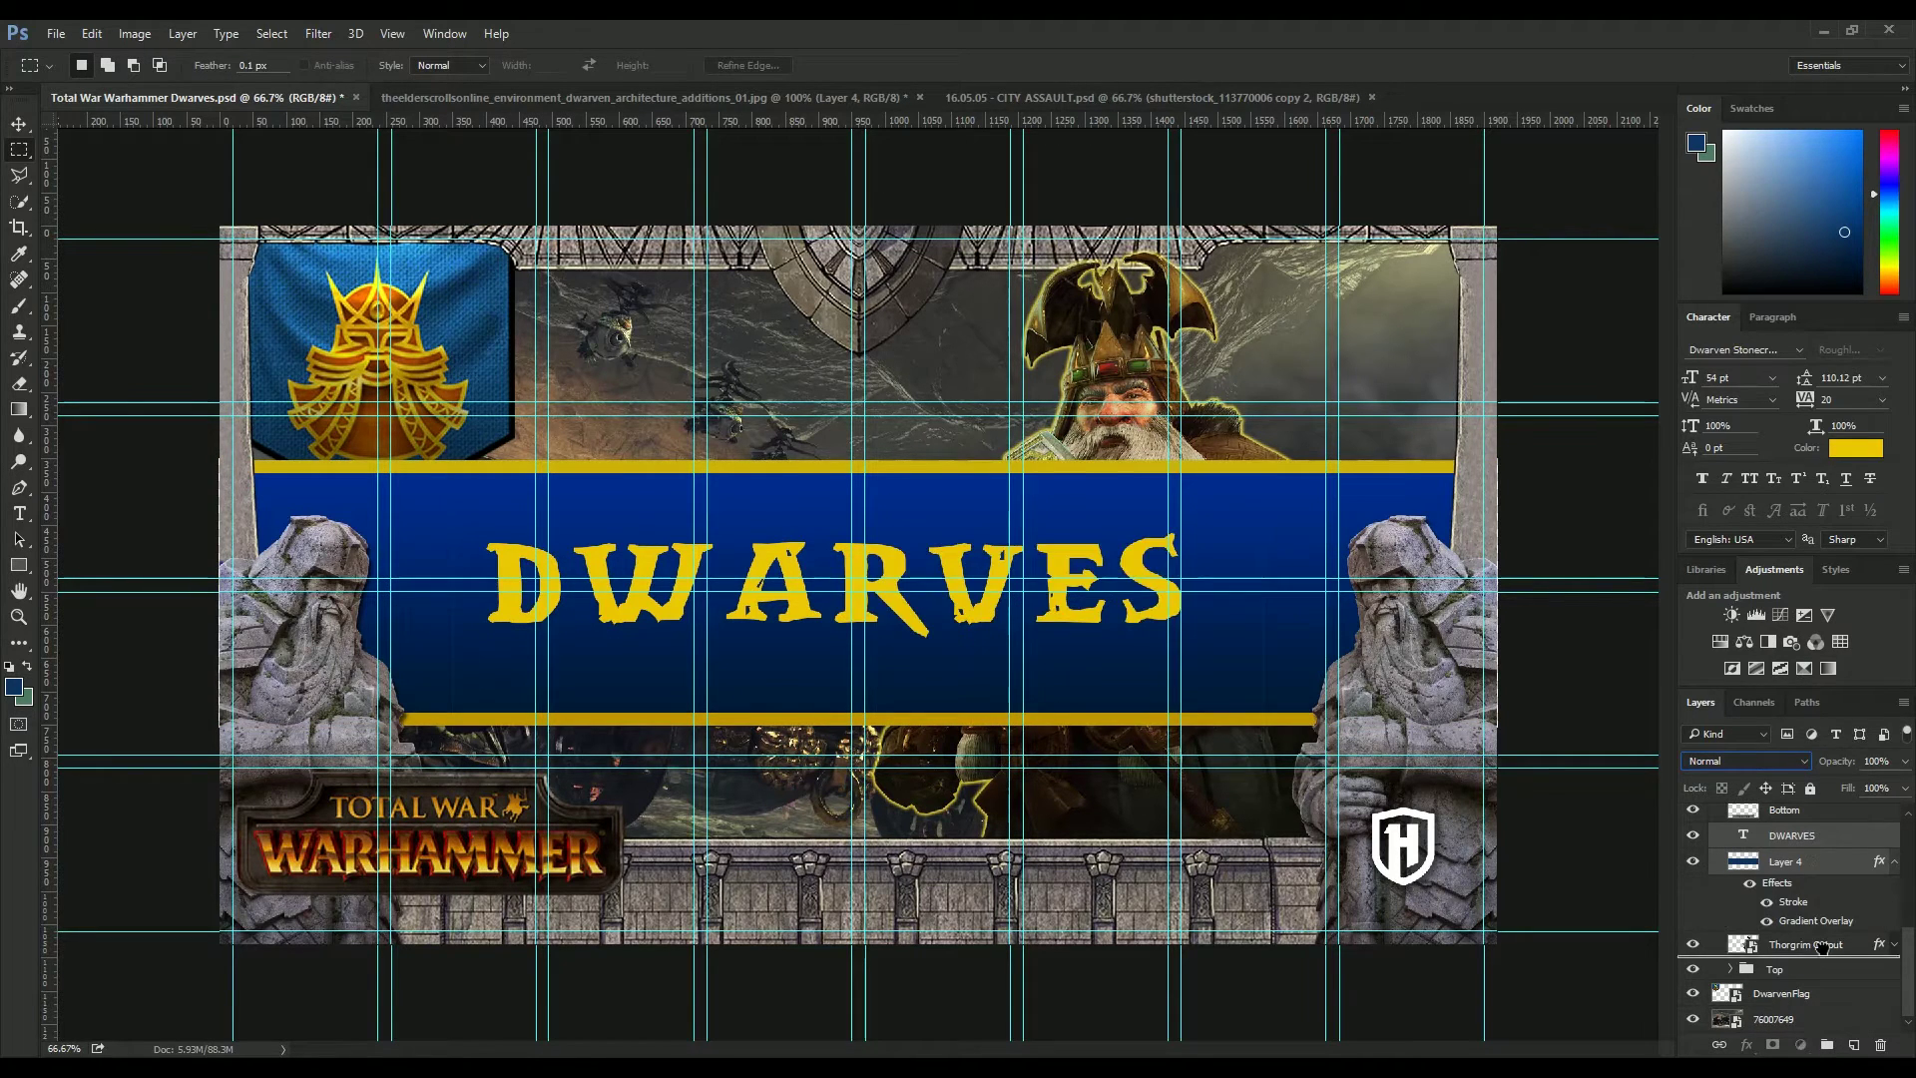
left_click_drag(1775, 860, 1794, 975)
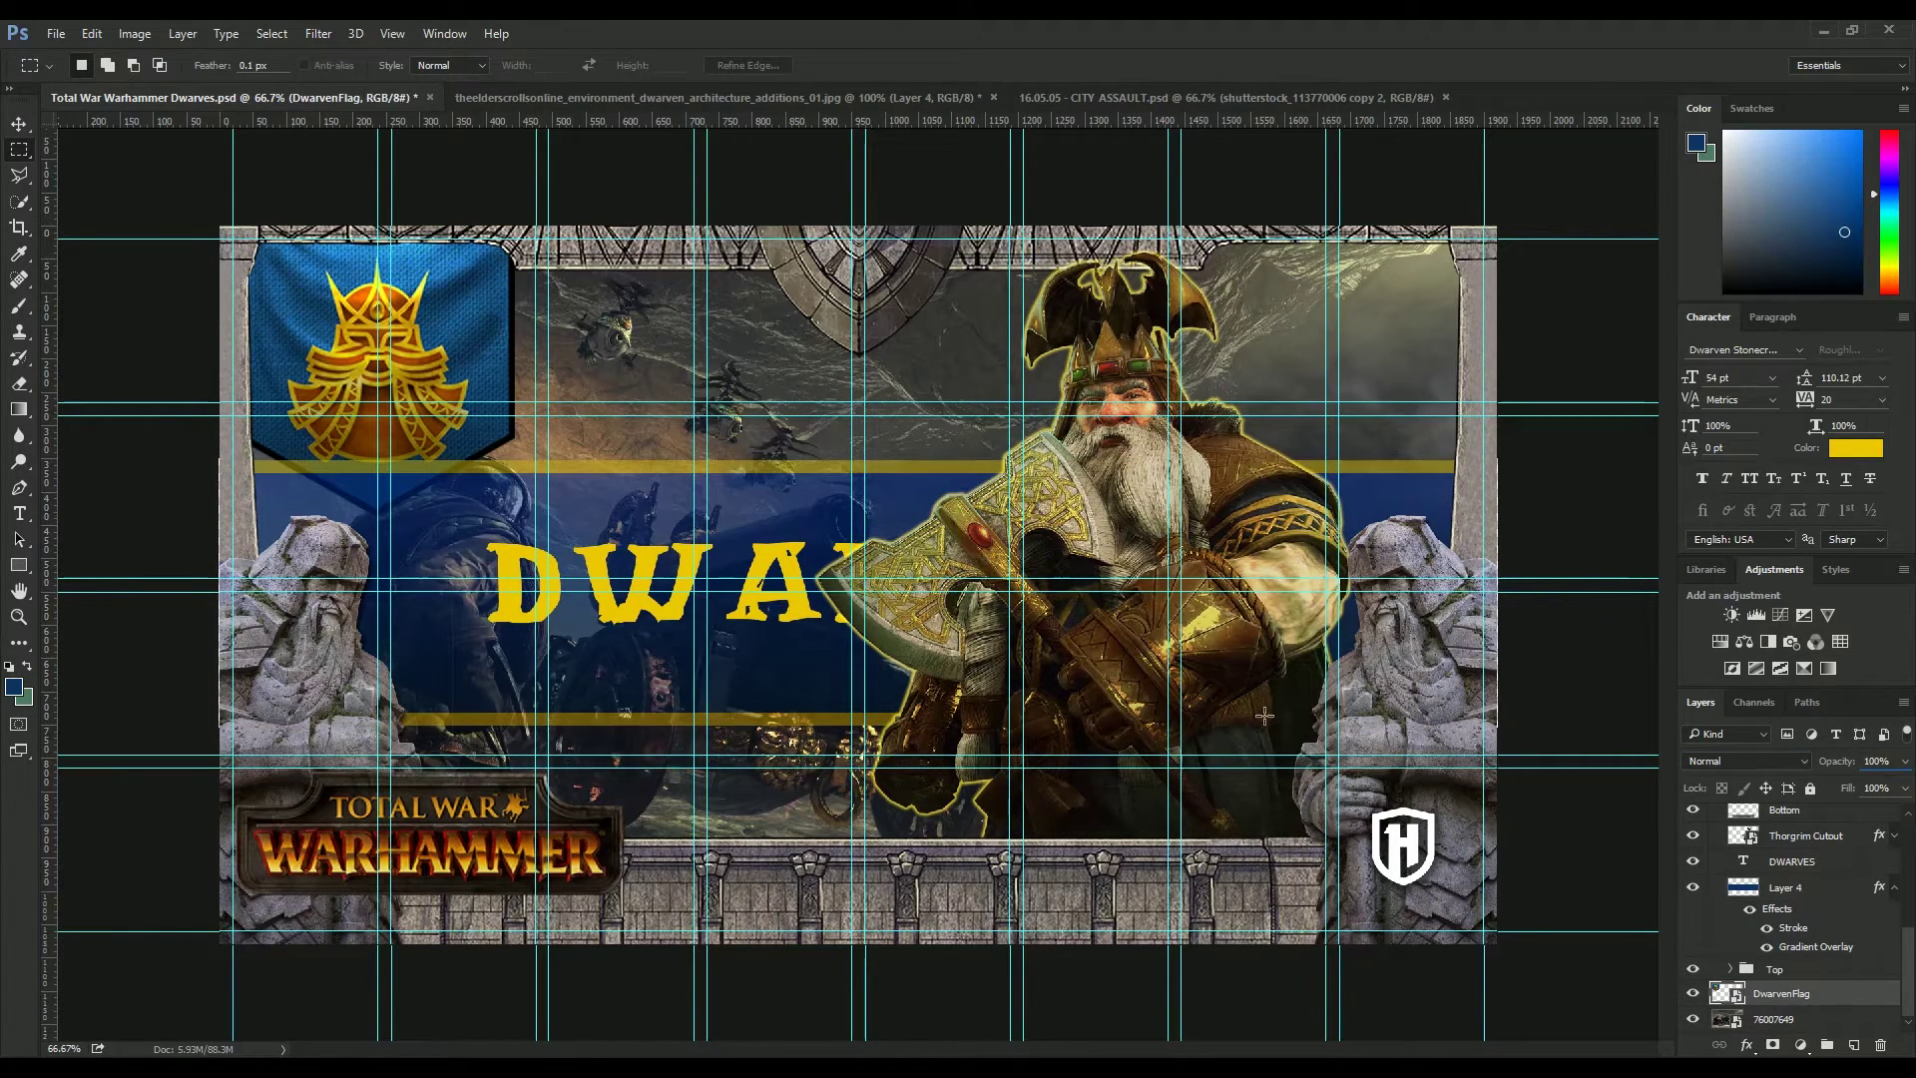
- Recolor the DWARVES text white and move the DwarvenFlag to the frame's upper-right corner
double_click(1744, 861)
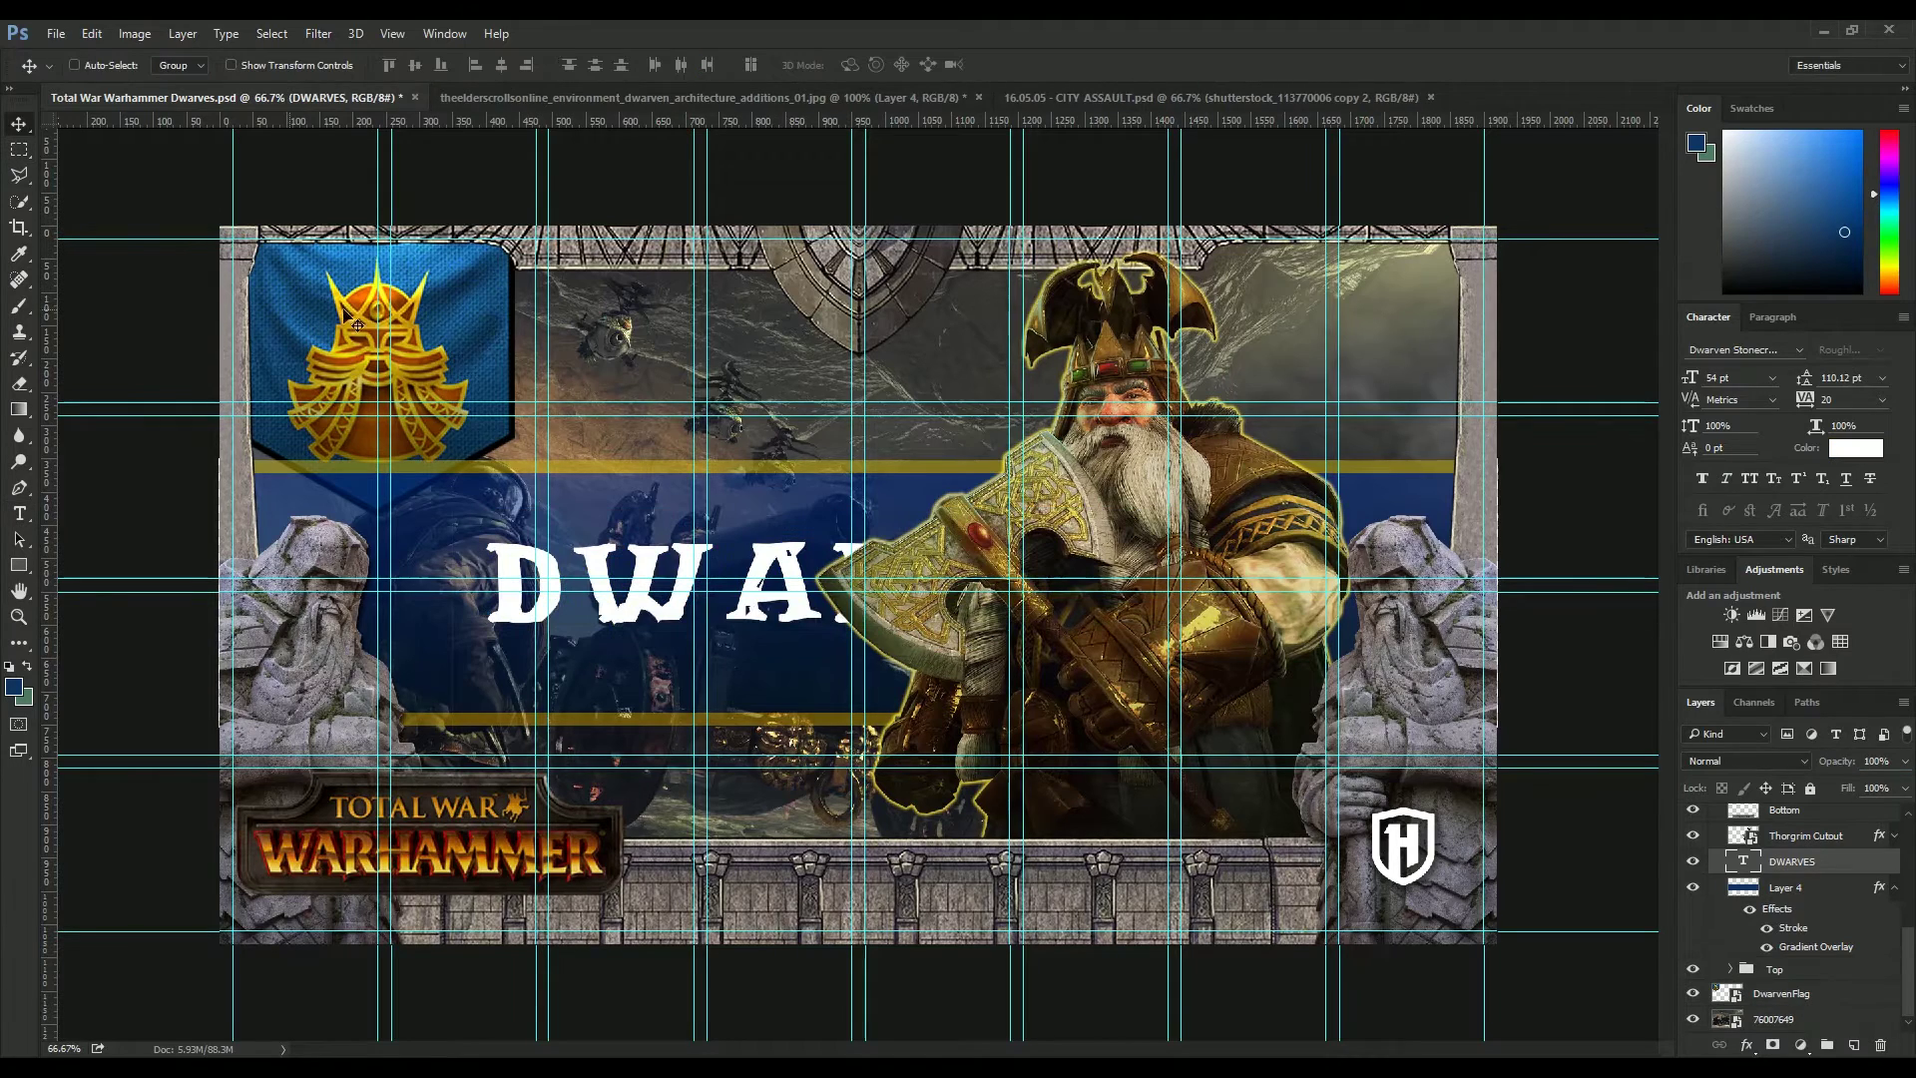
left_click_drag(382, 349, 1332, 349)
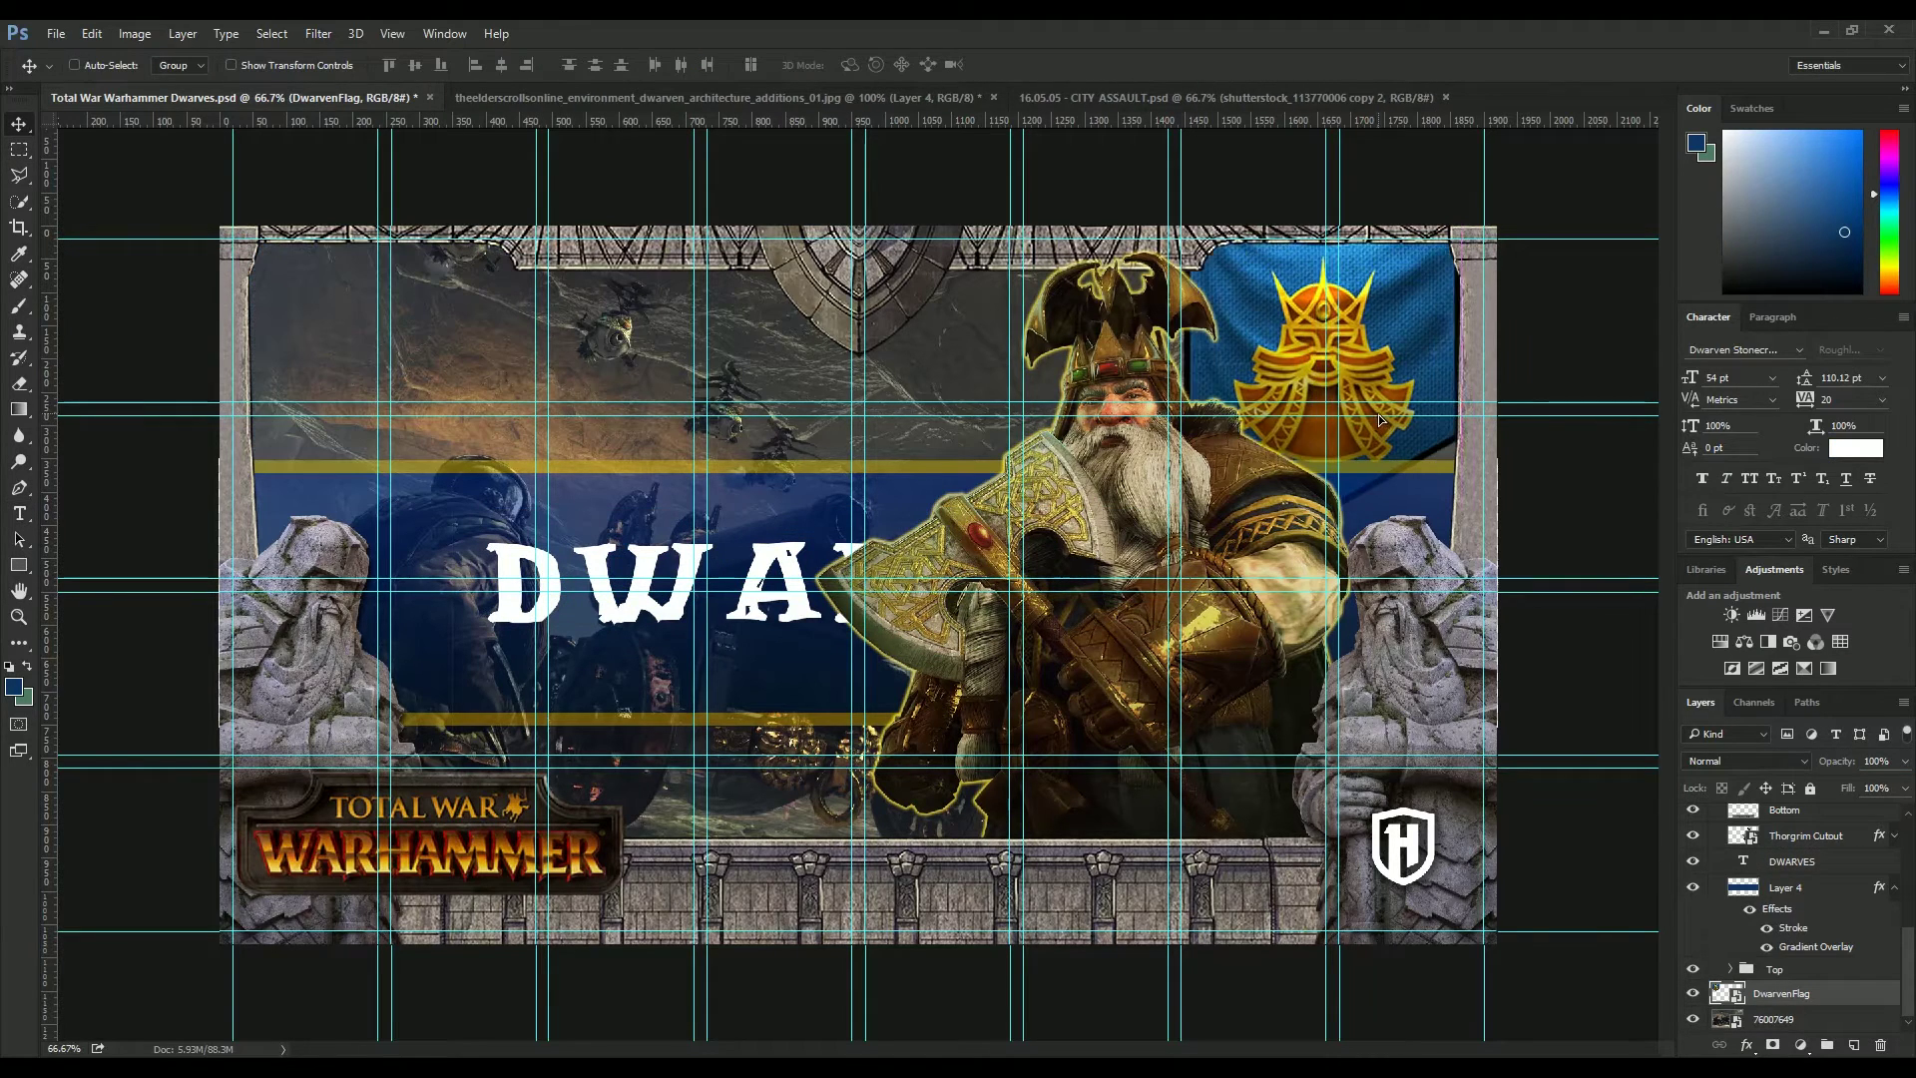
- Duplicate the DwarvenFlag above the DWARVES text in the Bordor group and mask out the upper part covering the stone trim
key("ctrl+j")
key("ctrl+bracketright")
key("ctrl+bracketright")
key("ctrl+bracketright")
left_click(1772, 1045)
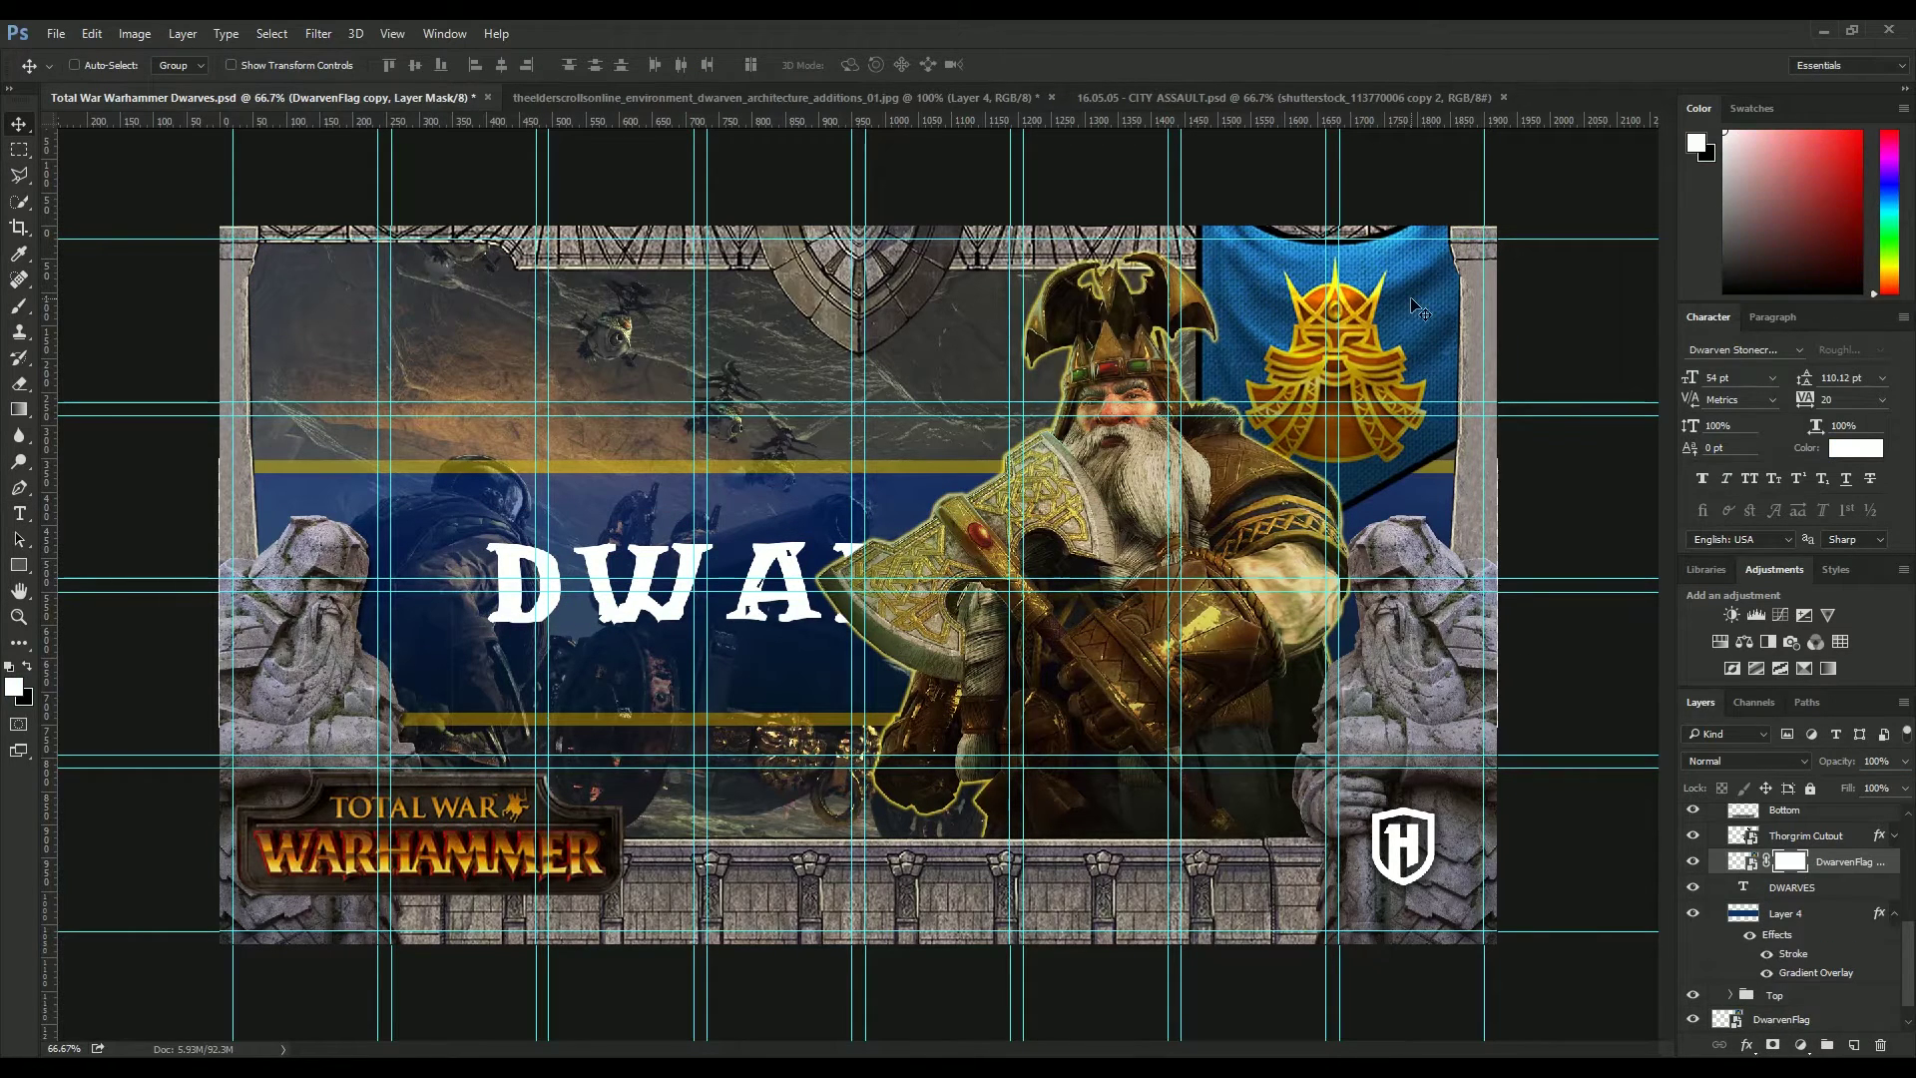
key("m")
left_click_drag(1145, 200, 1533, 452)
key("ctrl+d")
- Mirror the Thorgrim Cutout onto the banner's left side and shift the DWARVES text to the right of his axe
left_click(1807, 835)
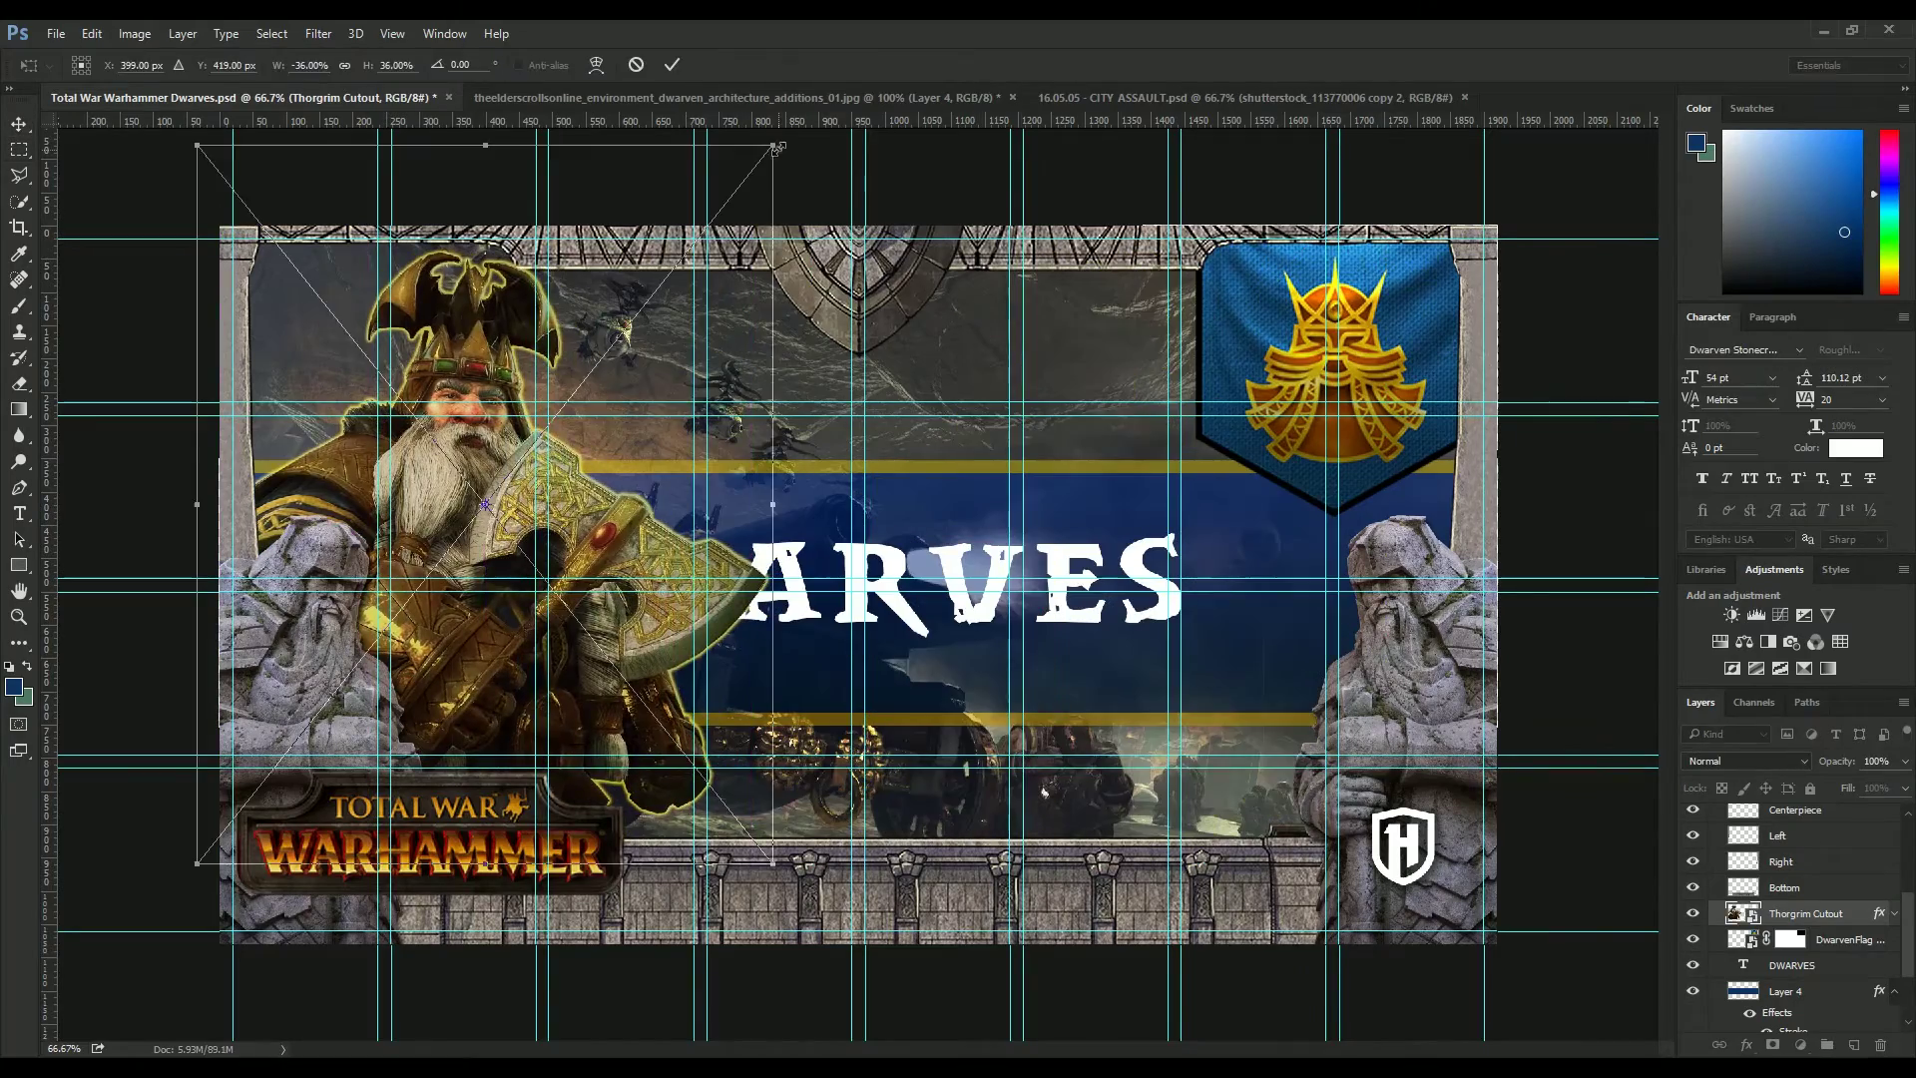
key("Return")
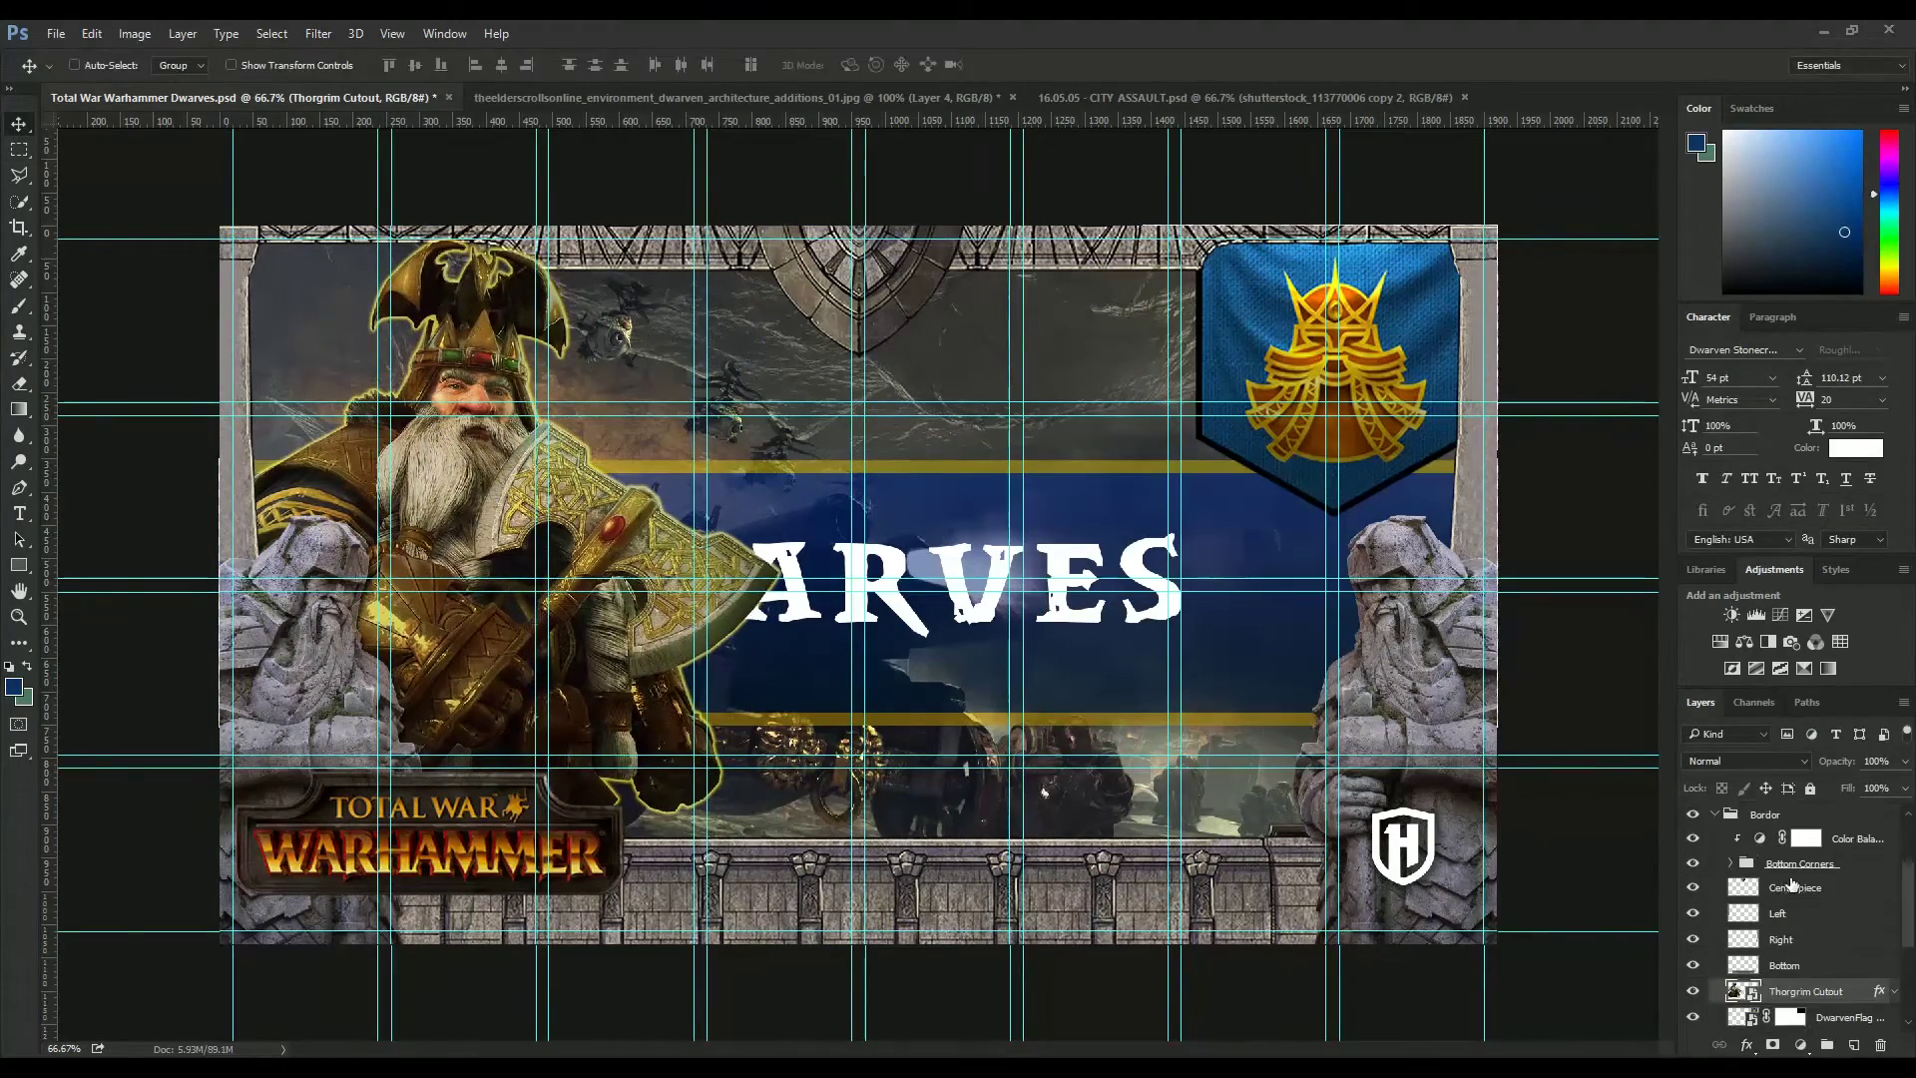
left_click(1792, 965)
left_click_drag(975, 582, 1194, 547)
left_click(1806, 913)
left_click_drag(519, 499, 444, 499)
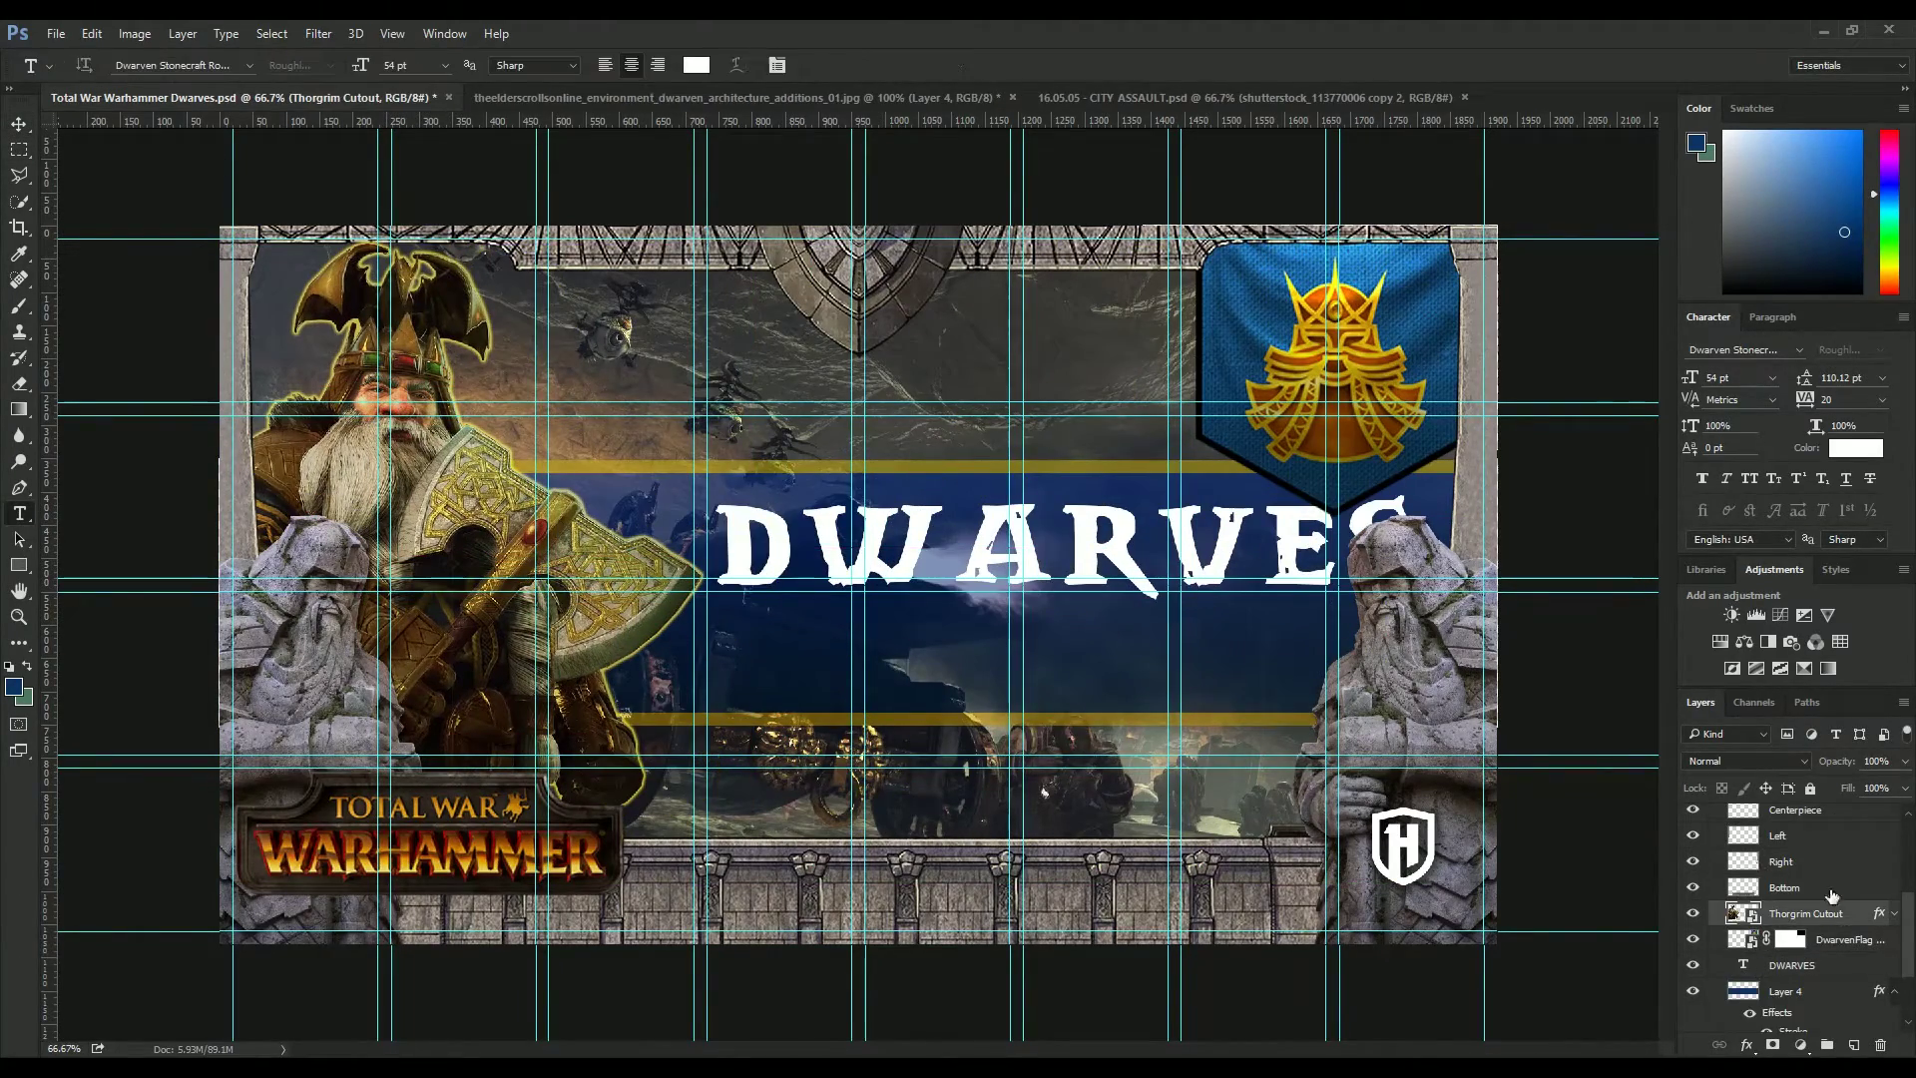
- Reduce the DWARVES text size to 44 pt
double_click(1743, 965)
key("ctrl+shift+comma")
key("ctrl+shift+comma")
key("ctrl+shift+comma")
key("ctrl+shift+comma")
key("ctrl+shift+comma")
key("ctrl+Return")
- Try a duplicate of the DWARVES text as a second line inside the blue band
left_click_drag(973, 603, 923, 684)
key("t")
double_click(966, 516)
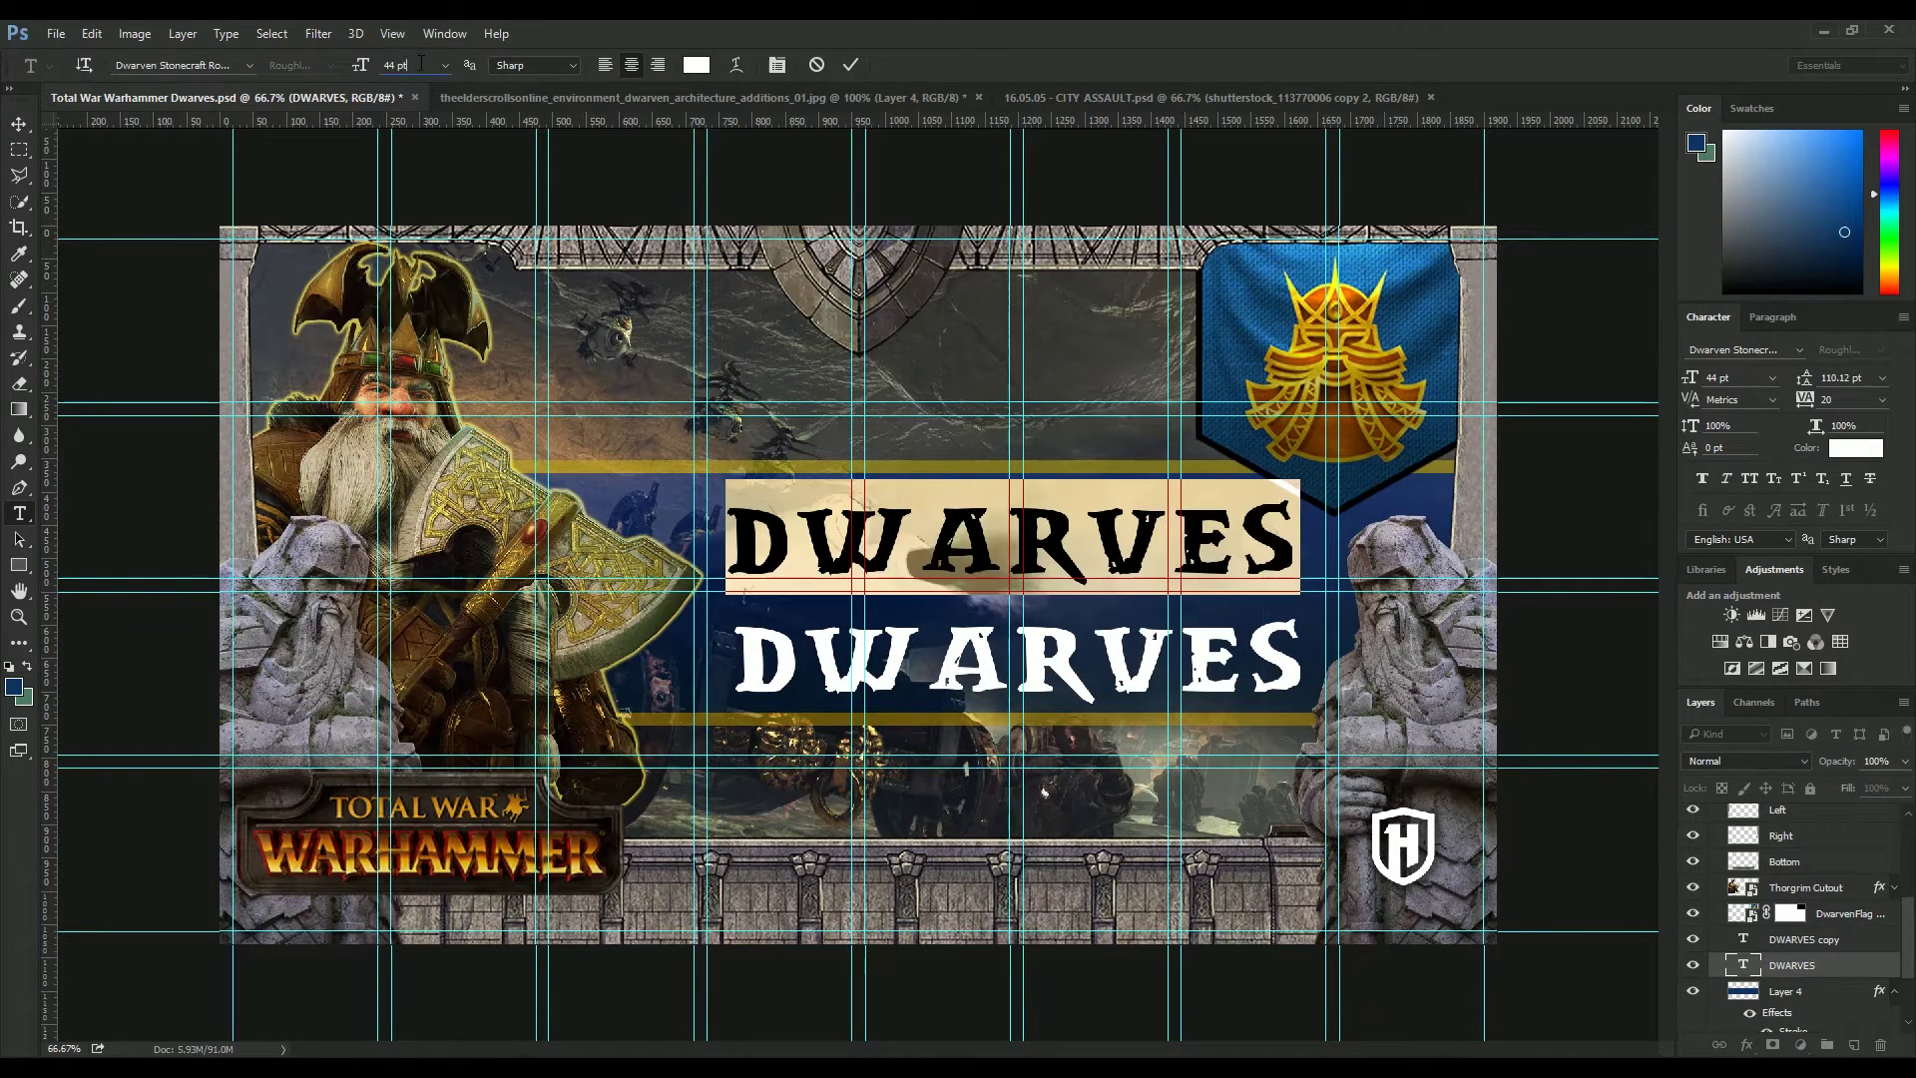
key("ctrl+shift+period")
key("Escape")
key("Delete")
- Enlarge the DWARVES text to 47 pt and center it vertically in the blue band
key("v")
left_click_drag(1331, 579, 1335, 623)
- Scale down the Total War Warhammer logo in the lower-left corner and add a drop shadow to it
left_click(429, 834, "ctrl")
left_click_drag(429, 833, 869, 364)
key("ctrl+z")
key("ctrl+t")
key("Return")
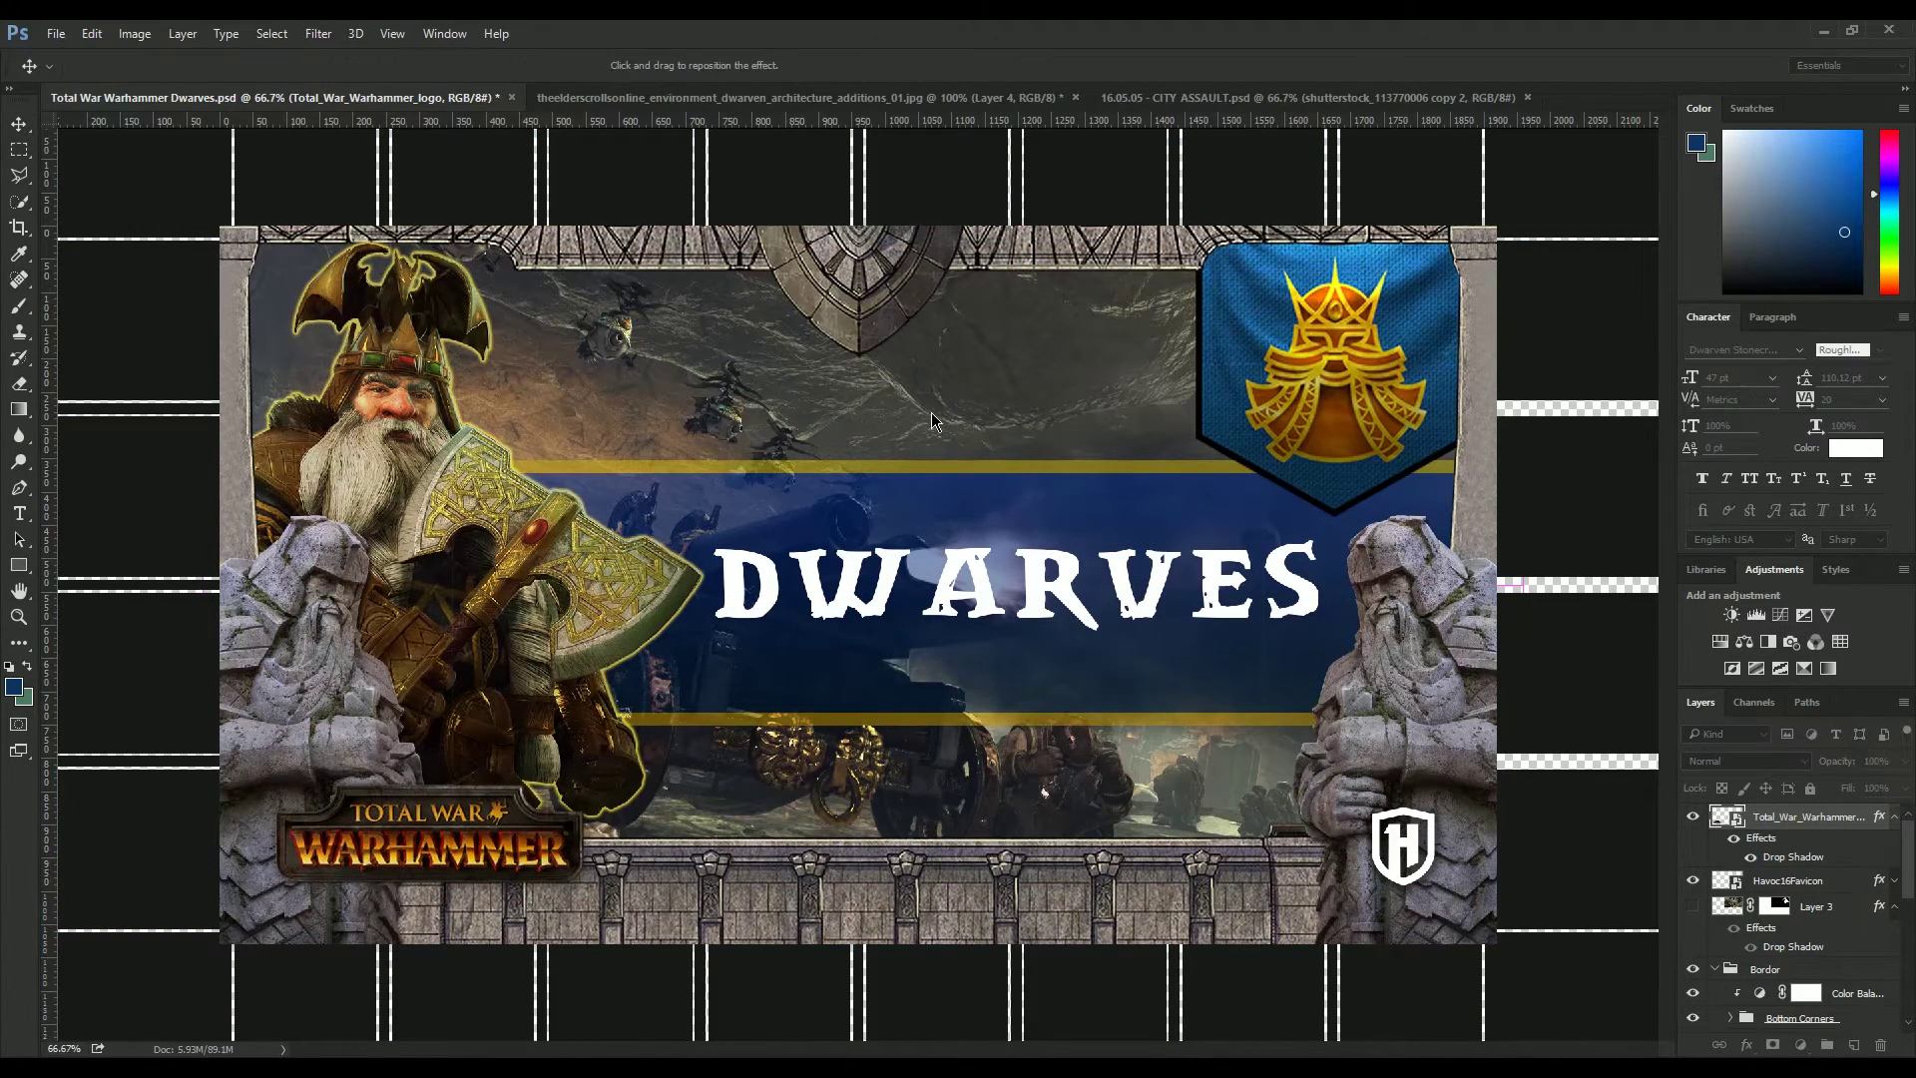
key("Return")
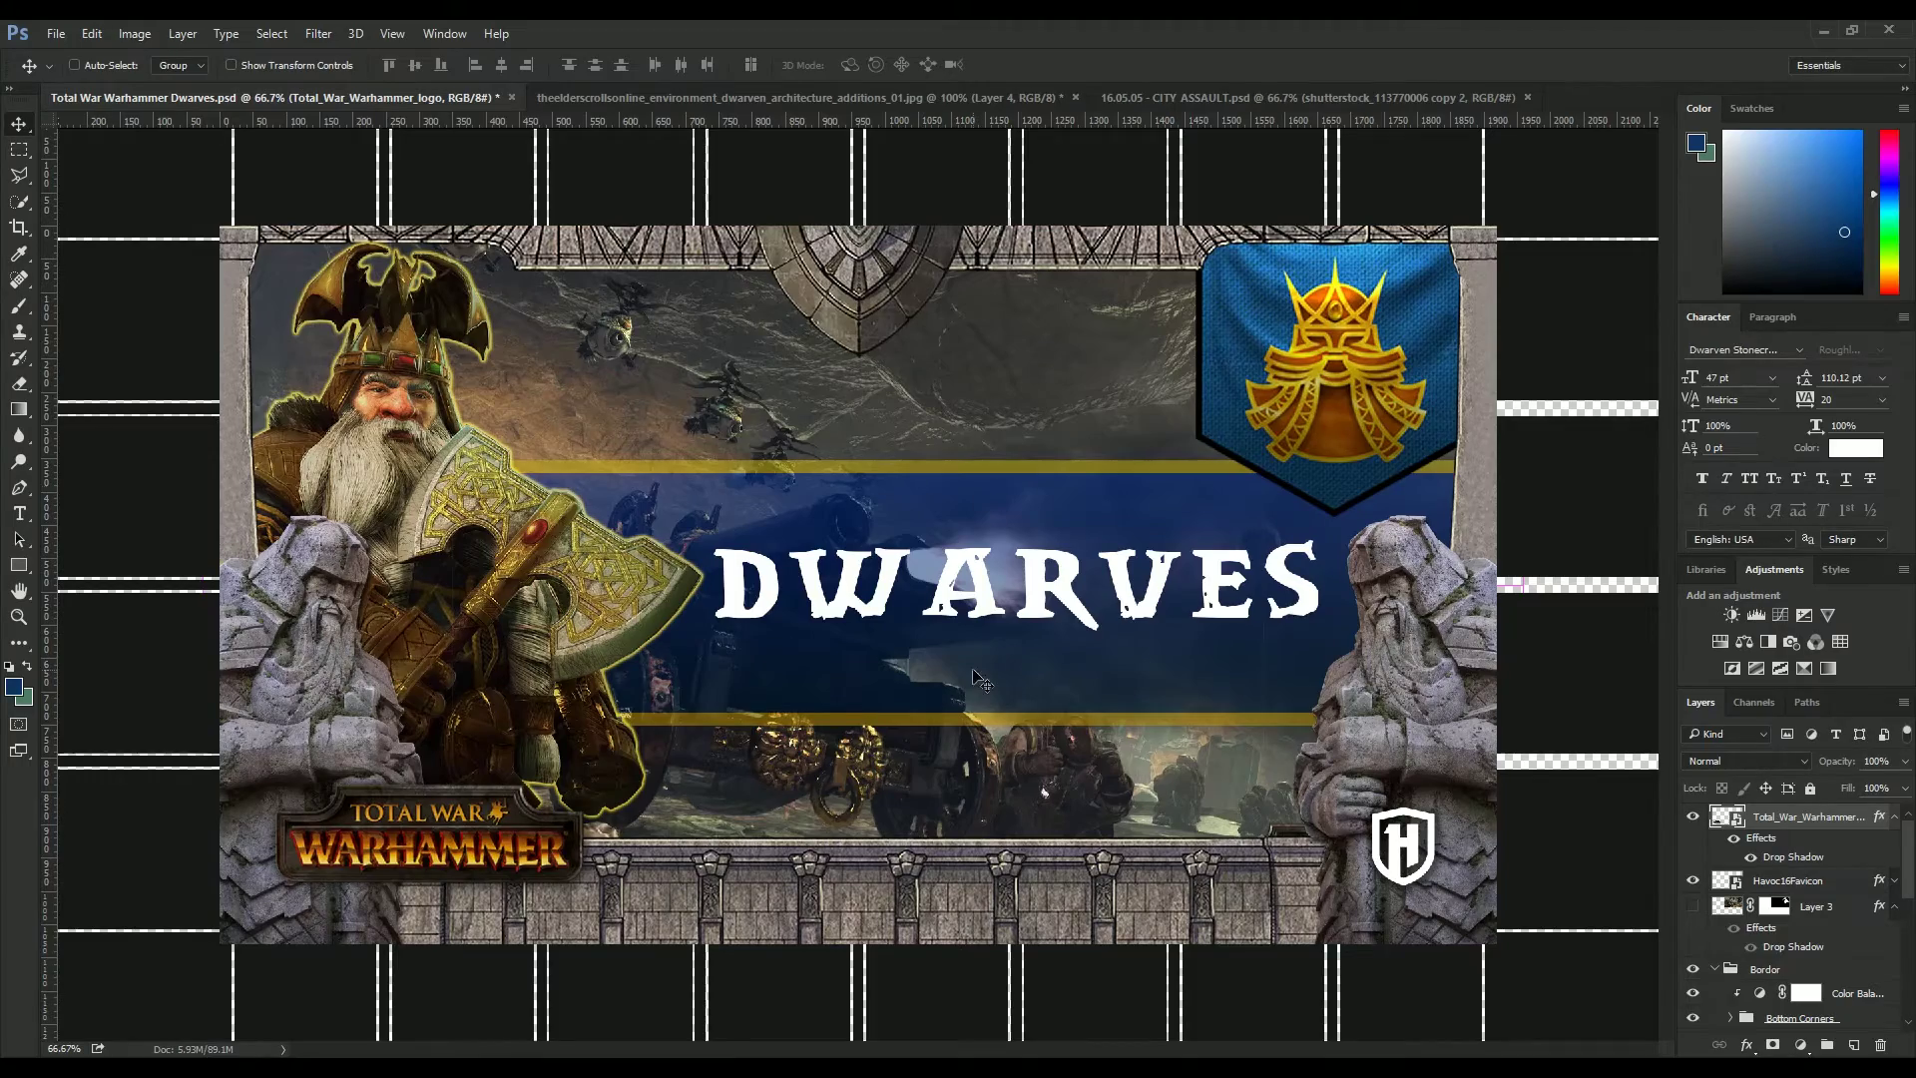